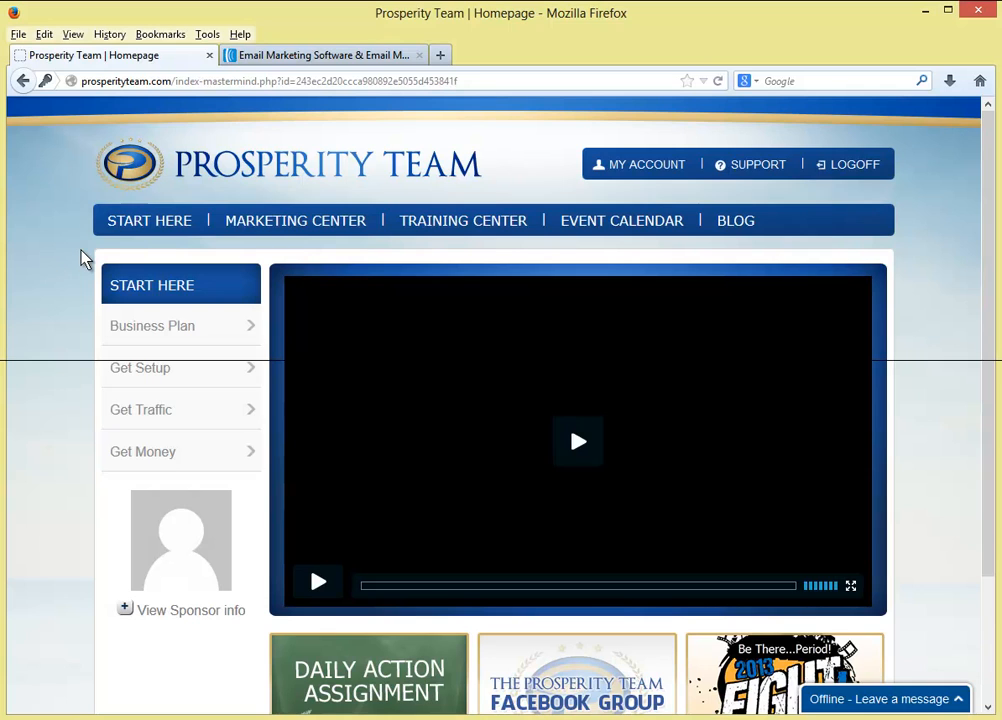
- Go to Get Setup in the Start Here sidebar to load the Autoresponder page and its welcome video
{"action": "scroll", "coordinate": [81, 257], "scroll_direction": "down", "scroll_amount": 2}
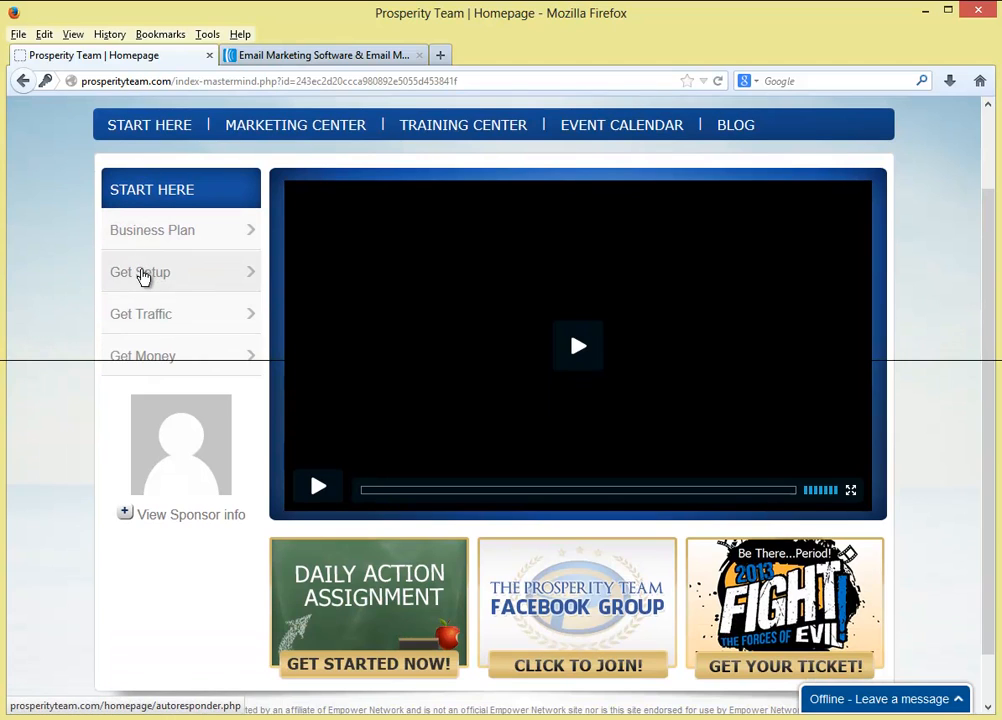
{"action": "left_click", "coordinate": [144, 278]}
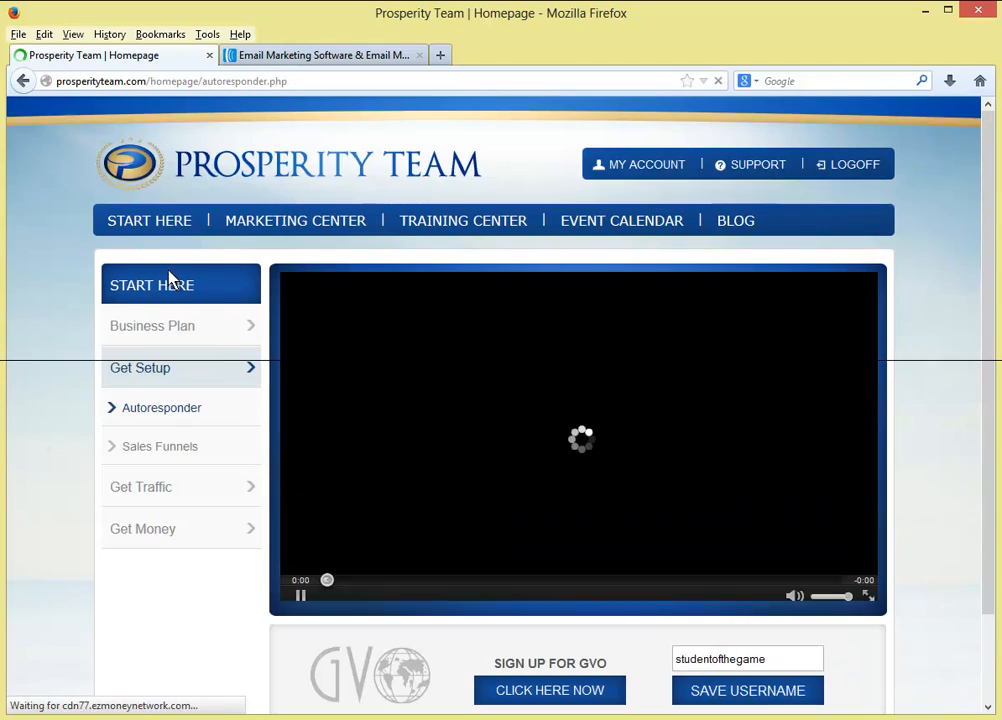
{"action": "scroll", "coordinate": [140, 428], "scroll_direction": "down", "scroll_amount": 2}
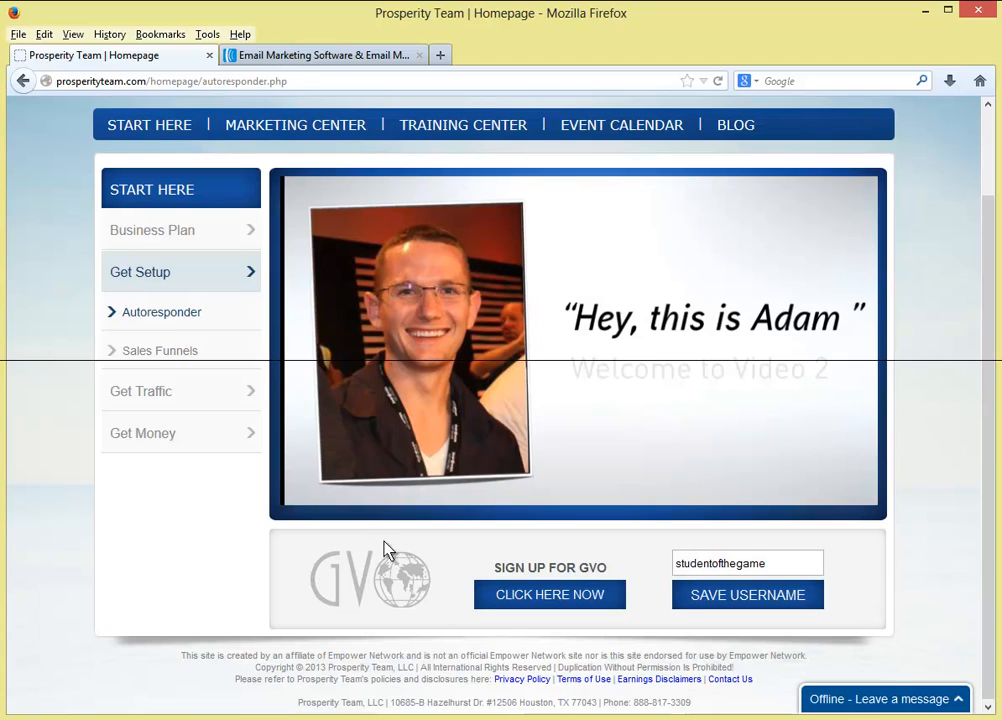
- Expand the Prosperity Team sales-funnel campaign, keep Aweber as its autoresponder, then switch to the AWeber tab
{"action": "left_click", "coordinate": [177, 355]}
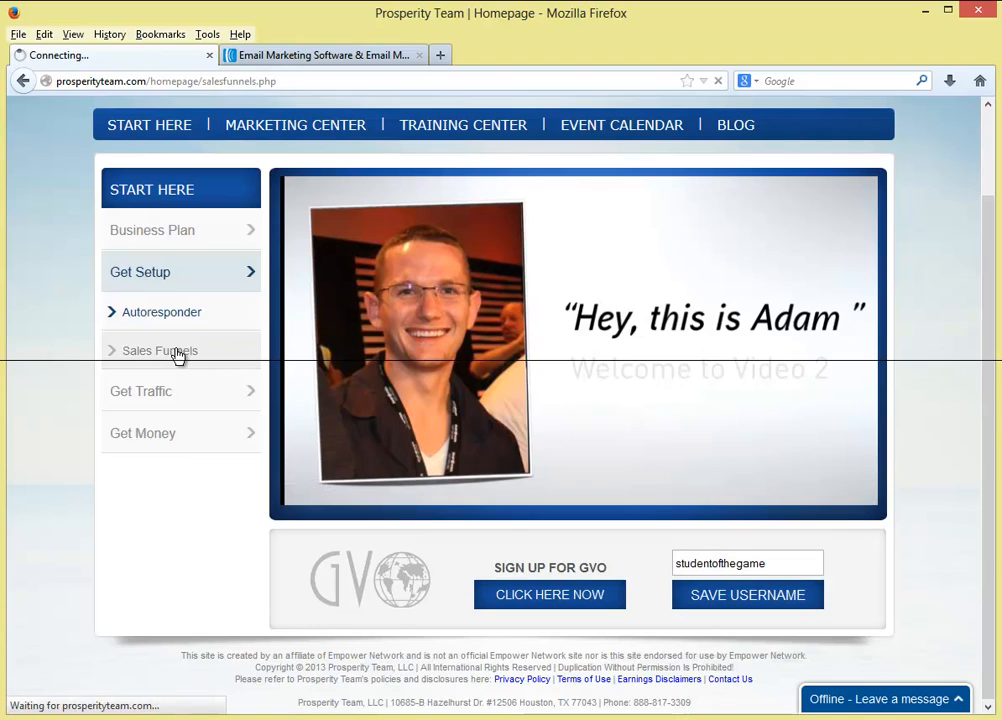
{"action": "scroll", "coordinate": [335, 559], "scroll_direction": "down", "scroll_amount": 2}
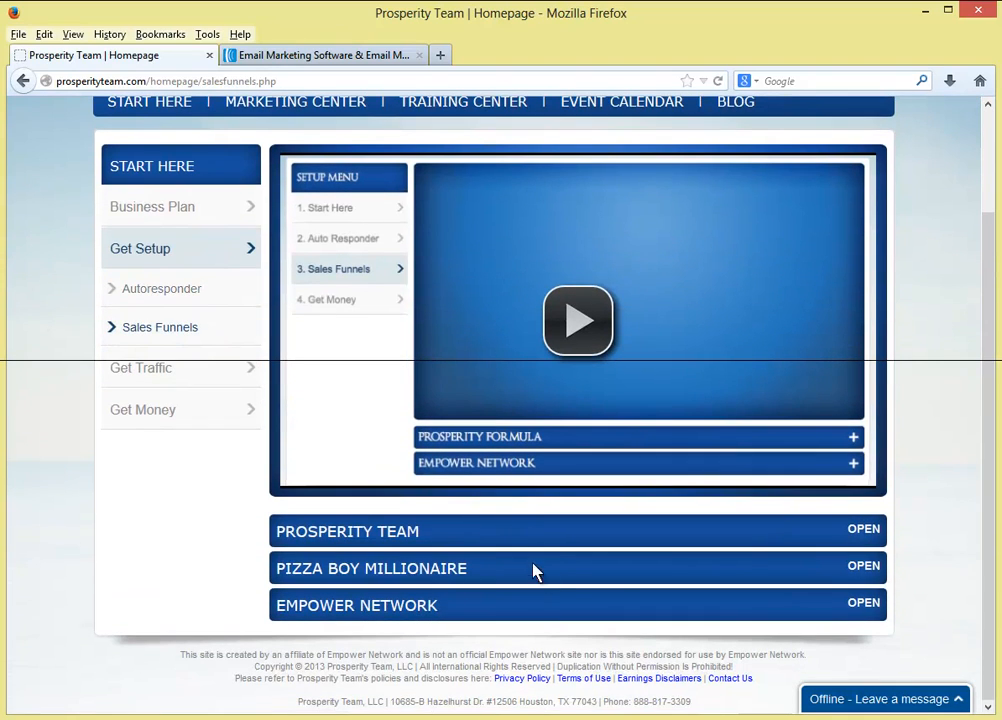
{"action": "left_click", "coordinate": [864, 534]}
{"action": "scroll", "coordinate": [680, 575], "scroll_direction": "down", "scroll_amount": 1}
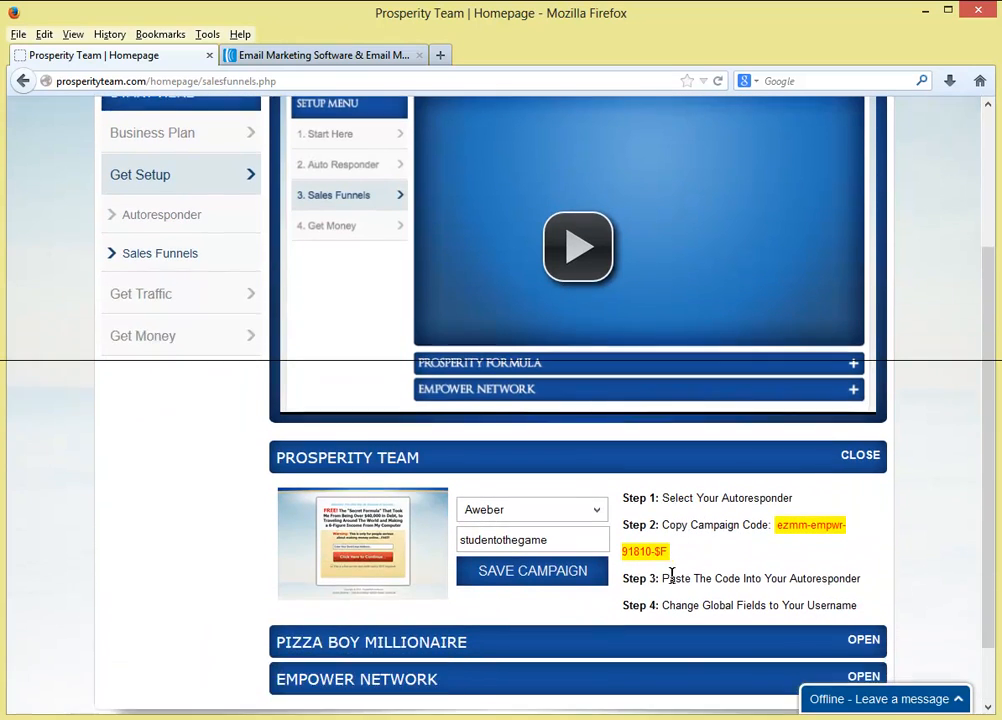
{"action": "left_click", "coordinate": [595, 488]}
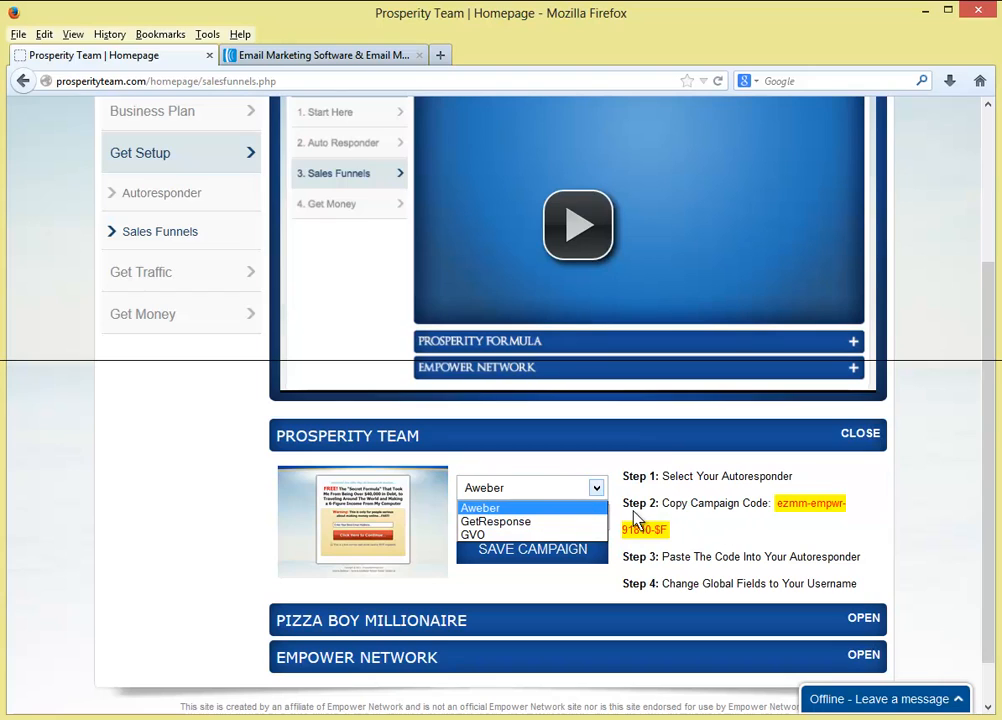
{"action": "left_click", "coordinate": [721, 503]}
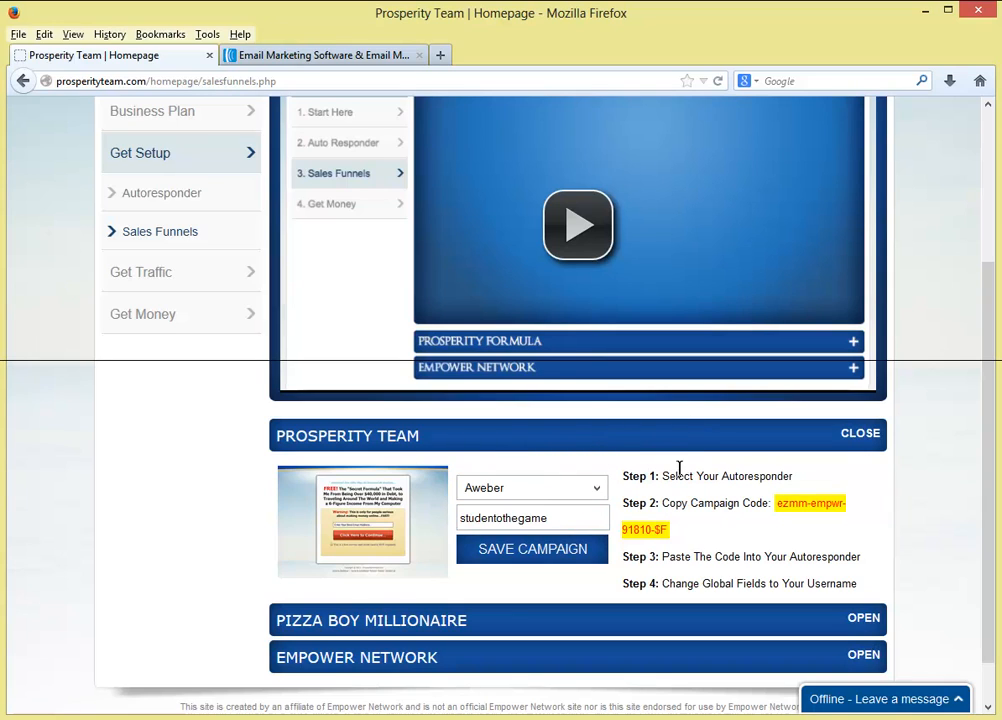
{"action": "left_click", "coordinate": [350, 57]}
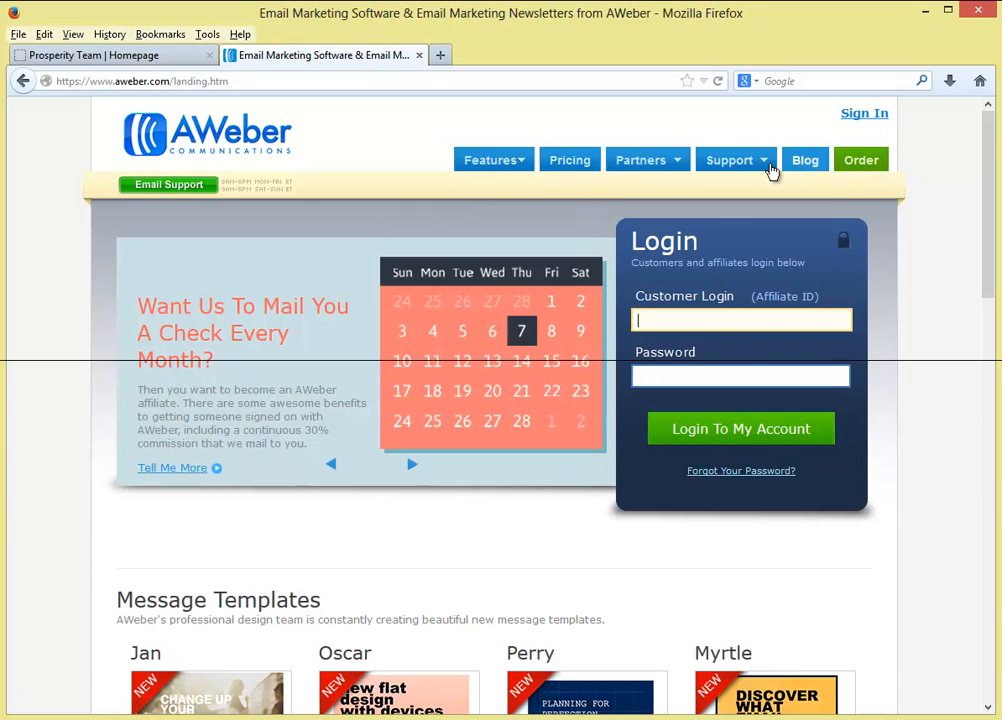
- Review AWeber's $19-per-month pricing page, then return to the login page
{"action": "left_click", "coordinate": [560, 172]}
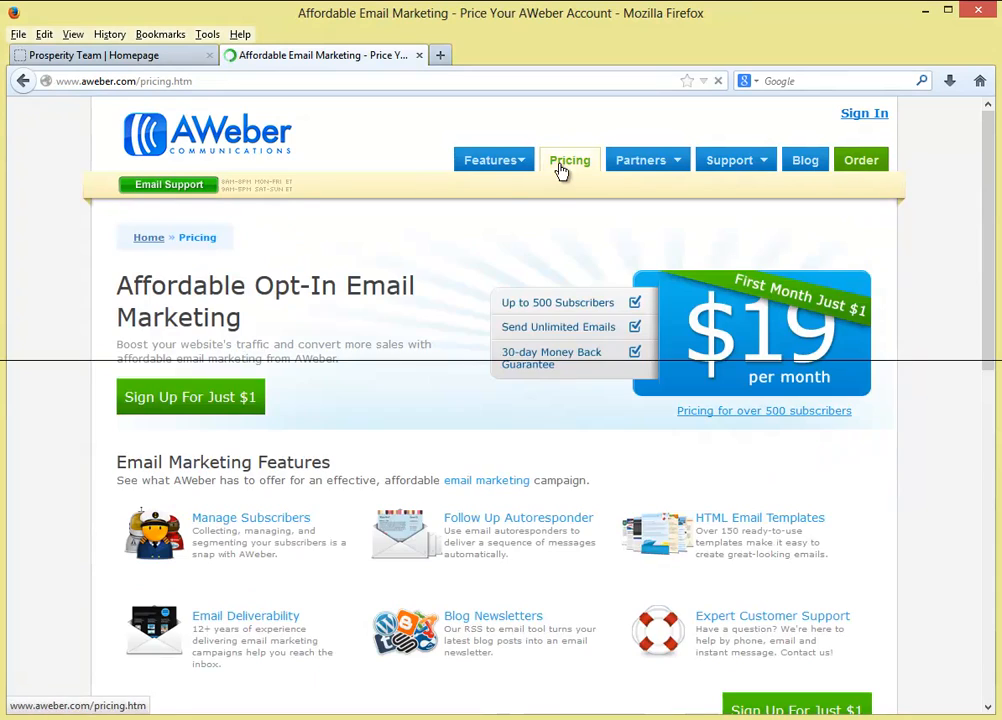
{"action": "scroll", "coordinate": [390, 285], "scroll_direction": "down", "scroll_amount": 2}
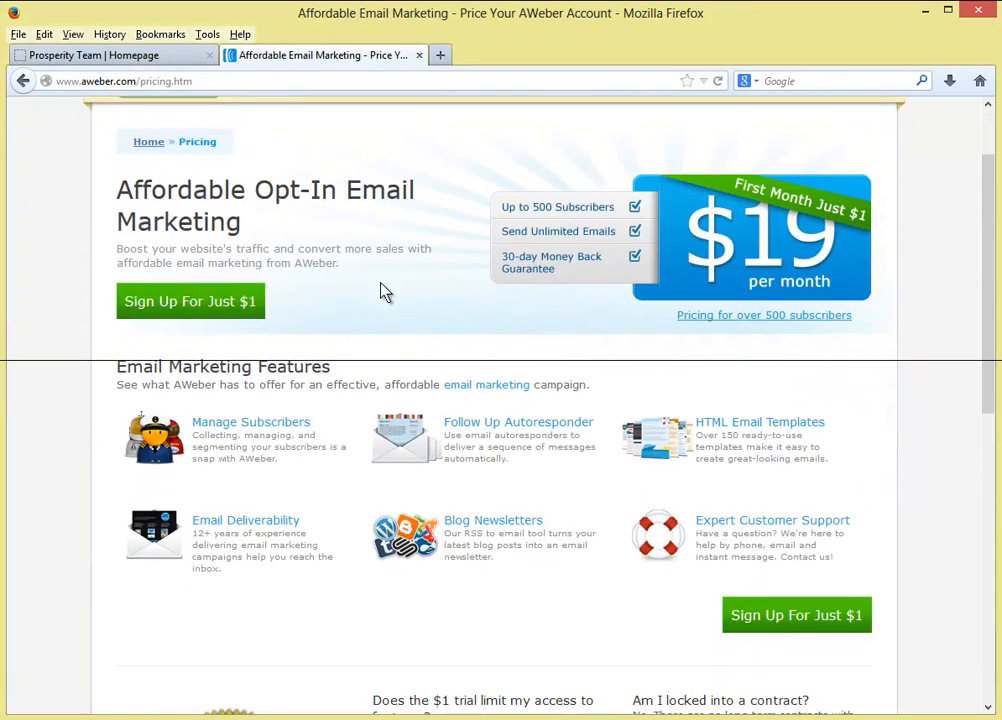
{"action": "left_click_drag", "start_coordinate": [118, 192], "coordinate": [348, 308]}
{"action": "left_click", "coordinate": [350, 307]}
{"action": "scroll", "coordinate": [436, 312], "scroll_direction": "up", "scroll_amount": 2}
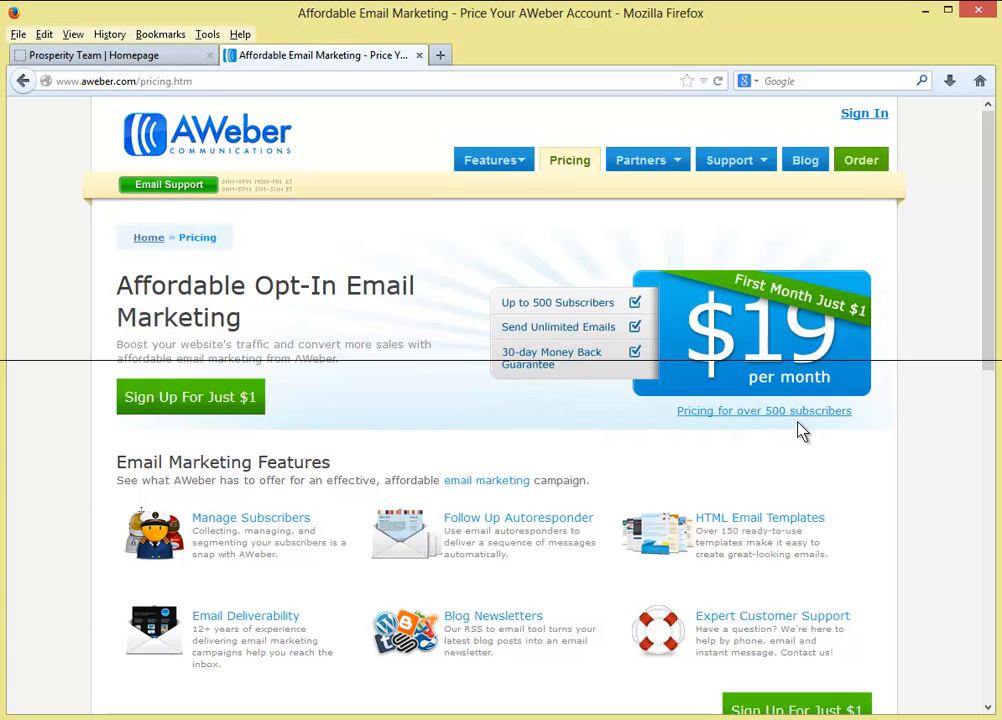
{"action": "left_click_drag", "start_coordinate": [867, 420], "coordinate": [846, 420]}
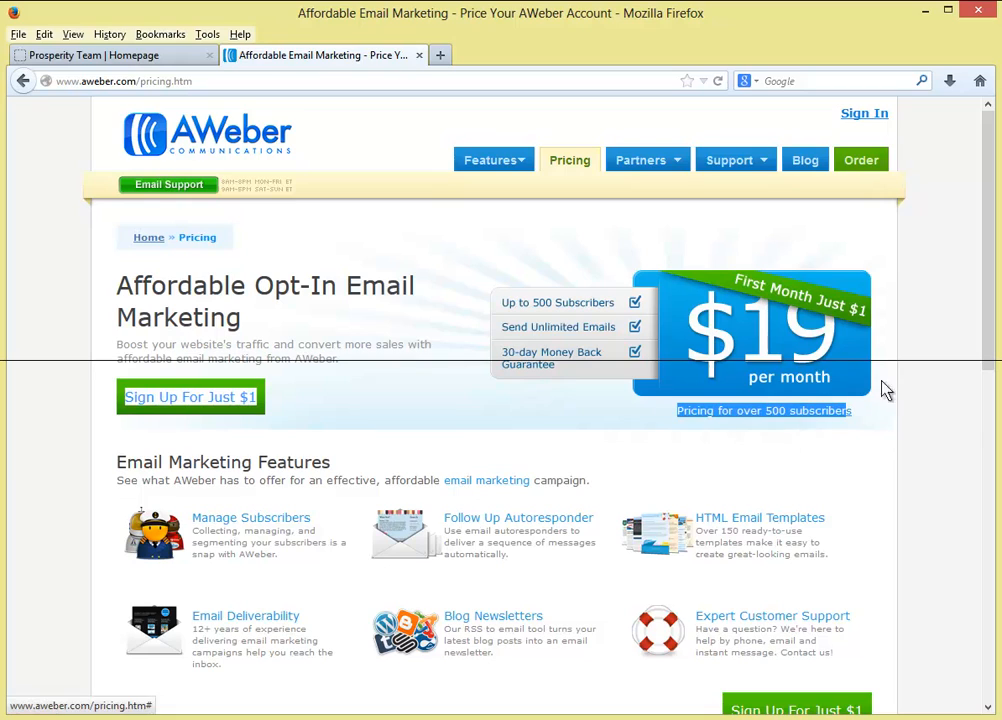
{"action": "left_click", "coordinate": [886, 413]}
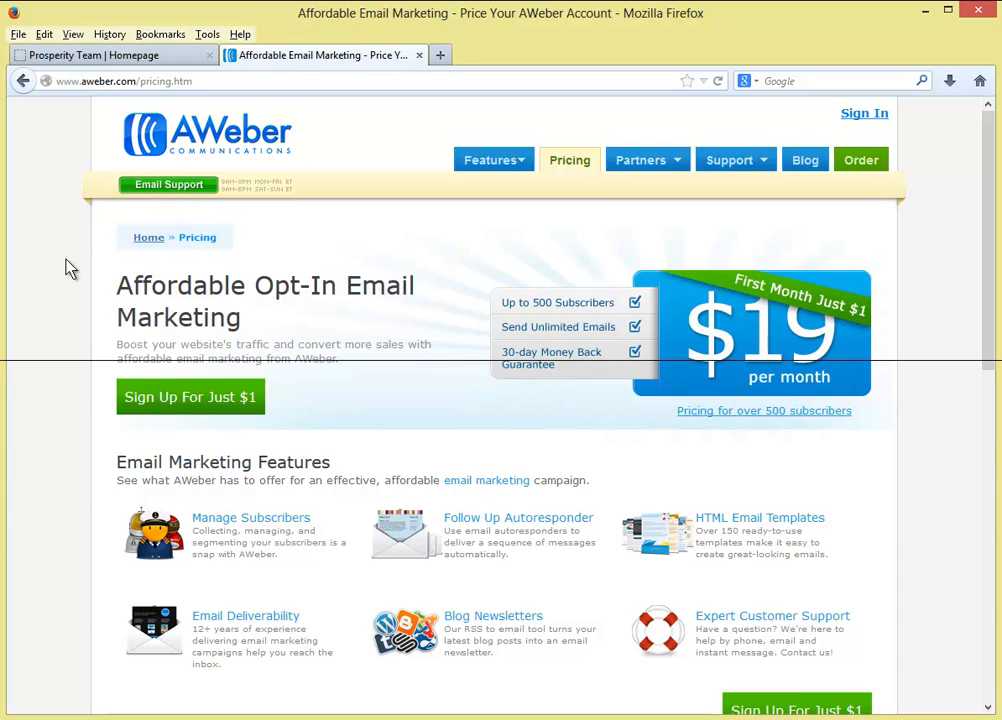
{"action": "left_click", "coordinate": [855, 117]}
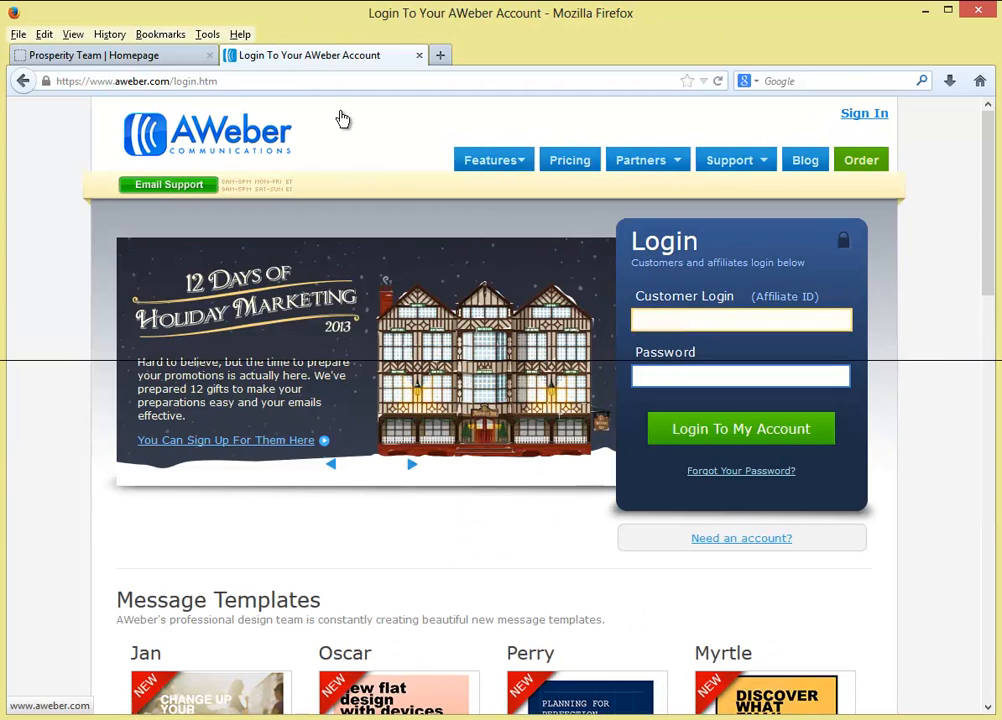
- Submit the suggested customer login with the saved password; AWeber rejects it, 7 attempts remaining
{"action": "type", "text": "1"}
{"action": "key", "text": "Down"}
{"action": "key", "text": "Tab"}
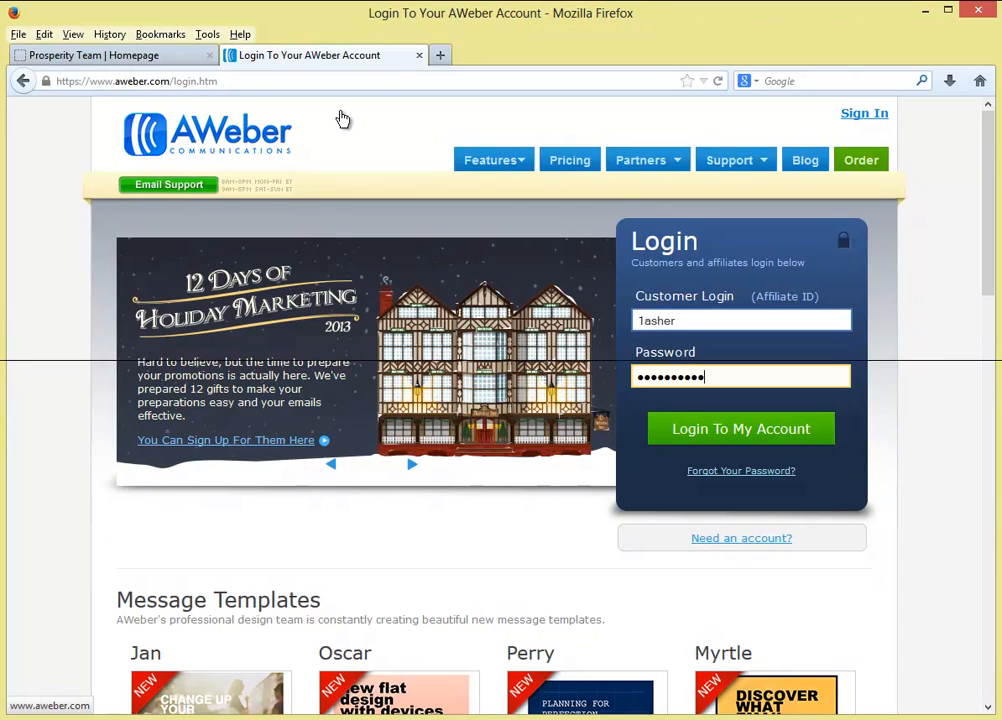
{"action": "key", "text": "Return"}
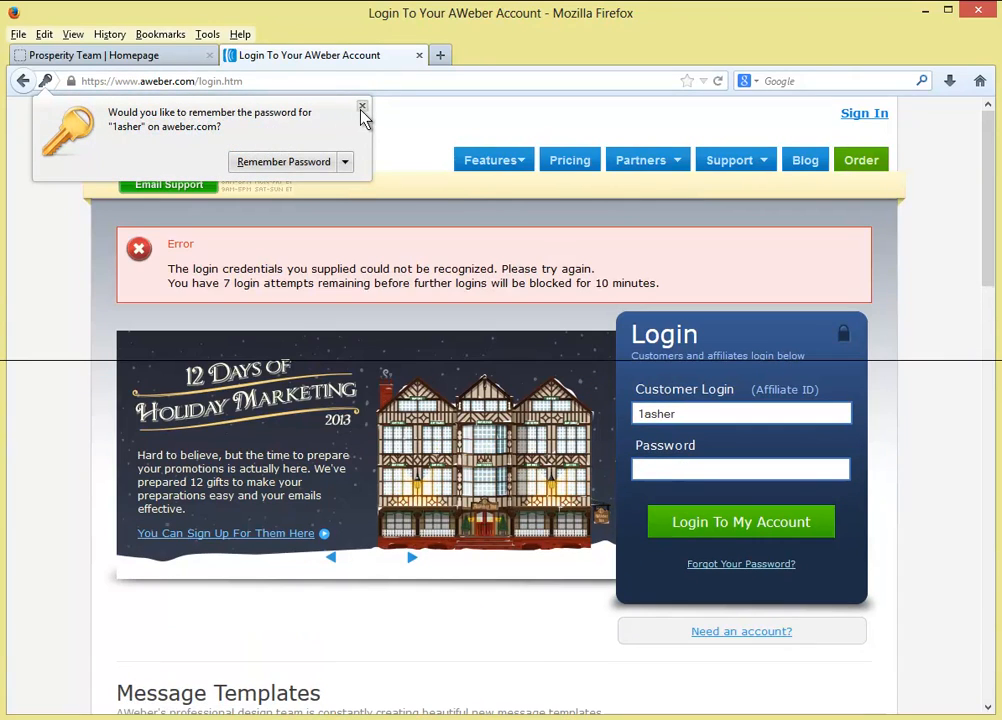
- Dismiss the remember-password prompt and begin re-entering the account password
{"action": "left_click", "coordinate": [362, 108]}
{"action": "left_click", "coordinate": [696, 469]}
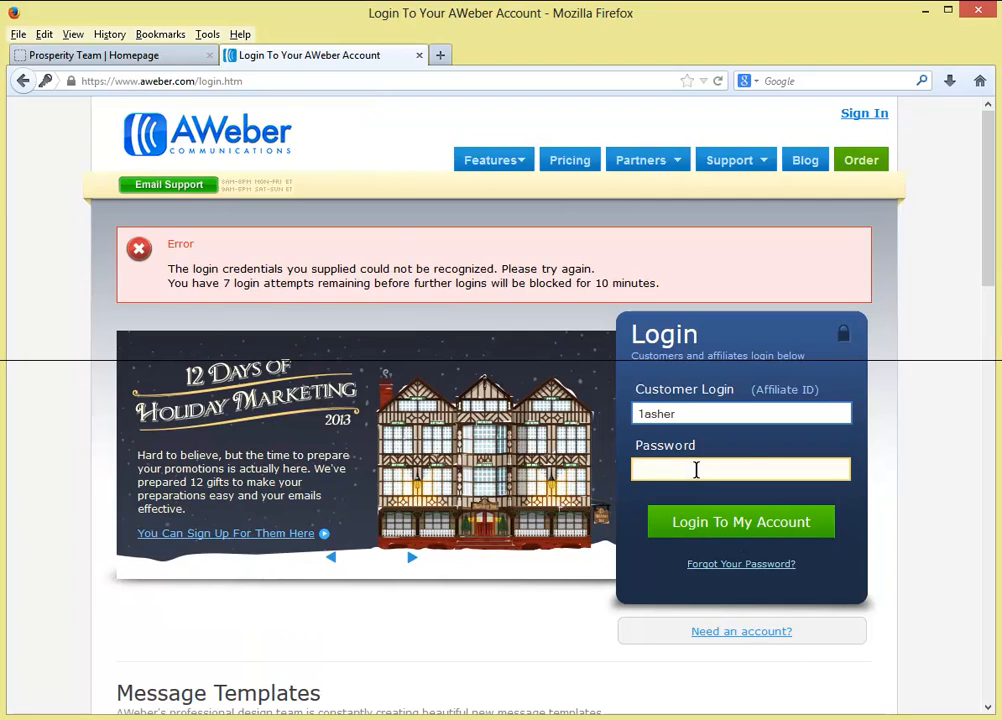
{"action": "type", "text": "•••"}
{"action": "key", "text": "BackSpace"}
{"action": "key", "text": "BackSpace"}
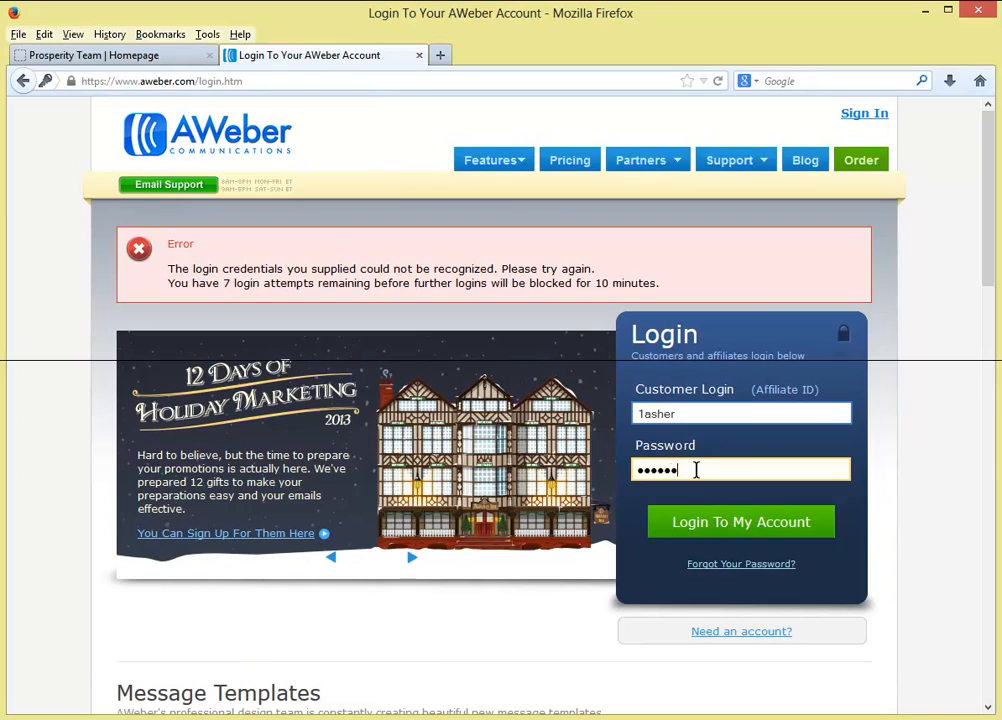
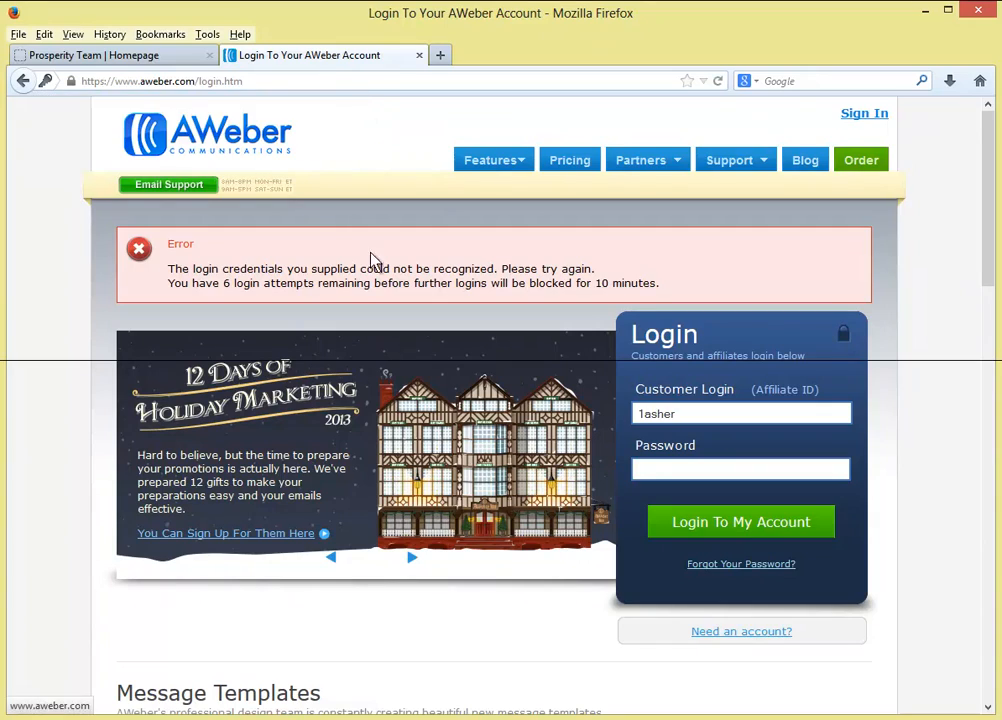
- Re-enter the customer login and password to reach the Account Overview showing 1,026 subscribers
{"action": "double_click", "coordinate": [698, 409]}
{"action": "type", "text": "1"}
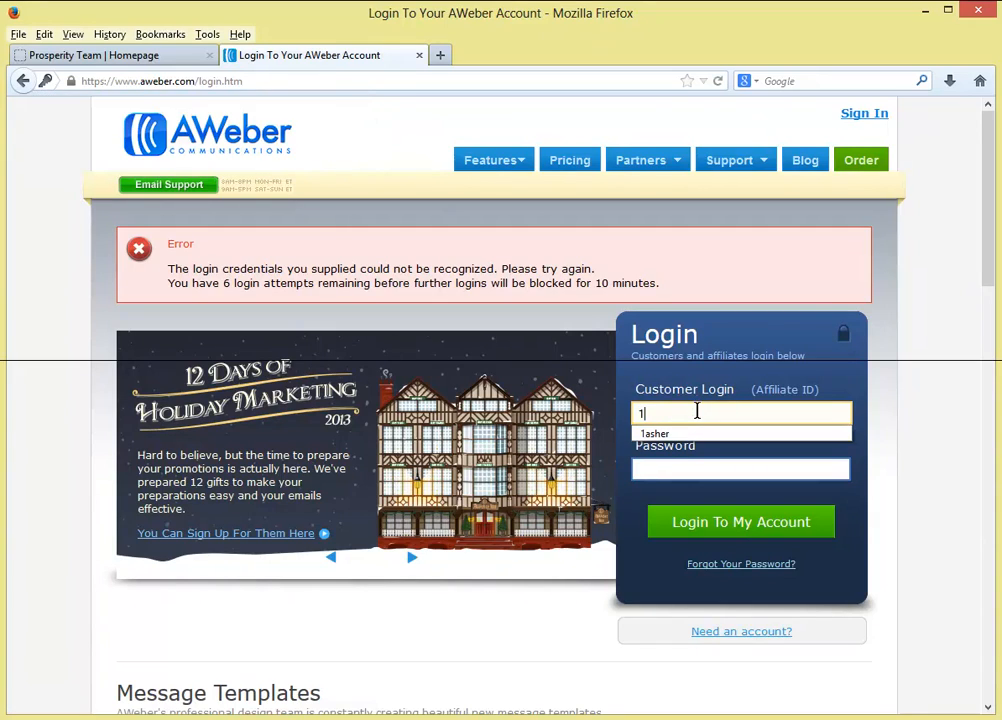
{"action": "key", "text": "Tab"}
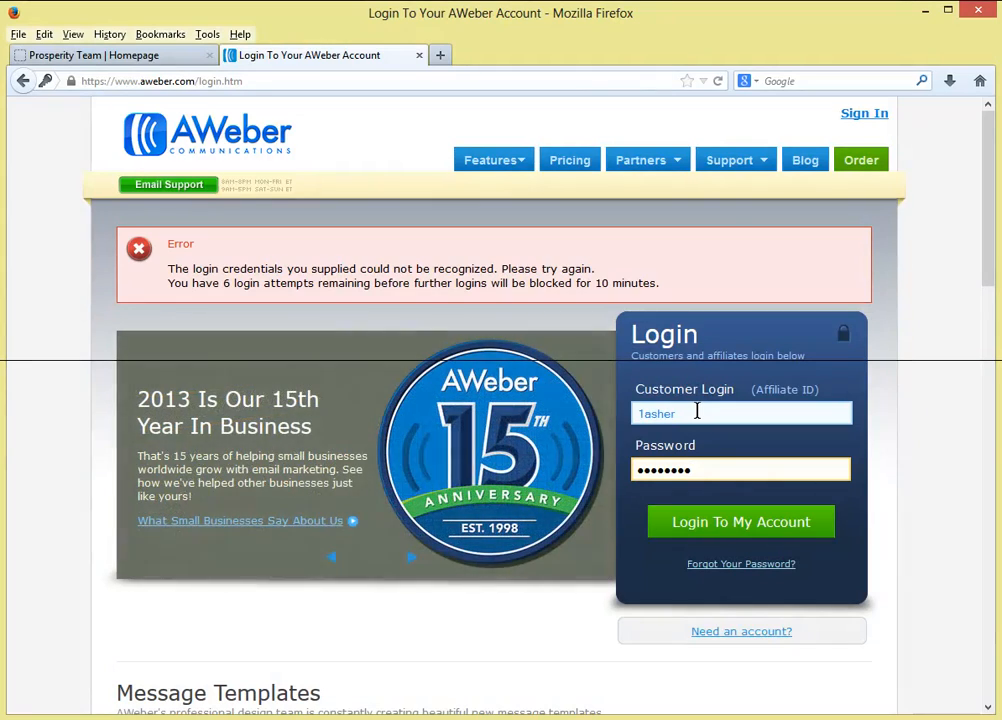
{"action": "key", "text": "Return"}
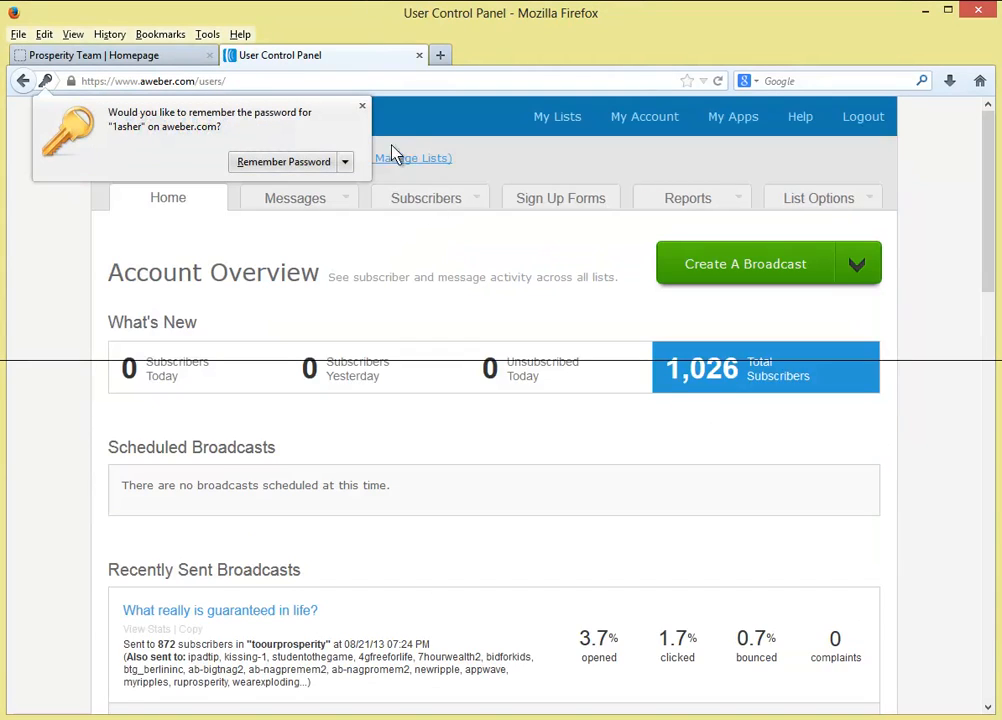
- Dismiss the save-password prompt and look through the List Stats table before heading back to Prosperity Team
{"action": "left_click", "coordinate": [362, 108]}
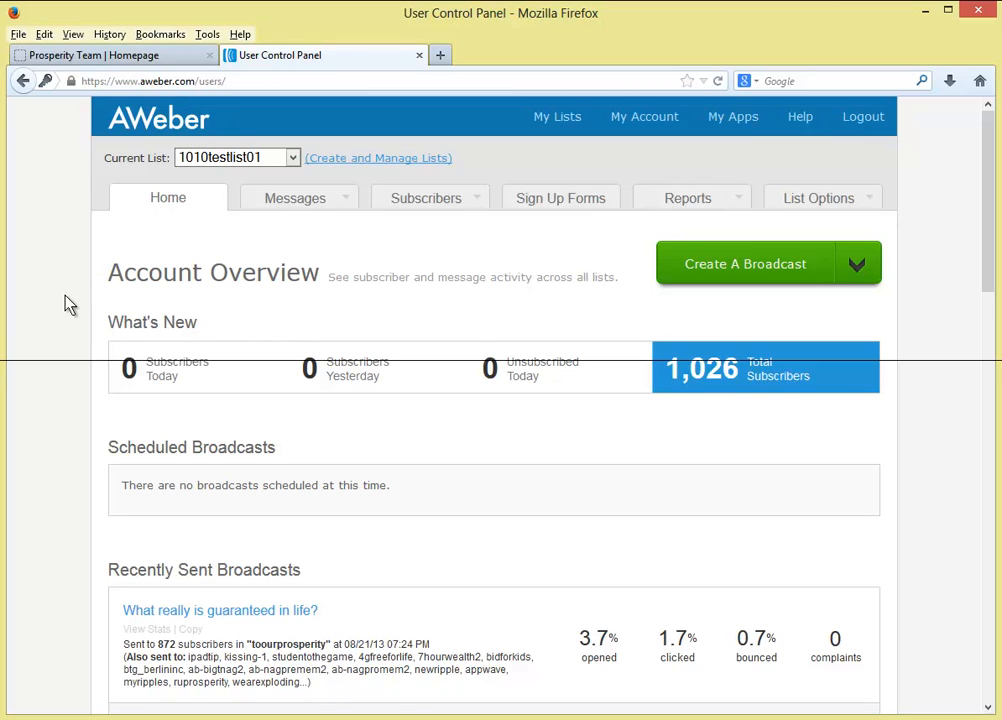
{"action": "scroll", "coordinate": [60, 300], "scroll_direction": "down", "scroll_amount": 5}
{"action": "scroll", "coordinate": [60, 305], "scroll_direction": "down", "scroll_amount": 3}
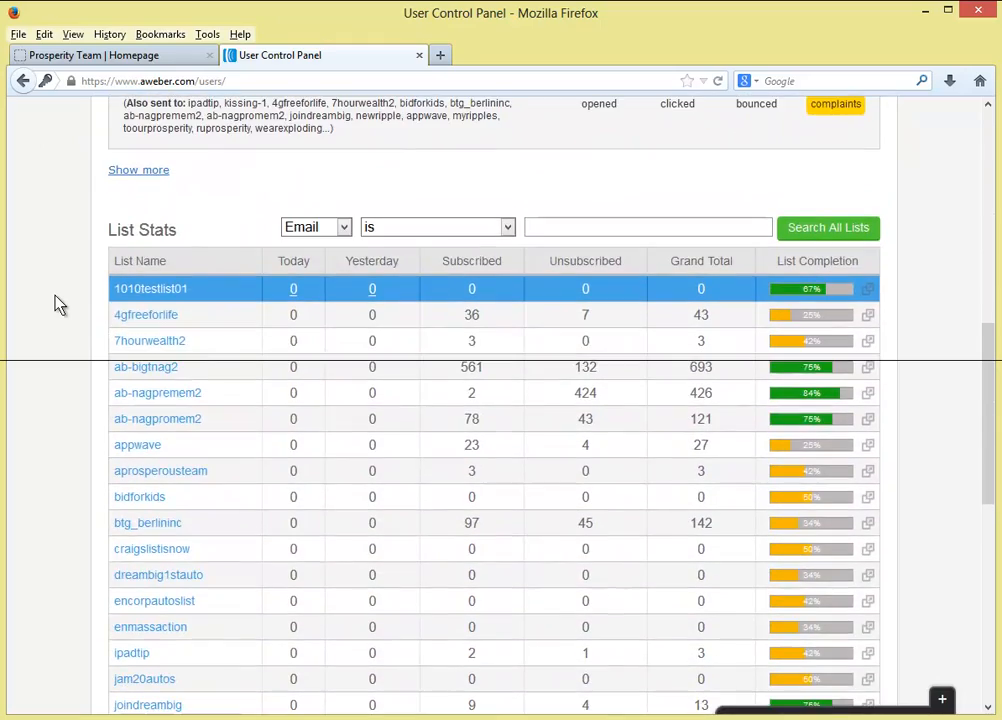
{"action": "scroll", "coordinate": [58, 305], "scroll_direction": "down", "scroll_amount": 3}
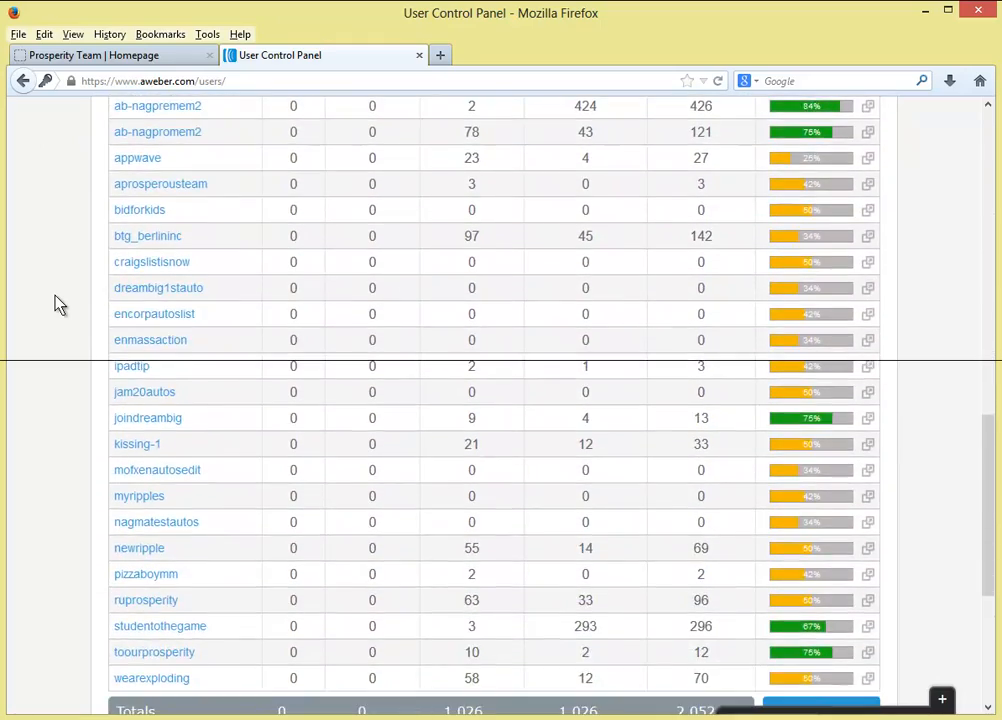
{"action": "scroll", "coordinate": [58, 305], "scroll_direction": "down", "scroll_amount": 1}
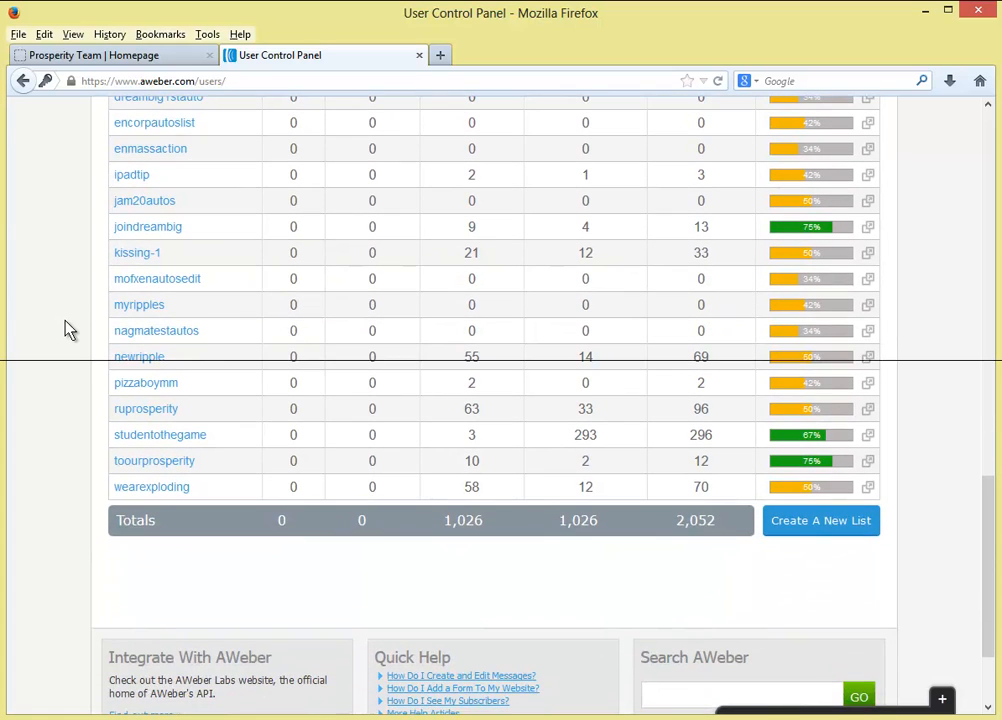
{"action": "scroll", "coordinate": [68, 330], "scroll_direction": "up", "scroll_amount": 4}
{"action": "scroll", "coordinate": [69, 330], "scroll_direction": "up", "scroll_amount": 2}
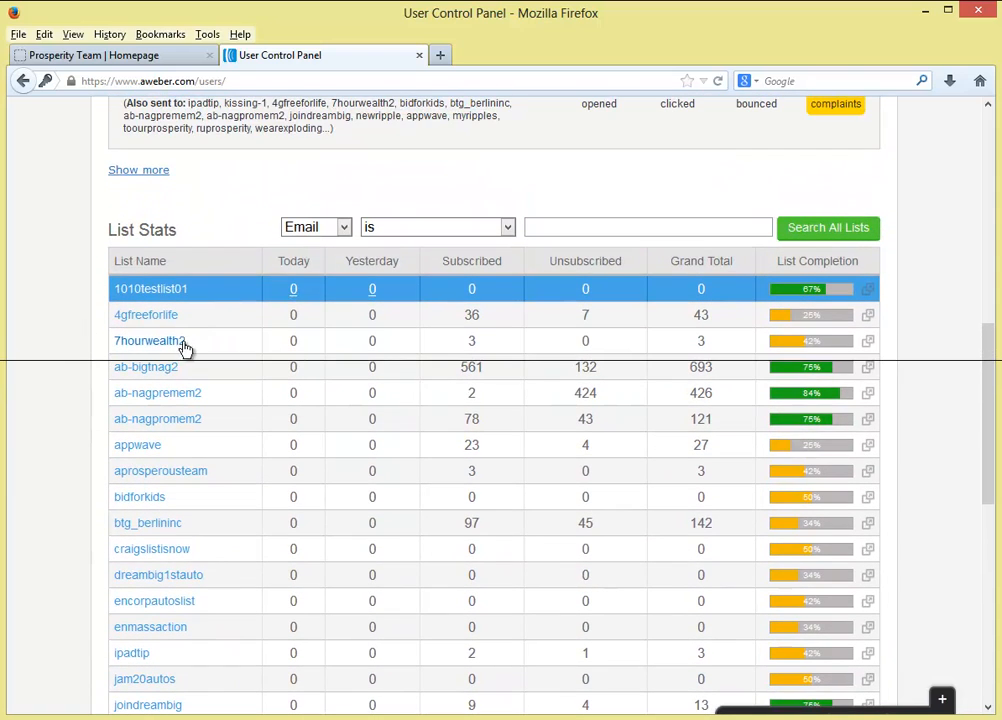
{"action": "scroll", "coordinate": [84, 353], "scroll_direction": "up", "scroll_amount": 1}
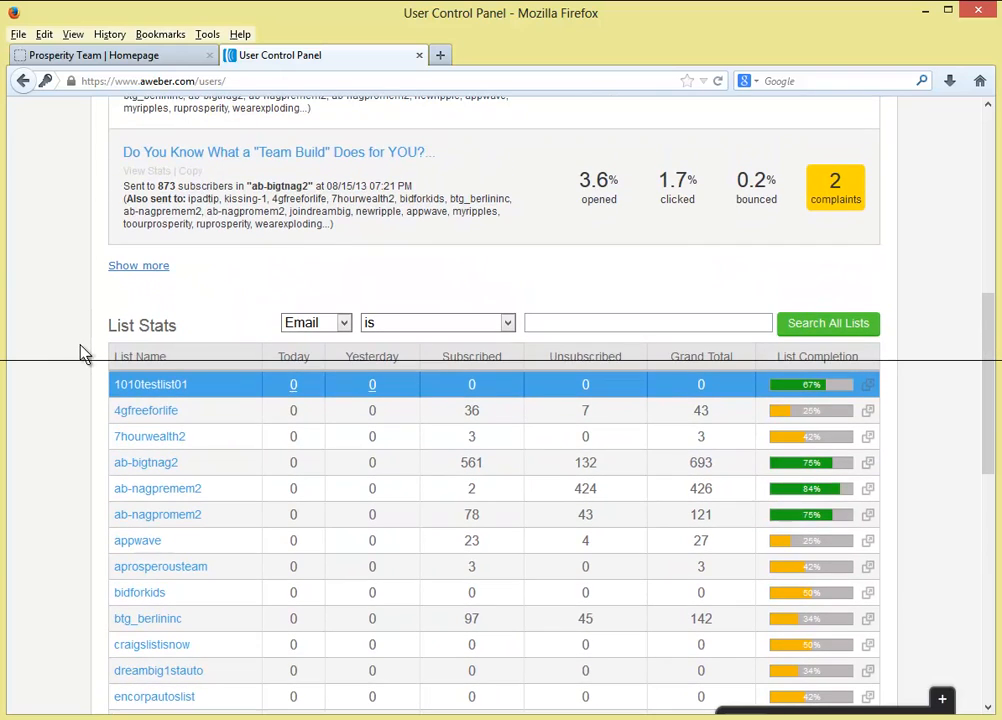
{"action": "scroll", "coordinate": [84, 353], "scroll_direction": "up", "scroll_amount": 6}
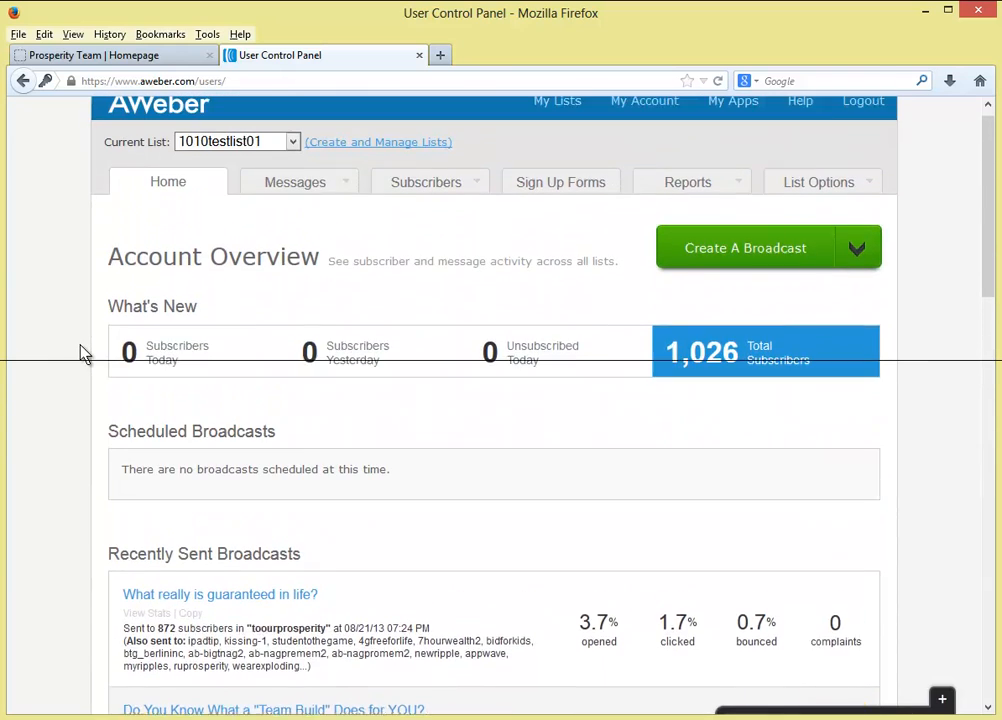
{"action": "scroll", "coordinate": [82, 352], "scroll_direction": "up", "scroll_amount": 1}
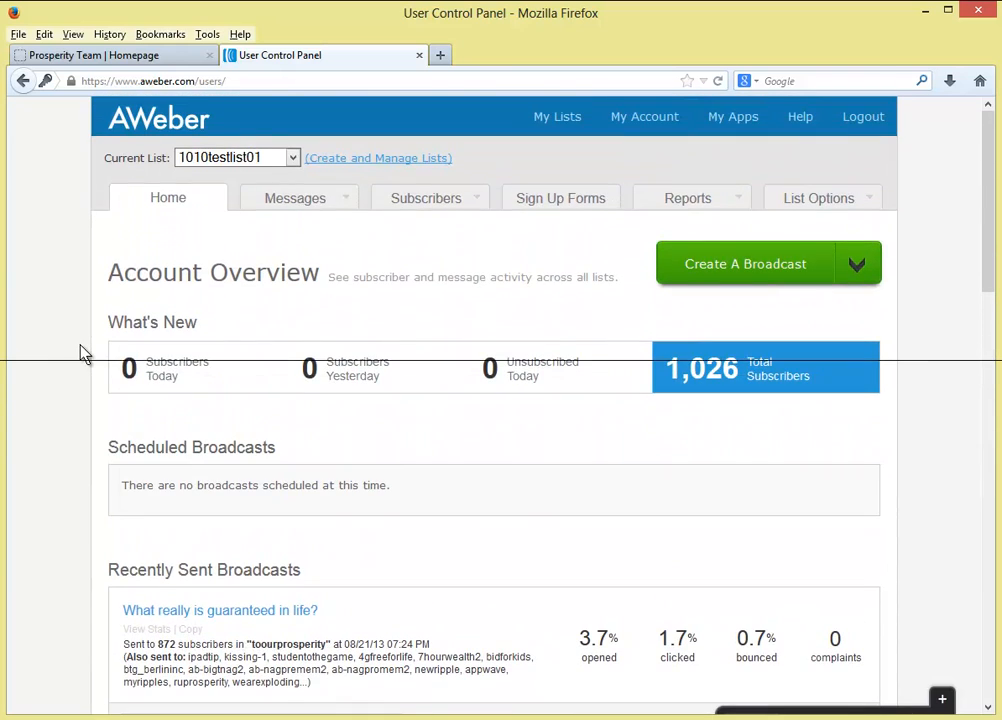
{"action": "left_click", "coordinate": [80, 58]}
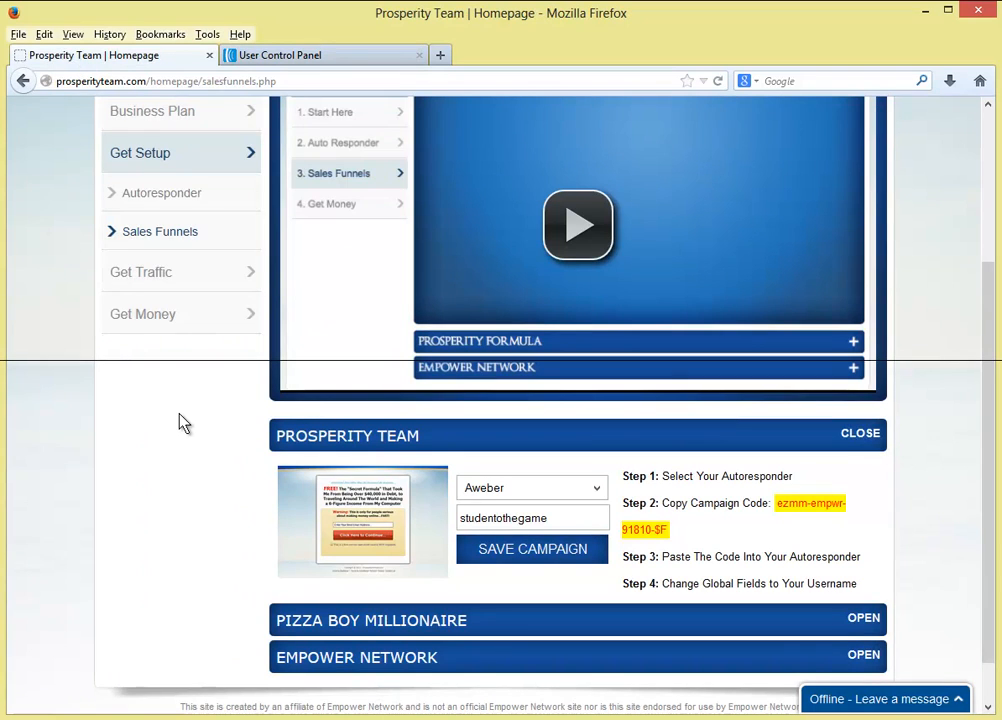
- Go through Start Here and Get Setup to Sales Funnels, and expand the Prosperity Team campaign panel
{"action": "scroll", "coordinate": [179, 421], "scroll_direction": "down", "scroll_amount": 1}
{"action": "scroll", "coordinate": [174, 420], "scroll_direction": "up", "scroll_amount": 3}
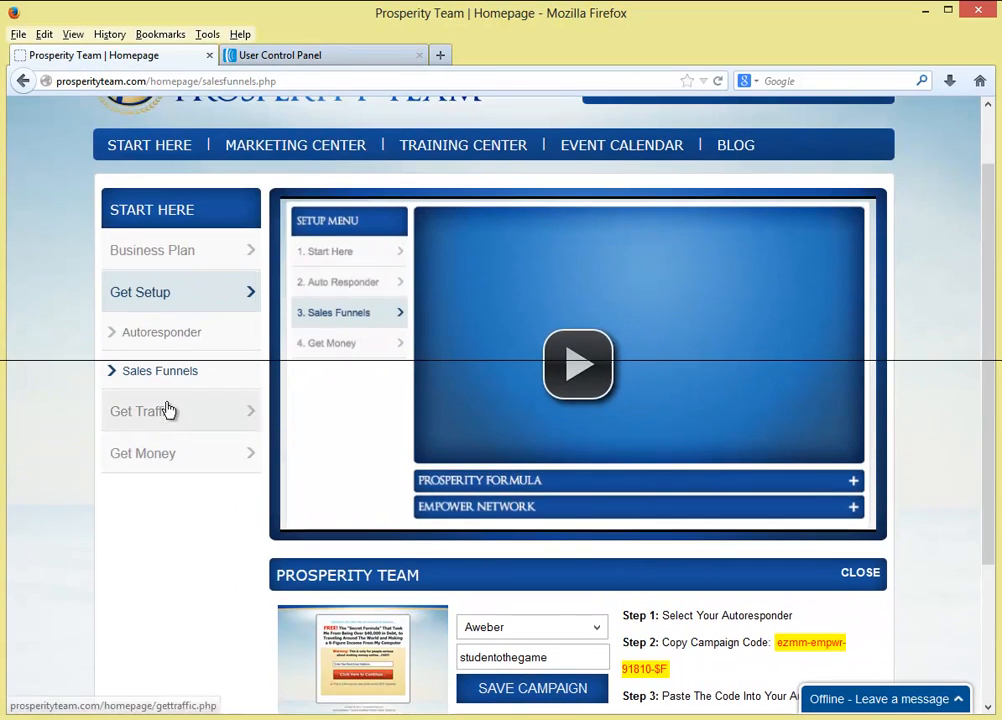
{"action": "left_click", "coordinate": [157, 152]}
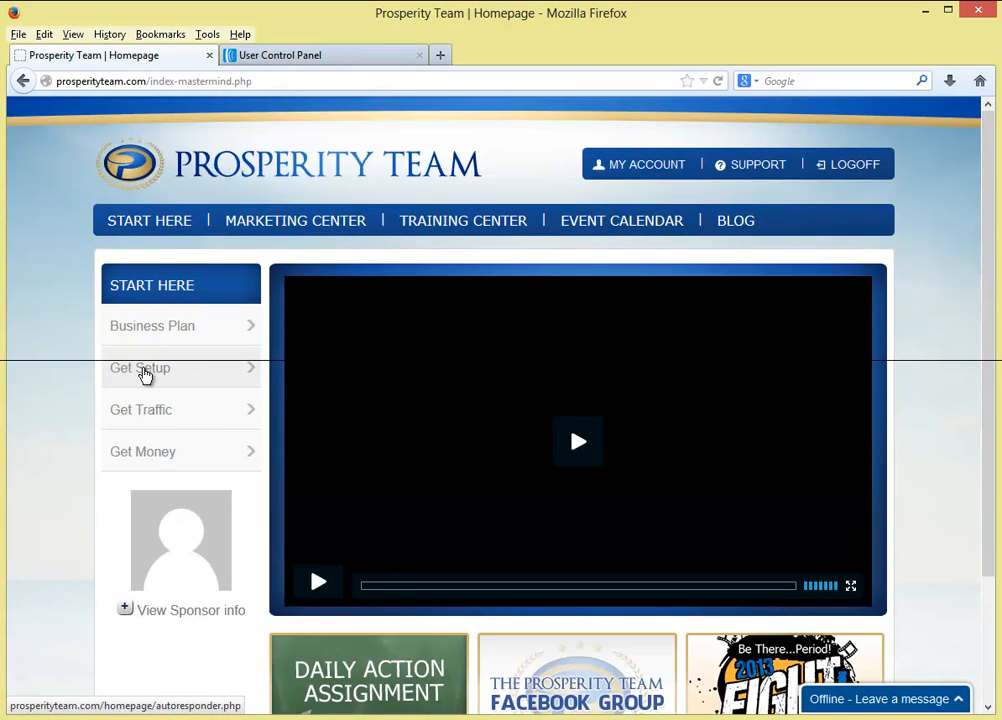
{"action": "left_click", "coordinate": [145, 372]}
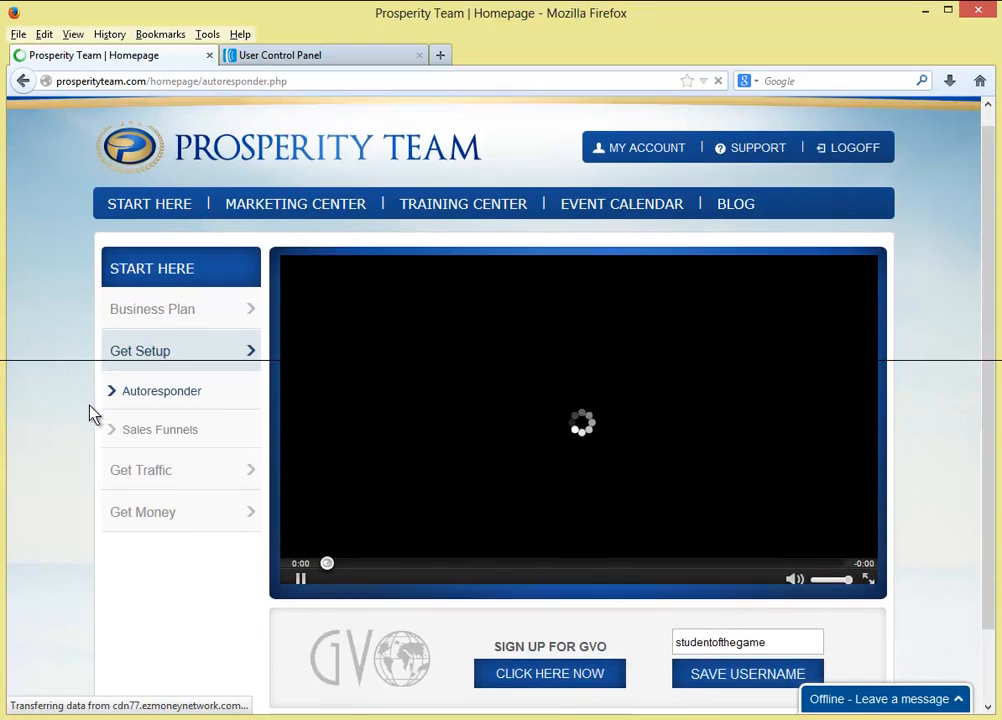
{"action": "scroll", "coordinate": [90, 413], "scroll_direction": "down", "scroll_amount": 1}
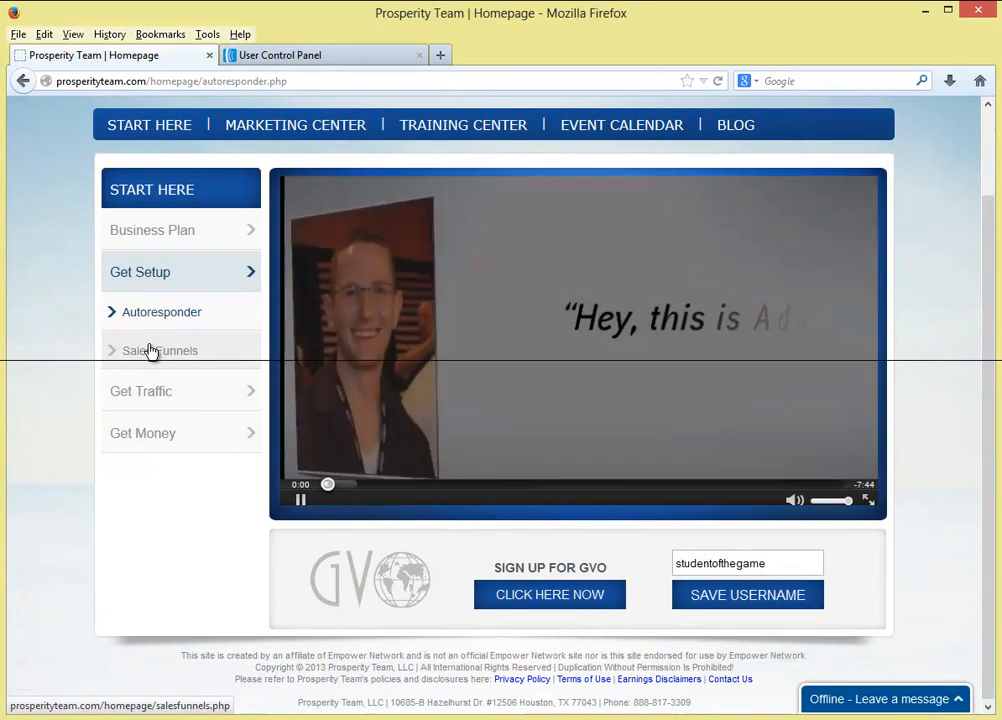
{"action": "left_click", "coordinate": [150, 350]}
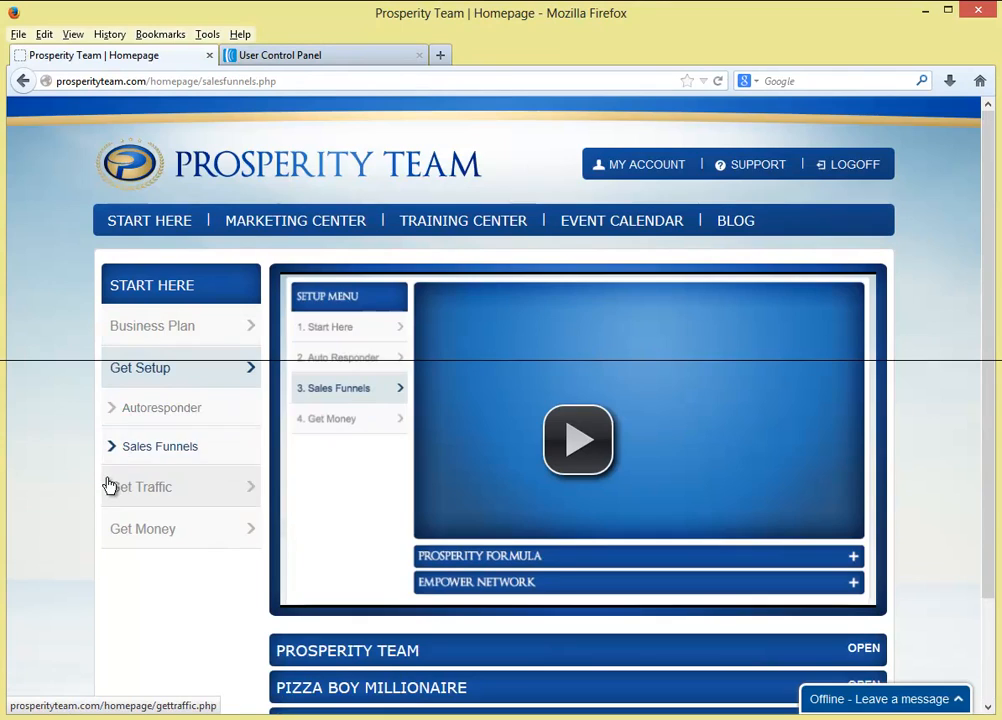
{"action": "scroll", "coordinate": [107, 484], "scroll_direction": "down", "scroll_amount": 2}
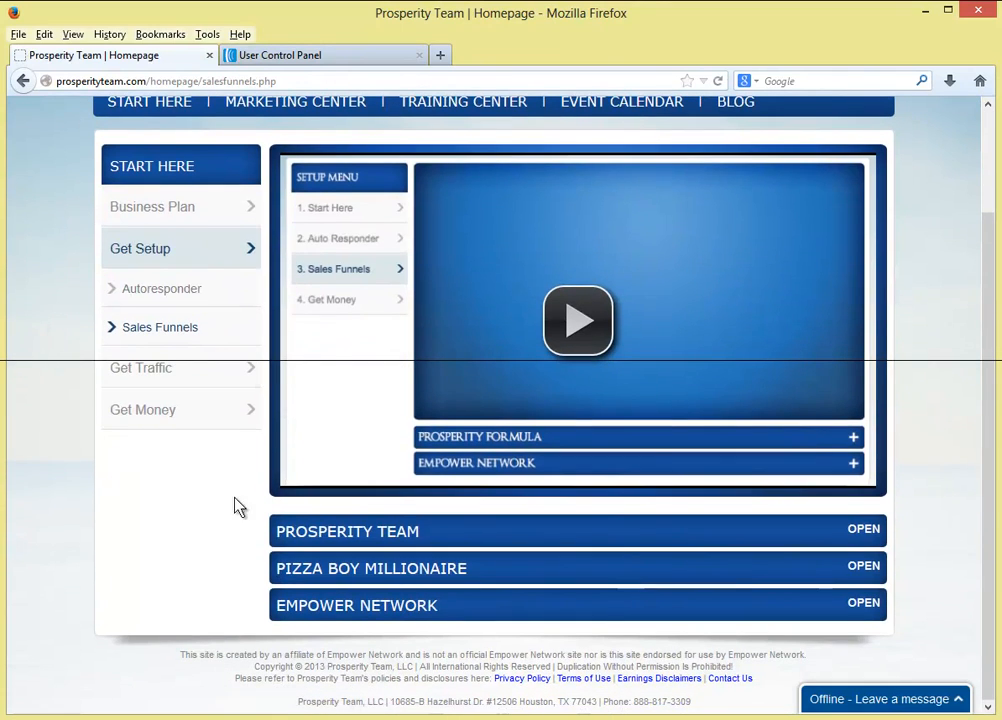
{"action": "left_click", "coordinate": [863, 535]}
- Set the Prosperity Team campaign's autoresponder to Aweber and save the campaign
{"action": "scroll", "coordinate": [895, 535], "scroll_direction": "down", "scroll_amount": 3}
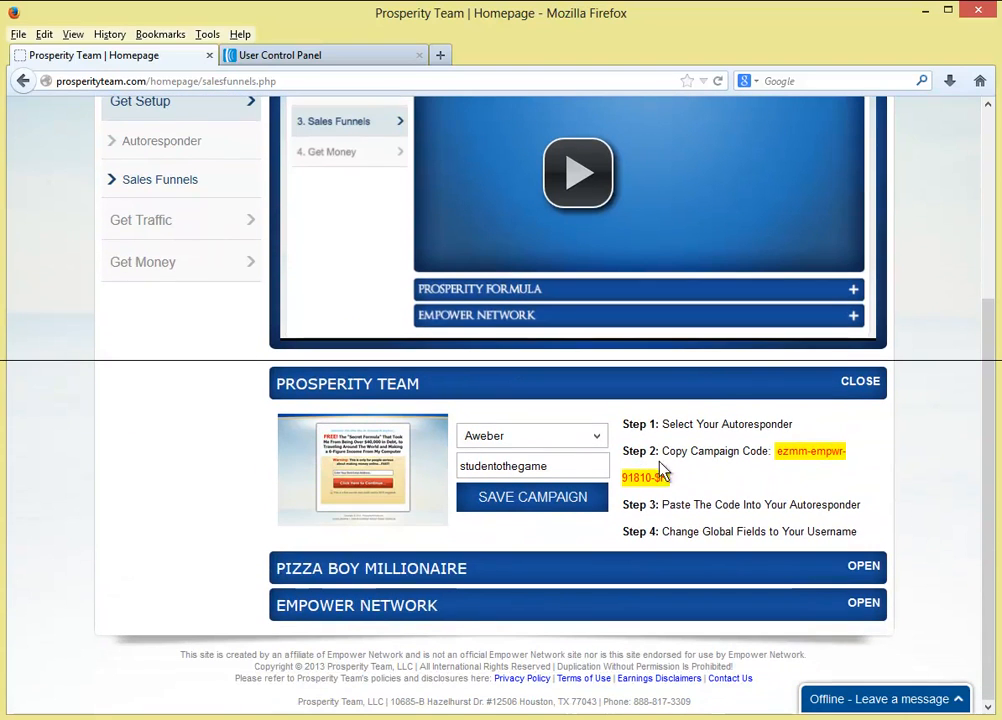
{"action": "left_click", "coordinate": [597, 441]}
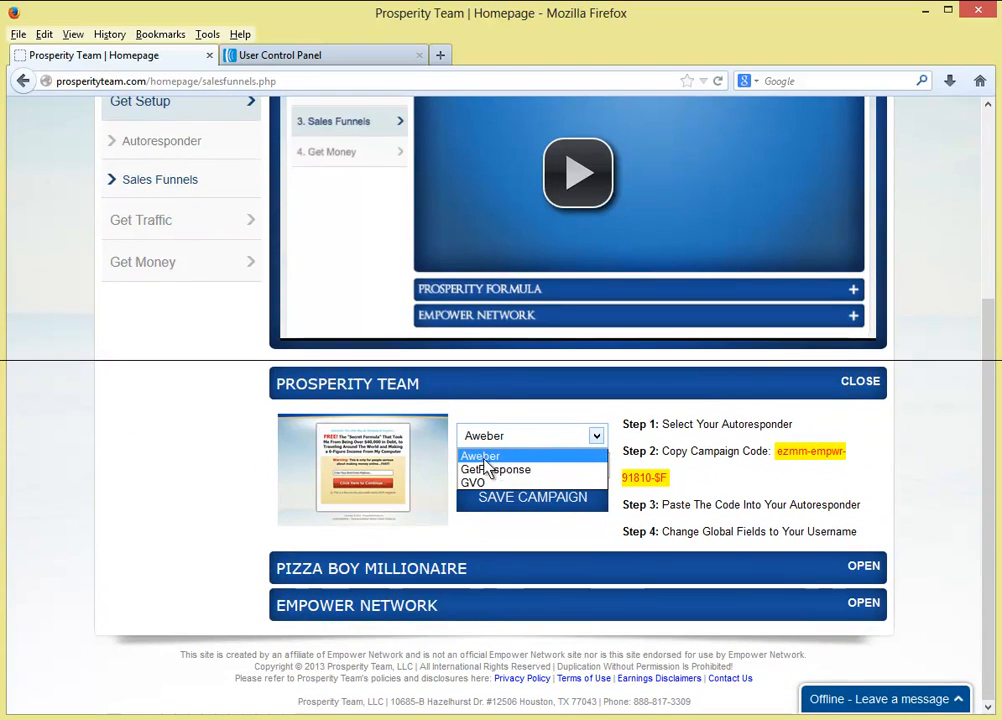
{"action": "left_click", "coordinate": [474, 483]}
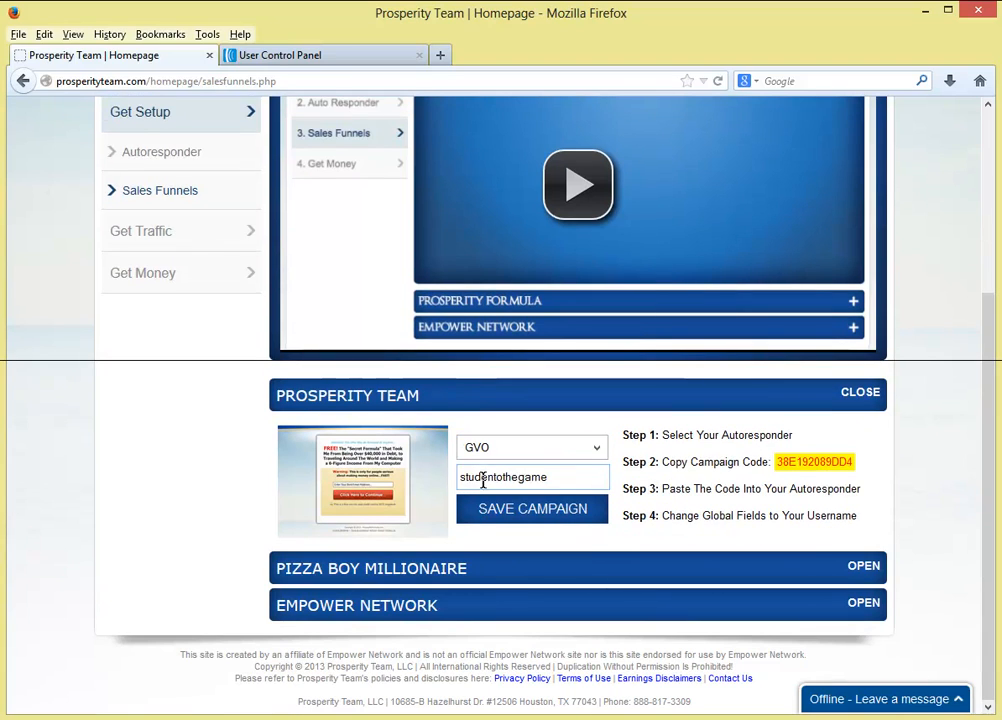
{"action": "left_click", "coordinate": [579, 458]}
{"action": "left_click", "coordinate": [520, 464]}
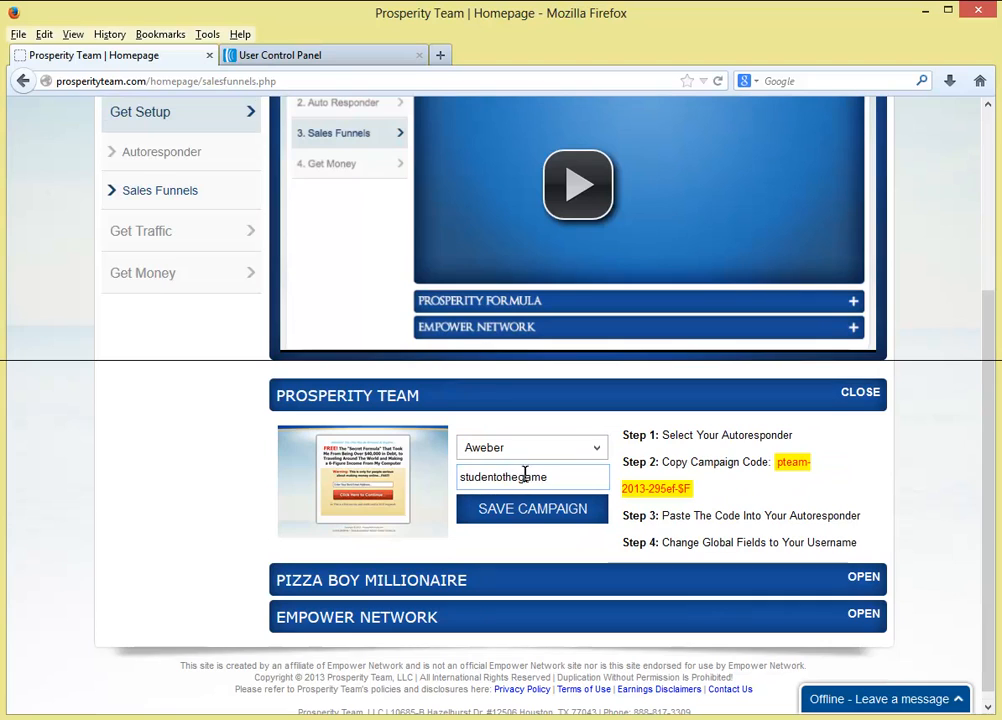
{"action": "left_click", "coordinate": [530, 510]}
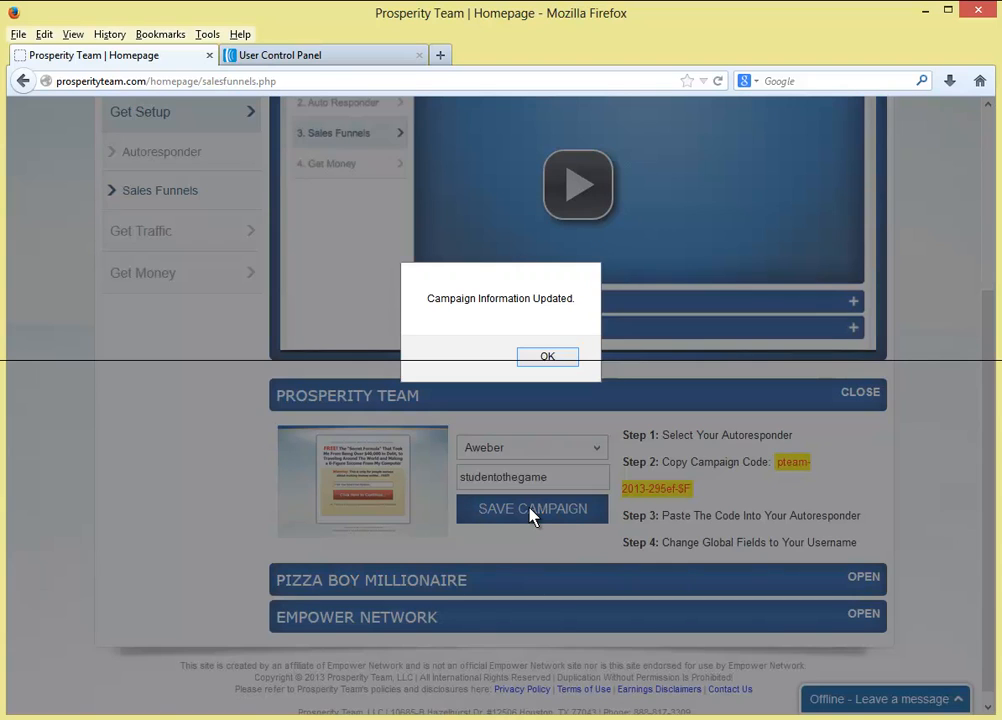
{"action": "left_click", "coordinate": [550, 357]}
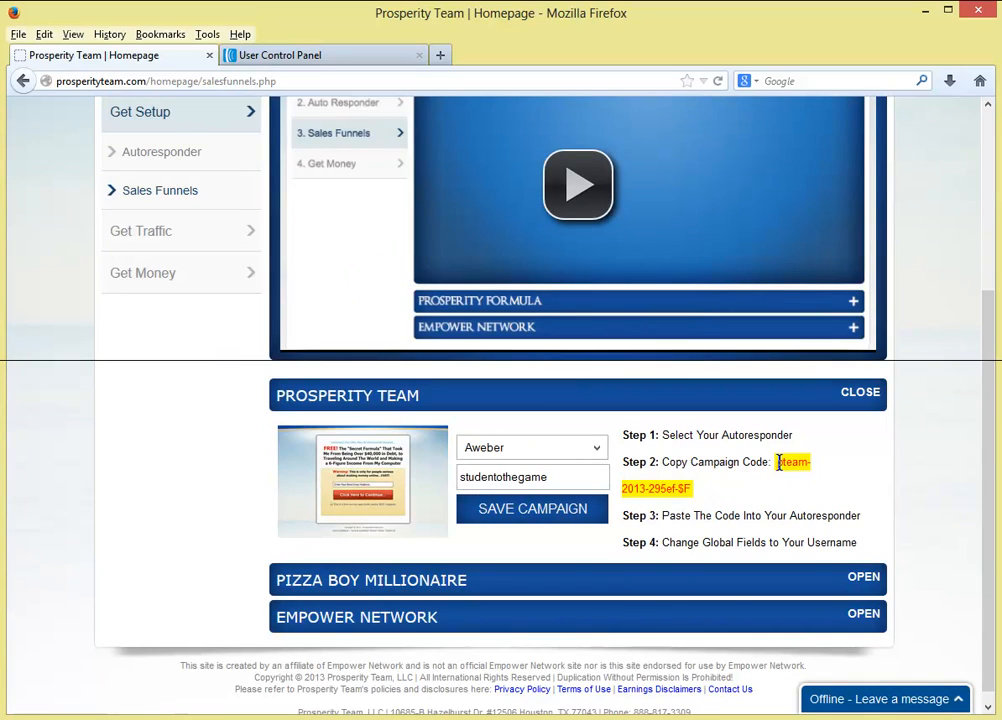
- Select the campaign code and the username for copying, then go back to AWeber
{"action": "left_click_drag", "start_coordinate": [778, 462], "coordinate": [786, 488]}
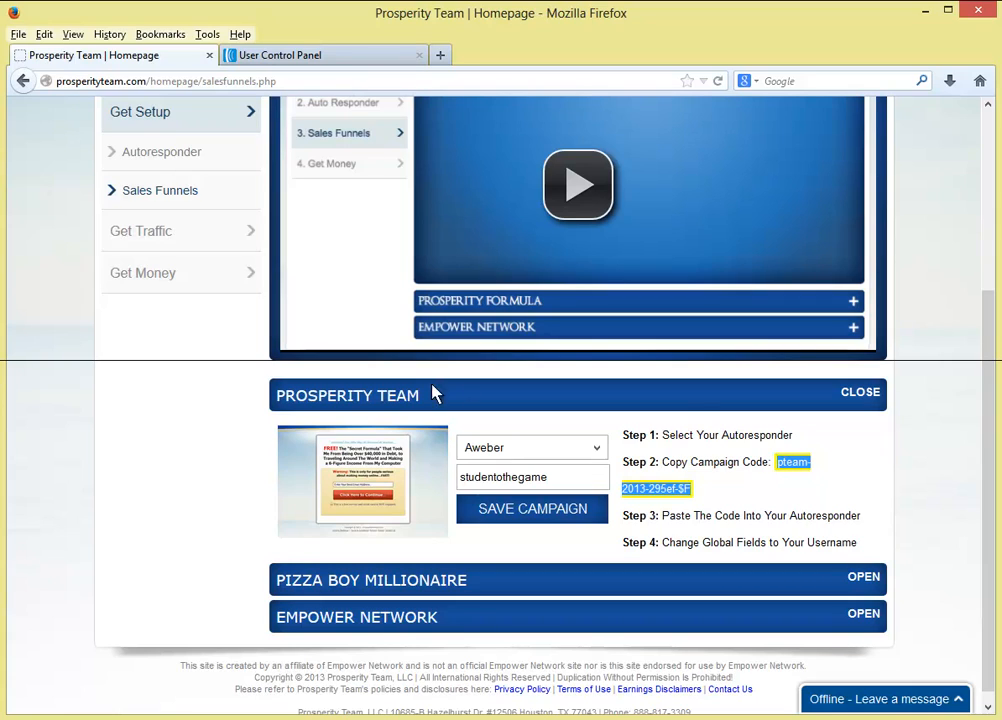
{"action": "left_click_drag", "start_coordinate": [556, 477], "coordinate": [460, 480]}
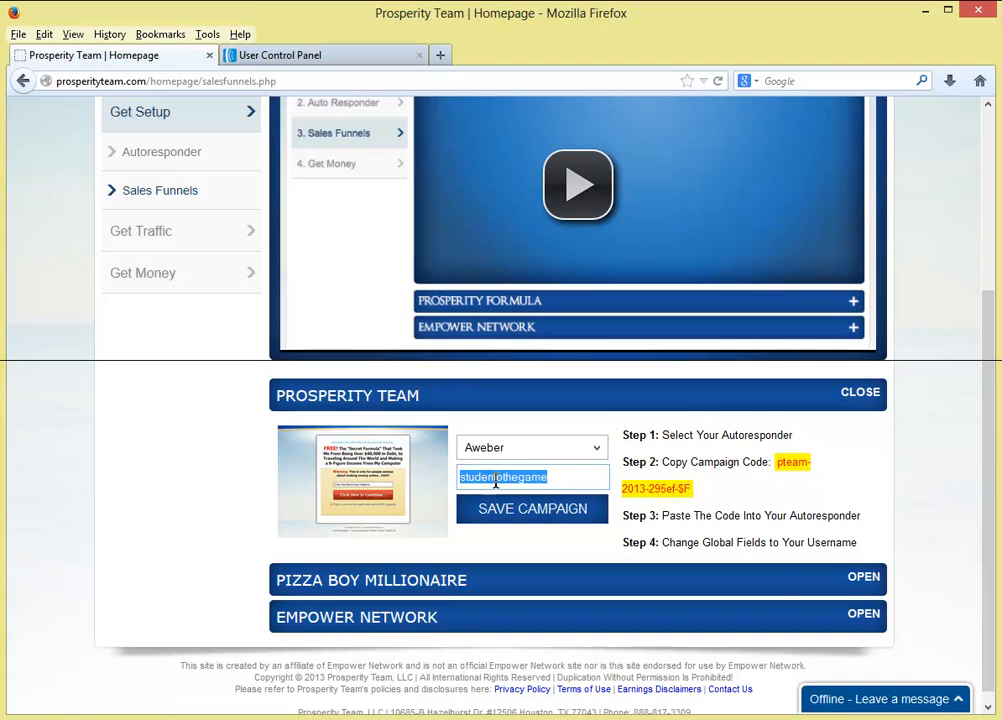
{"action": "left_click", "coordinate": [556, 477]}
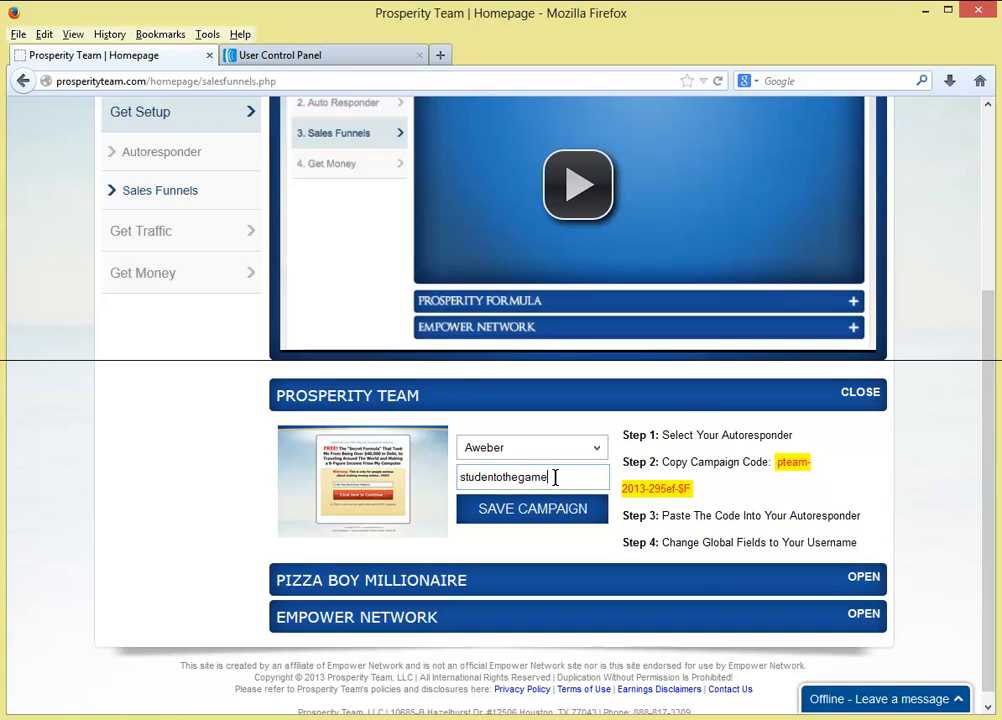
{"action": "left_click", "coordinate": [367, 56]}
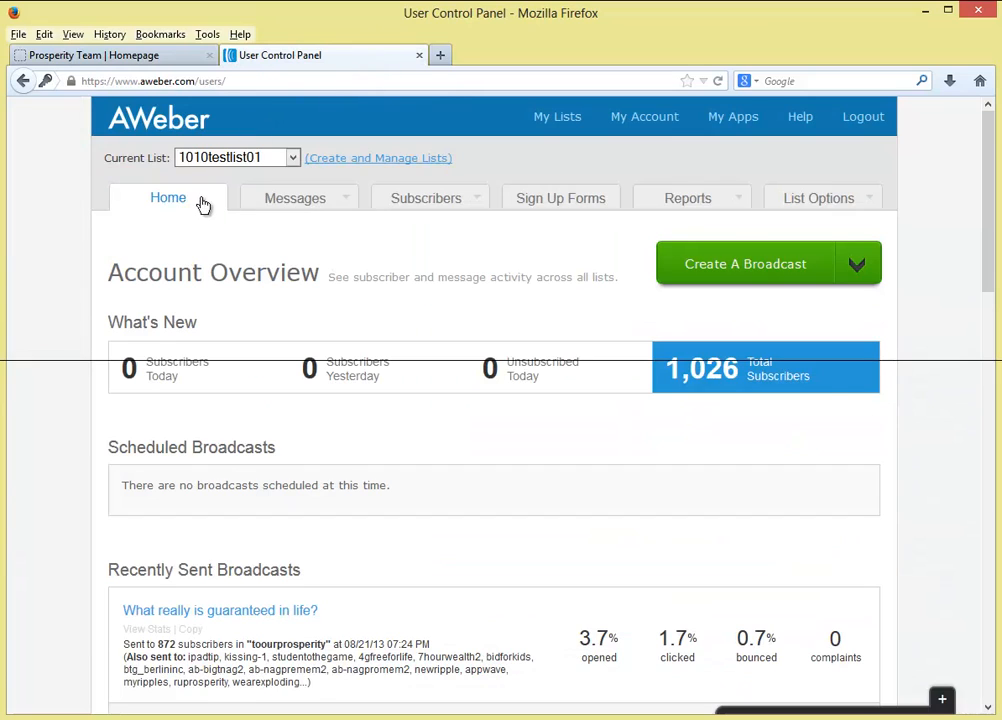
- From Manage Your Lists, create a new list, which gets the default name default3077001
{"action": "left_click_drag", "start_coordinate": [475, 163], "coordinate": [306, 162]}
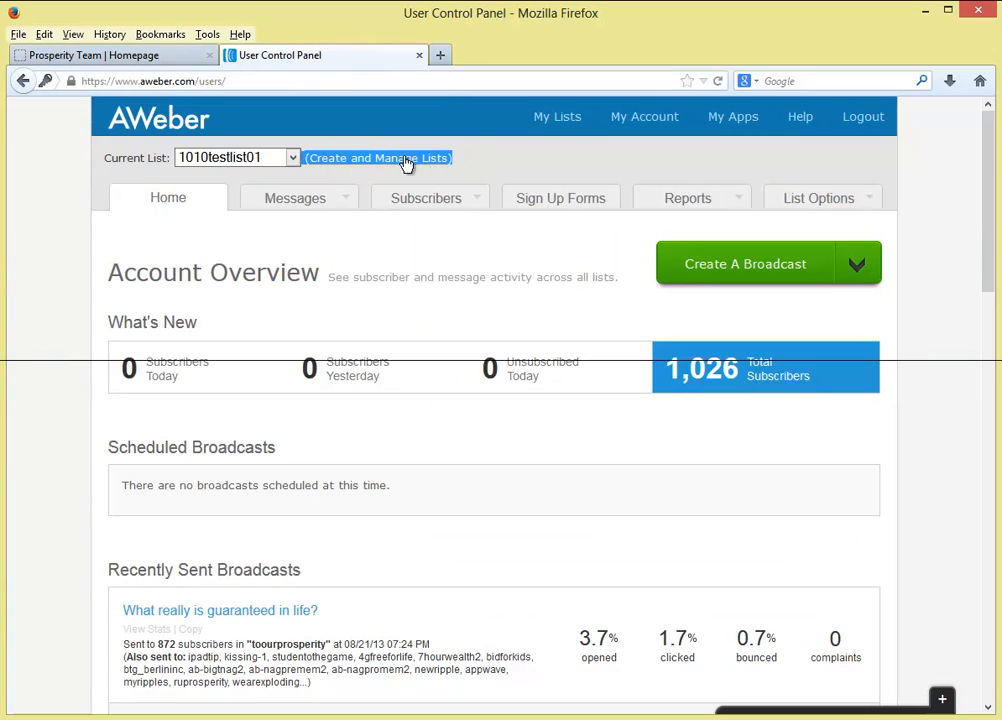
{"action": "left_click", "coordinate": [435, 170]}
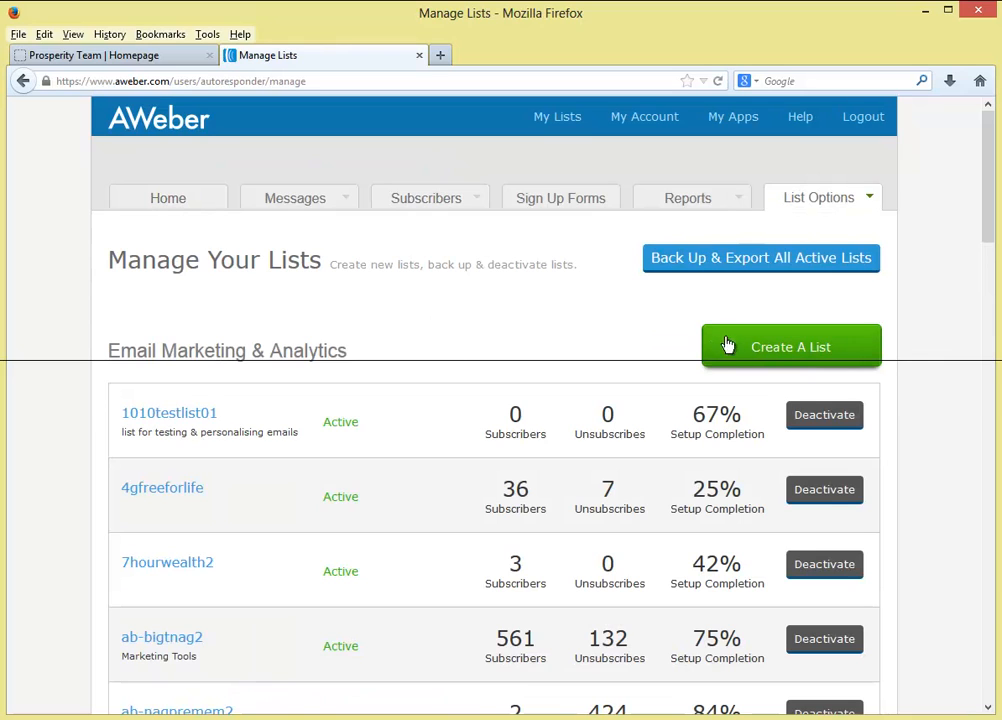
{"action": "left_click_drag", "start_coordinate": [673, 352], "coordinate": [728, 354]}
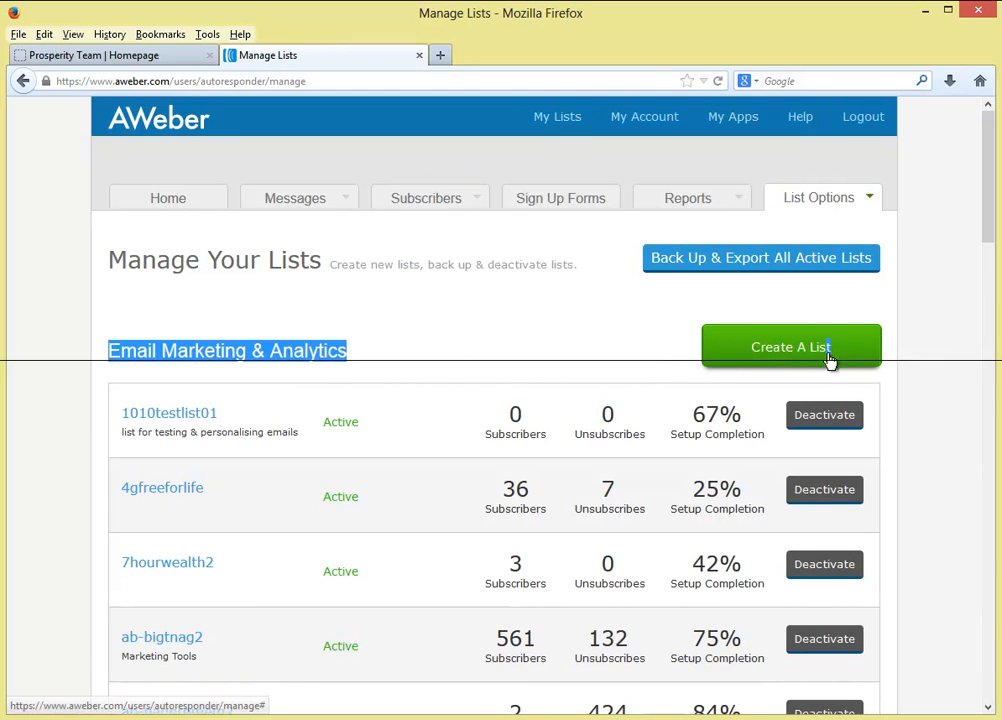
{"action": "left_click", "coordinate": [757, 355]}
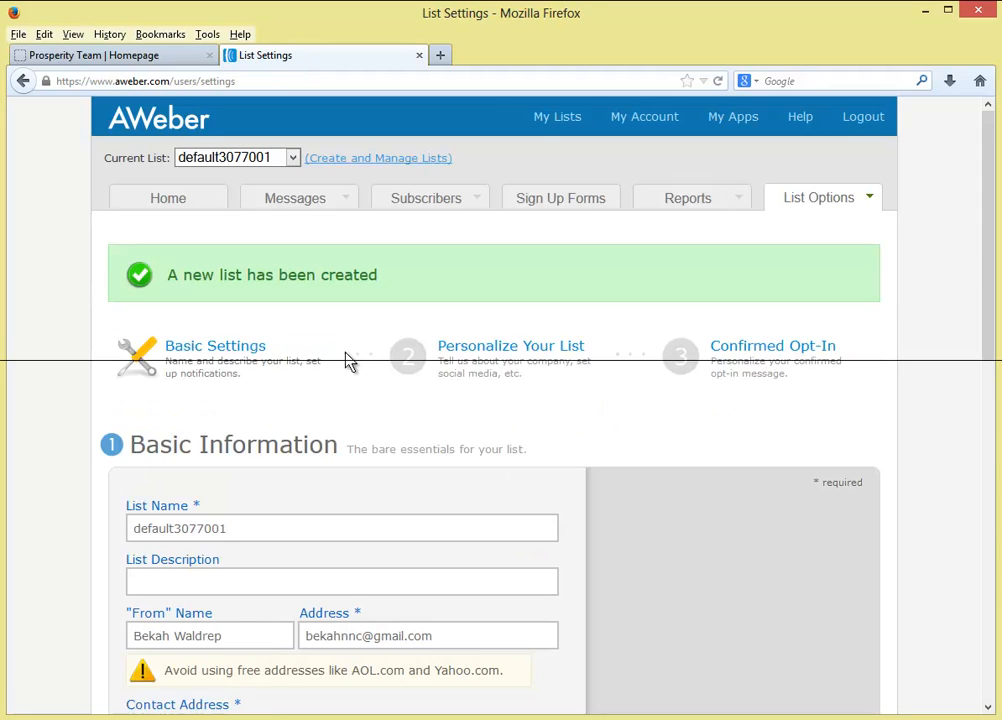
- Close the Setup Wizard bar on the default3077001 List Settings page
{"action": "scroll", "coordinate": [88, 381], "scroll_direction": "up", "scroll_amount": 3}
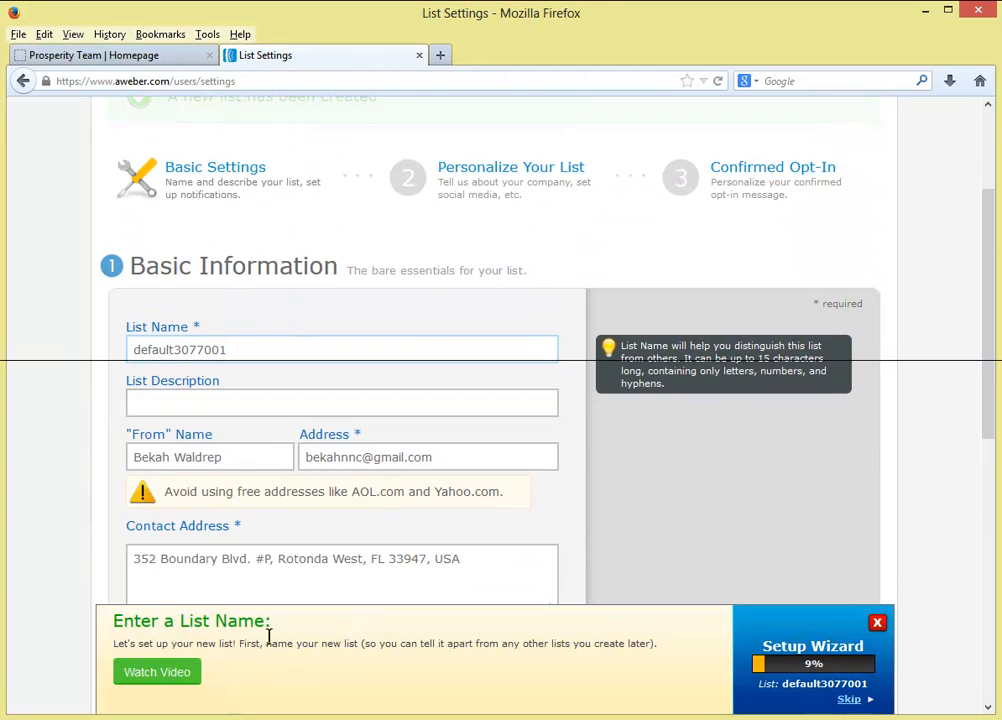
{"action": "left_click_drag", "start_coordinate": [112, 622], "coordinate": [796, 641]}
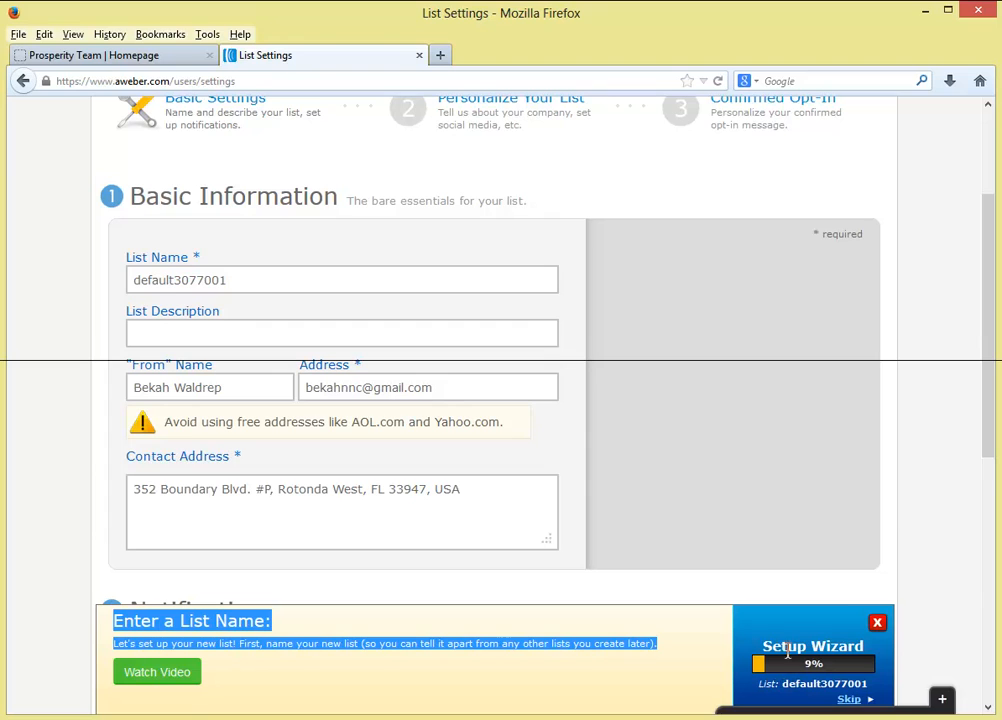
{"action": "left_click", "coordinate": [878, 624]}
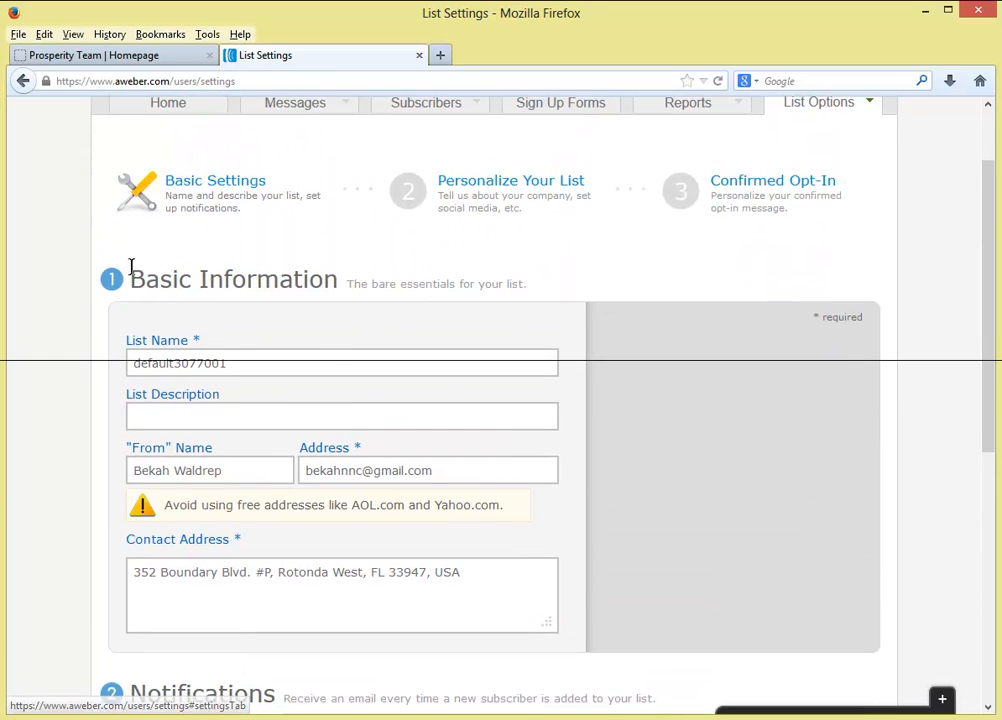
{"action": "scroll", "coordinate": [127, 271], "scroll_direction": "down", "scroll_amount": 4}
- Replace the default list name with testtraining24 and move on to the sender name field
{"action": "scroll", "coordinate": [127, 272], "scroll_direction": "up", "scroll_amount": 2}
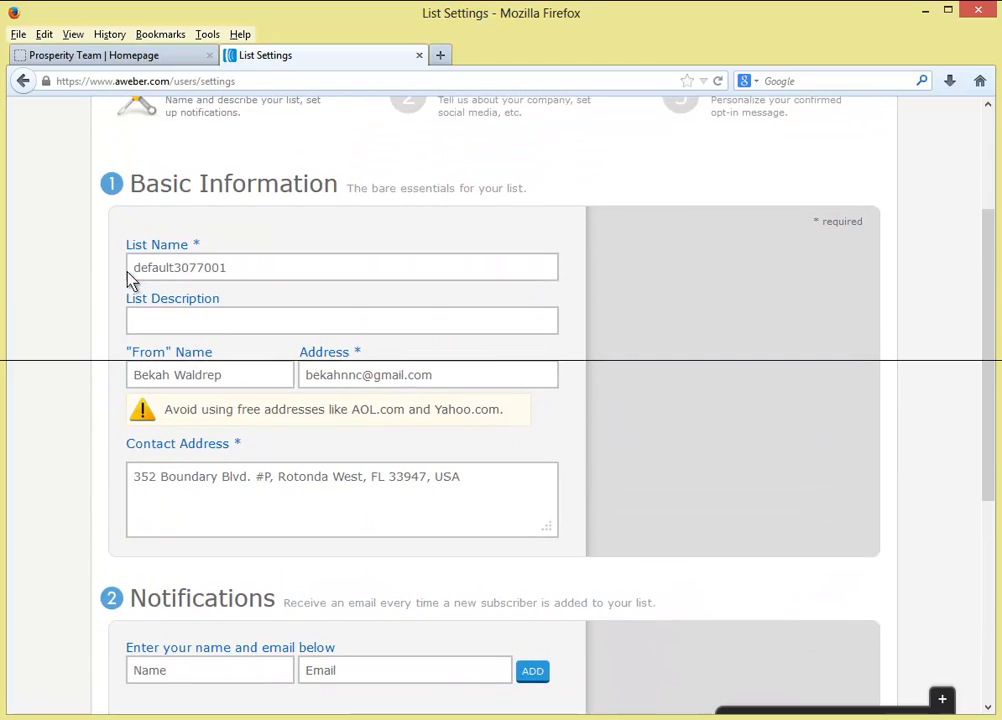
{"action": "left_click", "coordinate": [253, 268]}
{"action": "left_click_drag", "start_coordinate": [253, 268], "coordinate": [48, 263]}
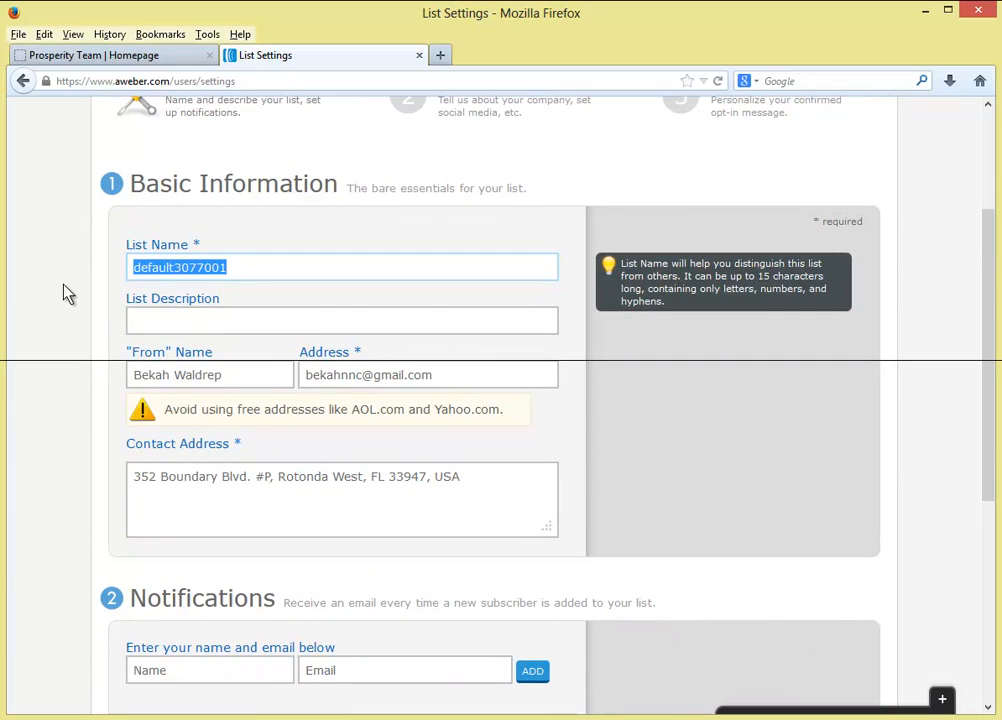
{"action": "type", "text": "te"}
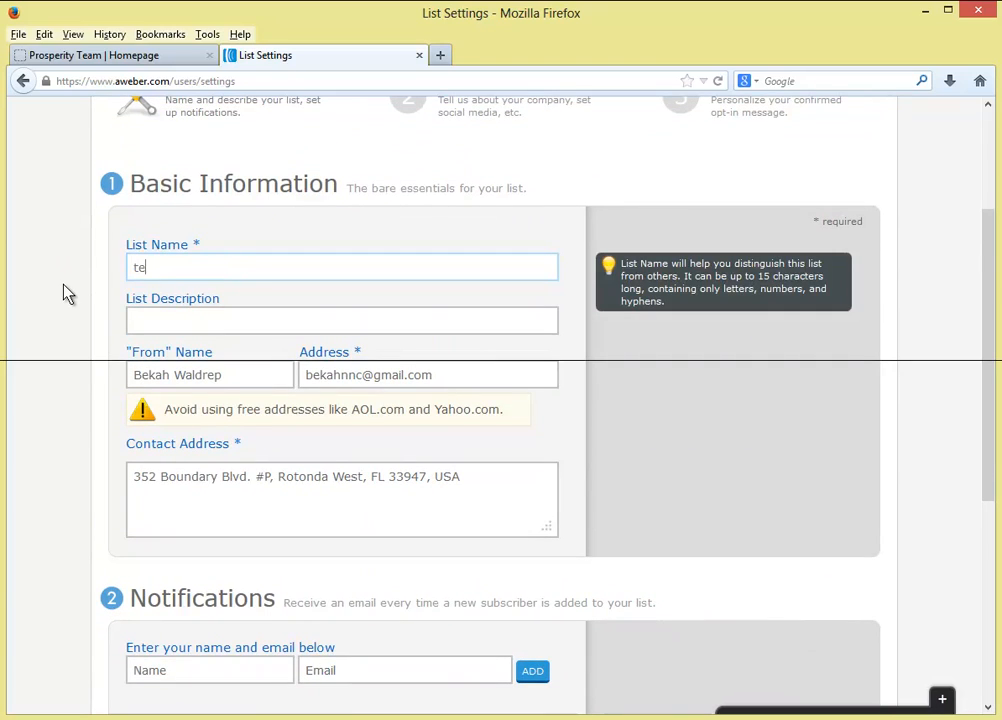
{"action": "type", "text": "sttraining"}
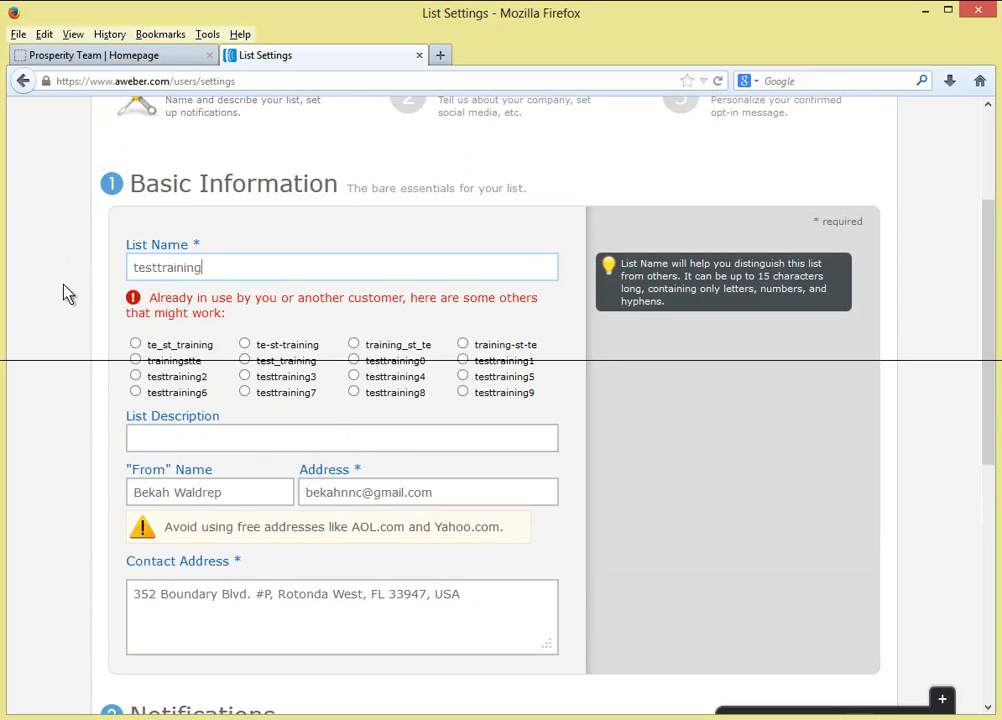
{"action": "type", "text": "24"}
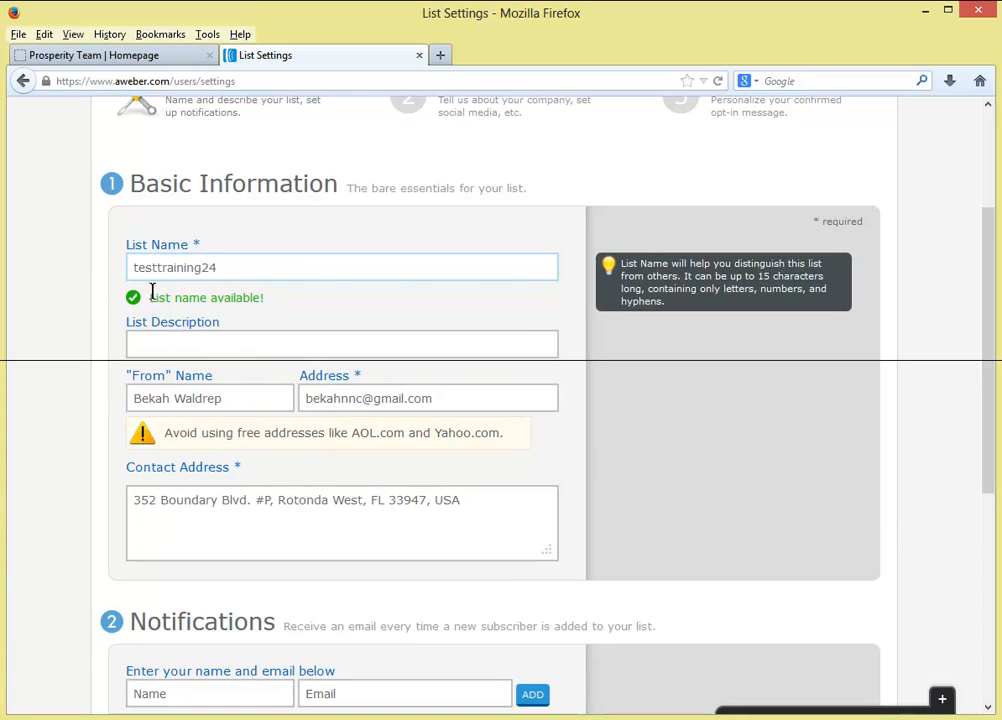
{"action": "left_click", "coordinate": [229, 347]}
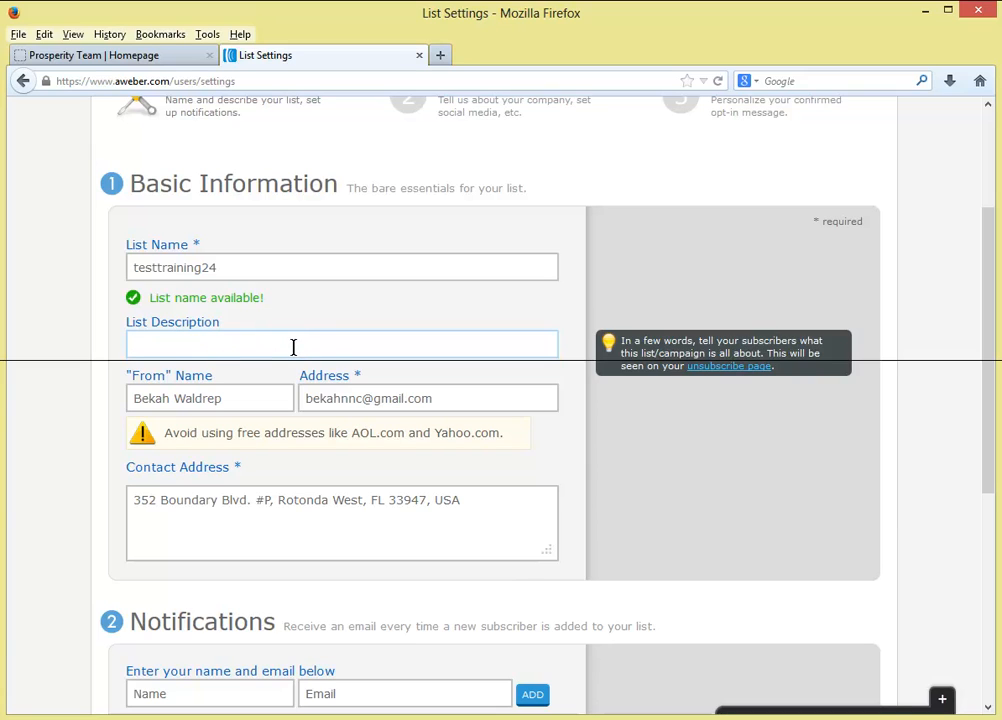
{"action": "left_click", "coordinate": [227, 398]}
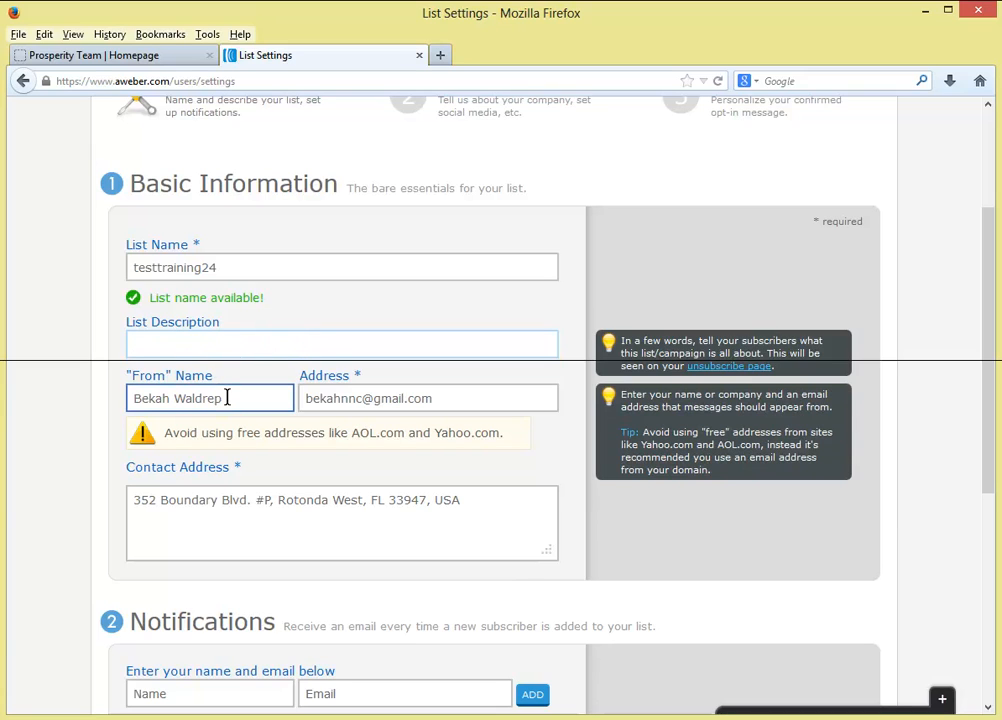
{"action": "left_click_drag", "start_coordinate": [239, 396], "coordinate": [110, 404]}
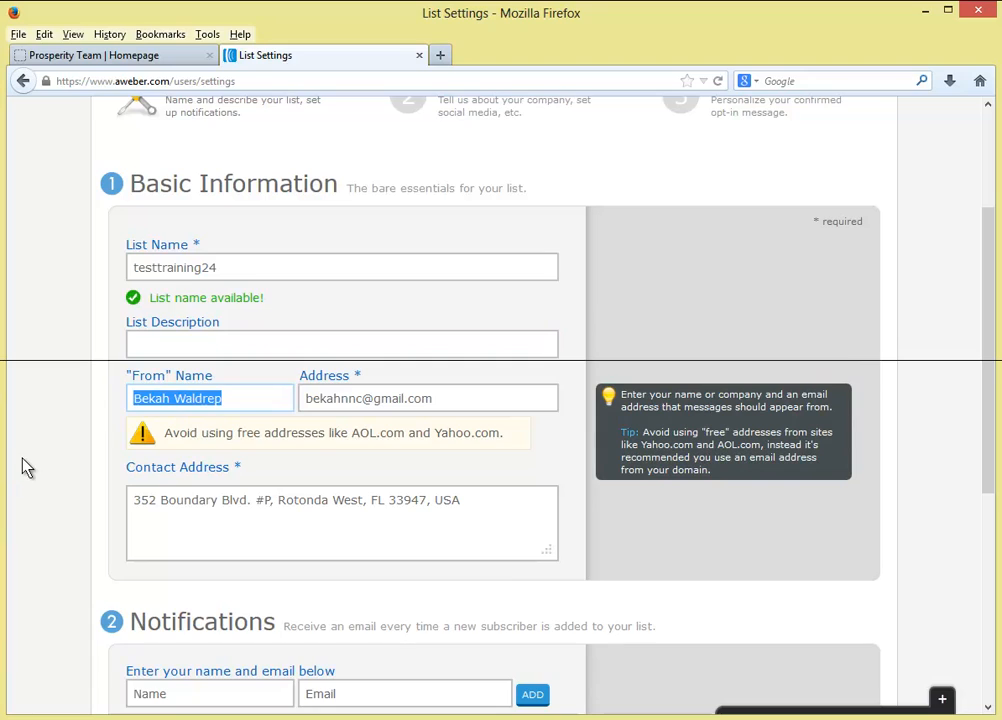
- Set the From name to the owner's name plus 'Prosper' and type the new sender e-mail address
{"action": "type", "text": "Andy Berlin"}
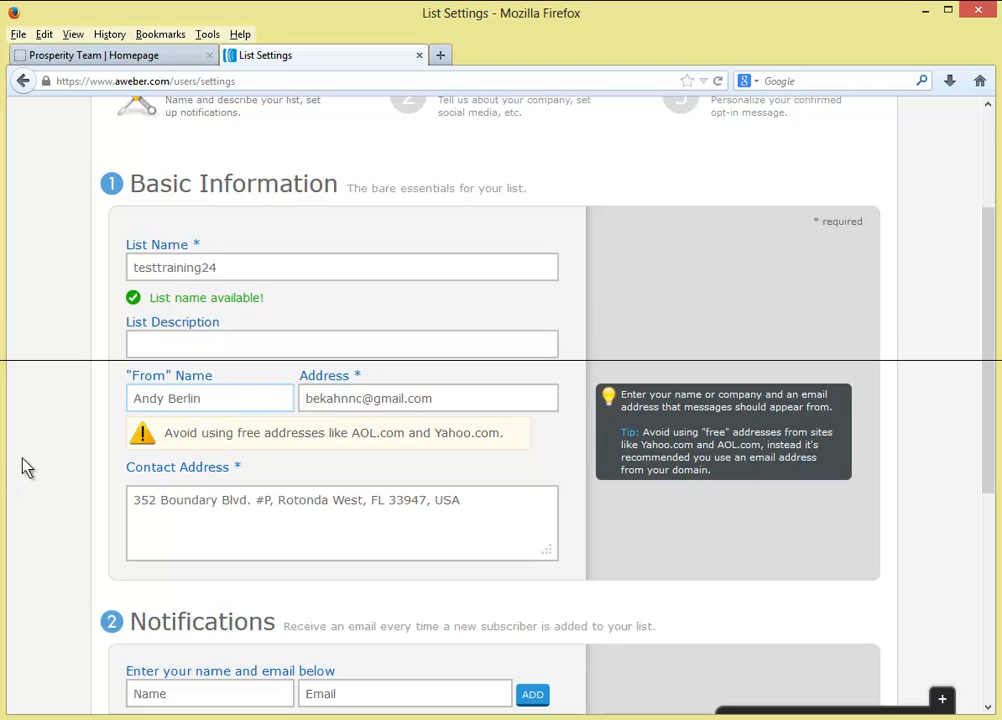
{"action": "key", "text": "Tab"}
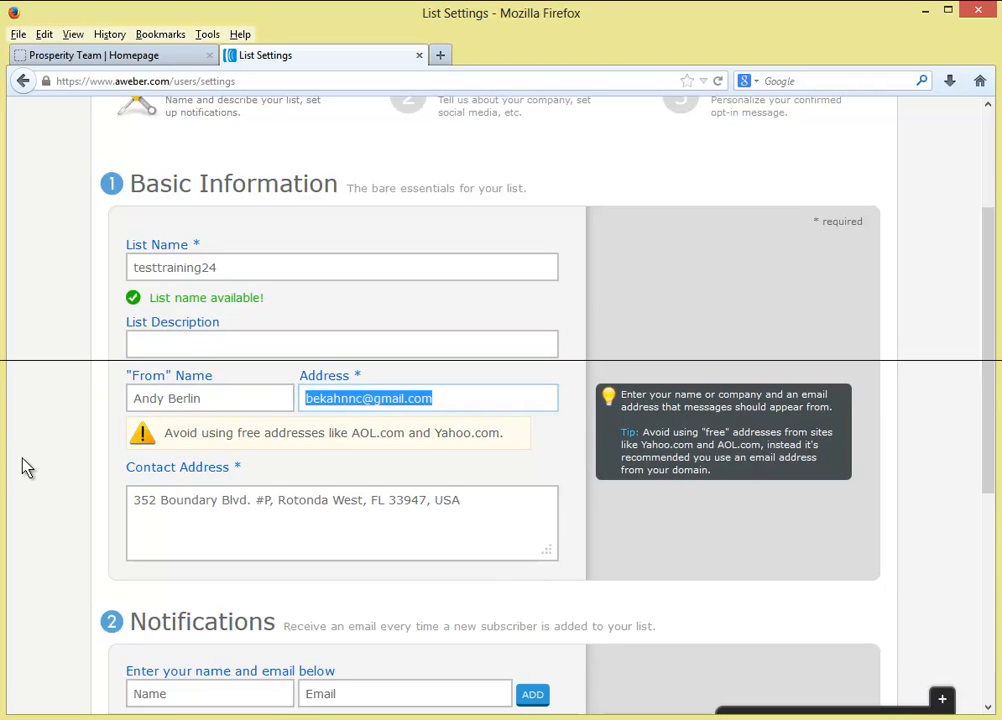
{"action": "key", "text": "shift+Tab"}
{"action": "key", "text": "End"}
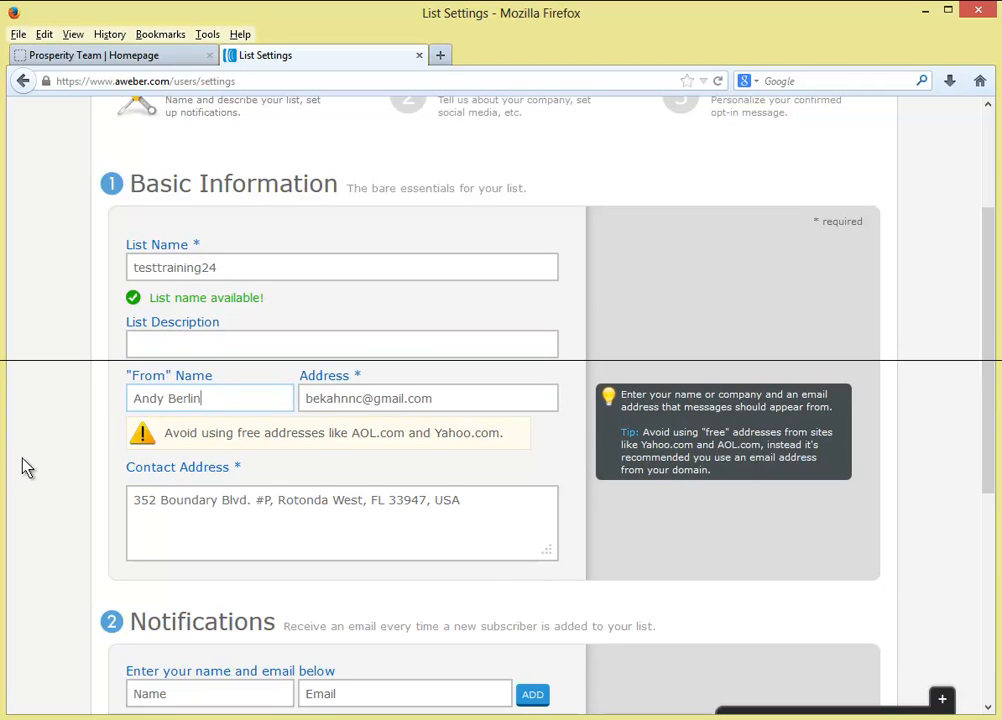
{"action": "type", "text": "Prosperity"}
{"action": "key", "text": "Tab"}
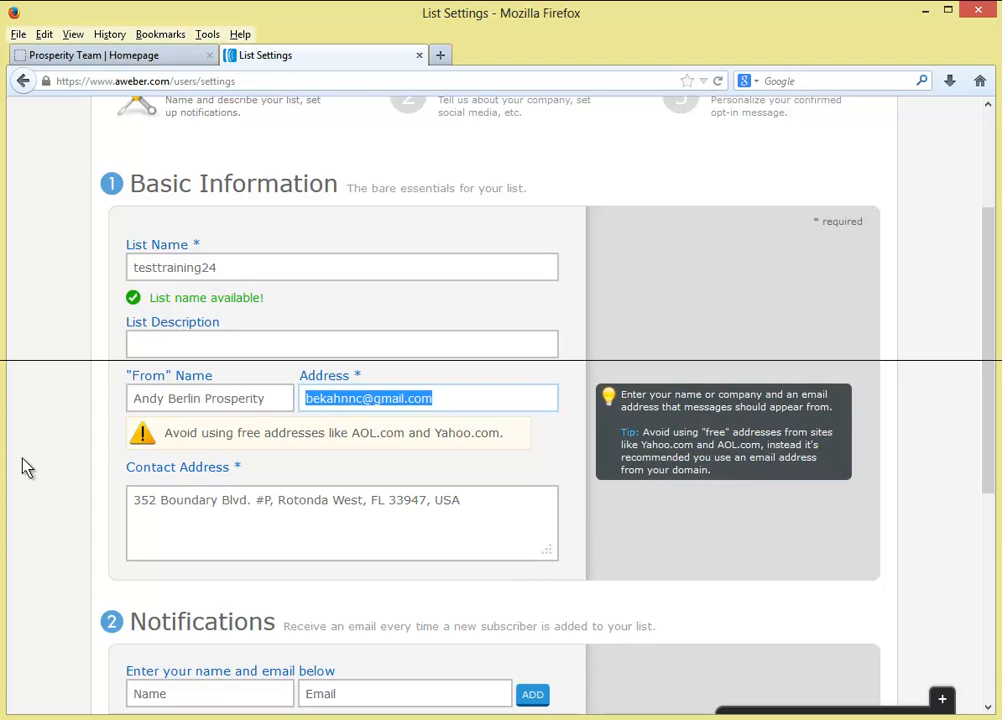
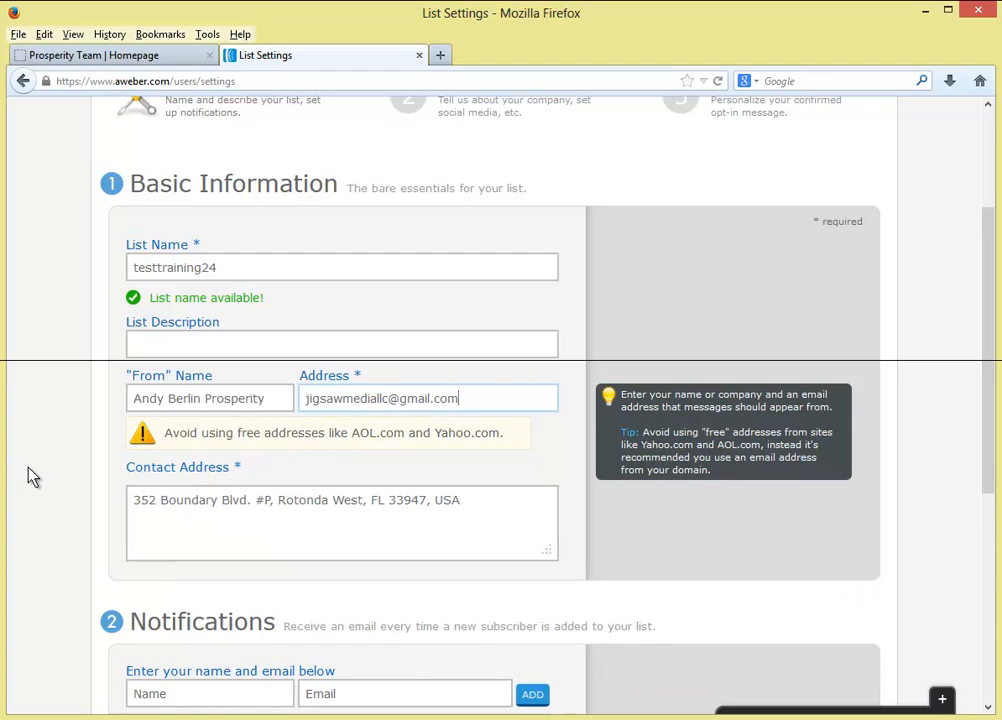
- Replace the old contact address with the new street address and city in Marietta, Georgia
{"action": "scroll", "coordinate": [53, 480], "scroll_direction": "down", "scroll_amount": 2}
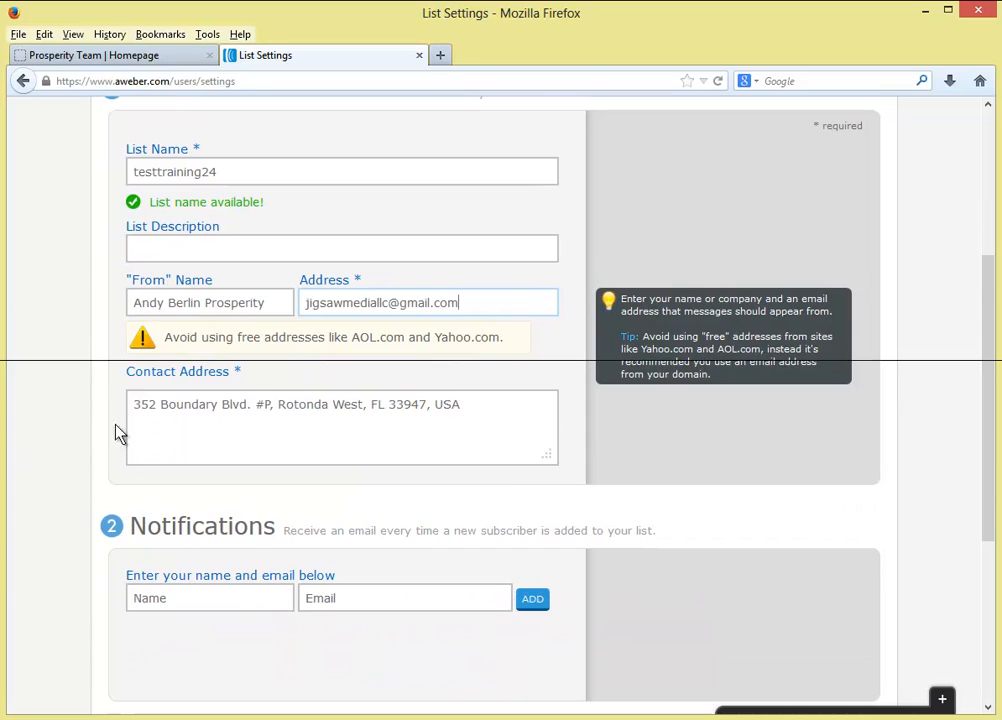
{"action": "left_click", "coordinate": [136, 402]}
{"action": "mouse_move", "coordinate": [136, 402]}
{"action": "left_mouse_down"}
{"action": "mouse_move", "coordinate": [472, 402]}
{"action": "mouse_move", "coordinate": [134, 405]}
{"action": "left_mouse_up"}
{"action": "left_click", "coordinate": [409, 420]}
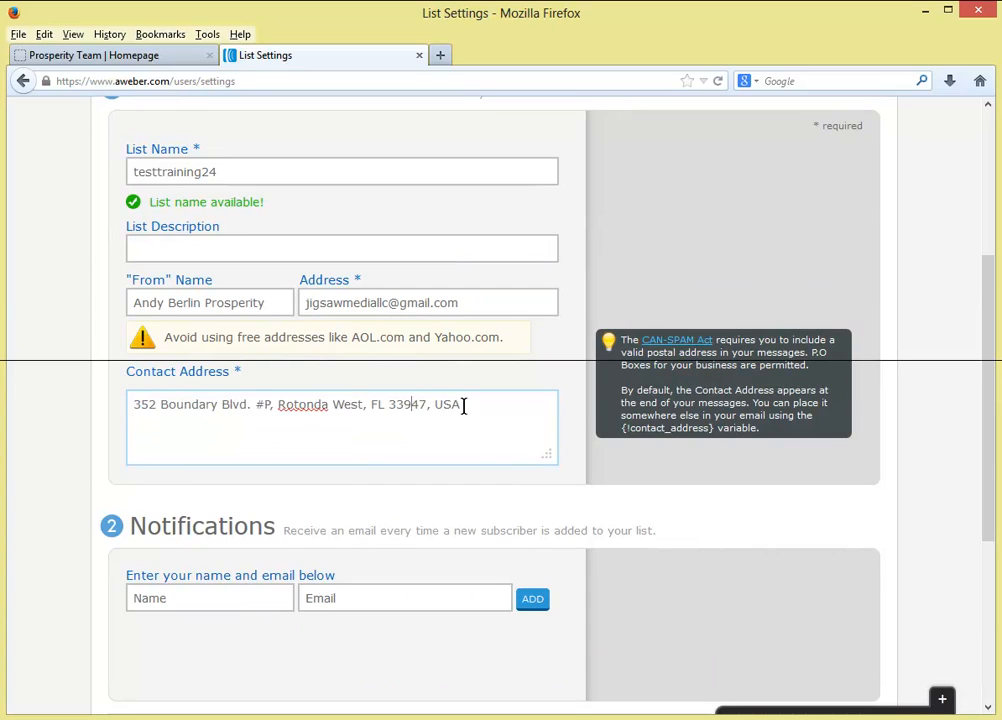
{"action": "mouse_move", "coordinate": [463, 405]}
{"action": "left_mouse_down"}
{"action": "mouse_move", "coordinate": [135, 410]}
{"action": "mouse_move", "coordinate": [463, 403]}
{"action": "left_mouse_up"}
{"action": "left_click", "coordinate": [174, 418]}
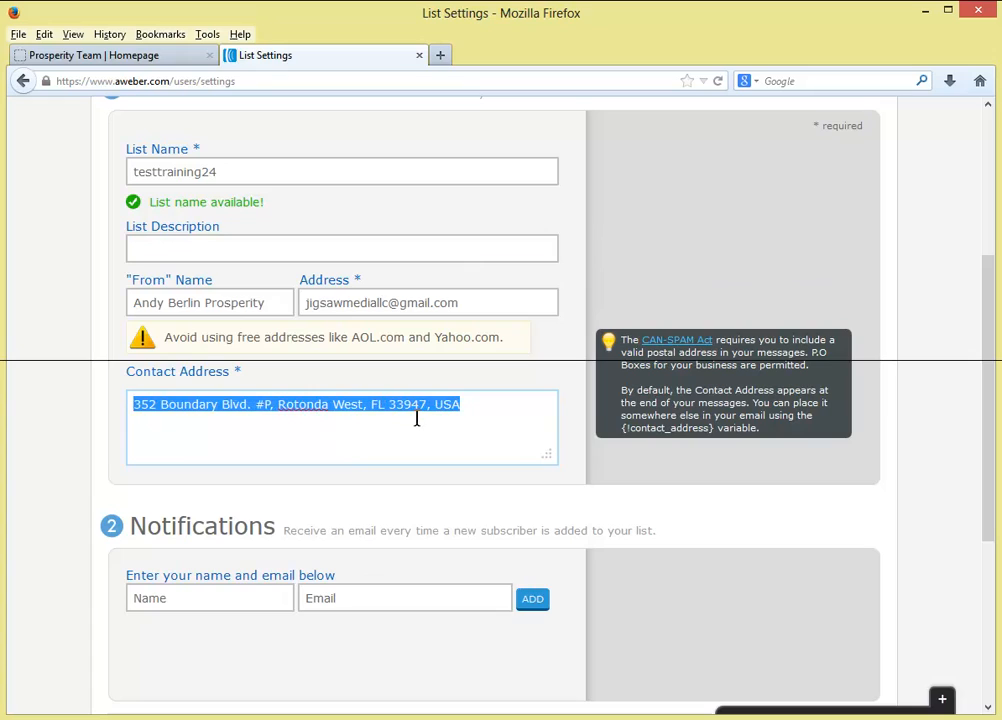
{"action": "left_click", "coordinate": [416, 419]}
{"action": "mouse_move", "coordinate": [466, 405]}
{"action": "left_mouse_down"}
{"action": "mouse_move", "coordinate": [130, 403]}
{"action": "mouse_move", "coordinate": [476, 399]}
{"action": "left_mouse_up"}
{"action": "left_click", "coordinate": [155, 429]}
{"action": "left_click", "coordinate": [432, 418]}
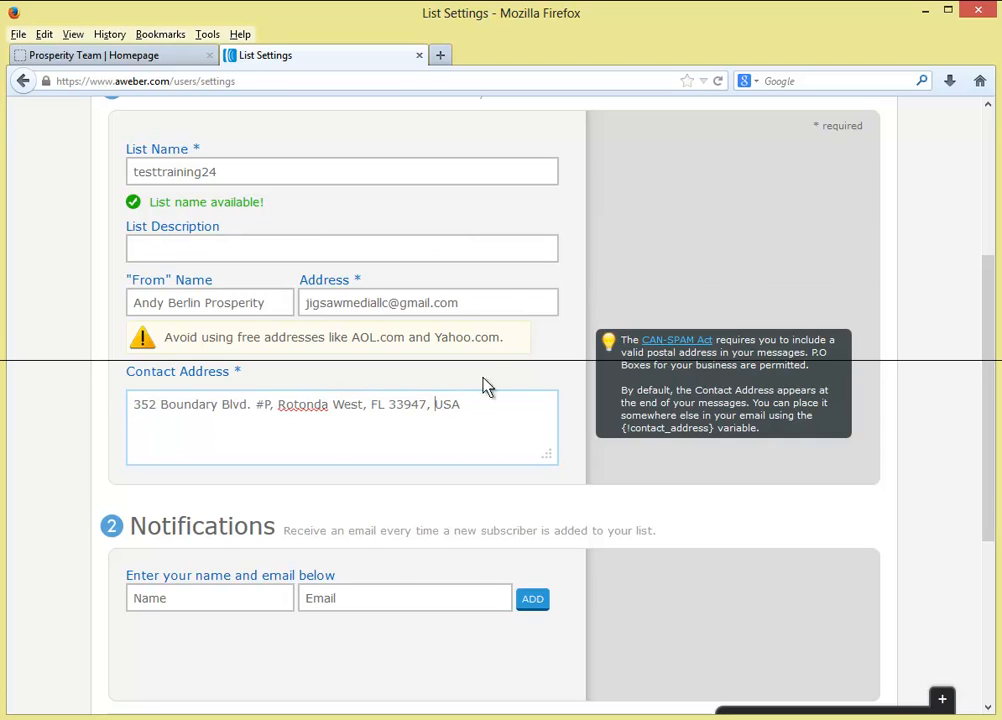
{"action": "left_click_drag", "start_coordinate": [472, 405], "coordinate": [49, 400]}
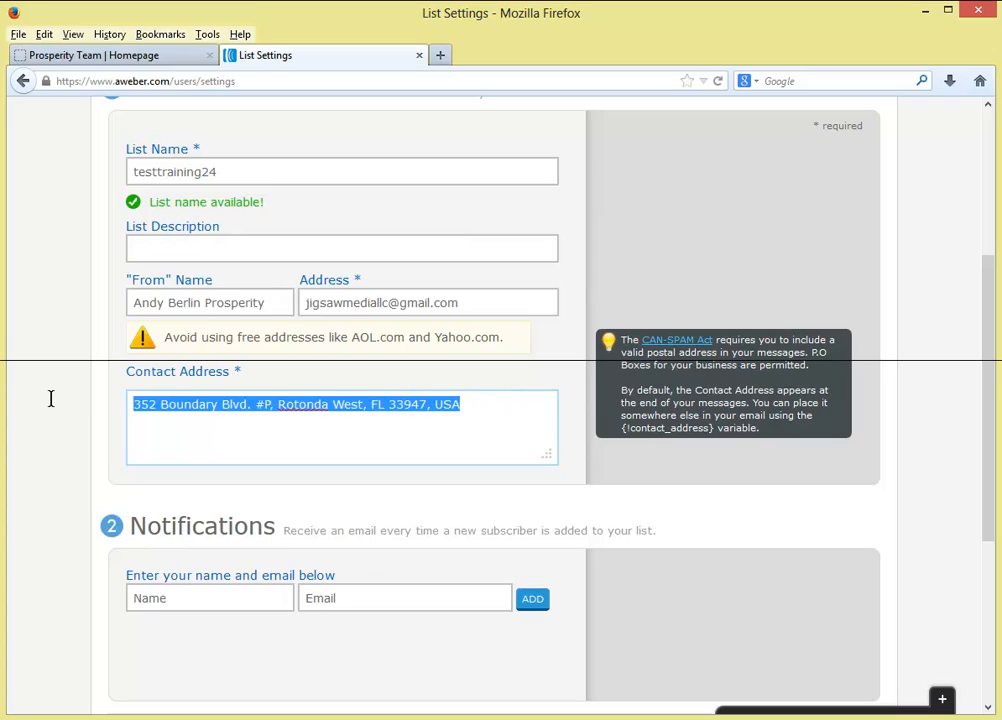
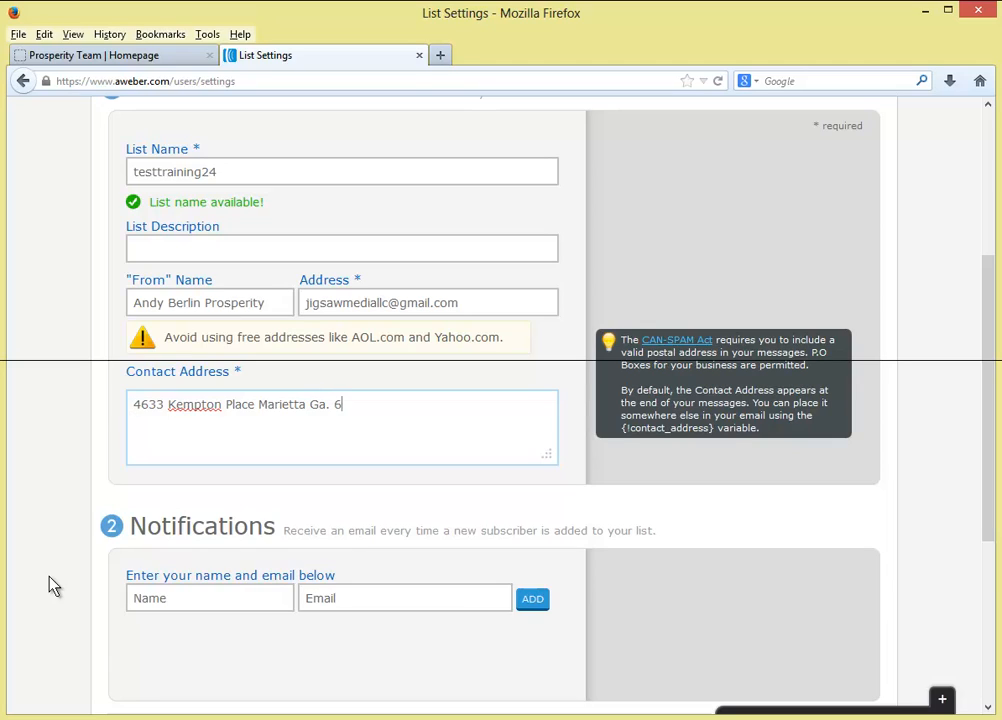
- Finish the contact address by adding its ZIP code
{"action": "type", "text": "30068"}
{"action": "scroll", "coordinate": [172, 575], "scroll_direction": "down", "scroll_amount": 3}
{"action": "scroll", "coordinate": [188, 412], "scroll_direction": "up", "scroll_amount": 1}
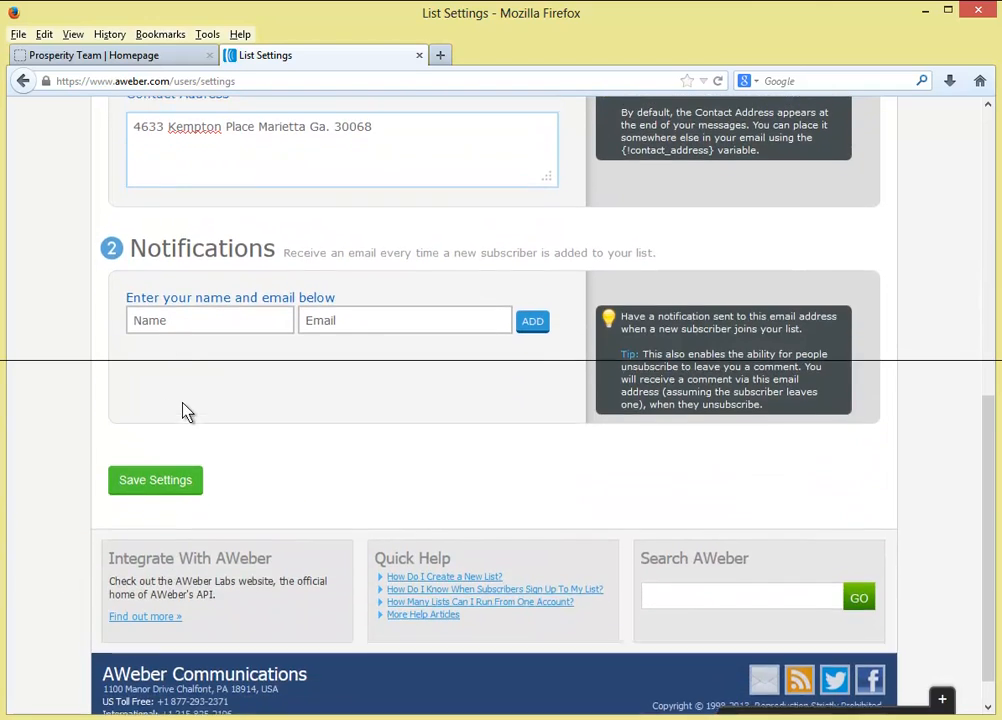
{"action": "left_click_drag", "start_coordinate": [130, 334], "coordinate": [662, 351]}
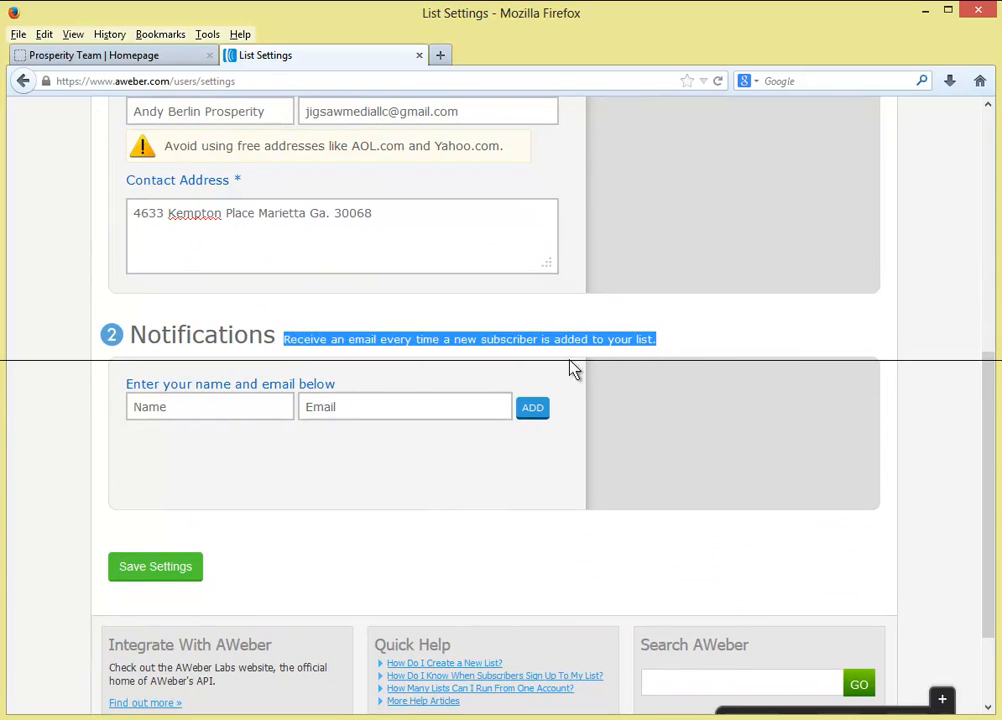
{"action": "left_click", "coordinate": [486, 365]}
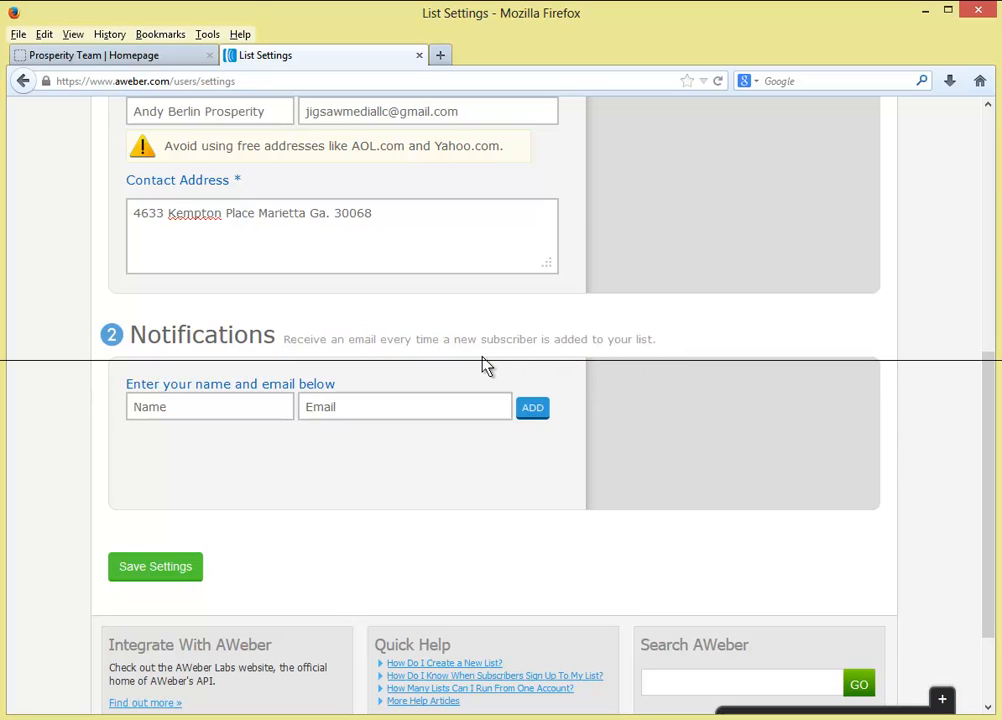
- Enter the notification recipient's name and e-mail address, then recheck the list's sender address
{"action": "left_click", "coordinate": [270, 403]}
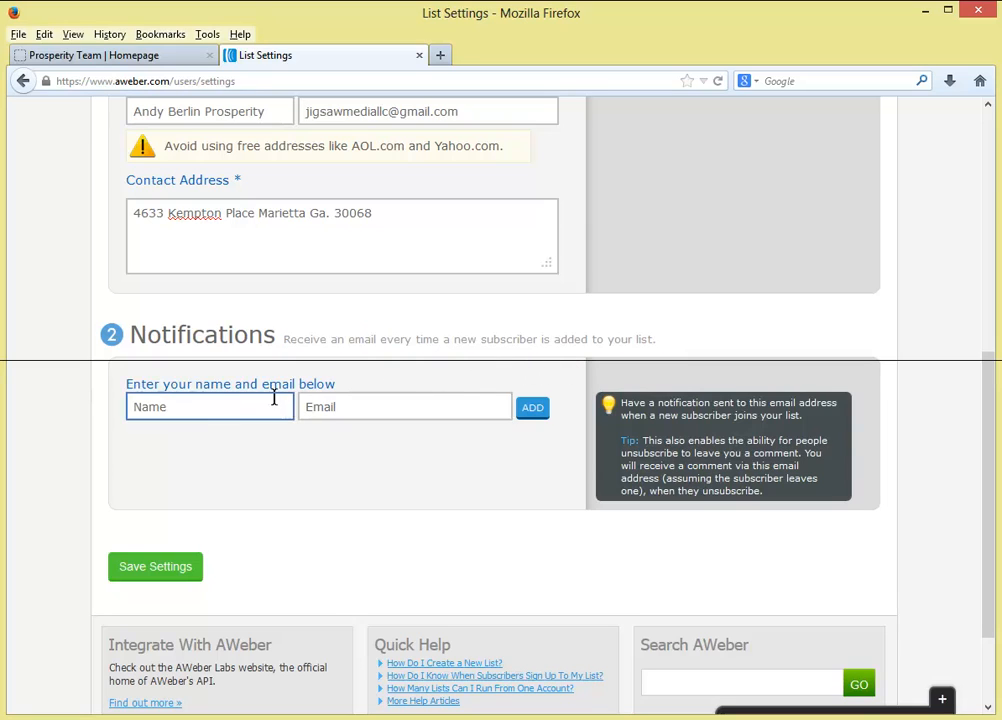
{"action": "type", "text": "Andy"}
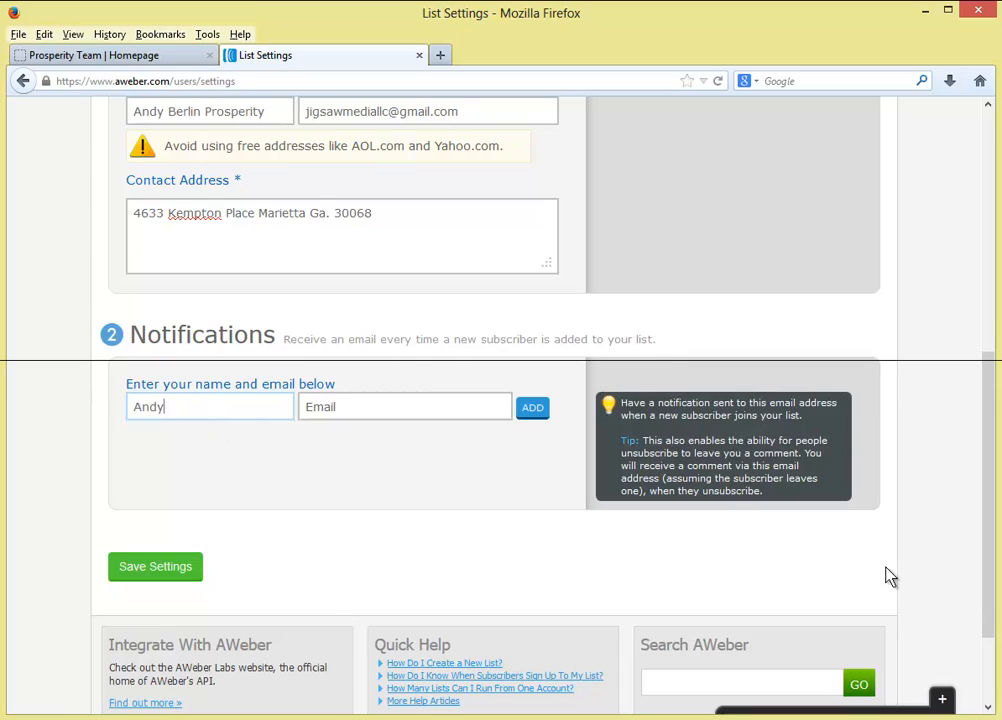
{"action": "key", "text": "Tab"}
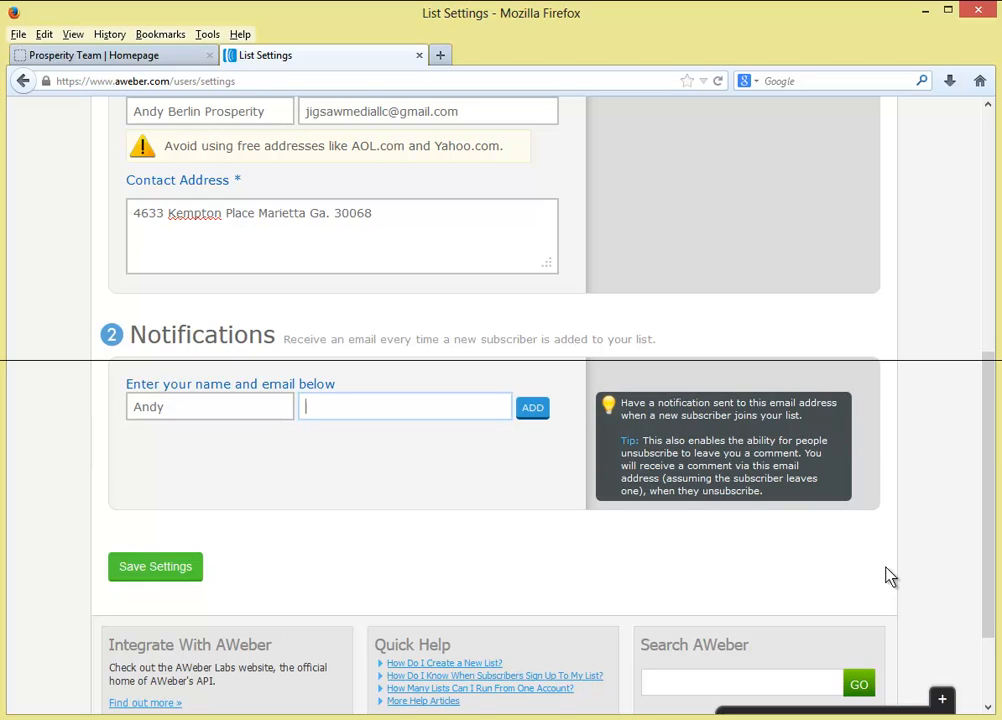
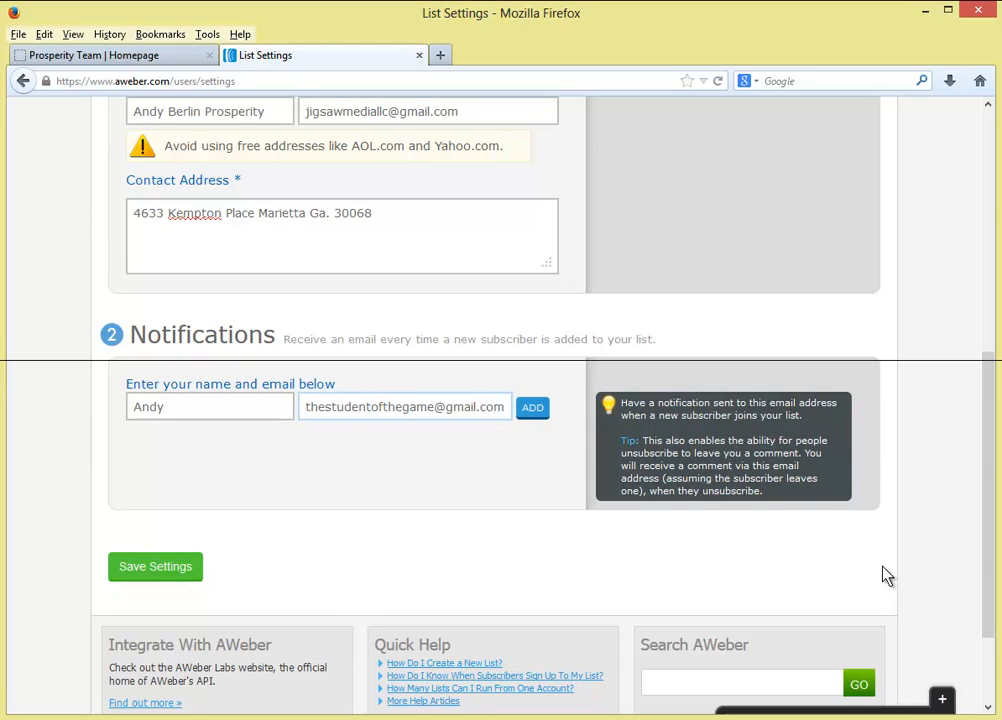
{"action": "scroll", "coordinate": [882, 576], "scroll_direction": "up", "scroll_amount": 3}
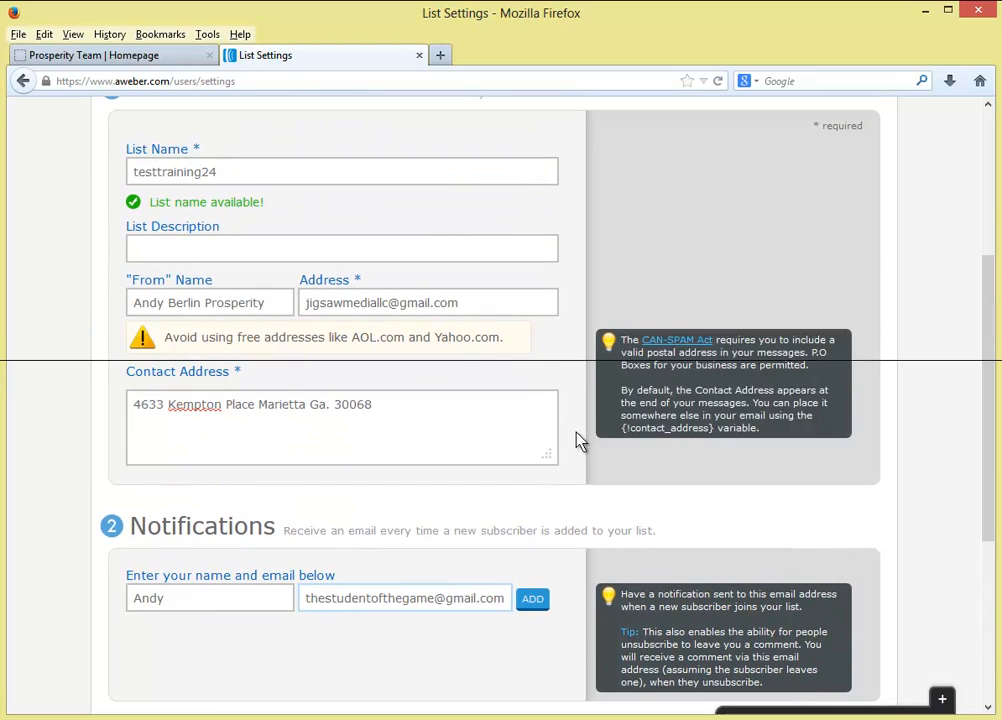
{"action": "left_click", "coordinate": [376, 306]}
- Review the sender e-mail address and leave it unchanged
{"action": "left_click_drag", "start_coordinate": [306, 303], "coordinate": [458, 303]}
{"action": "left_click", "coordinate": [458, 303]}
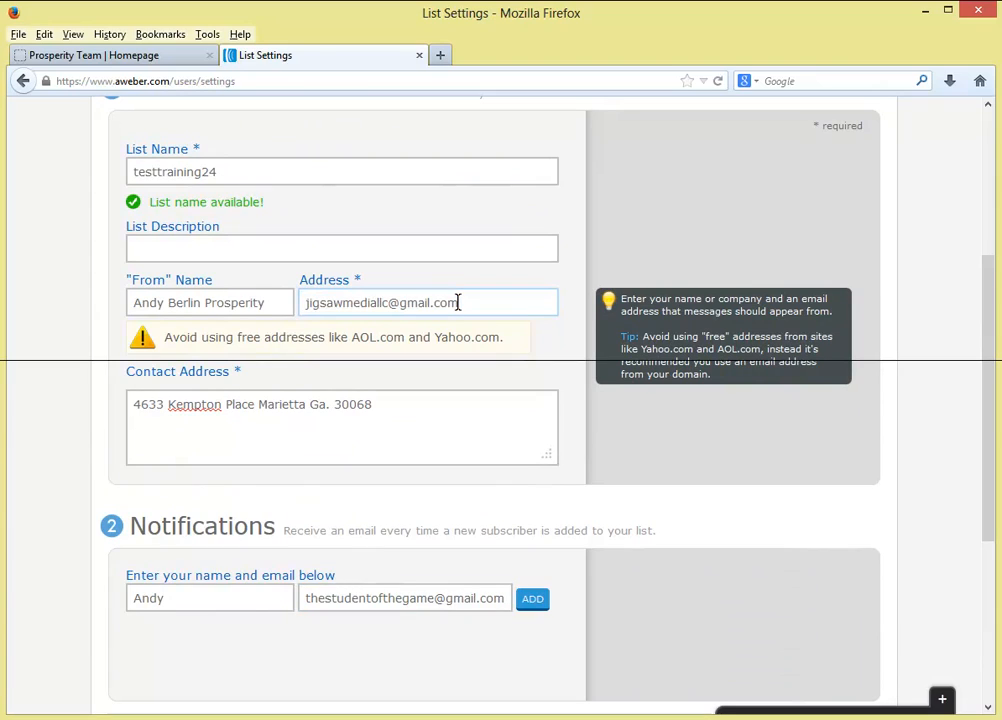
{"action": "left_click_drag", "start_coordinate": [306, 303], "coordinate": [458, 305]}
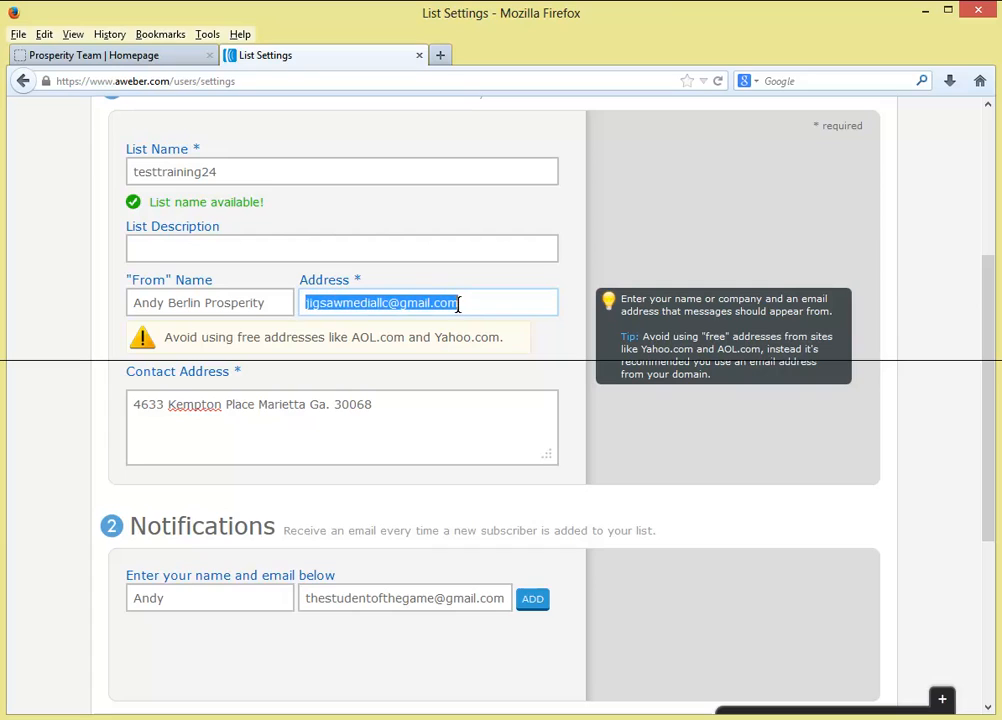
{"action": "left_click", "coordinate": [459, 305]}
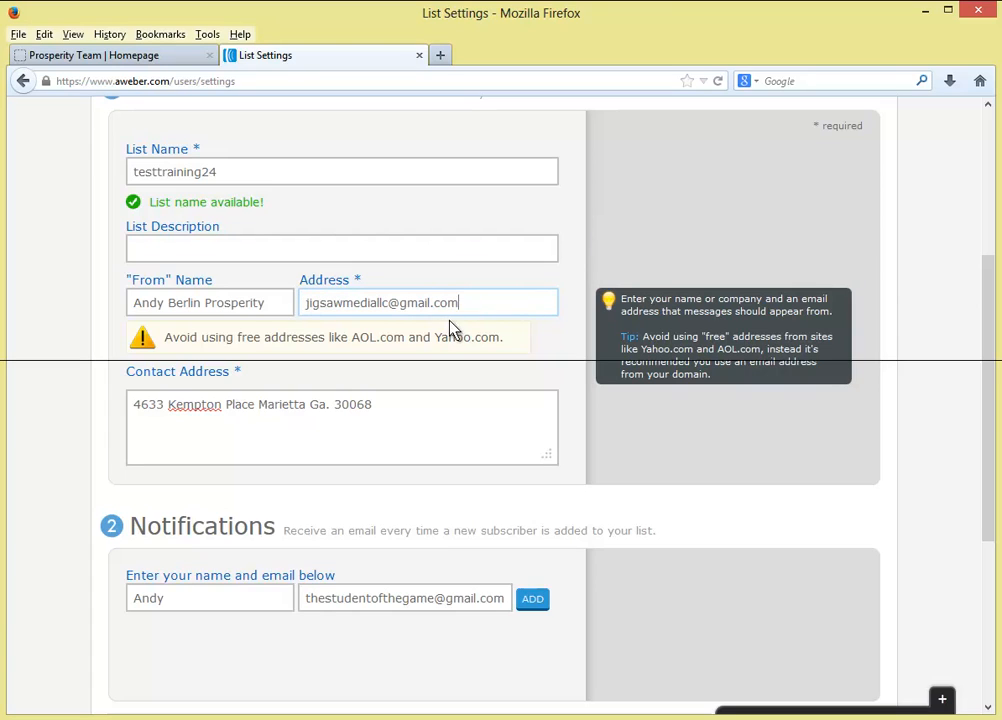
{"action": "left_click_drag", "start_coordinate": [465, 304], "coordinate": [293, 307]}
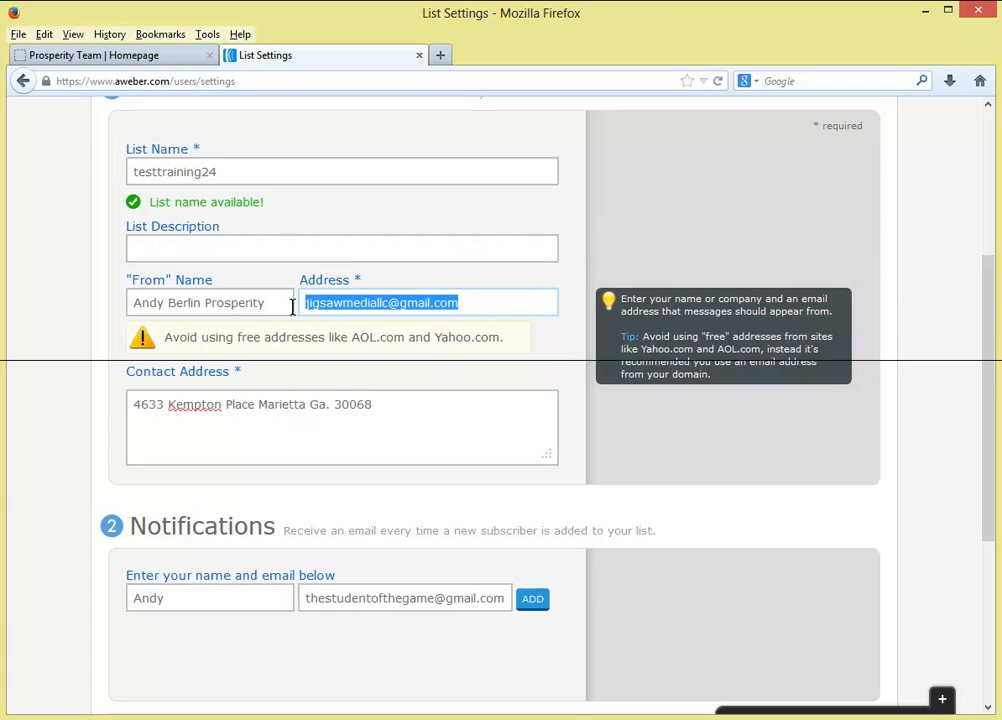
{"action": "left_click", "coordinate": [360, 304]}
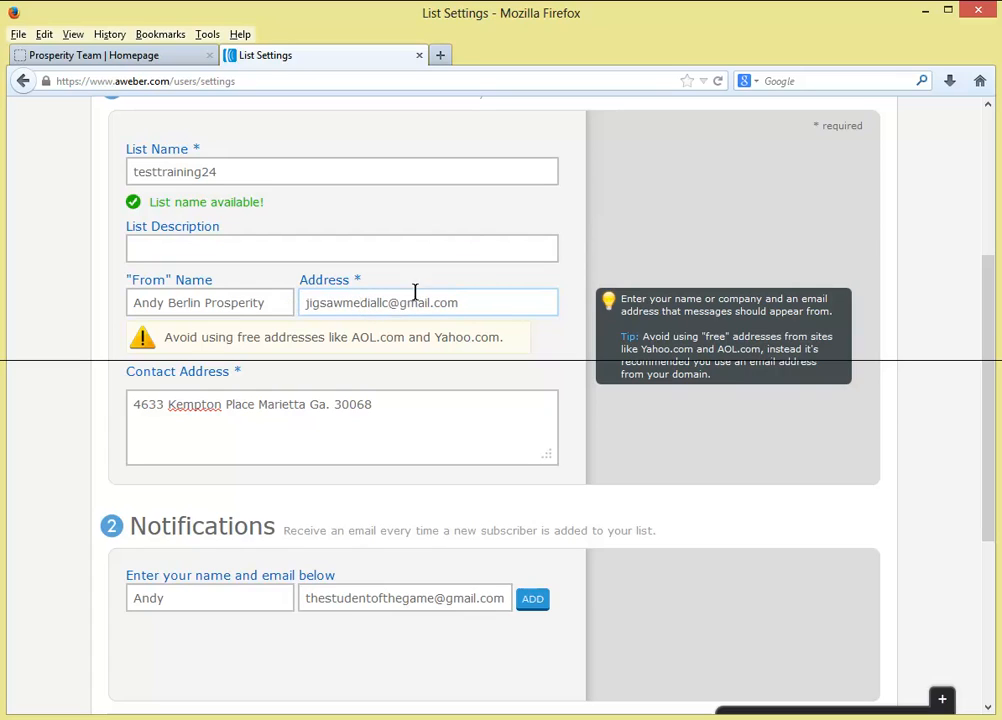
- Check the notification recipient's name and e-mail, then add them as a new-subscriber notification recipient
{"action": "scroll", "coordinate": [128, 369], "scroll_direction": "down", "scroll_amount": 3}
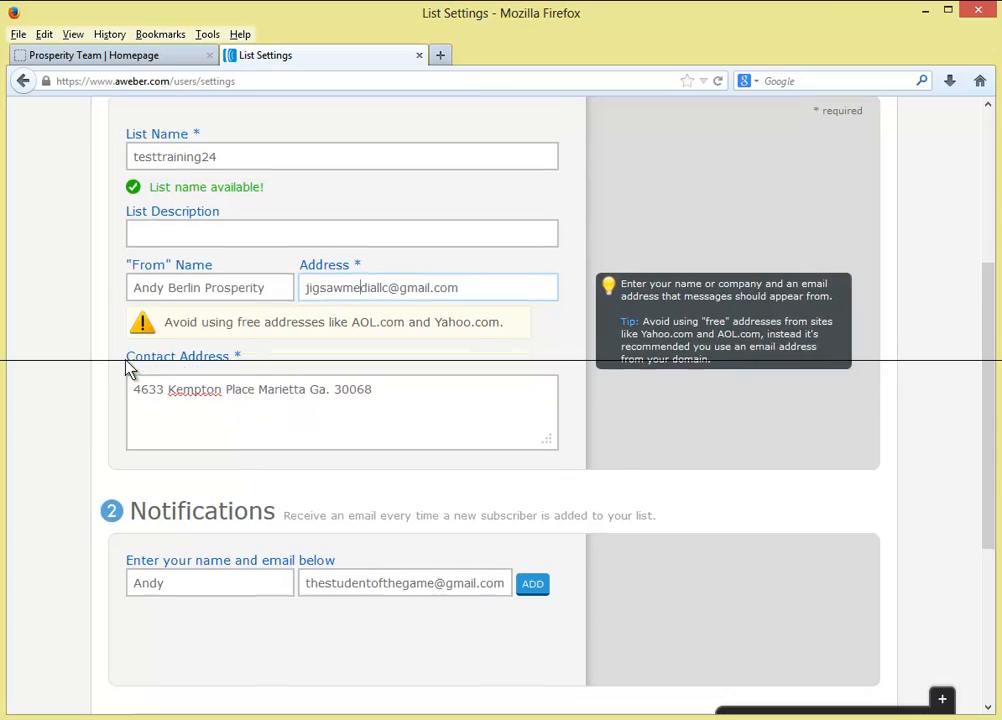
{"action": "left_click", "coordinate": [305, 311]}
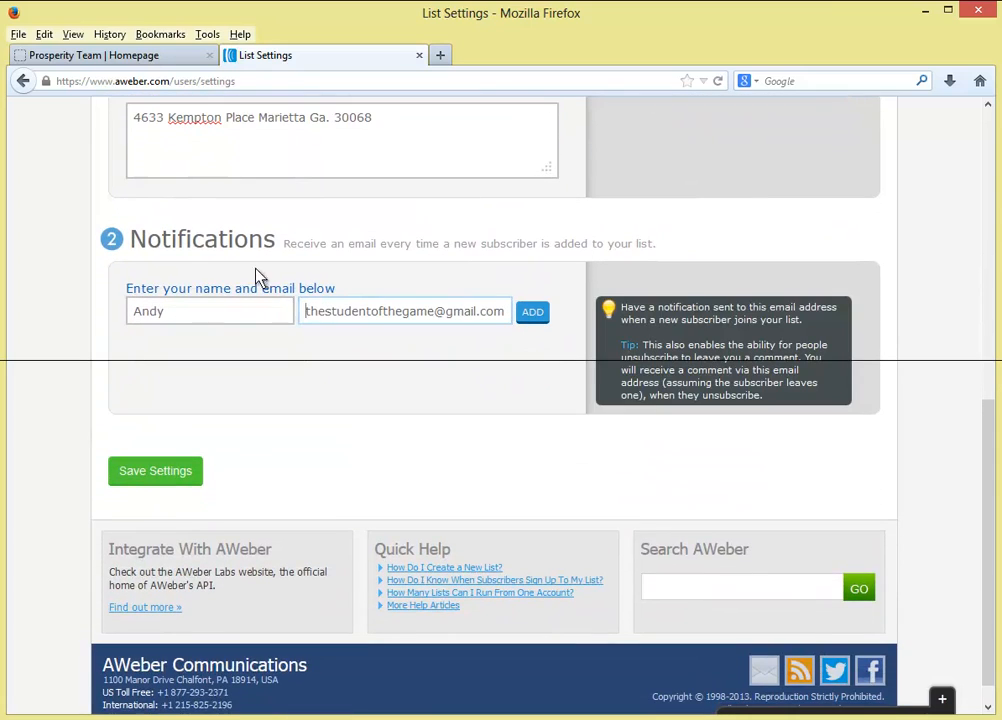
{"action": "left_click", "coordinate": [179, 309]}
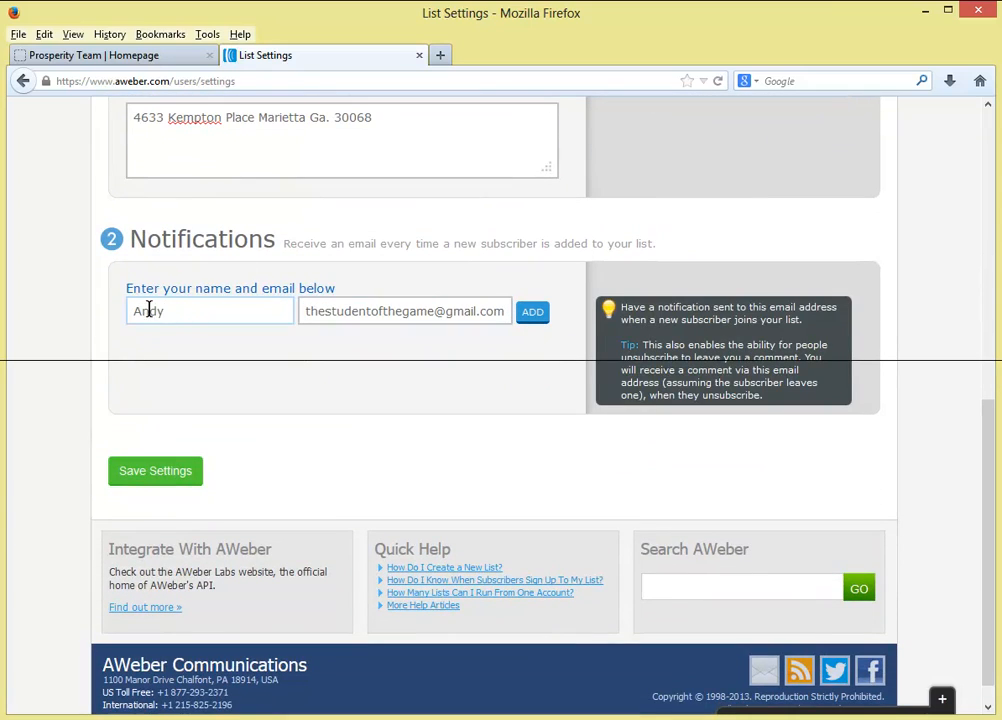
{"action": "left_click_drag", "start_coordinate": [304, 311], "coordinate": [508, 313]}
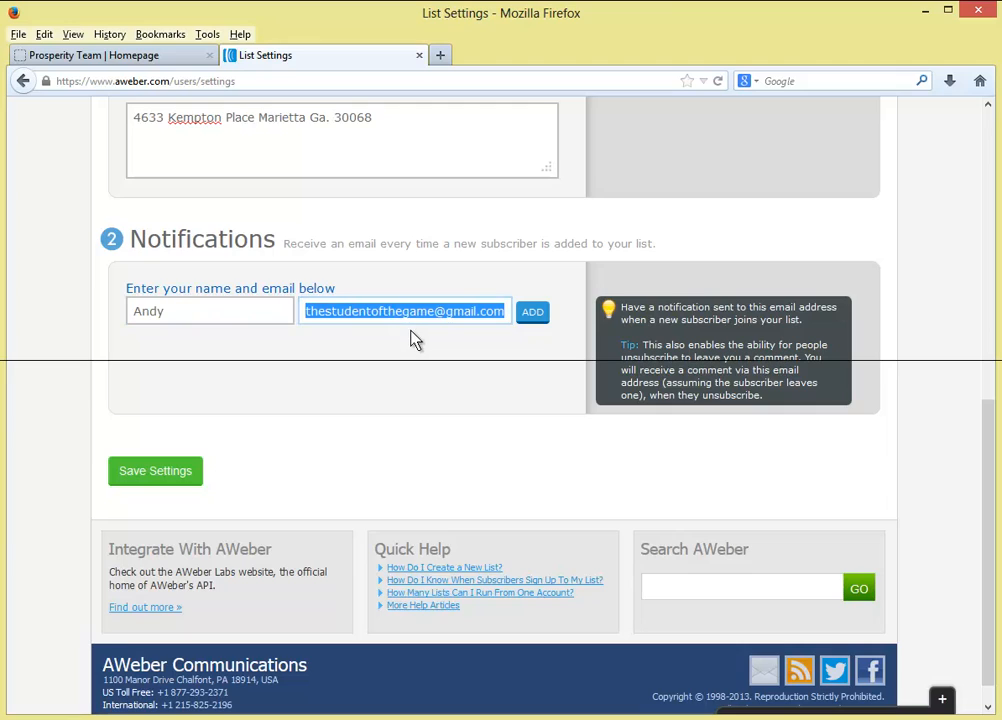
{"action": "left_click", "coordinate": [327, 312]}
{"action": "left_click", "coordinate": [197, 311]}
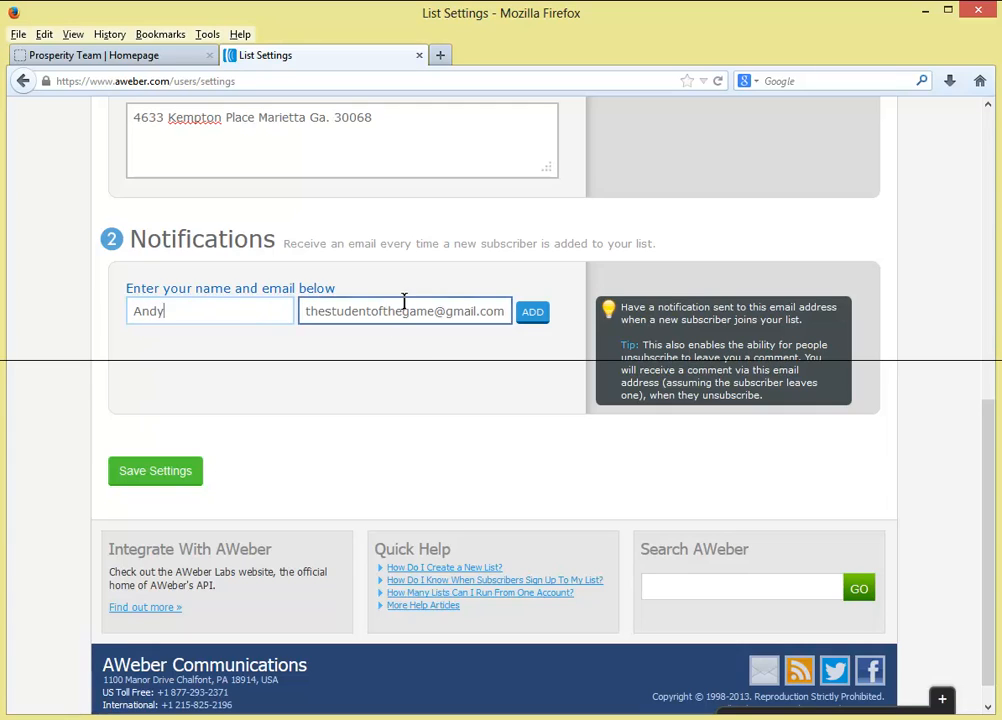
{"action": "left_click", "coordinate": [537, 311]}
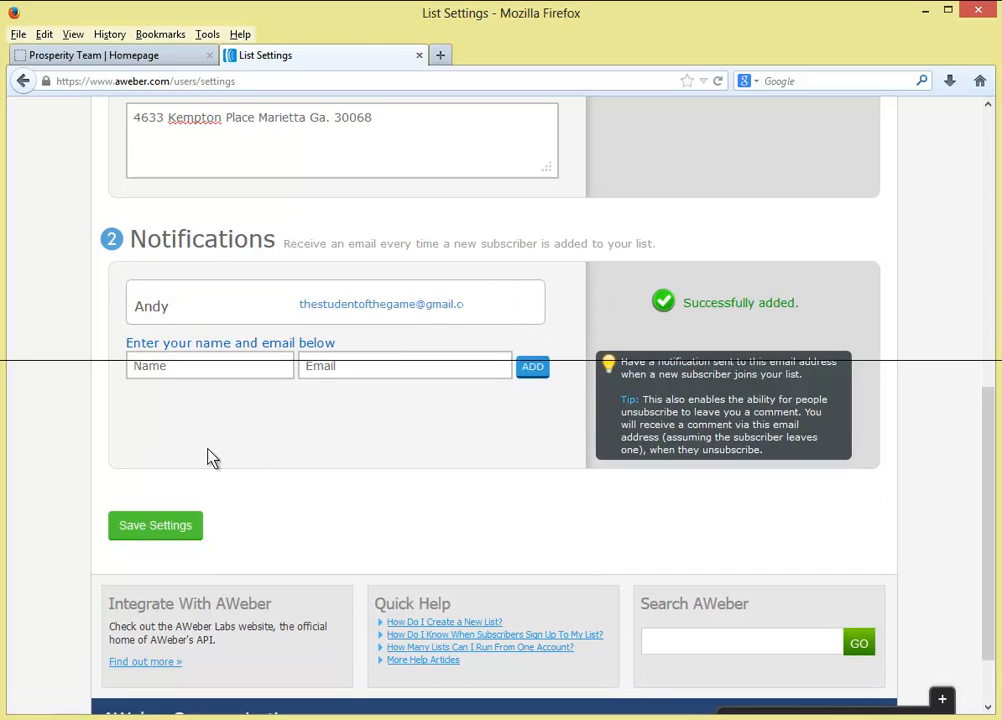
- Save the list's basic settings and return to the top of the page
{"action": "left_click", "coordinate": [158, 537]}
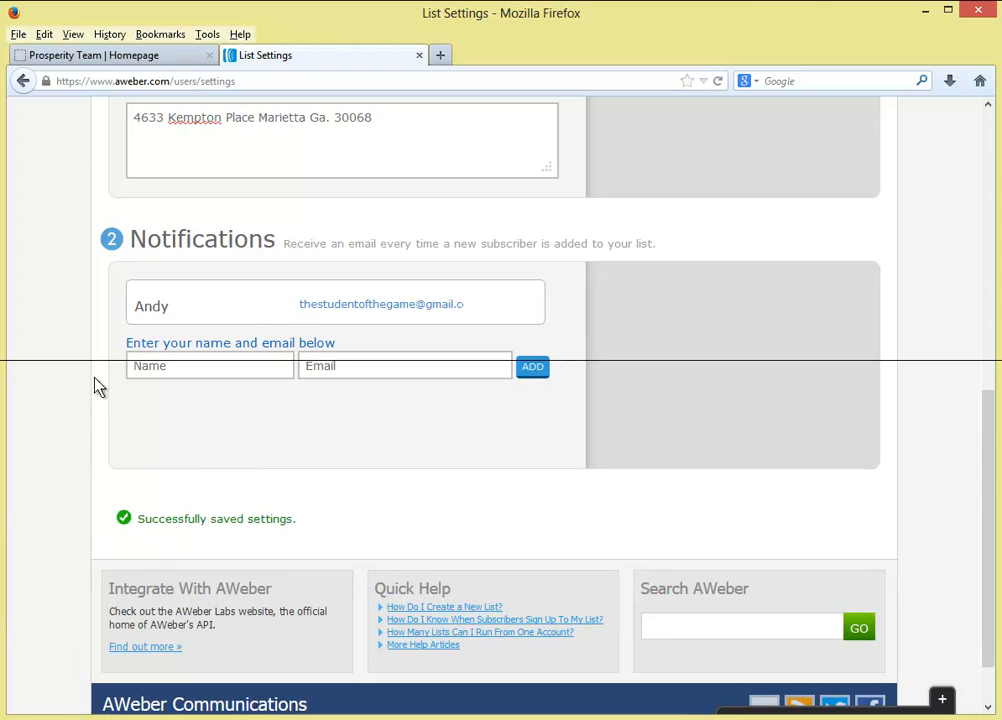
{"action": "scroll", "coordinate": [540, 528], "scroll_direction": "up", "scroll_amount": 3}
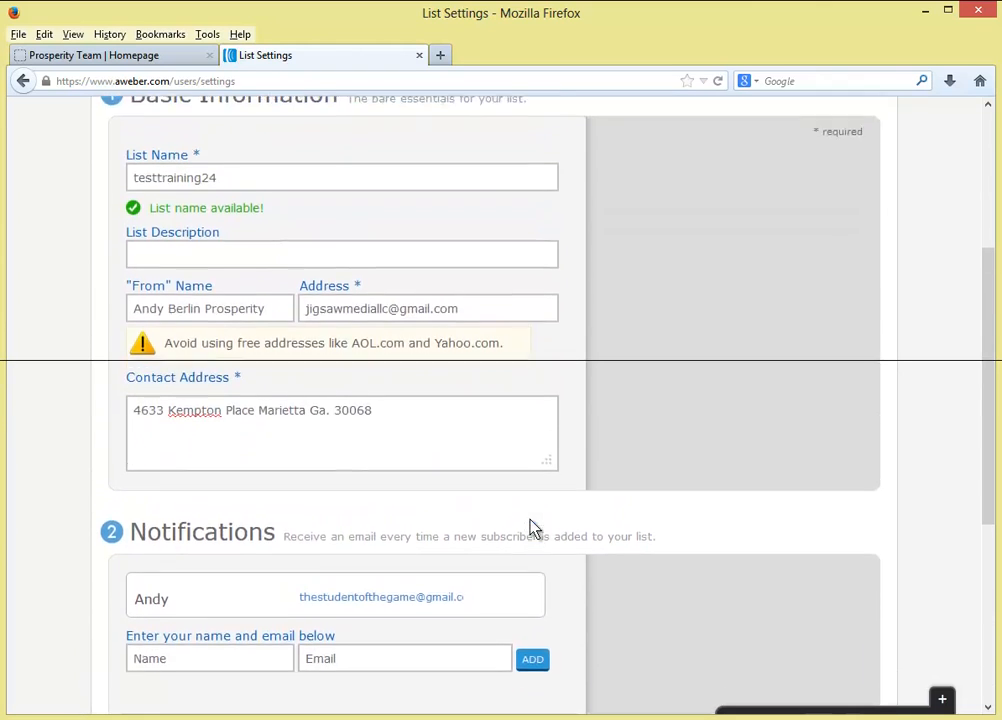
{"action": "scroll", "coordinate": [533, 528], "scroll_direction": "up", "scroll_amount": 3}
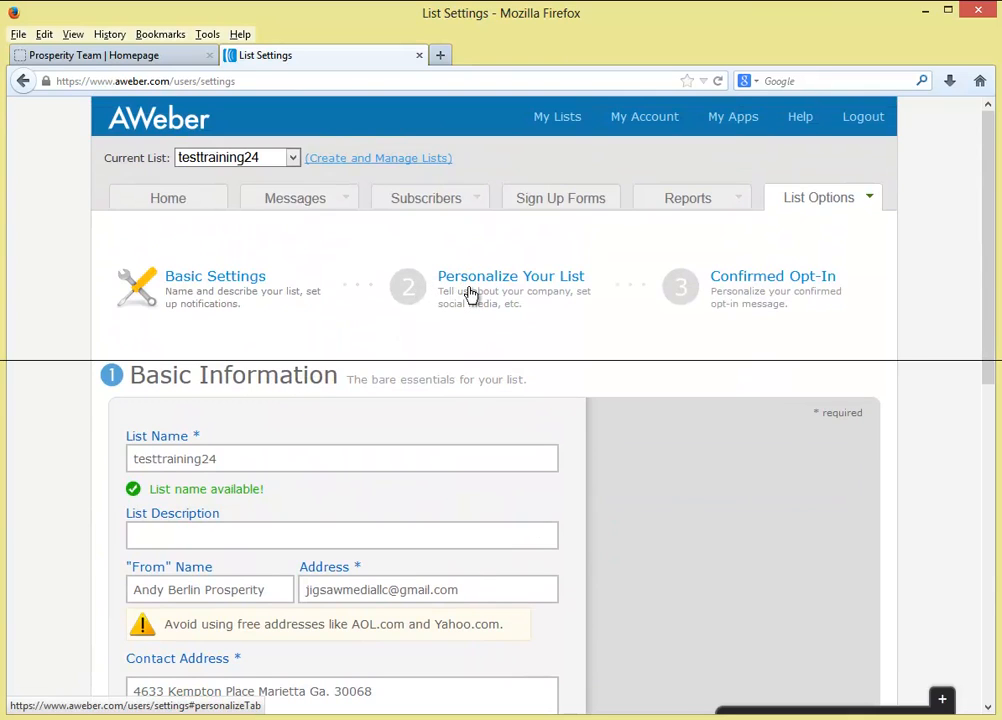
- Open the list personalization settings and look over the company name and website URL fields
{"action": "left_click", "coordinate": [471, 293]}
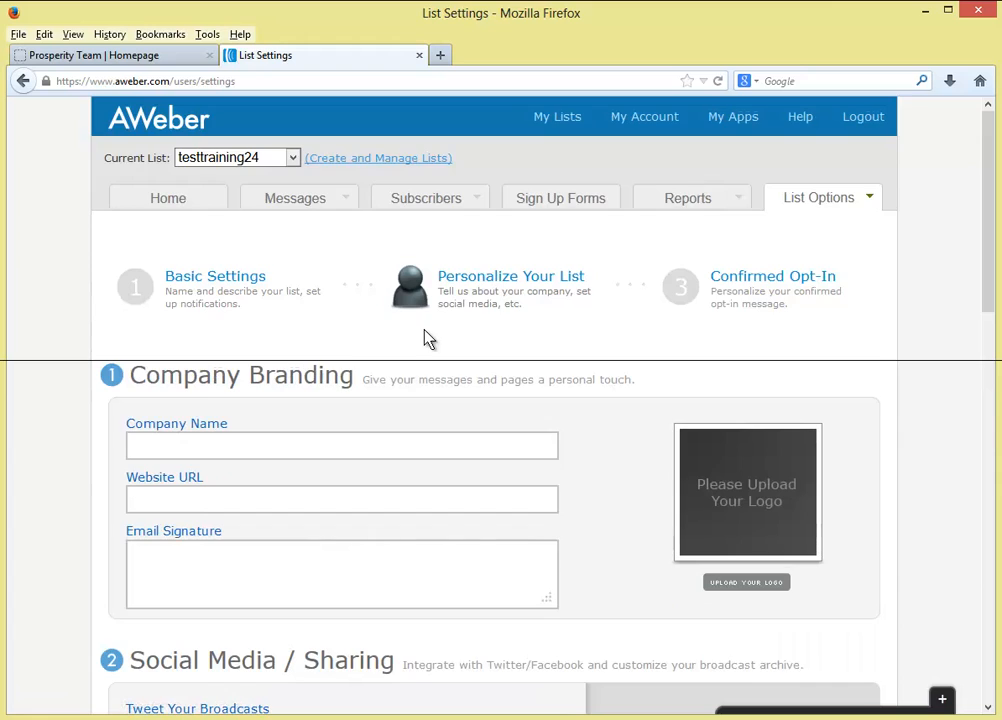
{"action": "scroll", "coordinate": [425, 338], "scroll_direction": "down", "scroll_amount": 3}
{"action": "left_click", "coordinate": [358, 360]}
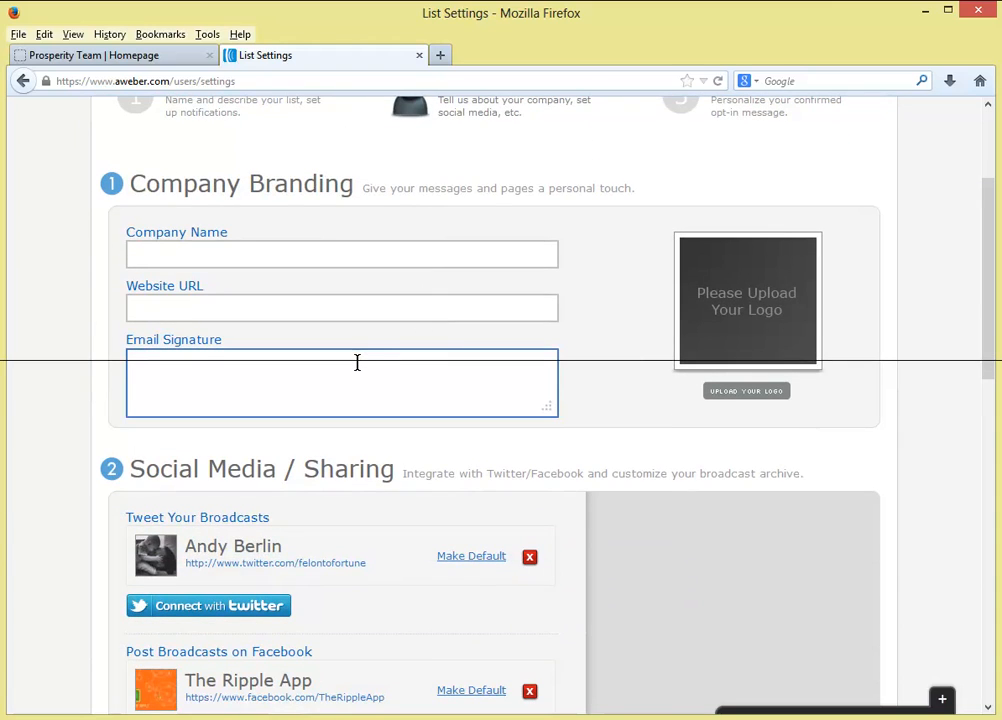
{"action": "scroll", "coordinate": [357, 362], "scroll_direction": "up", "scroll_amount": 2}
{"action": "left_click", "coordinate": [222, 356]}
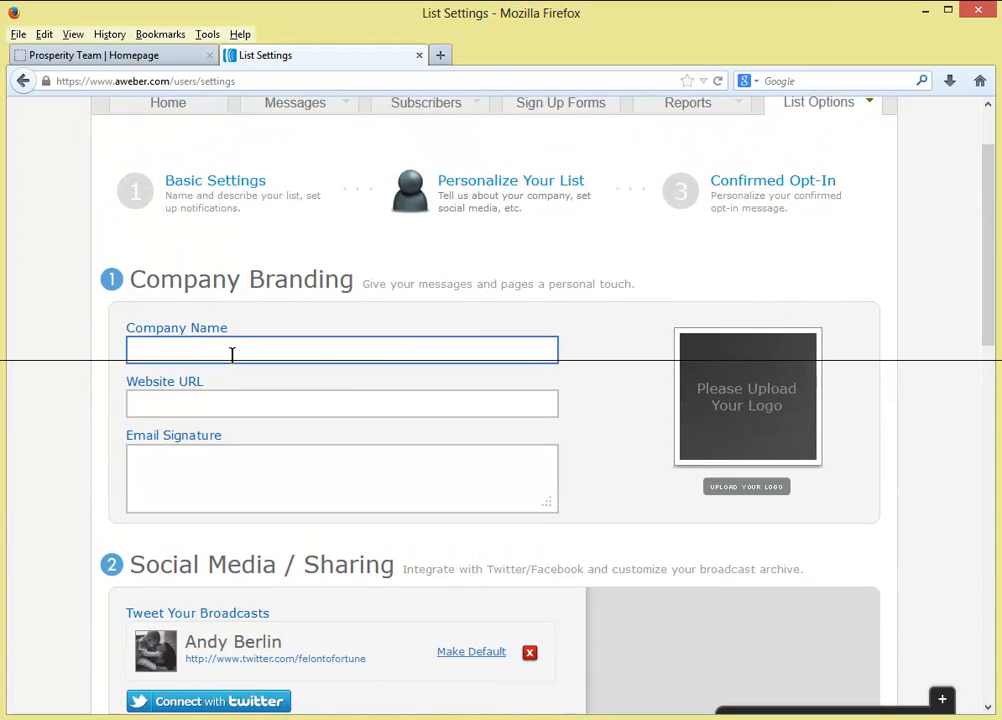
{"action": "left_click", "coordinate": [163, 345]}
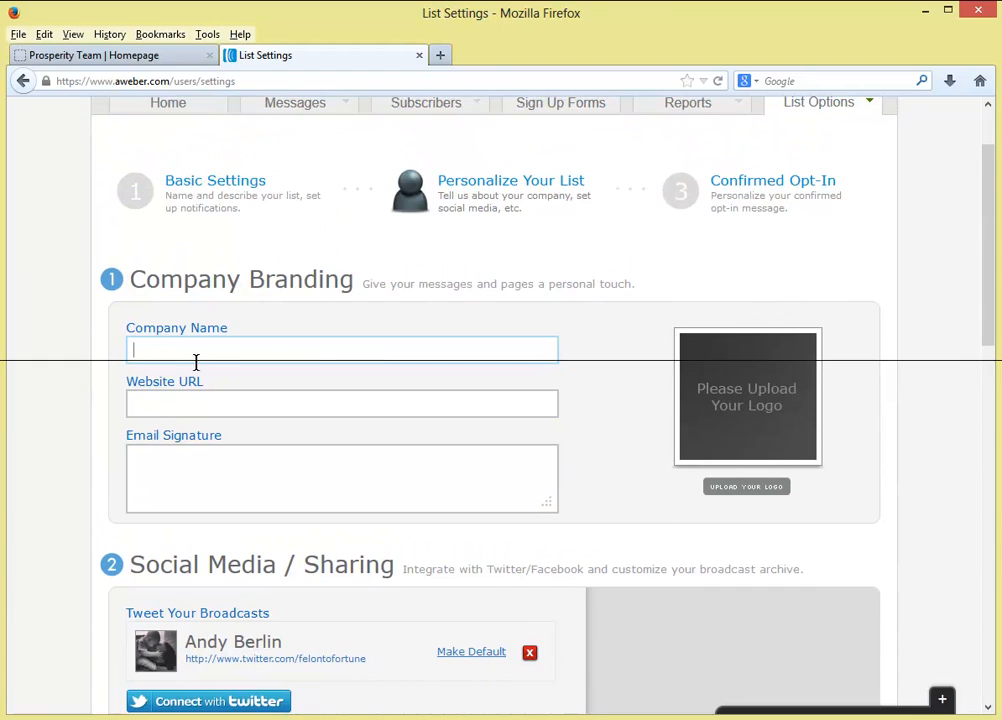
{"action": "left_click", "coordinate": [212, 403]}
{"action": "left_click", "coordinate": [208, 344]}
{"action": "left_click", "coordinate": [145, 400]}
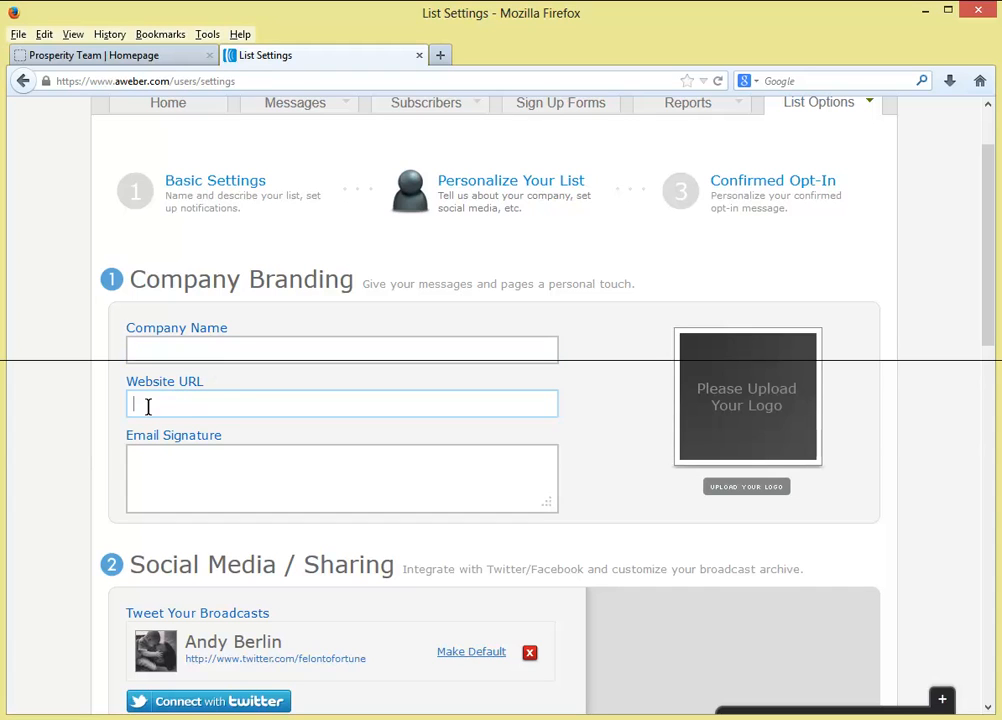
{"action": "scroll", "coordinate": [242, 405], "scroll_direction": "down", "scroll_amount": 4}
- Write the email signature with the coach's name and title, then a phone and Skype line
{"action": "left_click", "coordinate": [188, 282]}
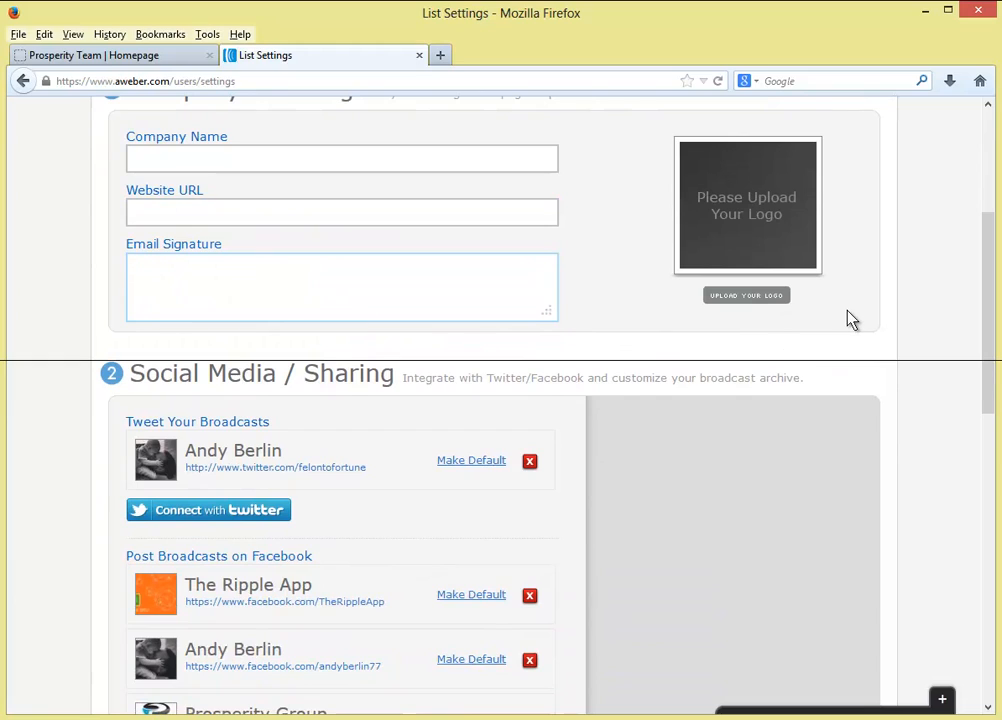
{"action": "type", "text": "Andy Berlin Prosperity"}
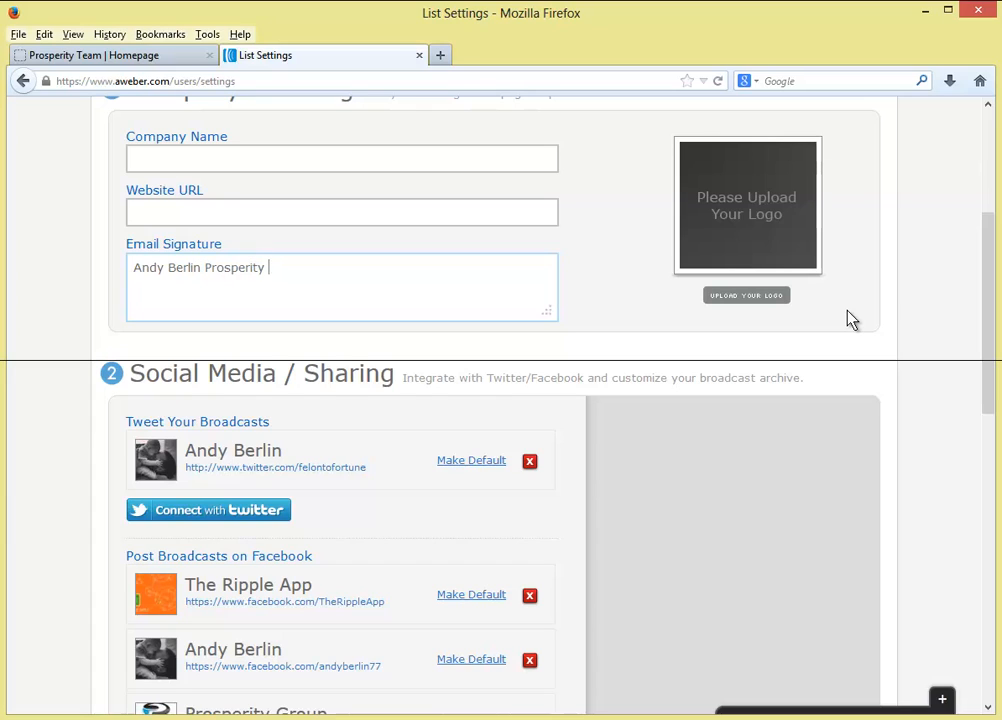
{"action": "type", "text": " Coach"}
{"action": "key", "text": "Return"}
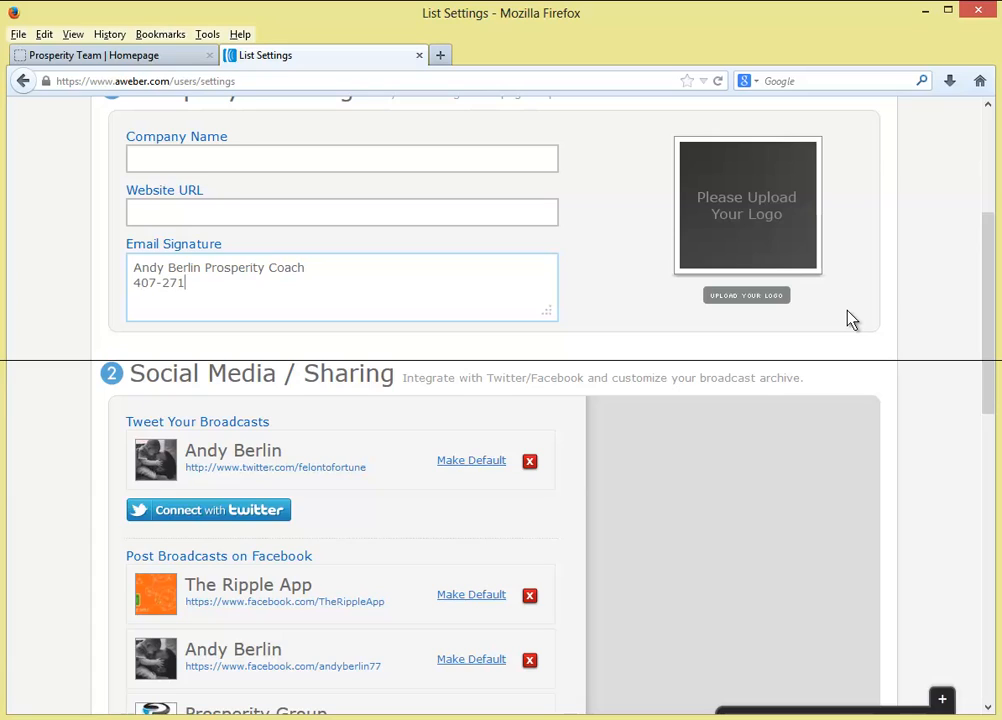
{"action": "type", "text": "Sky"}
{"action": "type", "text": "pe: "}
{"action": "type", "text": " O"}
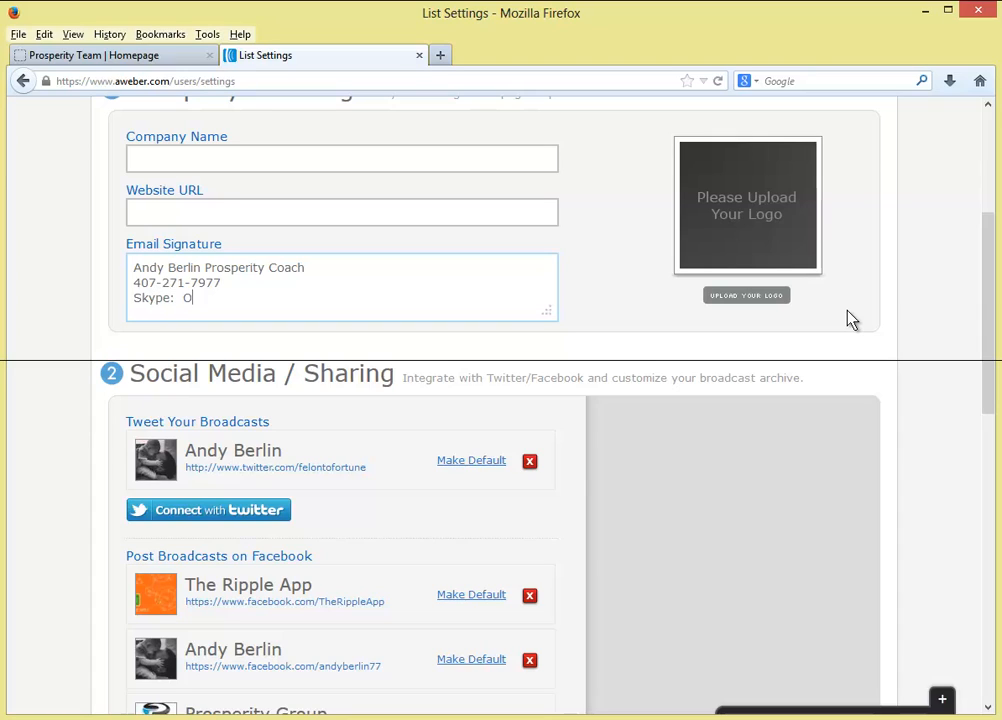
{"action": "type", "text": "nly1dutch"}
{"action": "key", "text": "Return"}
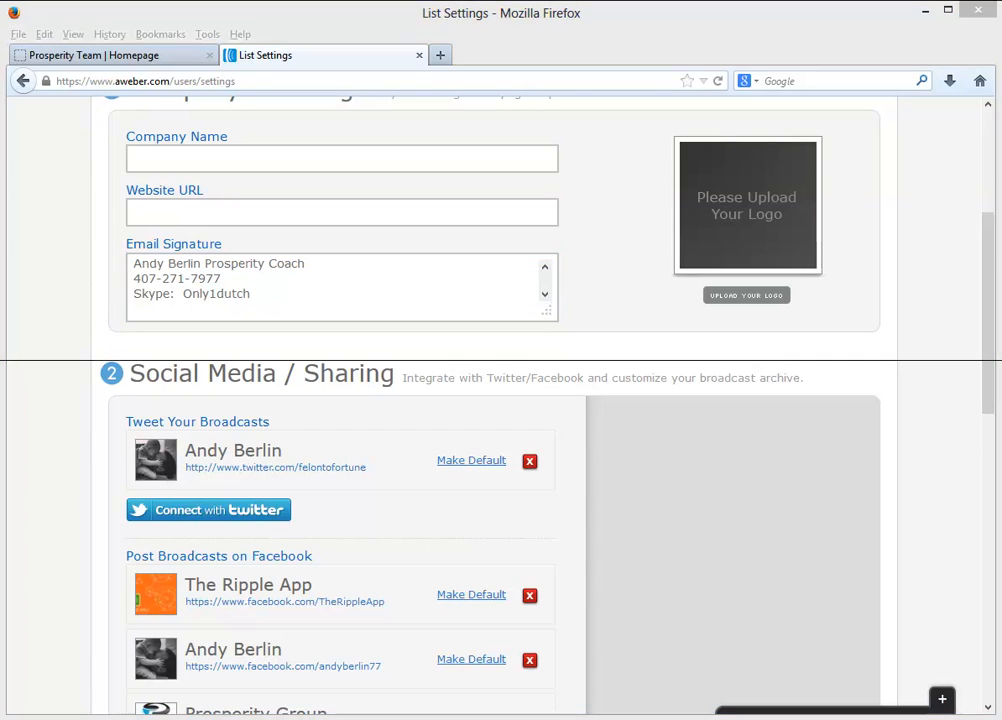
- Paste the Facebook profile link at the end of the email signature
{"action": "key", "text": "alt+Tab"}
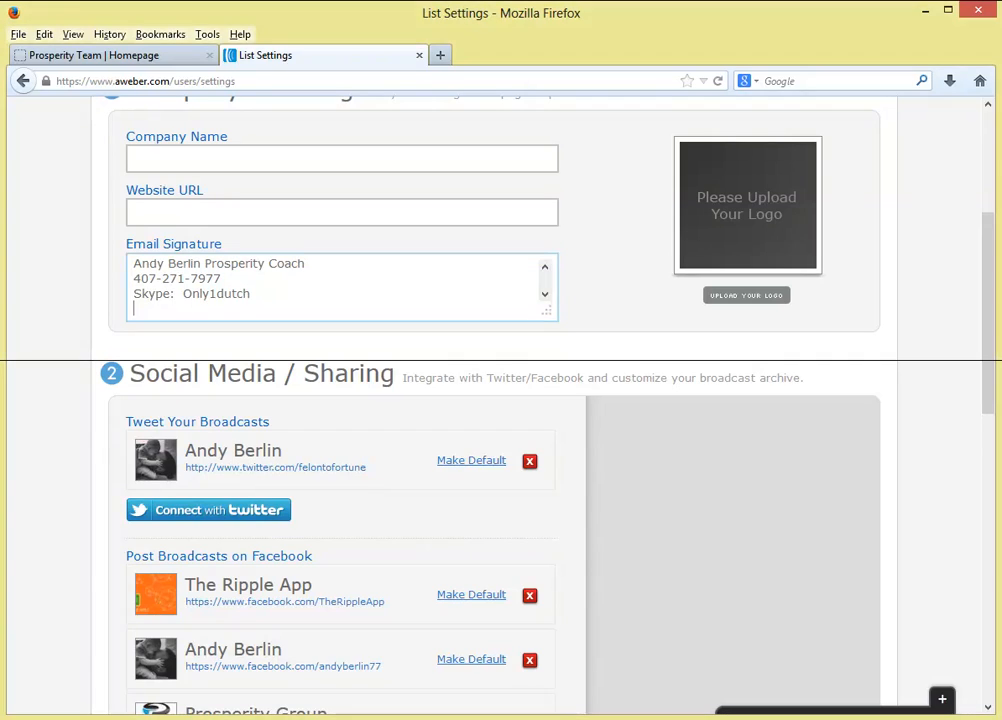
{"action": "key", "text": "alt+Tab"}
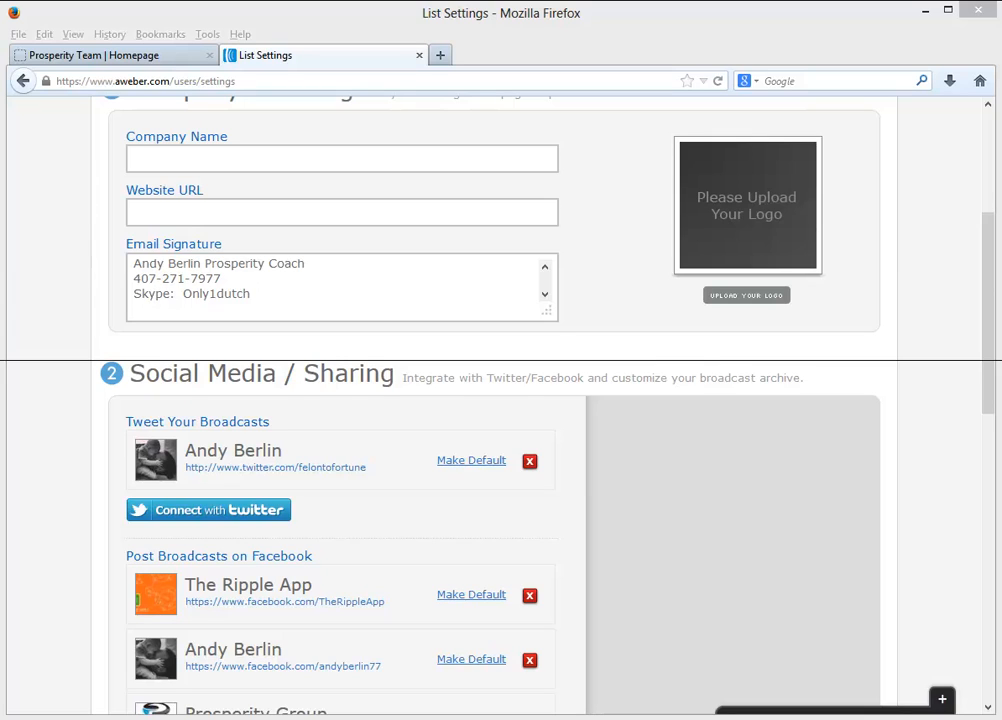
{"action": "left_click", "coordinate": [306, 273]}
{"action": "left_click", "coordinate": [253, 311]}
{"action": "type", "text": "https://www.facebook.com/andyberlin77"}
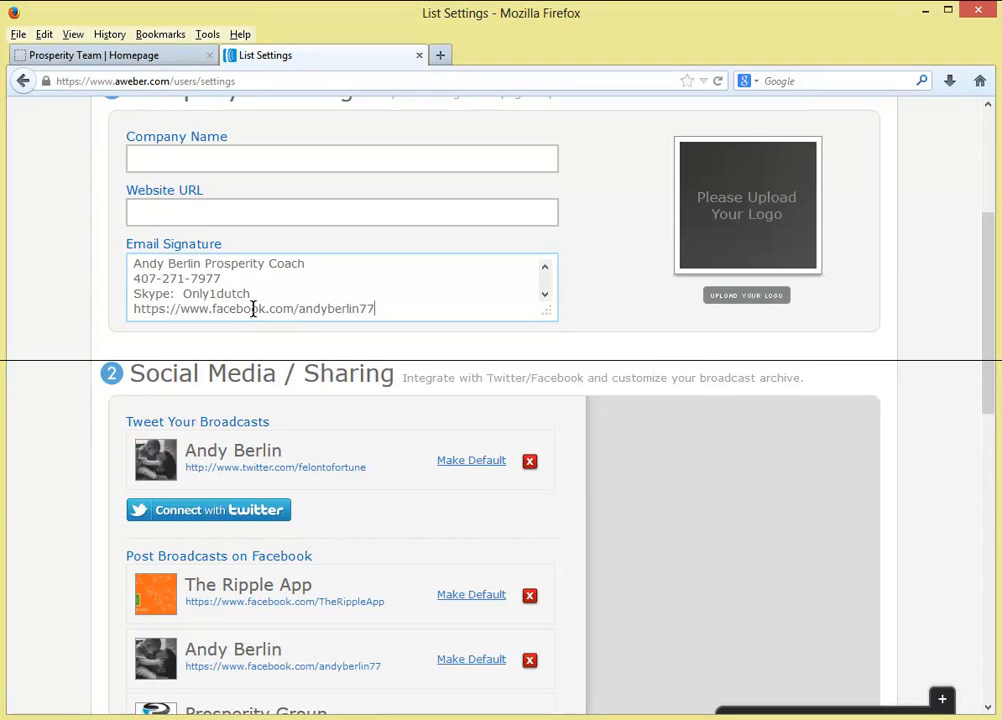
- Insert a 'Facebook' label line between the Skype line and the profile link
{"action": "left_click_drag", "start_coordinate": [377, 309], "coordinate": [134, 313]}
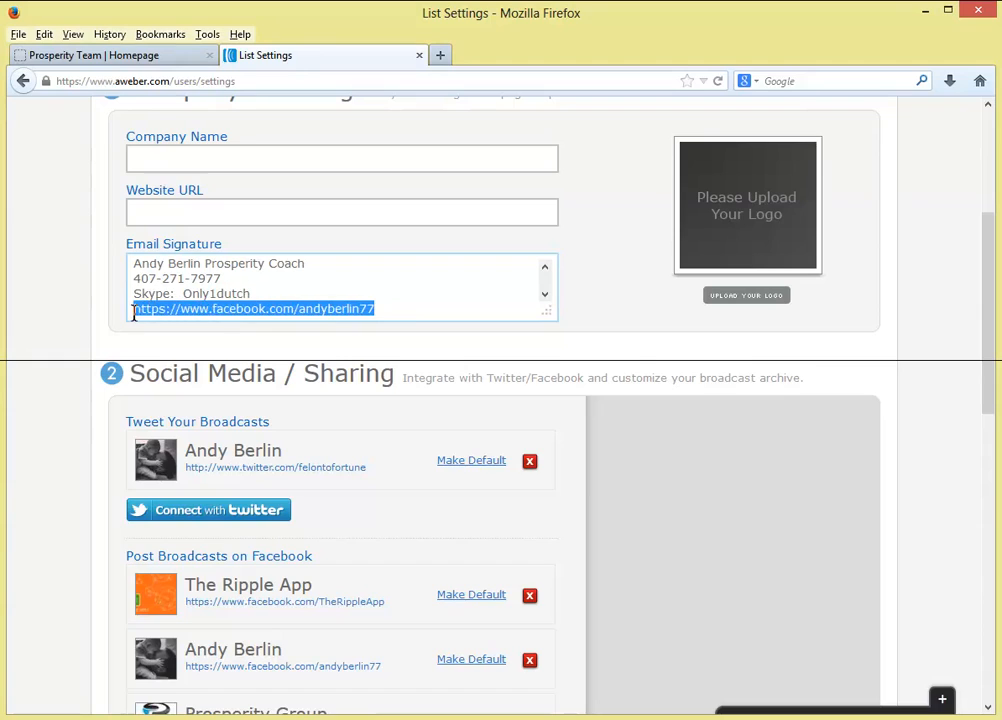
{"action": "left_click", "coordinate": [362, 313]}
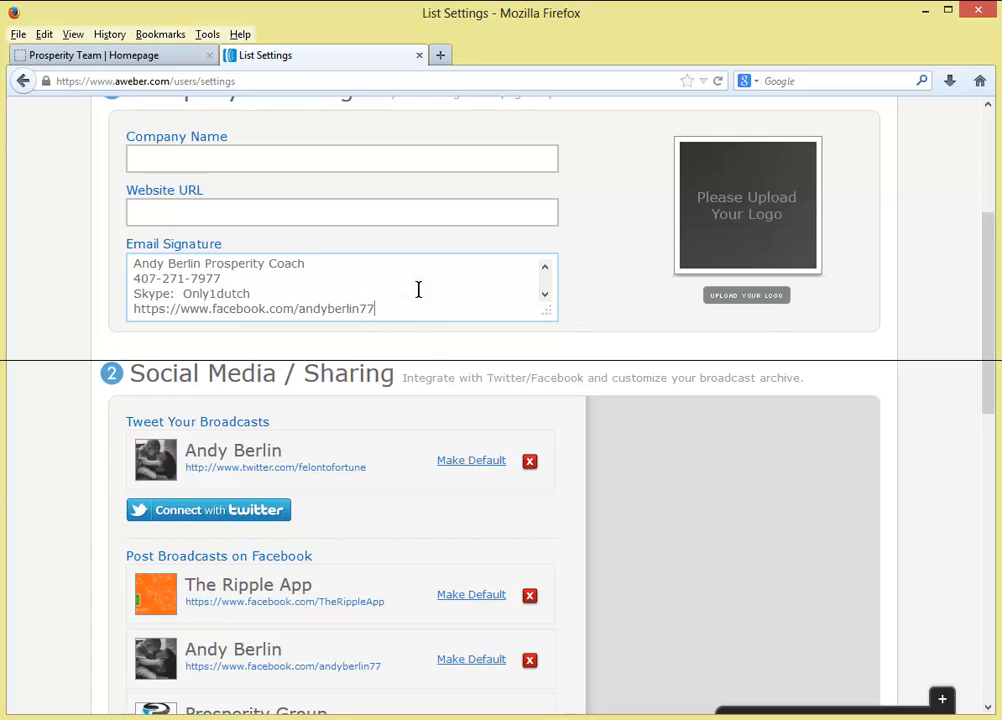
{"action": "left_click_drag", "start_coordinate": [400, 312], "coordinate": [105, 311]}
{"action": "left_click", "coordinate": [268, 298]}
{"action": "key", "text": "Return"}
{"action": "type", "text": "Fa"}
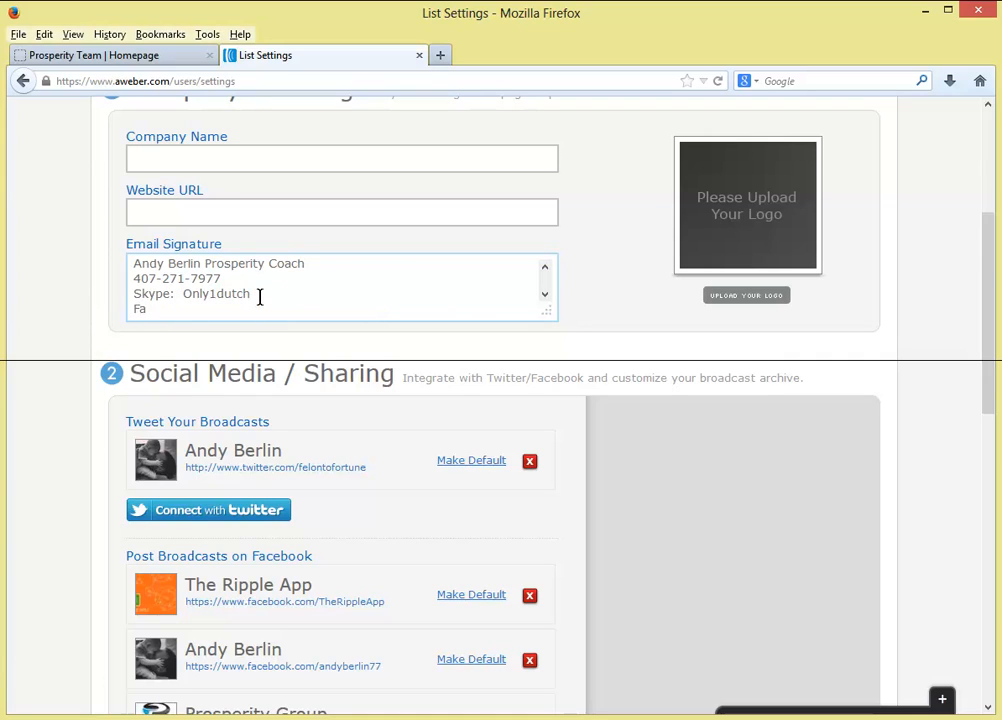
{"action": "type", "text": "cebook:"}
- Scroll past Social Media and Global Text Snippets and save the personalization settings with the new signature
{"action": "scroll", "coordinate": [259, 297], "scroll_direction": "down", "scroll_amount": 1}
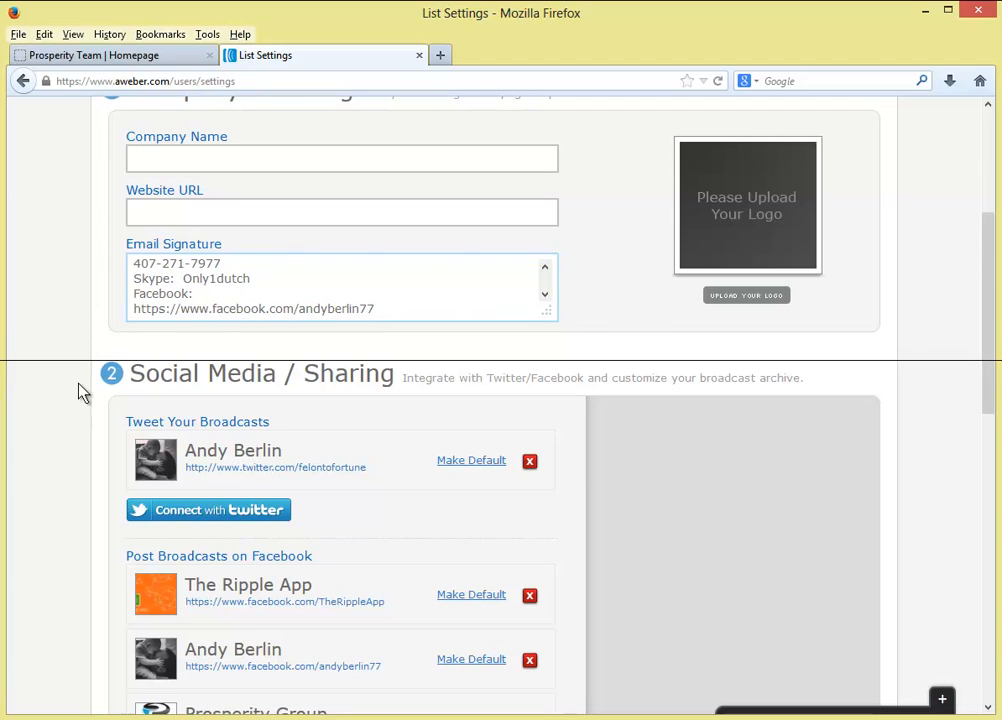
{"action": "scroll", "coordinate": [80, 391], "scroll_direction": "down", "scroll_amount": 3}
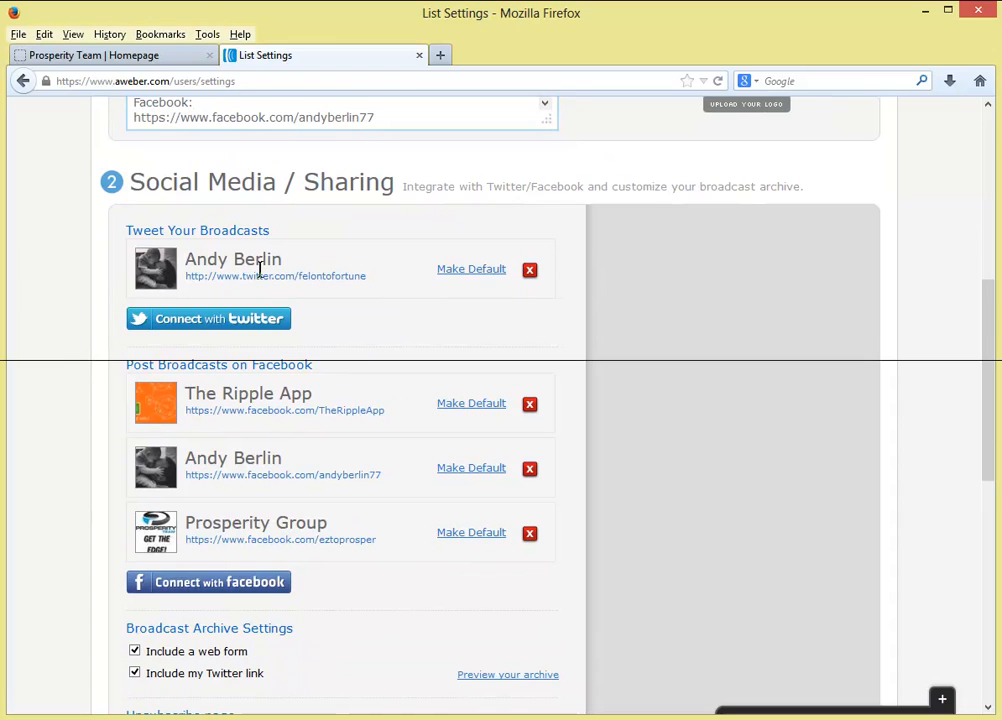
{"action": "scroll", "coordinate": [377, 384], "scroll_direction": "down", "scroll_amount": 2}
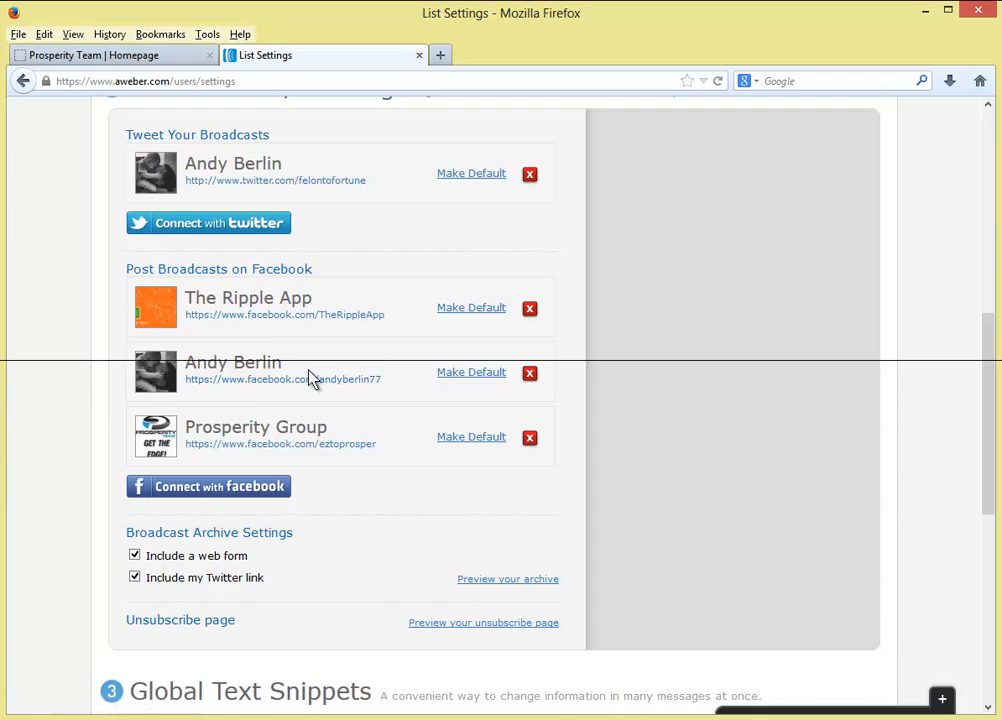
{"action": "scroll", "coordinate": [119, 428], "scroll_direction": "down", "scroll_amount": 3}
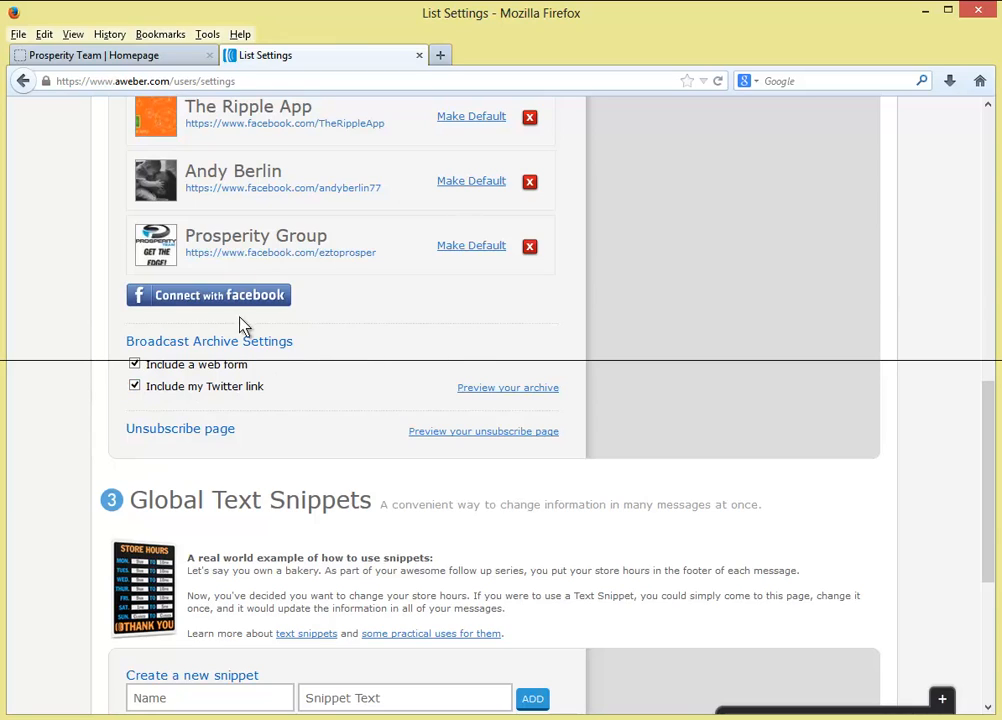
{"action": "scroll", "coordinate": [84, 461], "scroll_direction": "down", "scroll_amount": 4}
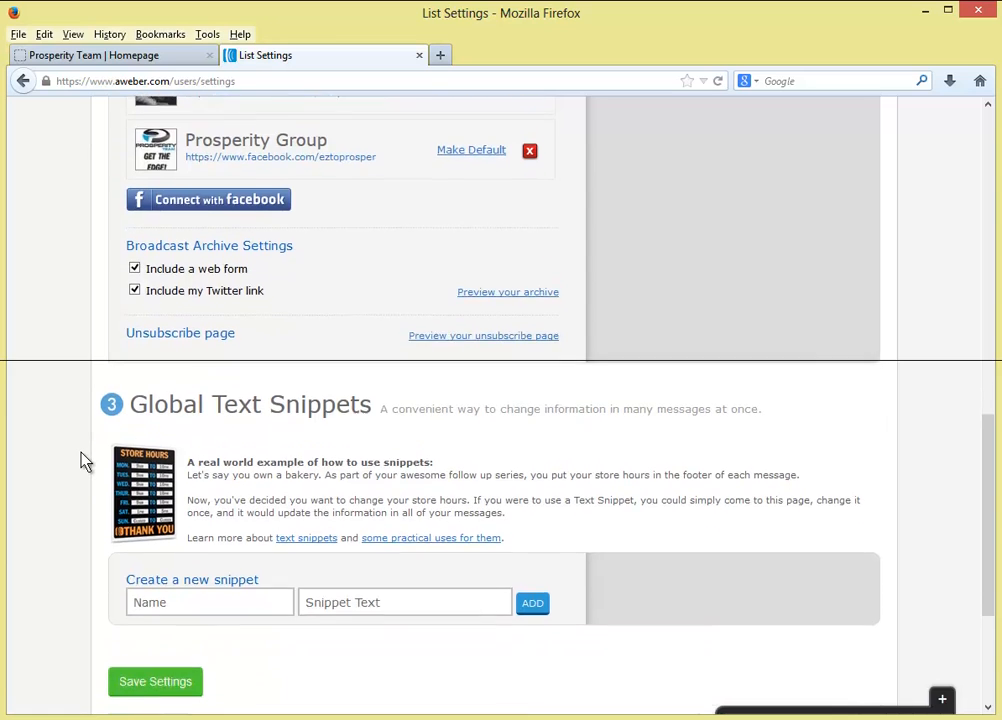
{"action": "scroll", "coordinate": [84, 461], "scroll_direction": "down", "scroll_amount": 2}
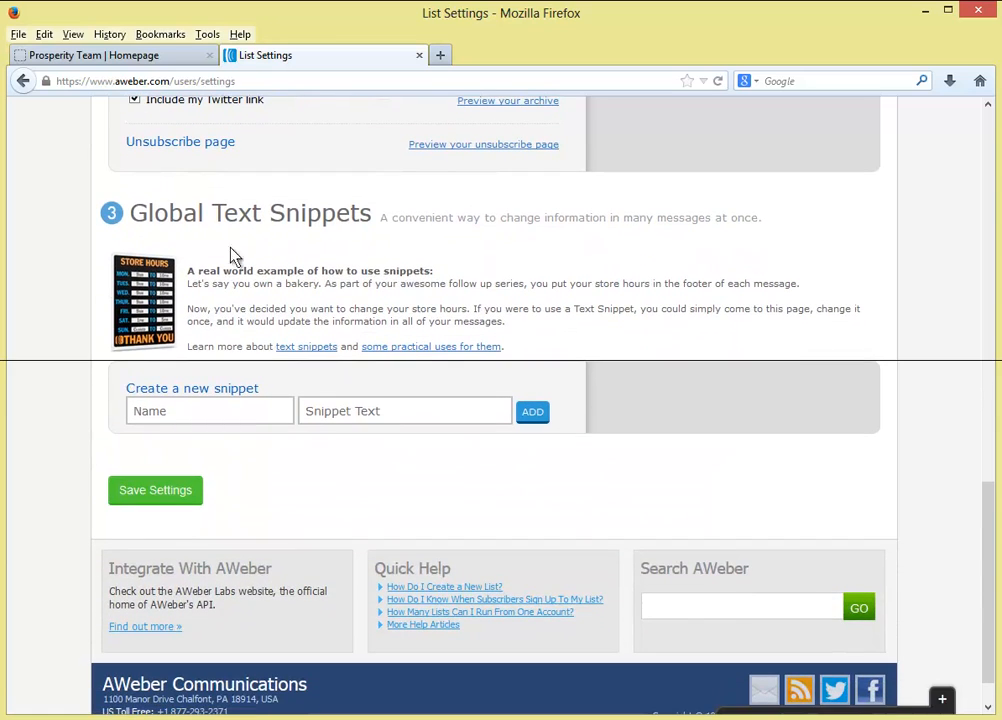
{"action": "left_click", "coordinate": [190, 411]}
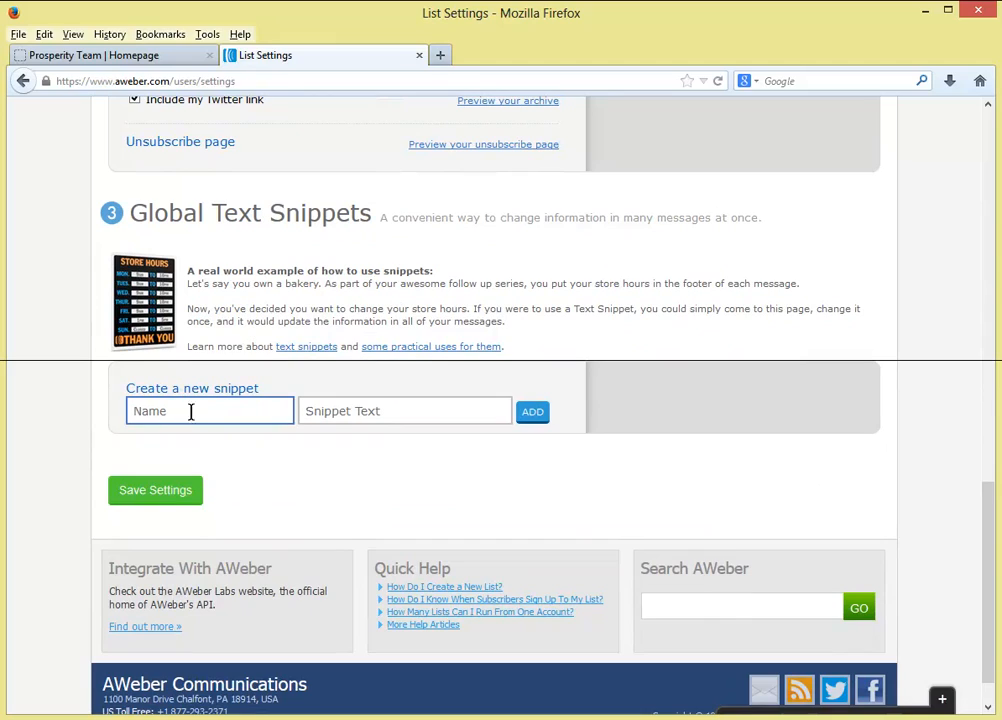
{"action": "left_click", "coordinate": [175, 492]}
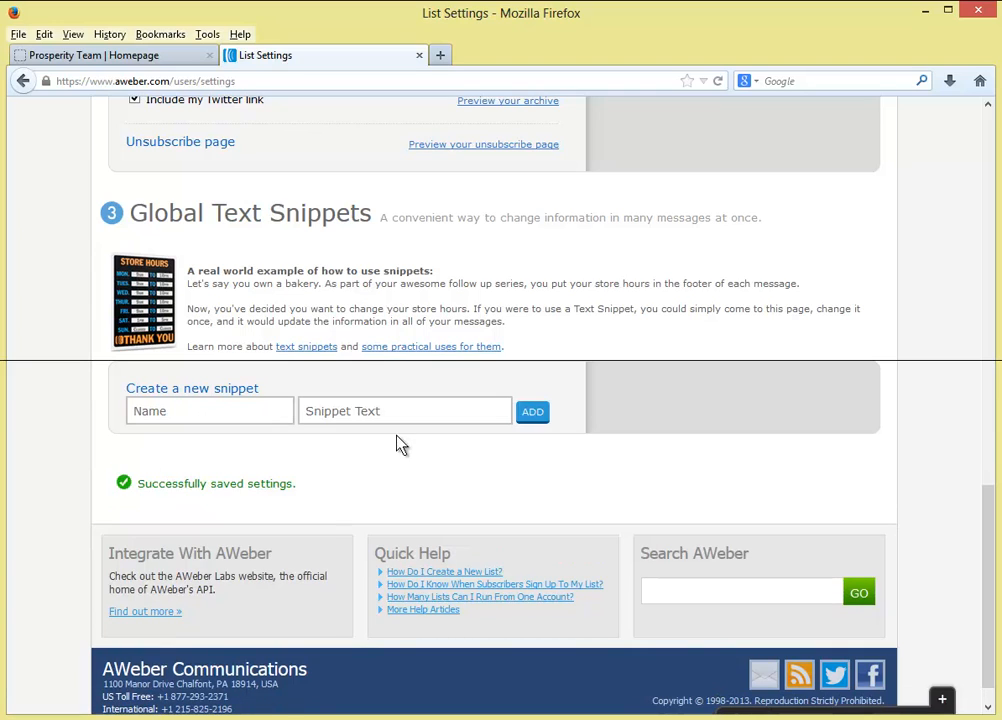
{"action": "scroll", "coordinate": [427, 458], "scroll_direction": "up", "scroll_amount": 2}
{"action": "scroll", "coordinate": [427, 458], "scroll_direction": "up", "scroll_amount": 15}
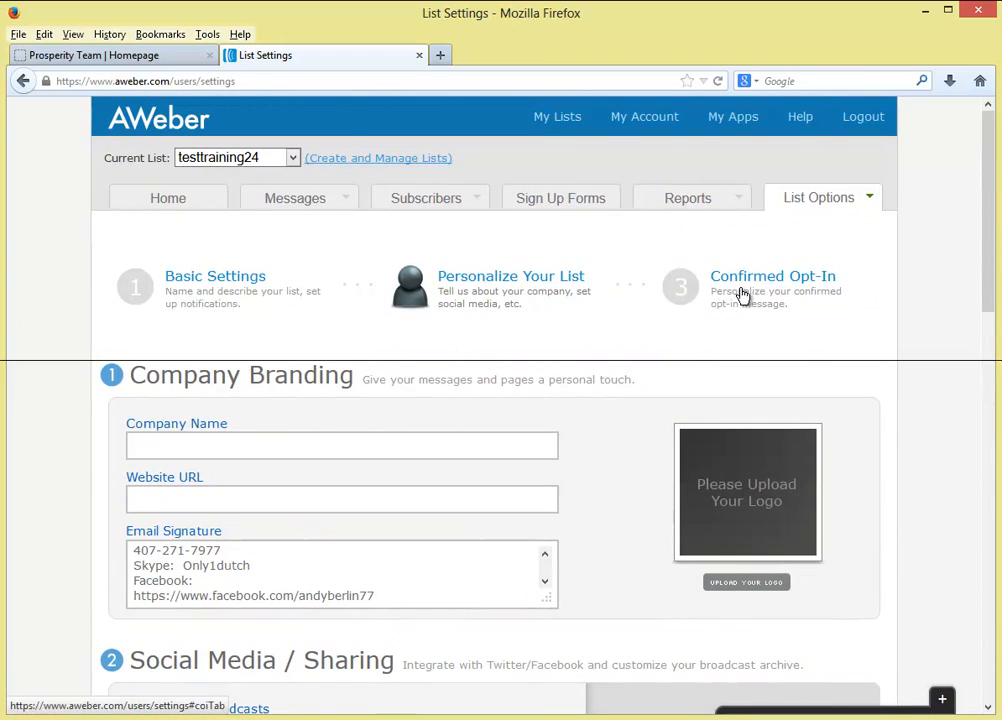
- Open testtraining24's Confirmed Opt-In settings and find the web-form opt-in option
{"action": "left_click", "coordinate": [786, 302]}
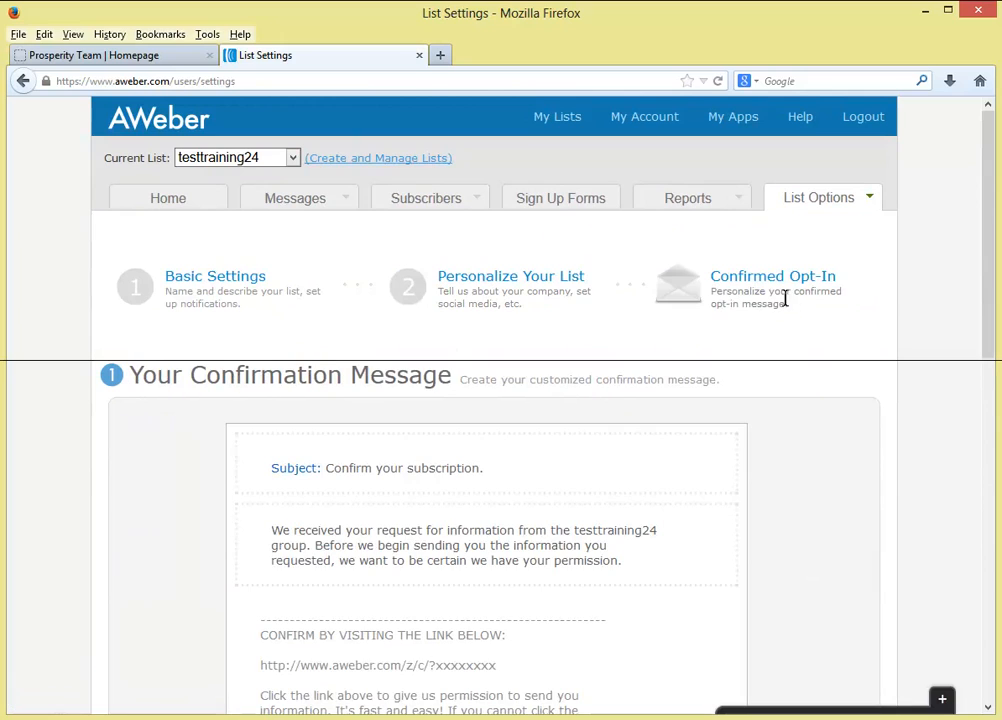
{"action": "scroll", "coordinate": [112, 380], "scroll_direction": "down", "scroll_amount": 2}
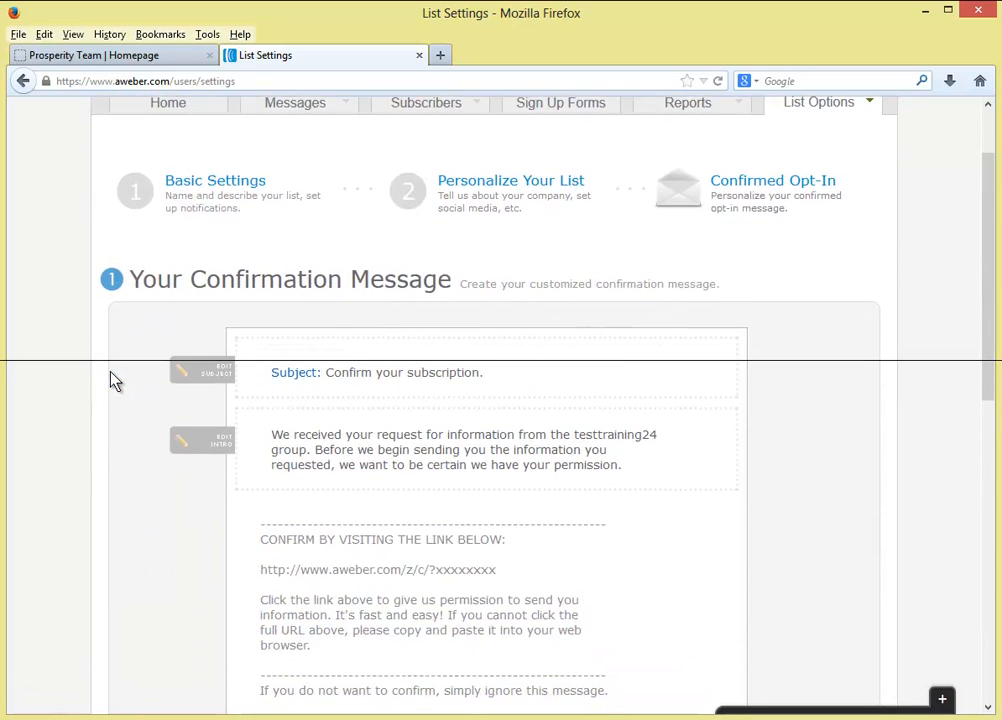
{"action": "scroll", "coordinate": [112, 380], "scroll_direction": "down", "scroll_amount": 2}
{"action": "scroll", "coordinate": [112, 380], "scroll_direction": "down", "scroll_amount": 2}
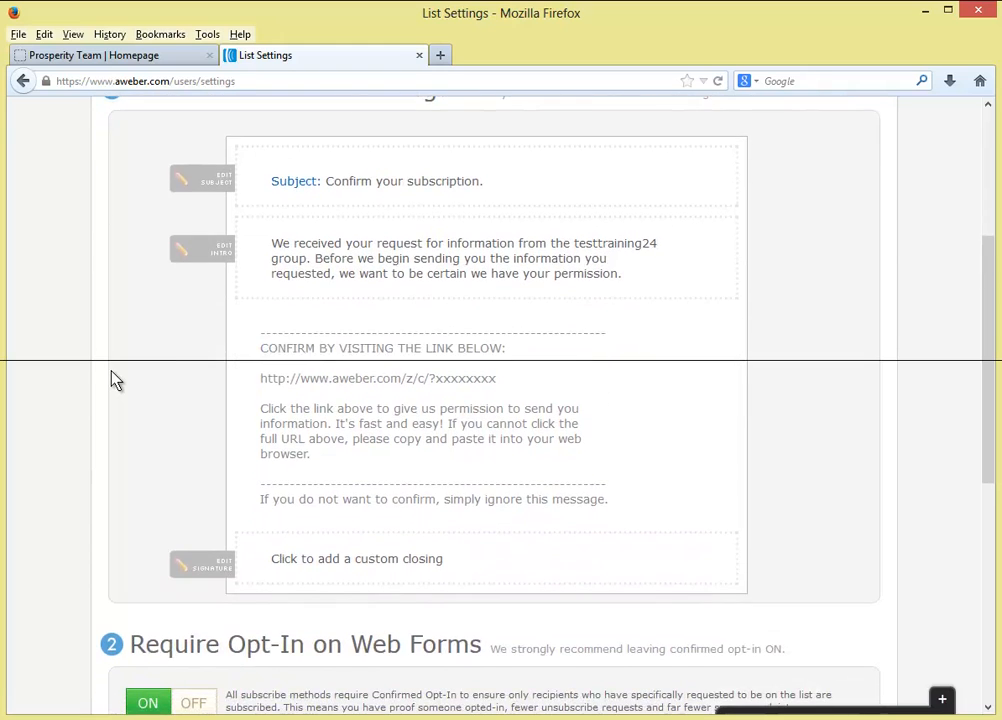
{"action": "scroll", "coordinate": [113, 380], "scroll_direction": "down", "scroll_amount": 3}
{"action": "scroll", "coordinate": [115, 380], "scroll_direction": "down", "scroll_amount": 1}
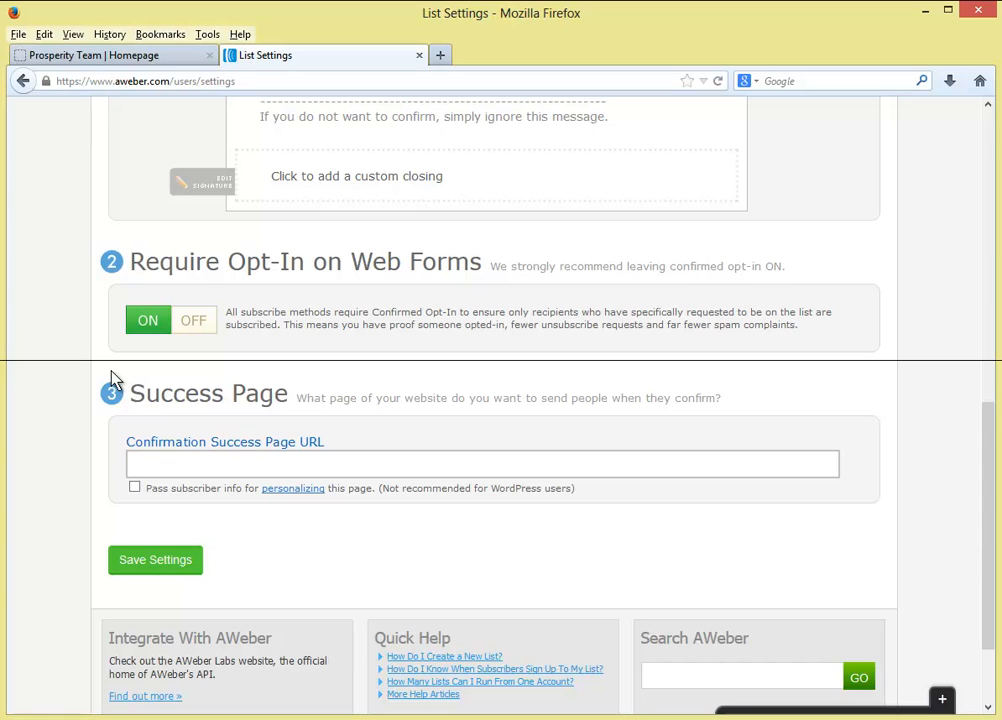
{"action": "scroll", "coordinate": [113, 378], "scroll_direction": "up", "scroll_amount": 8}
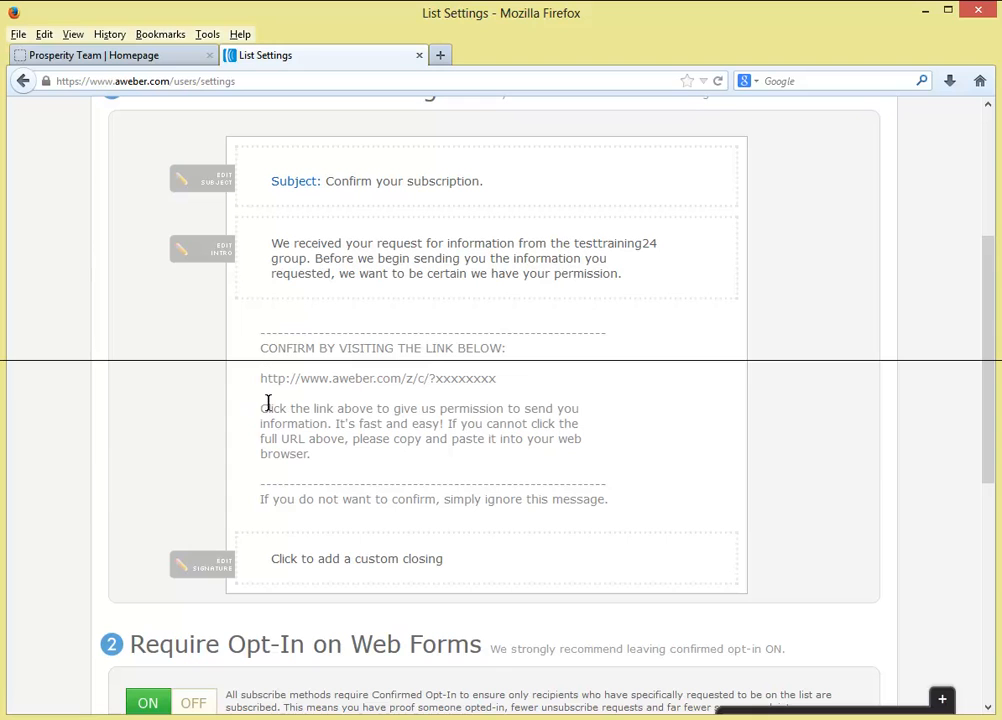
{"action": "scroll", "coordinate": [204, 396], "scroll_direction": "down", "scroll_amount": 4}
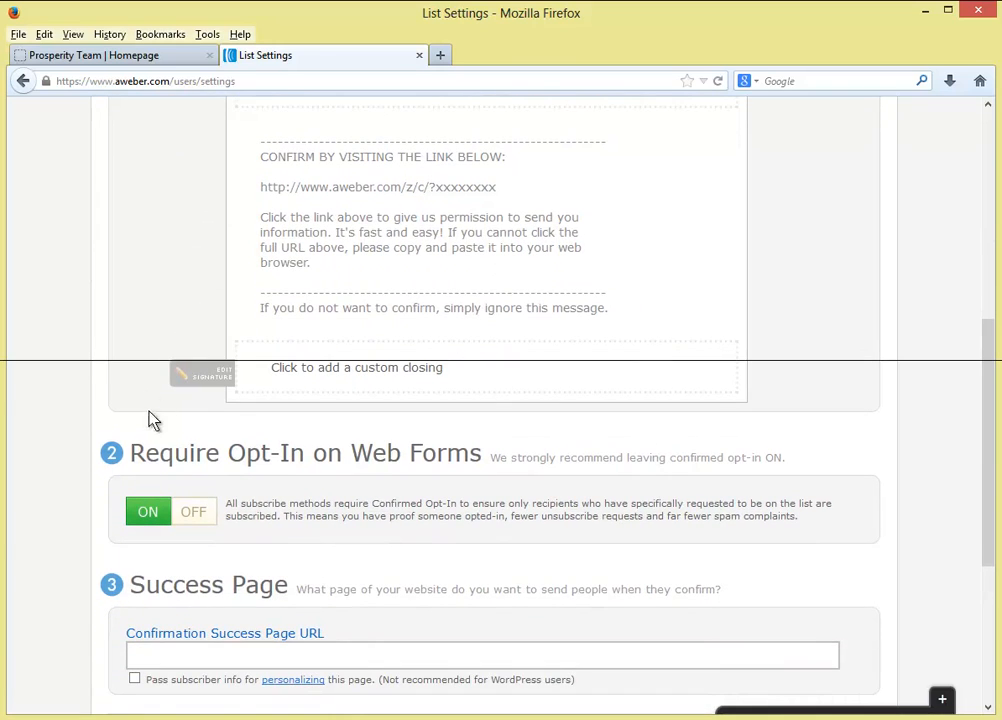
- Switch Require Opt-In on Web Forms to OFF, confirm with Yes, and save
{"action": "left_click", "coordinate": [175, 519]}
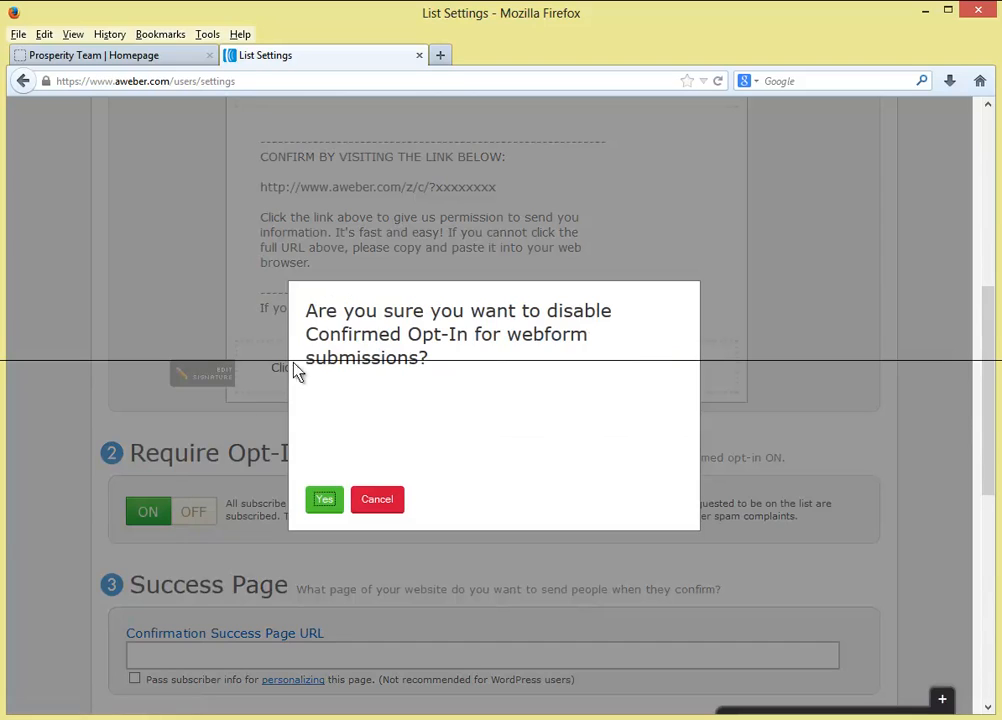
{"action": "left_click", "coordinate": [325, 501]}
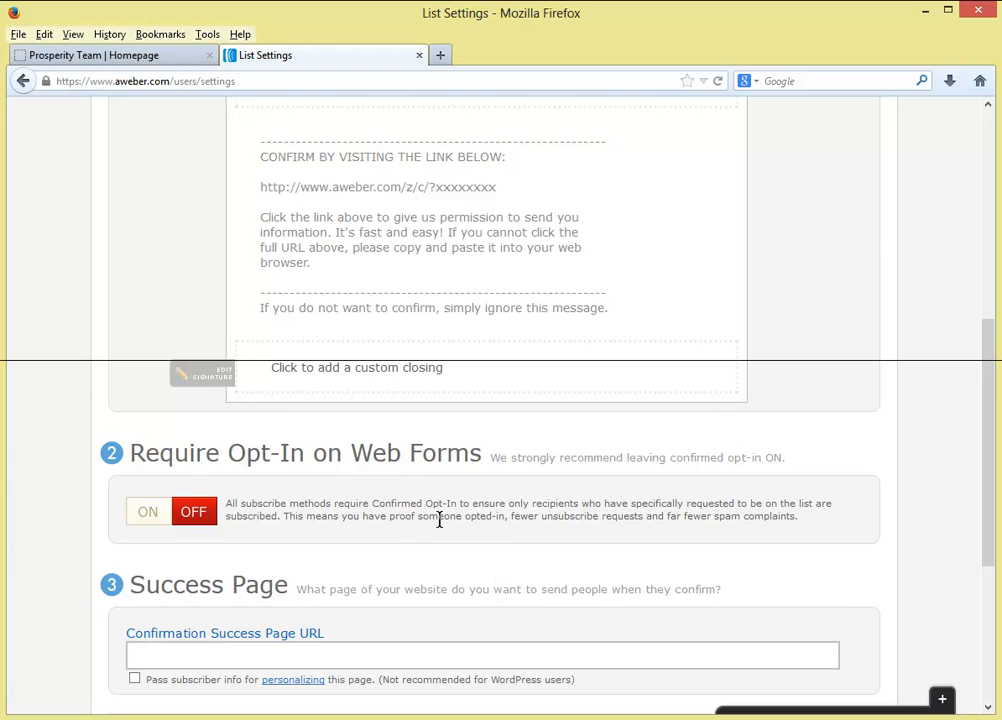
{"action": "scroll", "coordinate": [447, 500], "scroll_direction": "down", "scroll_amount": 5}
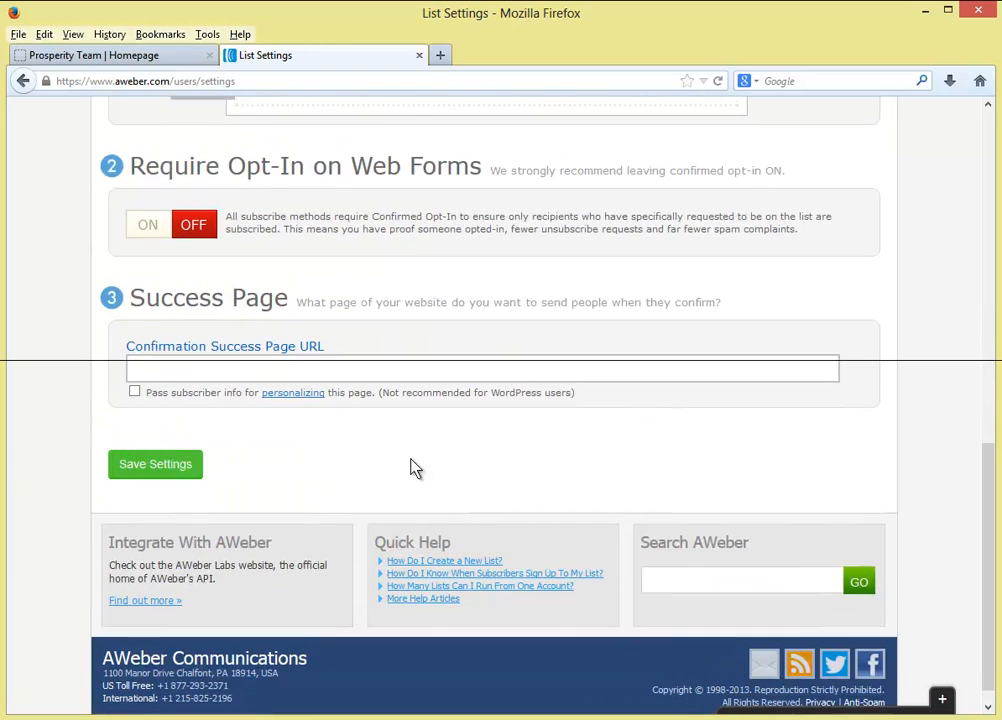
{"action": "left_click", "coordinate": [155, 464]}
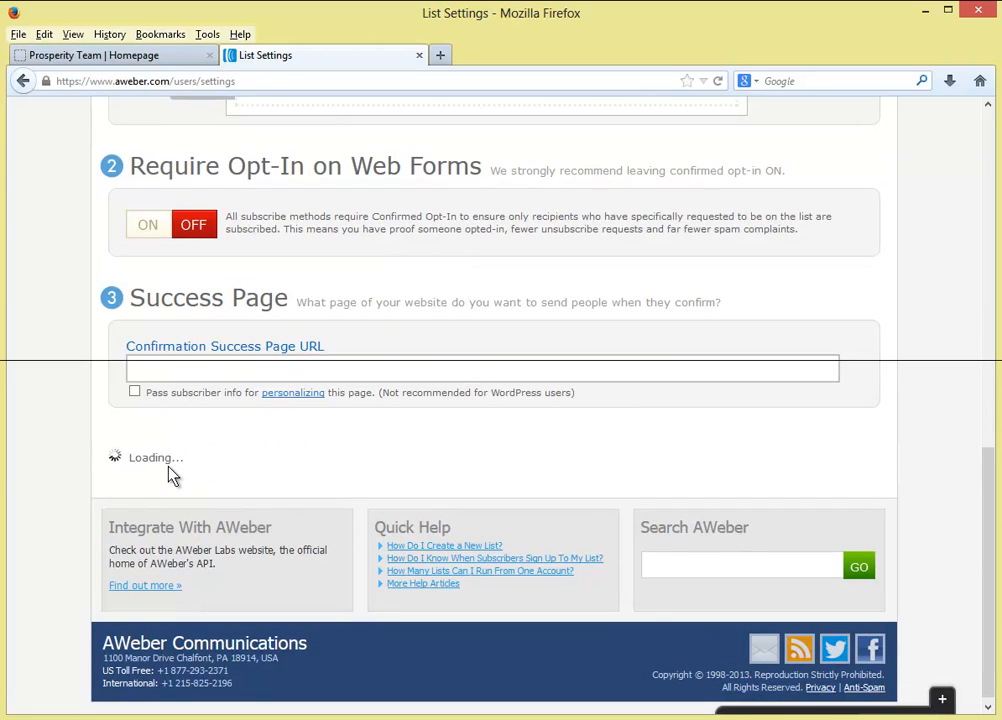
{"action": "scroll", "coordinate": [172, 475], "scroll_direction": "up", "scroll_amount": 13}
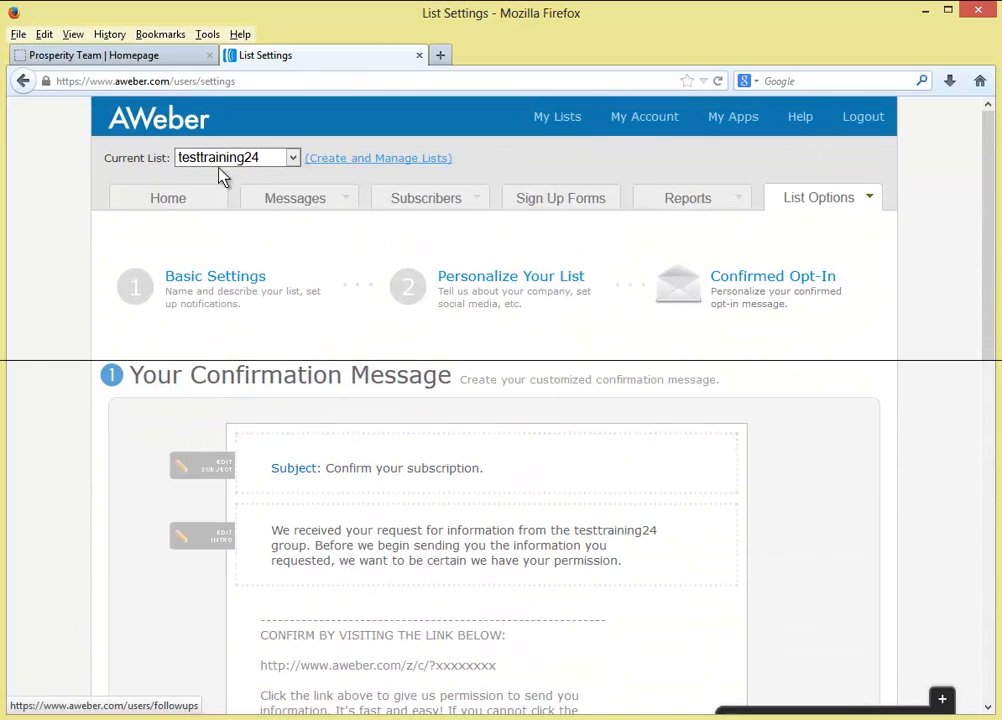
- Go to the Account Overview and scroll through the List Stats
{"action": "left_click", "coordinate": [172, 201]}
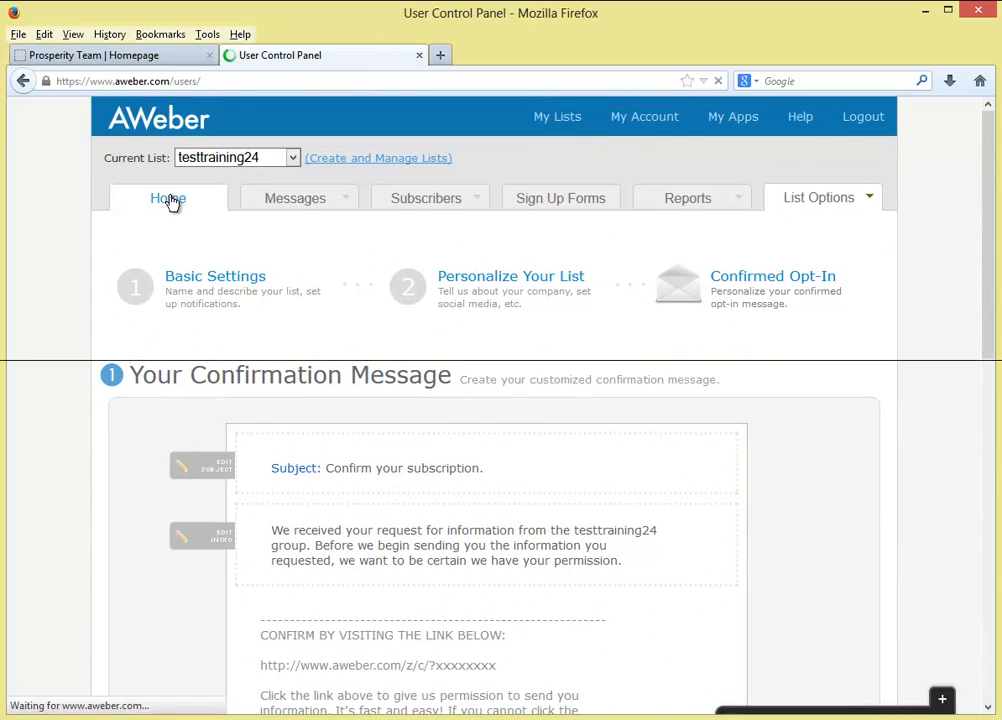
{"action": "scroll", "coordinate": [110, 324], "scroll_direction": "down", "scroll_amount": 5}
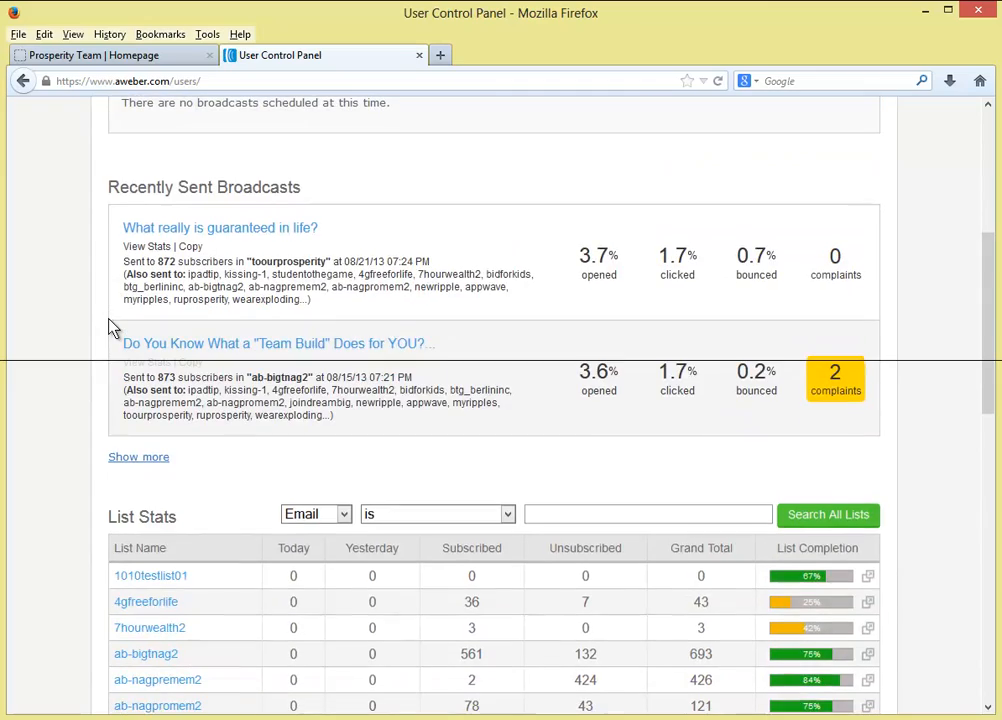
{"action": "scroll", "coordinate": [110, 330], "scroll_direction": "down", "scroll_amount": 4}
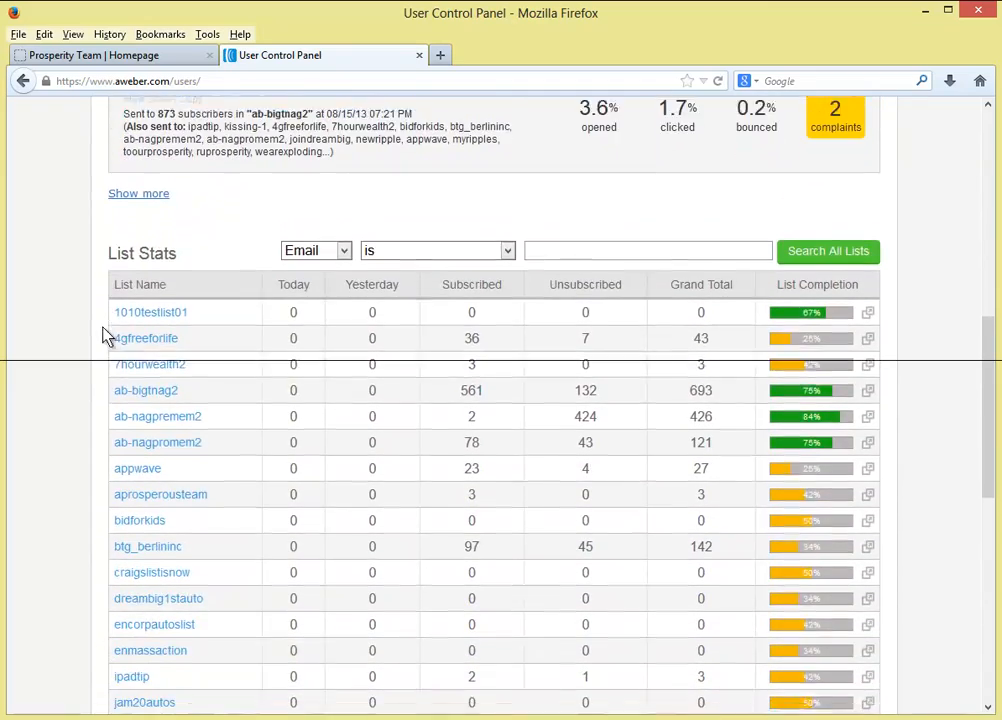
{"action": "scroll", "coordinate": [90, 353], "scroll_direction": "down", "scroll_amount": 6}
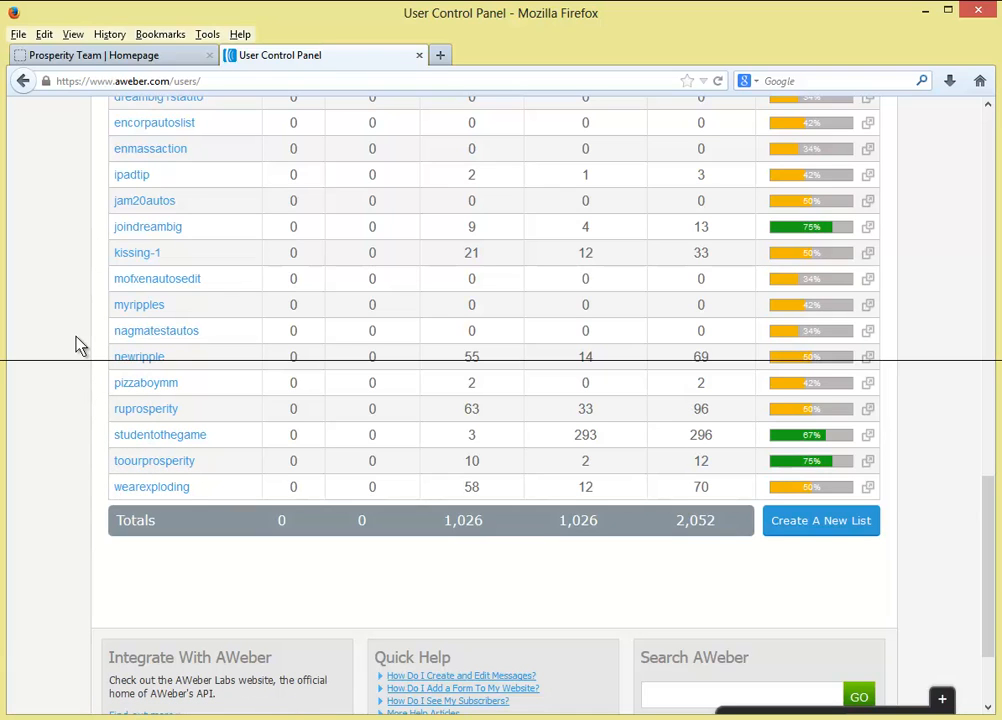
{"action": "scroll", "coordinate": [79, 346], "scroll_direction": "up", "scroll_amount": 10}
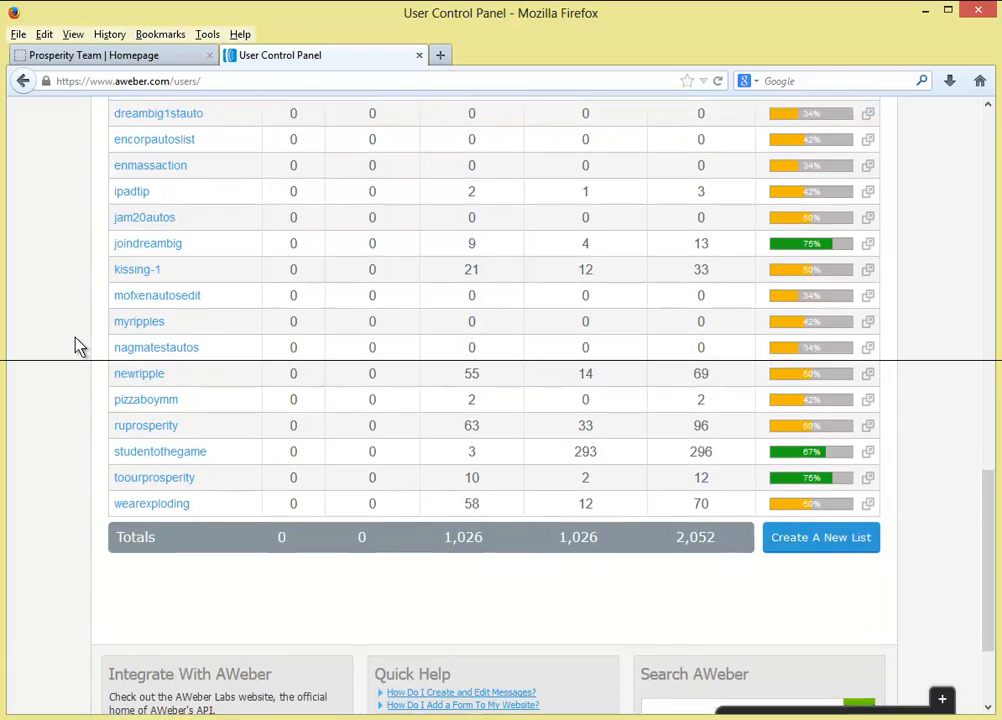
{"action": "scroll", "coordinate": [79, 346], "scroll_direction": "up", "scroll_amount": 3}
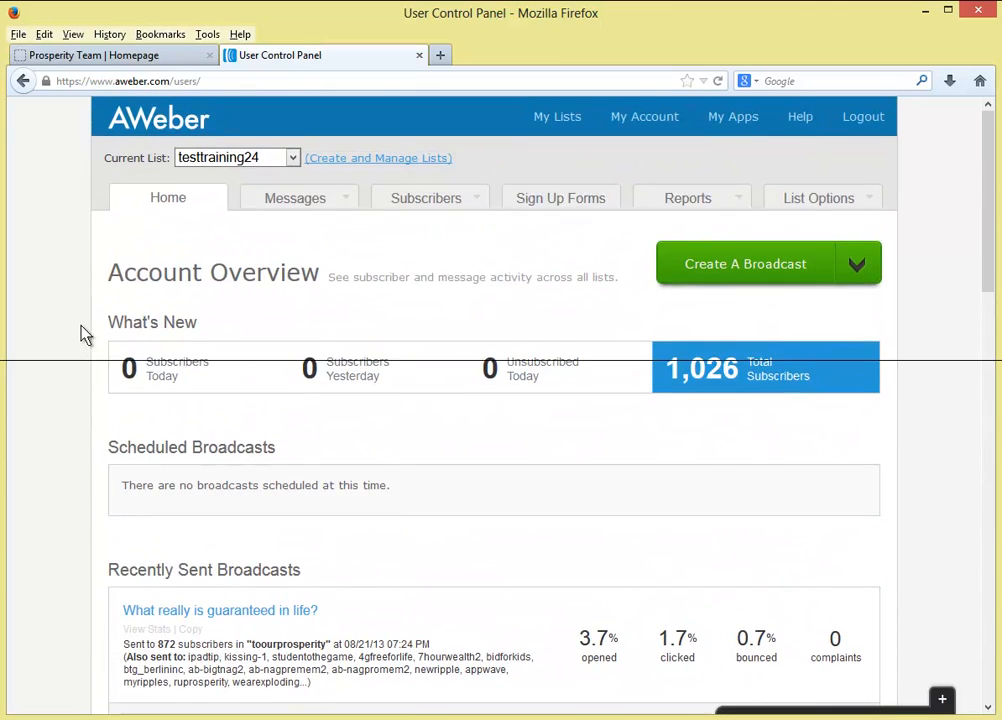
- Open the Current List dropdown but keep testtraining24 selected
{"action": "left_click", "coordinate": [267, 161]}
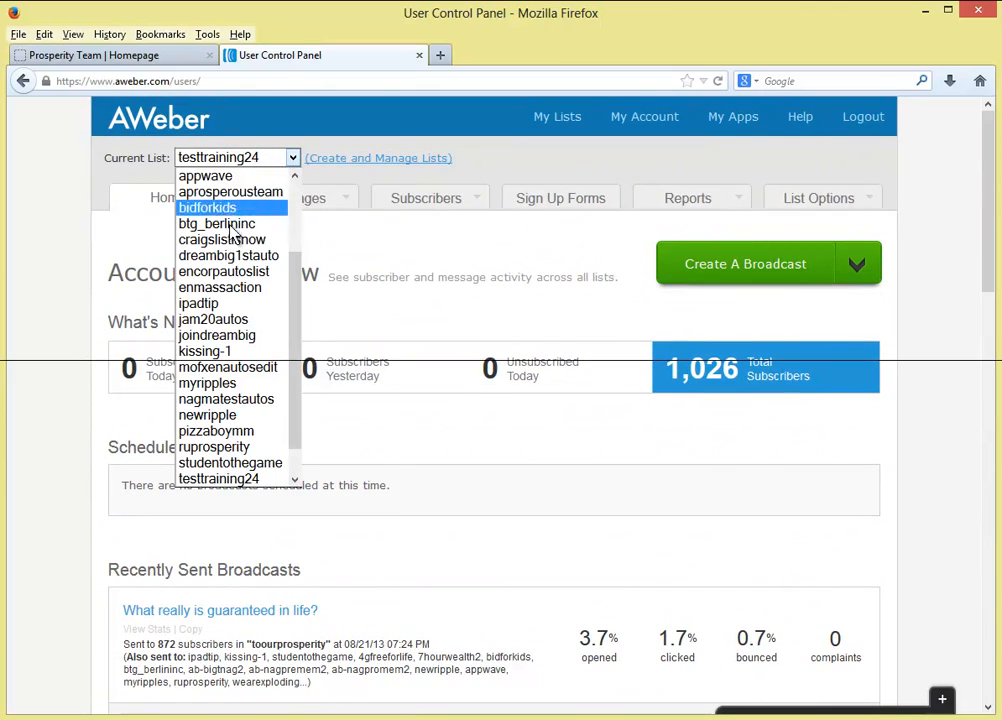
{"action": "scroll", "coordinate": [230, 395], "scroll_direction": "down", "scroll_amount": 1}
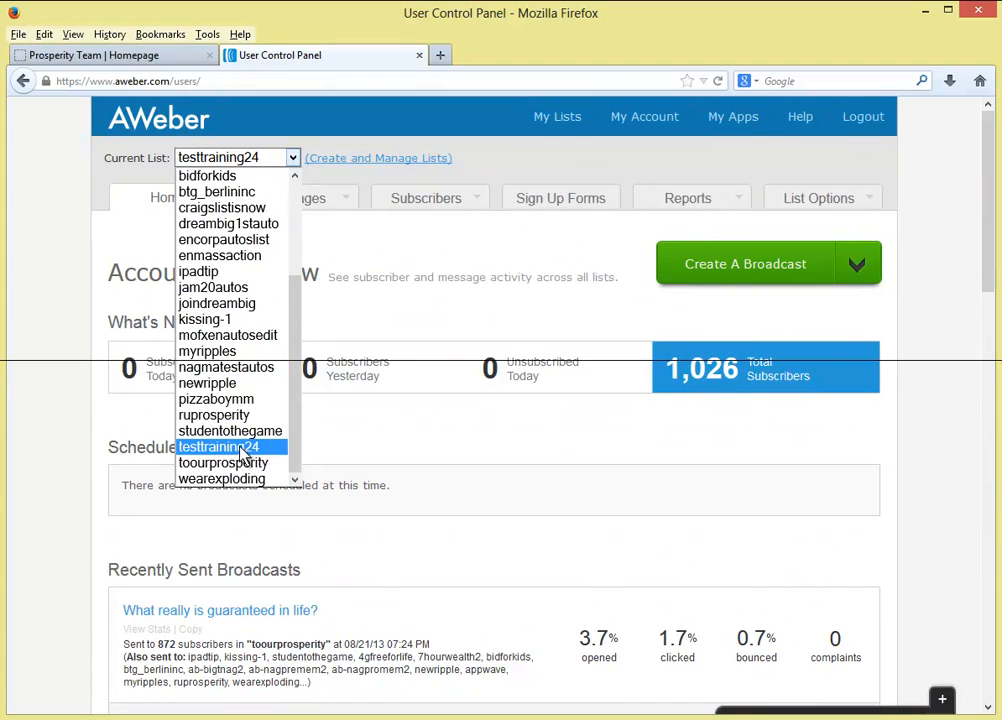
{"action": "left_click", "coordinate": [100, 447]}
{"action": "scroll", "coordinate": [90, 450], "scroll_direction": "down", "scroll_amount": 8}
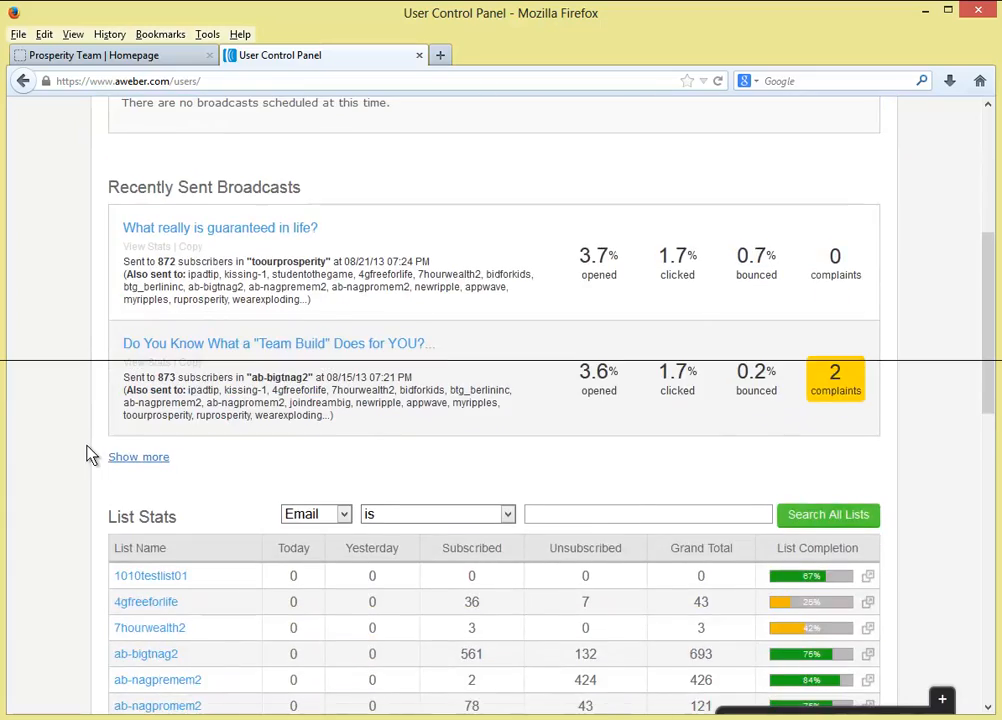
{"action": "scroll", "coordinate": [92, 390], "scroll_direction": "down", "scroll_amount": 4}
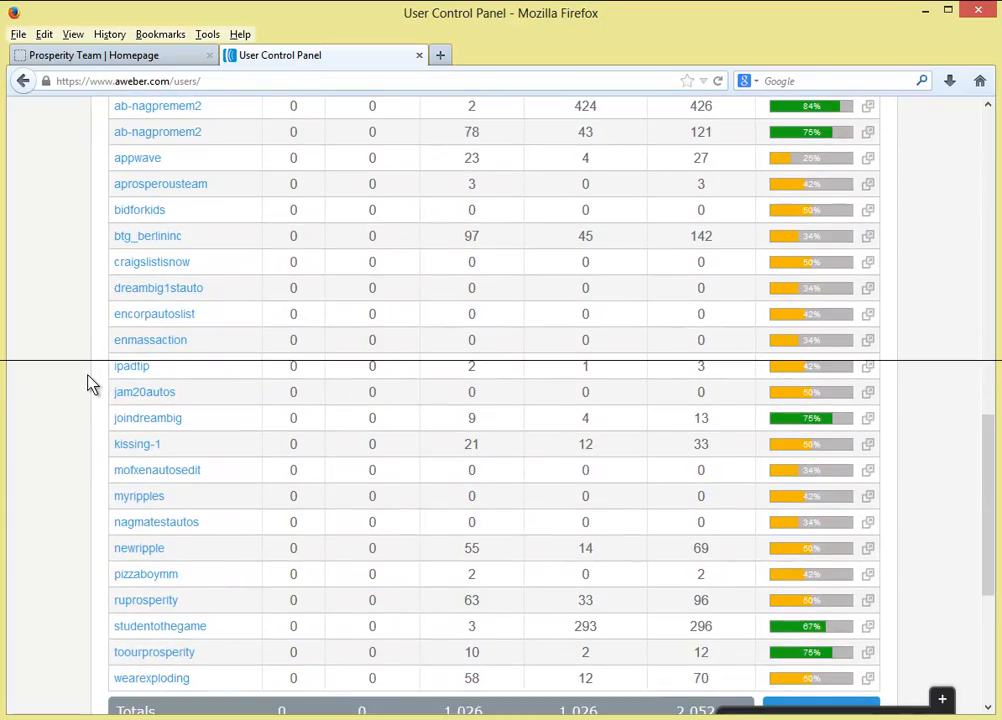
{"action": "scroll", "coordinate": [88, 385], "scroll_direction": "up", "scroll_amount": 10}
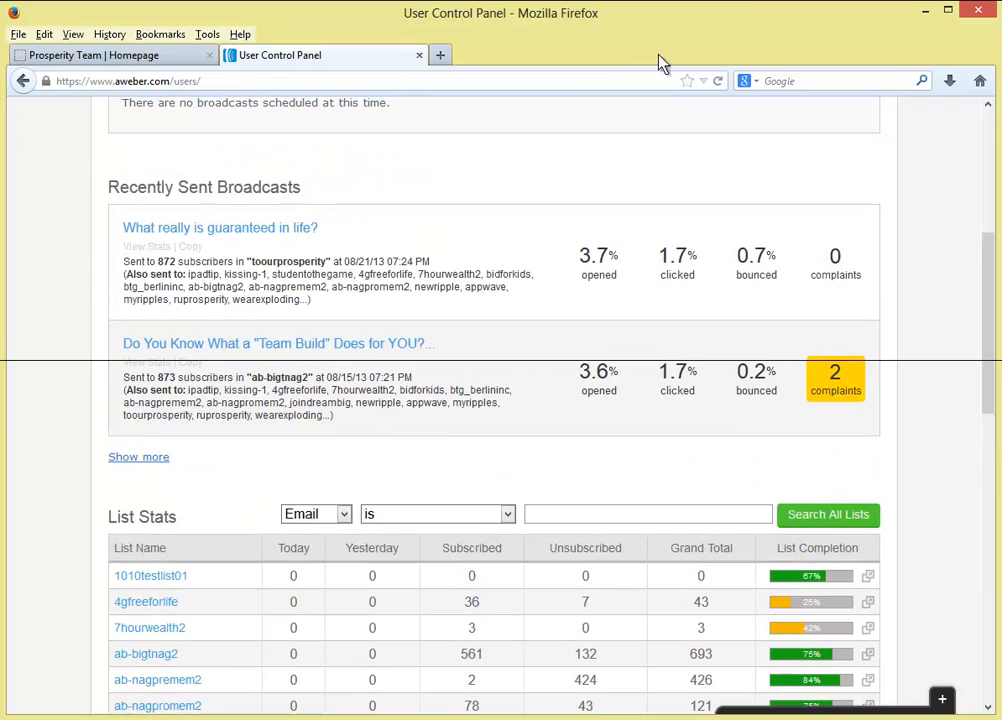
- Reload the Account Overview and again leave testtraining24 as the current list
{"action": "left_click", "coordinate": [719, 82]}
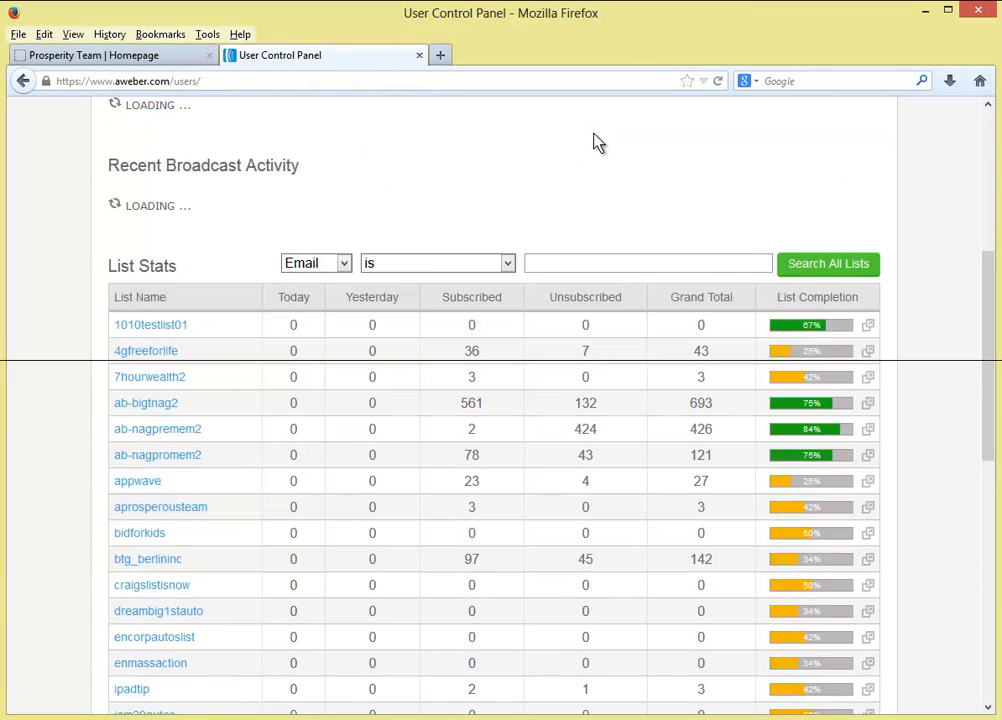
{"action": "scroll", "coordinate": [152, 330], "scroll_direction": "down", "scroll_amount": 10}
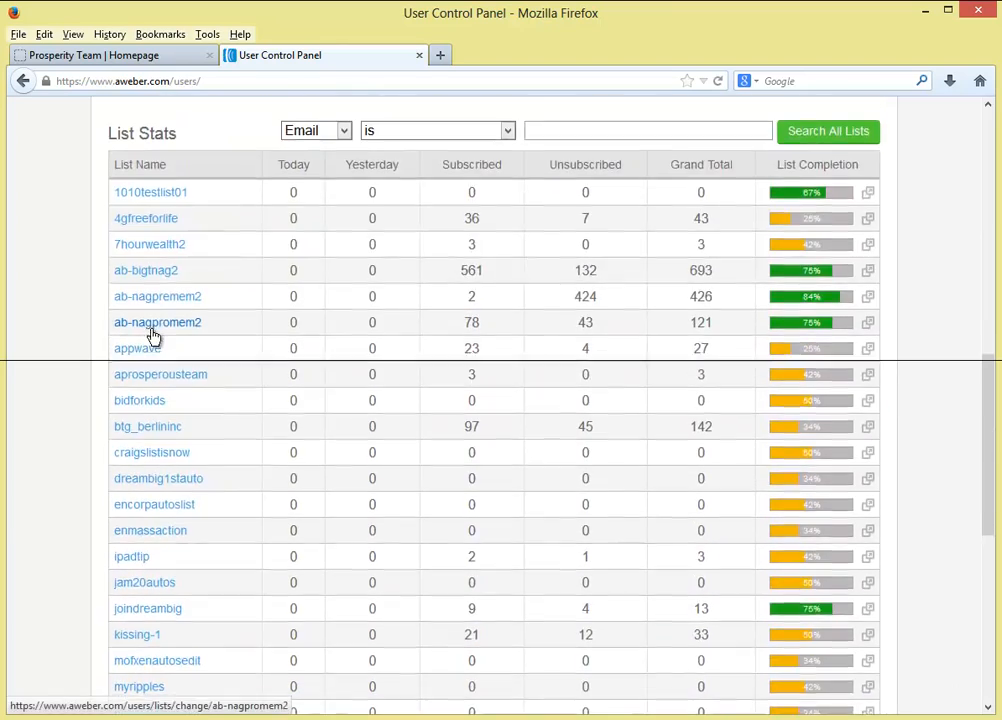
{"action": "scroll", "coordinate": [152, 340], "scroll_direction": "down", "scroll_amount": 3}
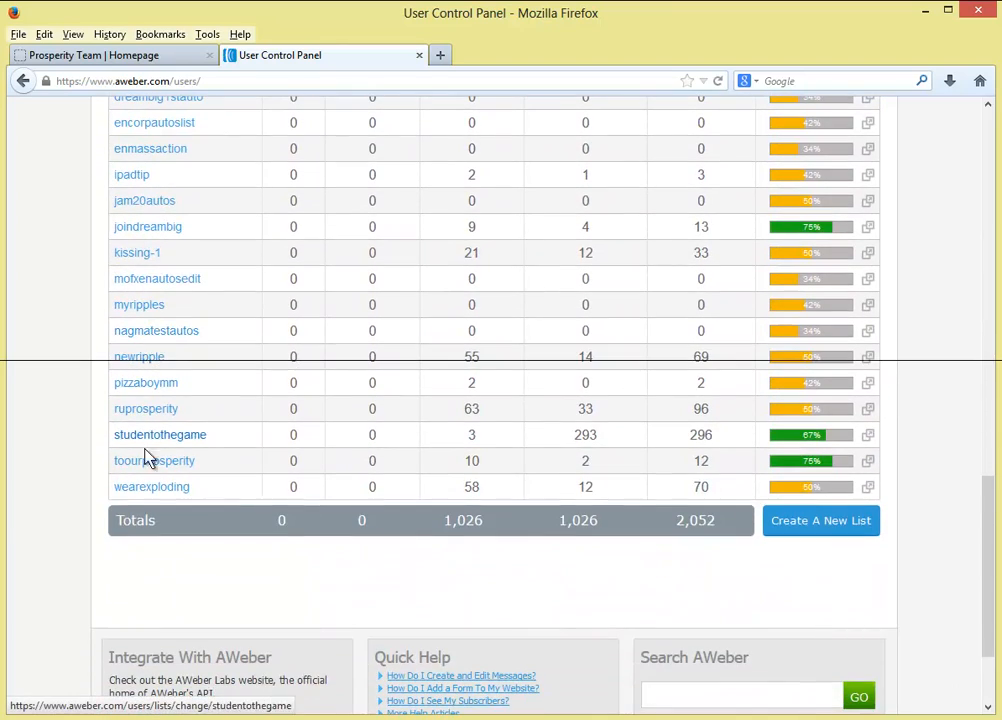
{"action": "scroll", "coordinate": [152, 470], "scroll_direction": "up", "scroll_amount": 15}
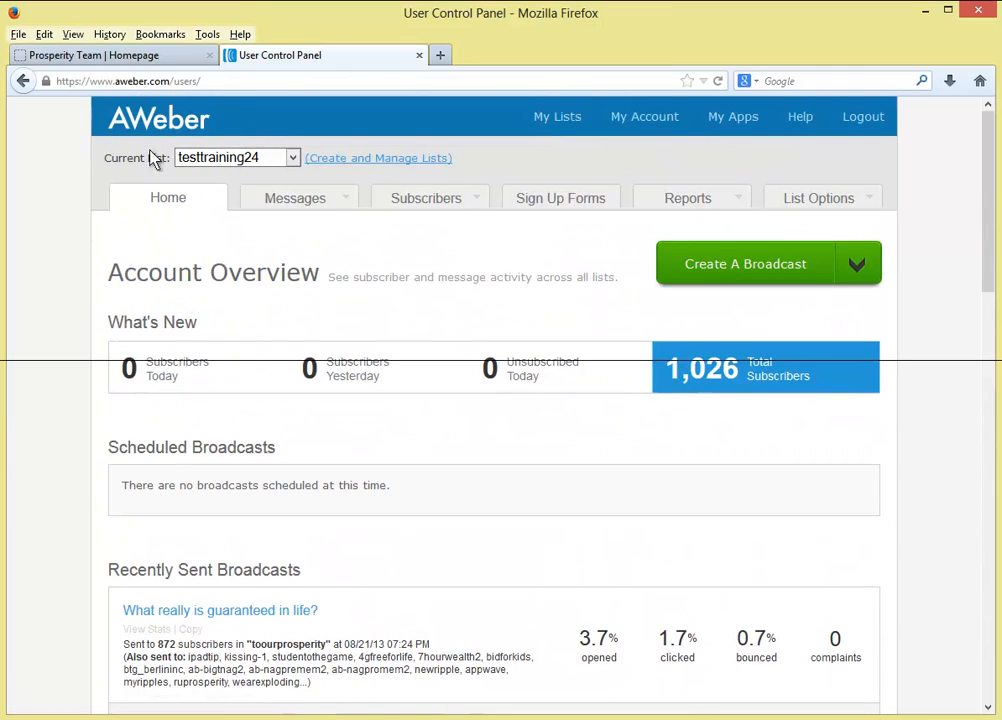
{"action": "left_click_drag", "start_coordinate": [106, 158], "coordinate": [240, 168]}
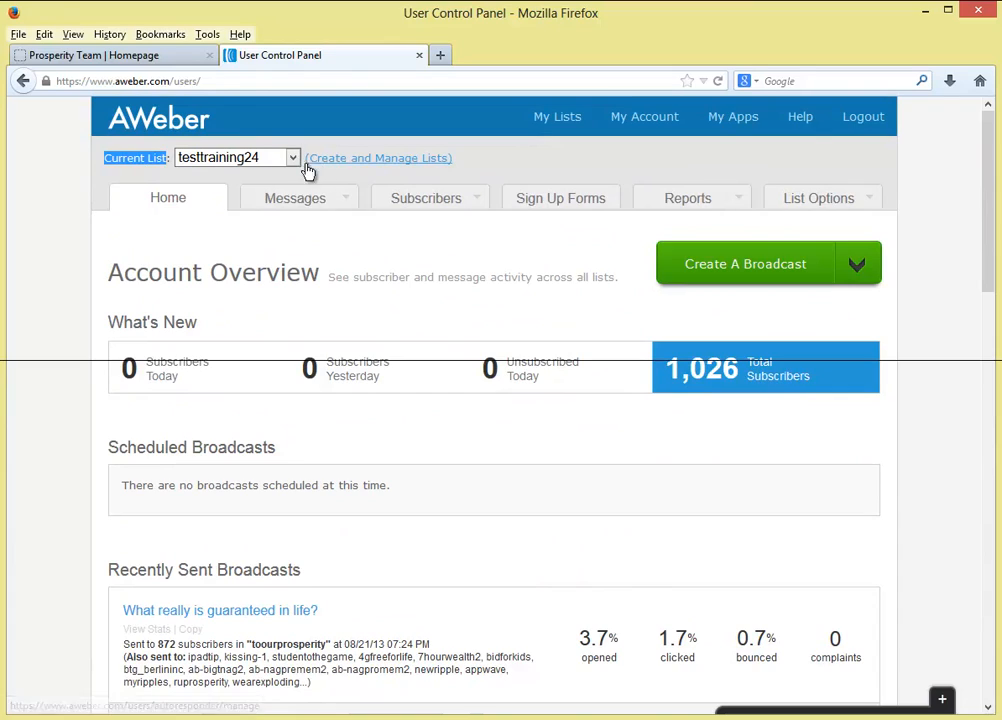
{"action": "left_click", "coordinate": [188, 159]}
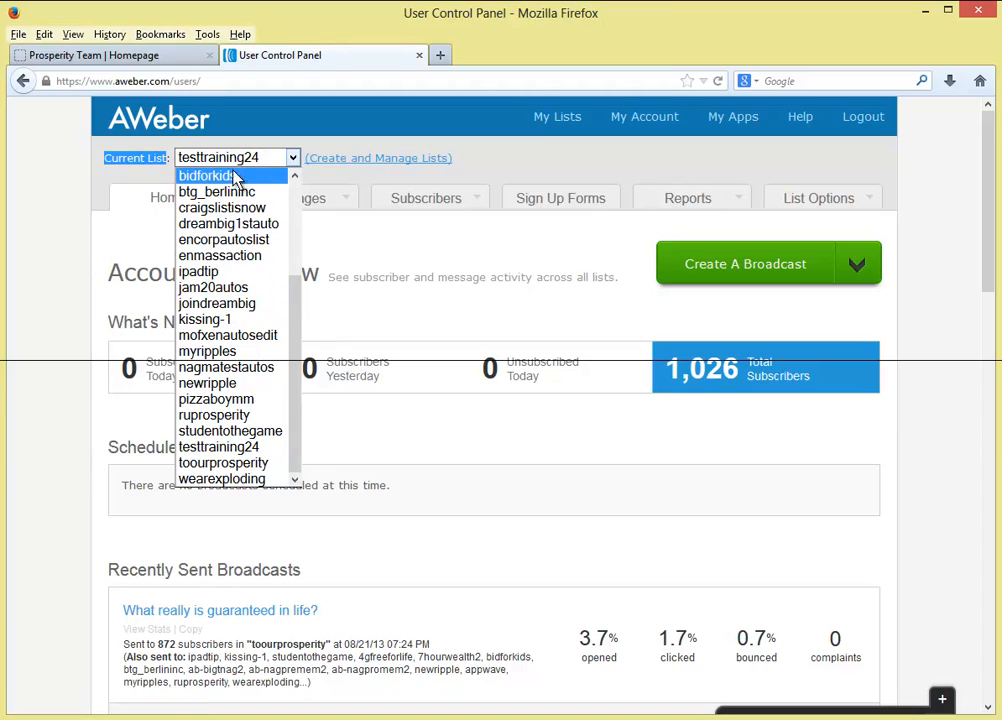
{"action": "left_click", "coordinate": [172, 203]}
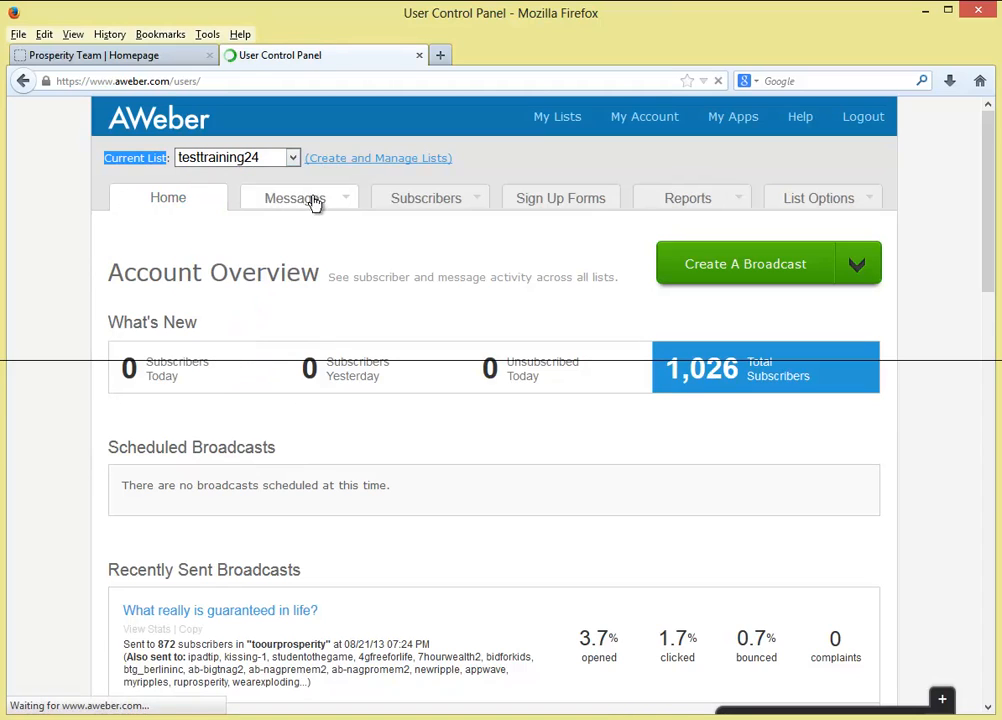
- Make pizzaboymm the current list and view its four-message Follow Up Series
{"action": "left_click", "coordinate": [258, 160]}
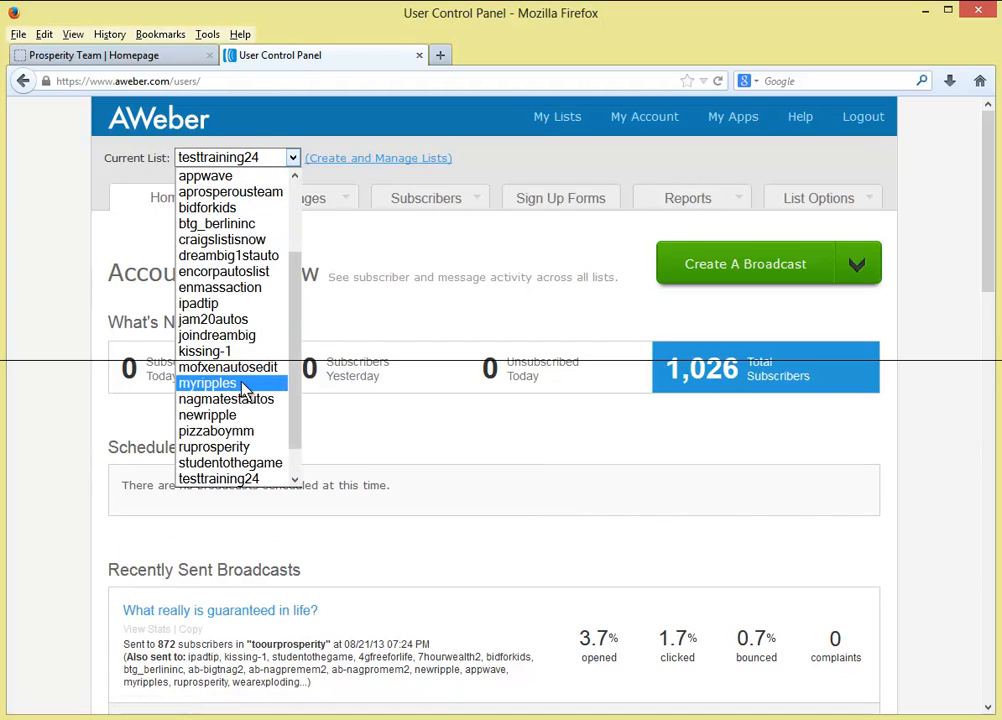
{"action": "left_click", "coordinate": [233, 434]}
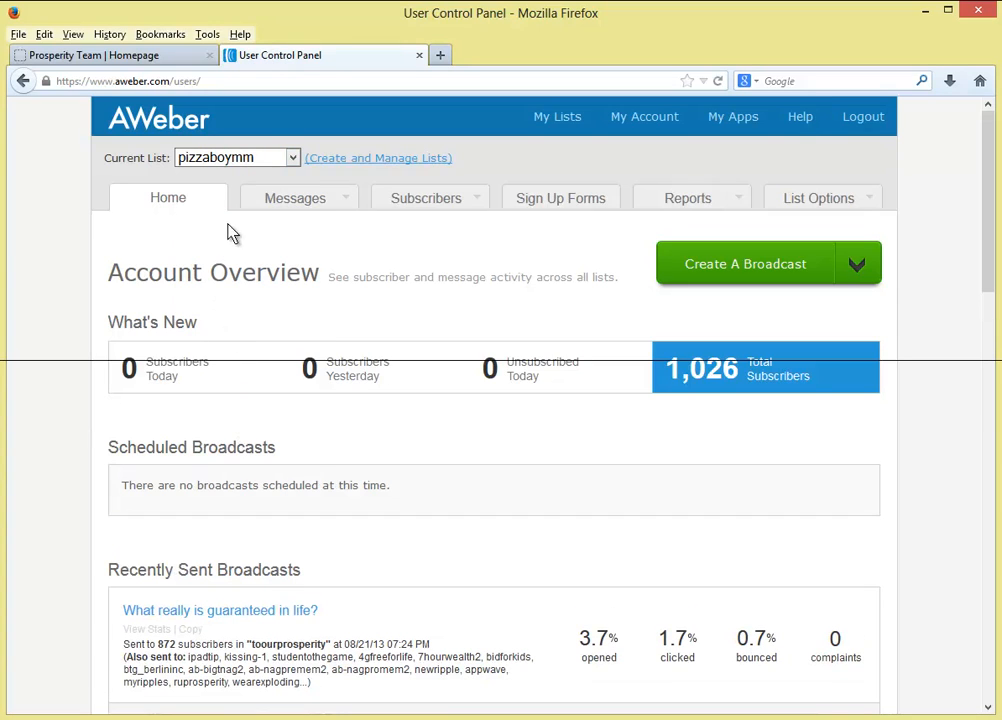
{"action": "mouse_move", "coordinate": [273, 206]}
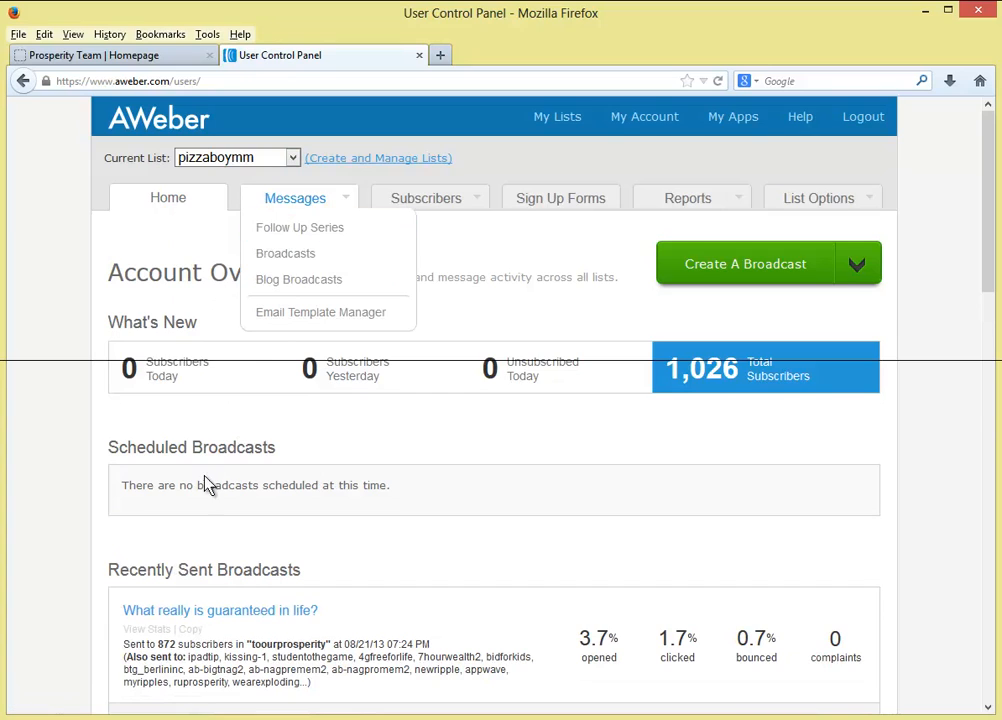
{"action": "scroll", "coordinate": [207, 484], "scroll_direction": "down", "scroll_amount": 2}
{"action": "left_click_drag", "start_coordinate": [104, 476], "coordinate": [333, 602]}
{"action": "left_click", "coordinate": [380, 441]}
{"action": "scroll", "coordinate": [380, 448], "scroll_direction": "up", "scroll_amount": 2}
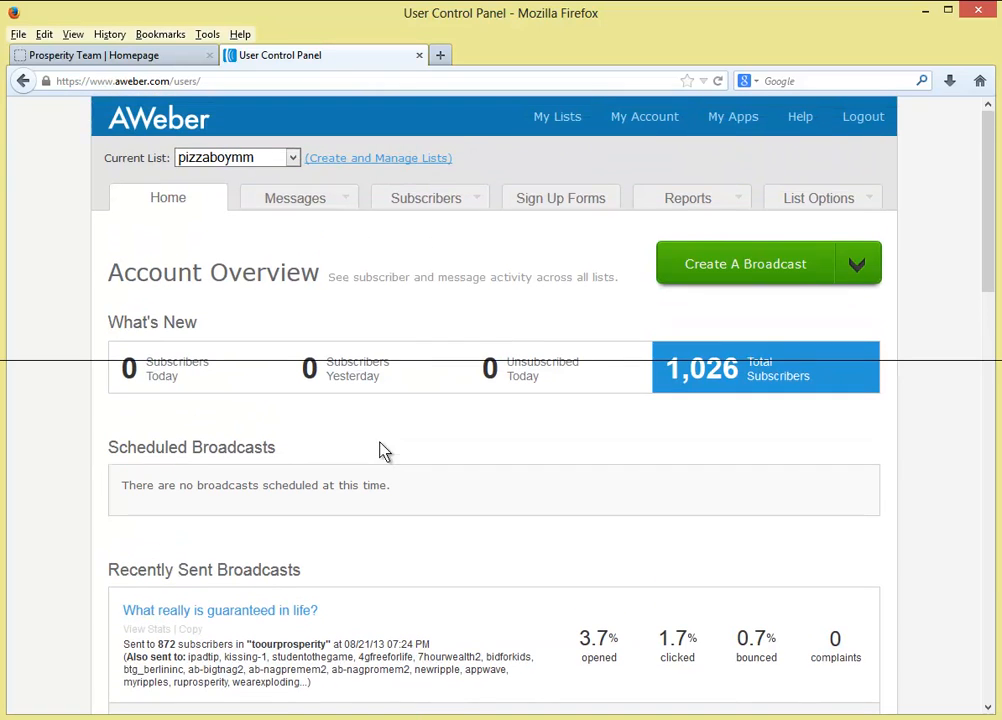
{"action": "left_click", "coordinate": [298, 202]}
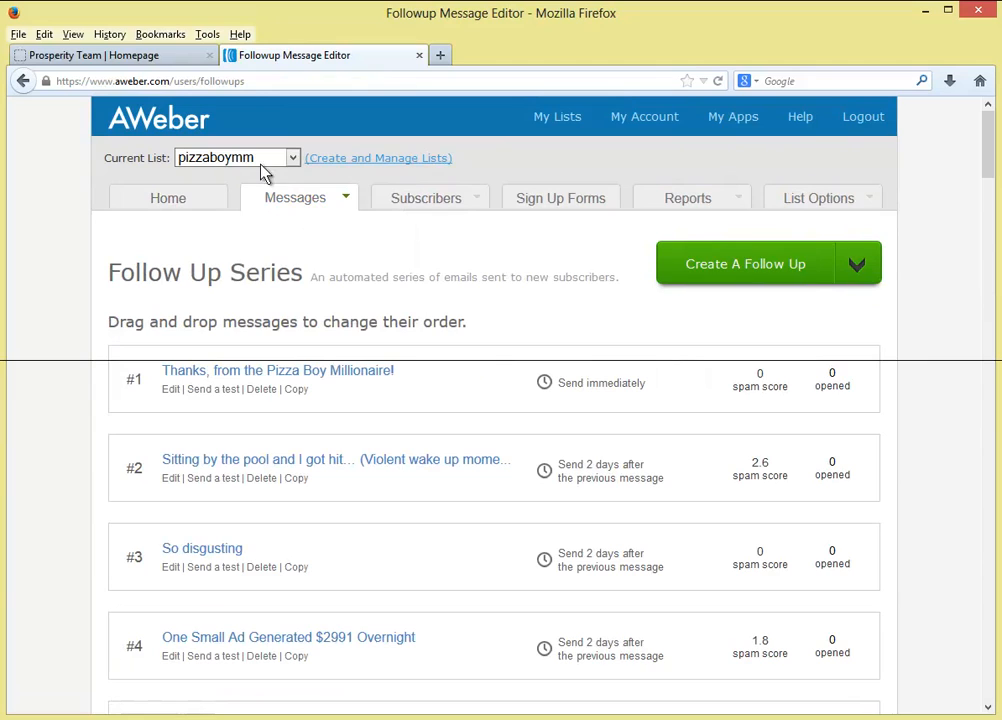
- Make dreambig1stauto the current list, then return Home and to the Prosperity Team page
{"action": "left_click", "coordinate": [289, 160]}
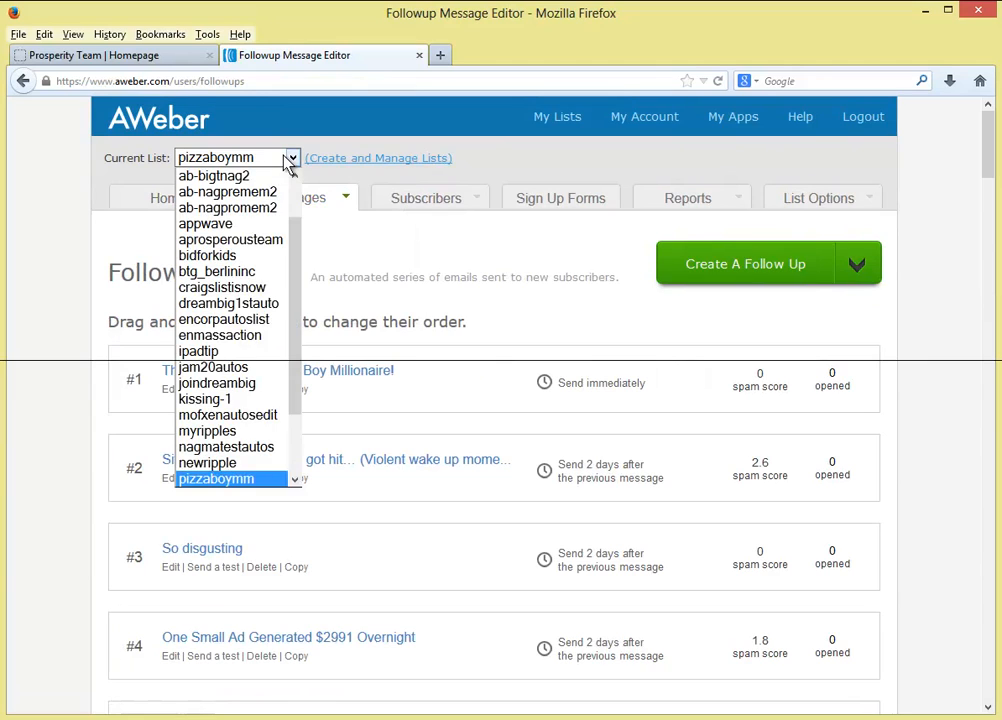
{"action": "left_click", "coordinate": [291, 162]}
{"action": "left_click", "coordinate": [248, 160]}
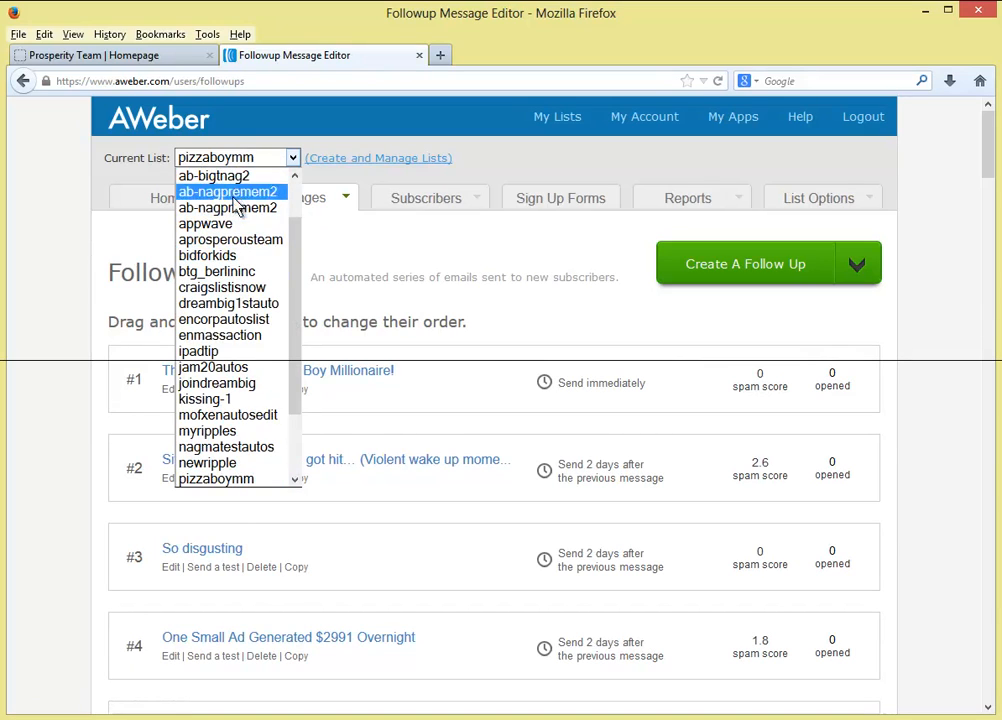
{"action": "left_click", "coordinate": [230, 303]}
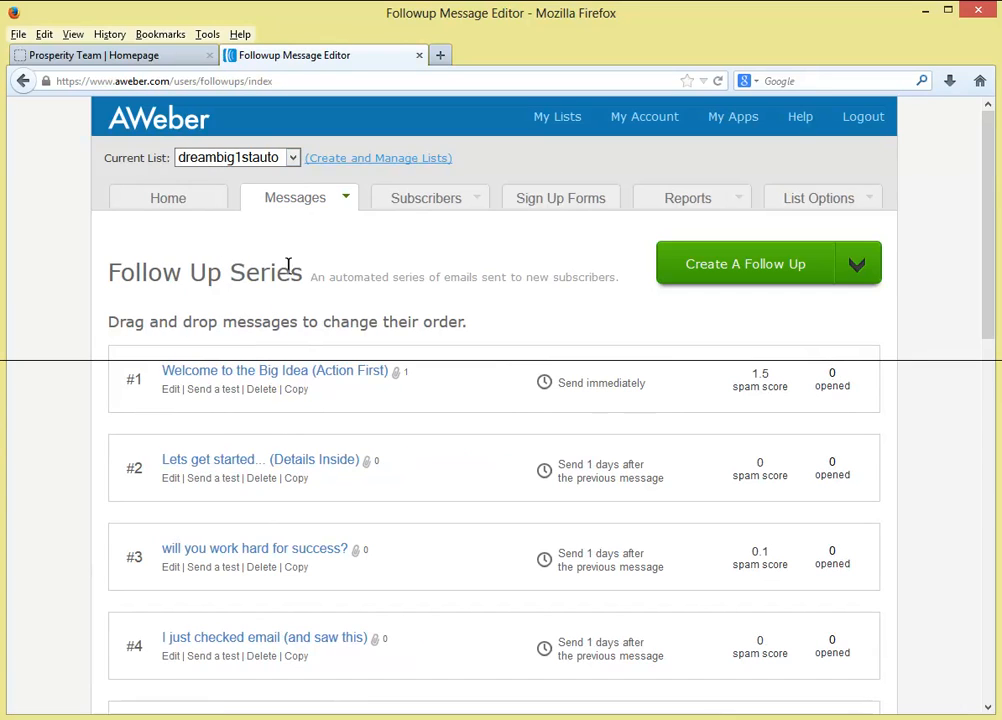
{"action": "mouse_move", "coordinate": [426, 200]}
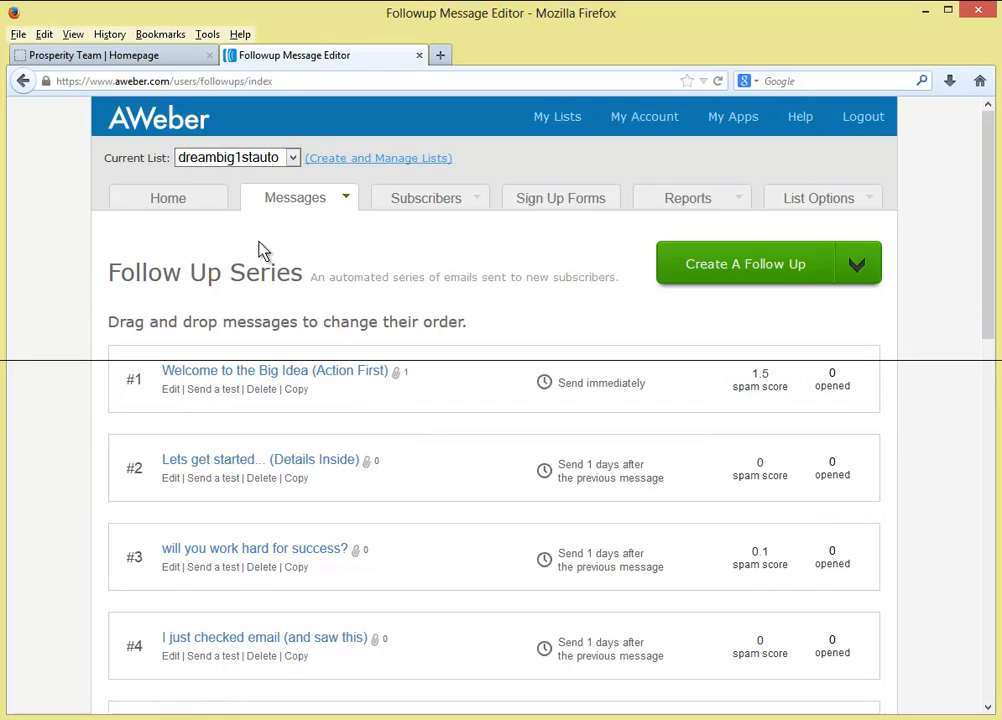
{"action": "left_click", "coordinate": [188, 203]}
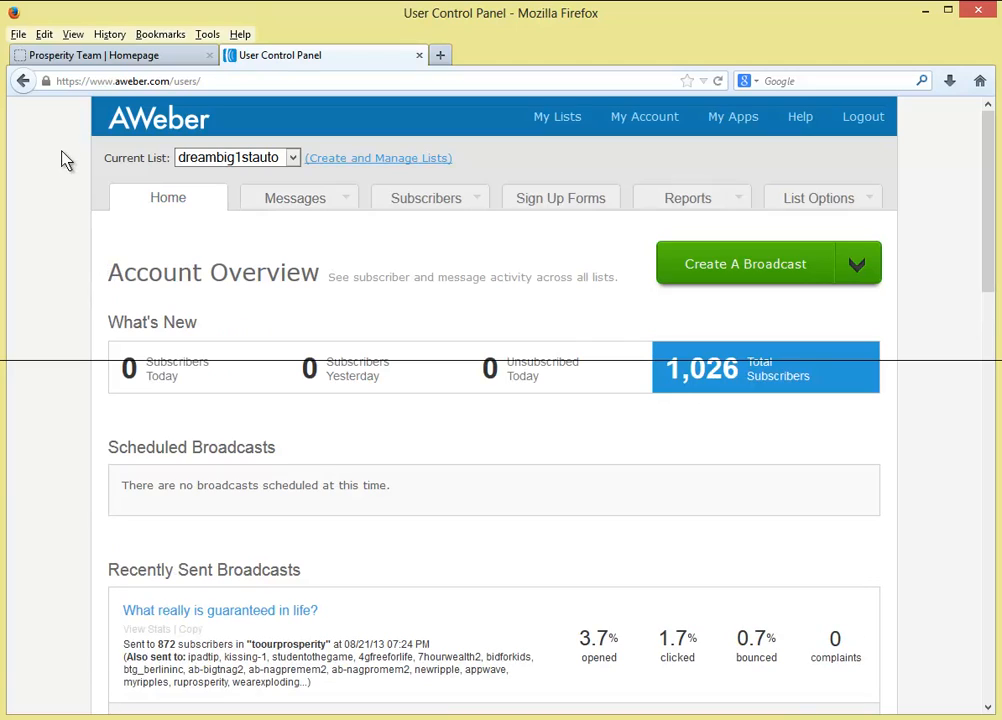
{"action": "left_click", "coordinate": [143, 60]}
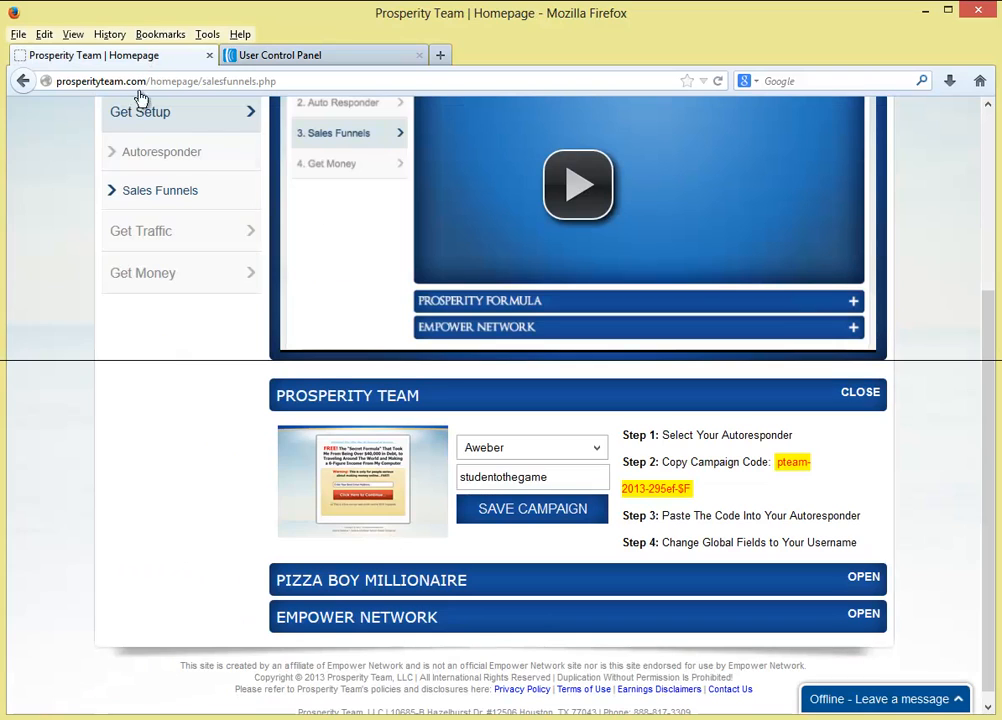
- Review the sales funnels campaign steps, highlight the AWeber list name field, then return to AWeber
{"action": "scroll", "coordinate": [141, 364], "scroll_direction": "up", "scroll_amount": 4}
{"action": "scroll", "coordinate": [143, 368], "scroll_direction": "down", "scroll_amount": 5}
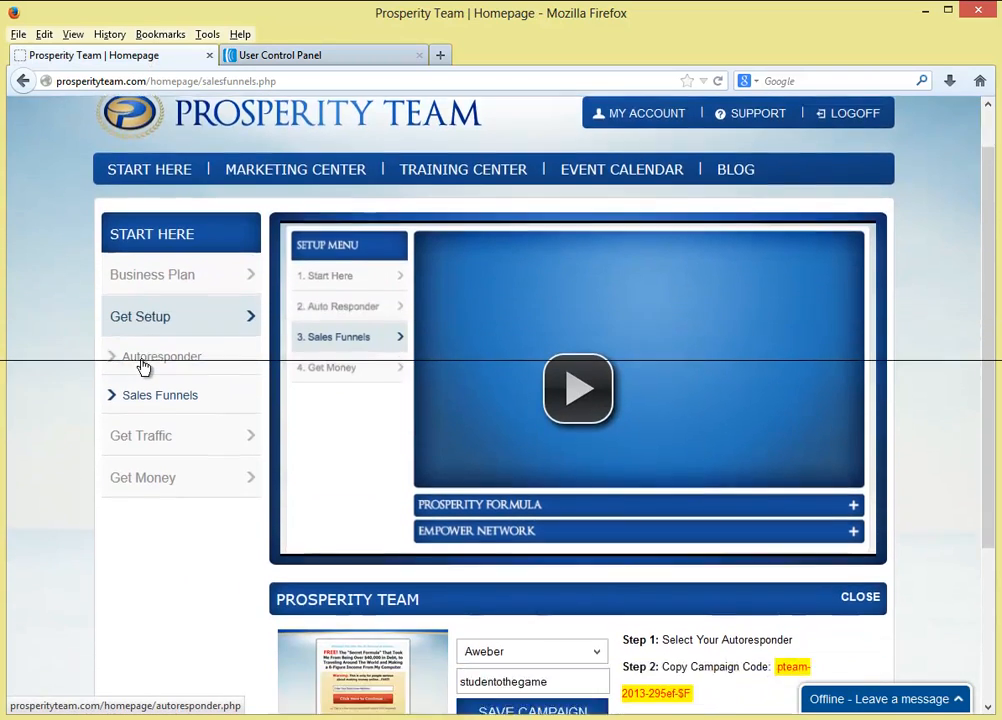
{"action": "scroll", "coordinate": [143, 368], "scroll_direction": "up", "scroll_amount": 2}
{"action": "scroll", "coordinate": [143, 368], "scroll_direction": "up", "scroll_amount": 2}
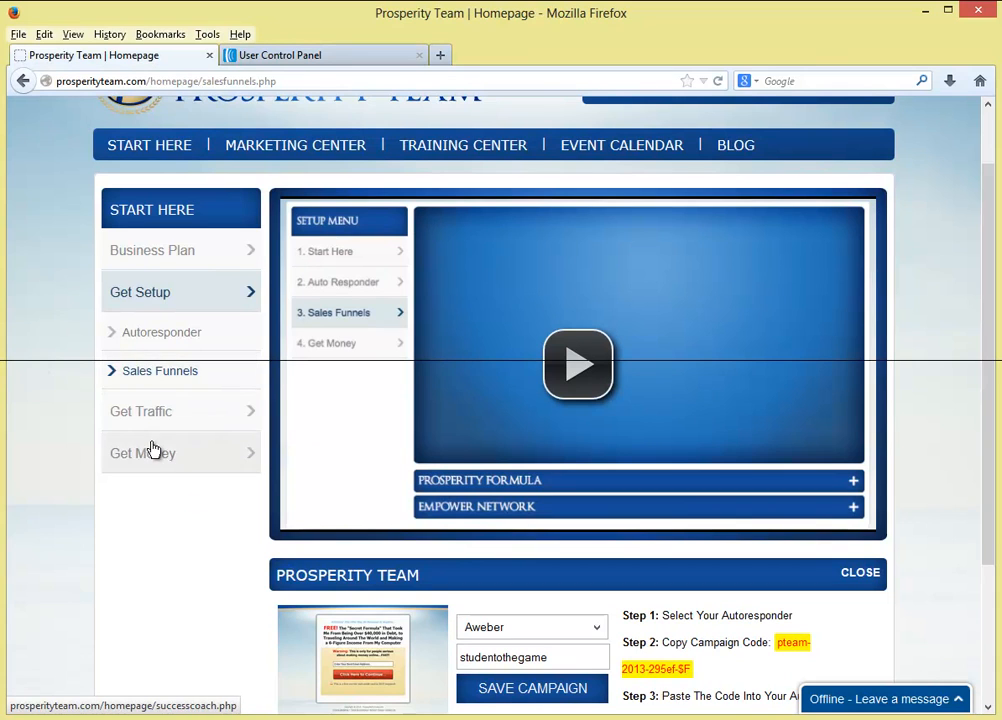
{"action": "scroll", "coordinate": [160, 458], "scroll_direction": "down", "scroll_amount": 2}
{"action": "scroll", "coordinate": [168, 465], "scroll_direction": "down", "scroll_amount": 2}
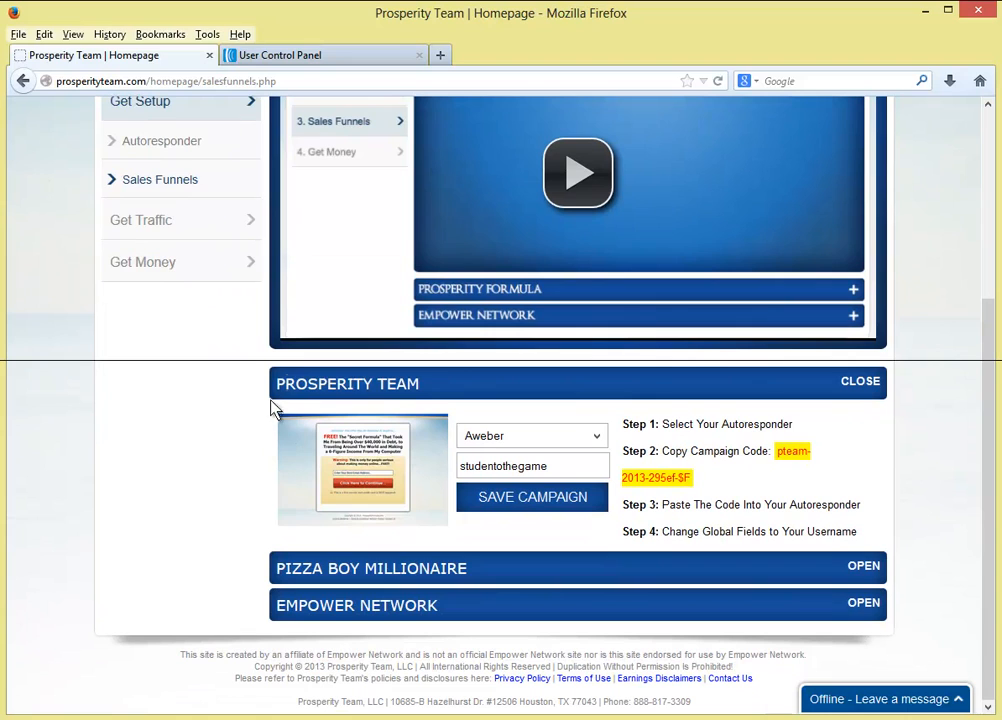
{"action": "scroll", "coordinate": [89, 268], "scroll_direction": "up", "scroll_amount": 4}
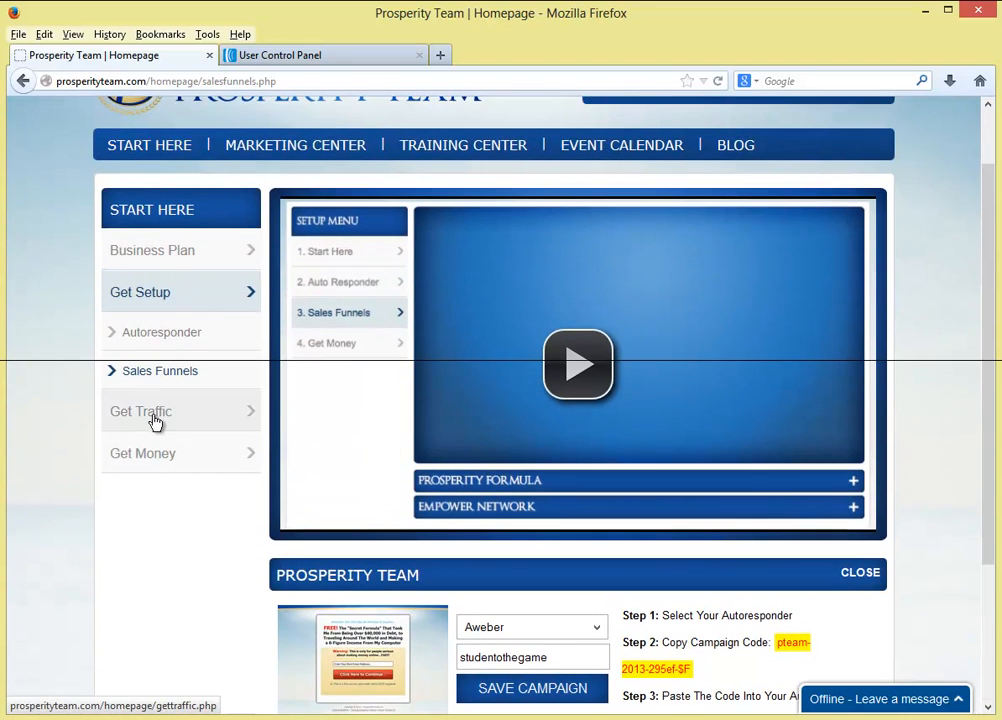
{"action": "scroll", "coordinate": [155, 426], "scroll_direction": "down", "scroll_amount": 4}
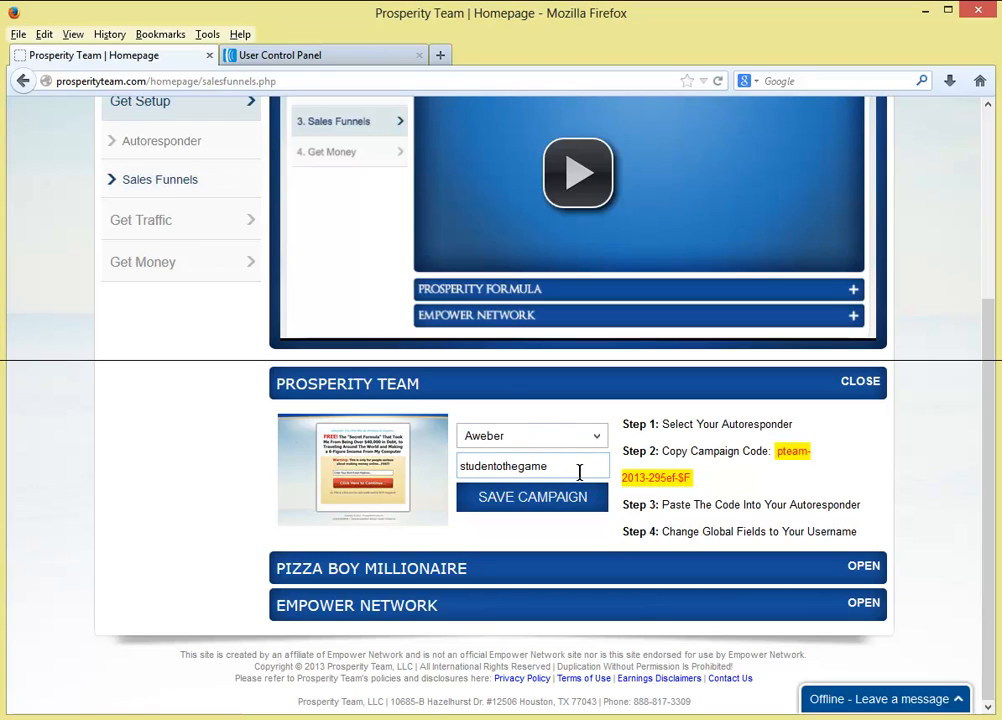
{"action": "left_click_drag", "start_coordinate": [567, 466], "coordinate": [459, 466]}
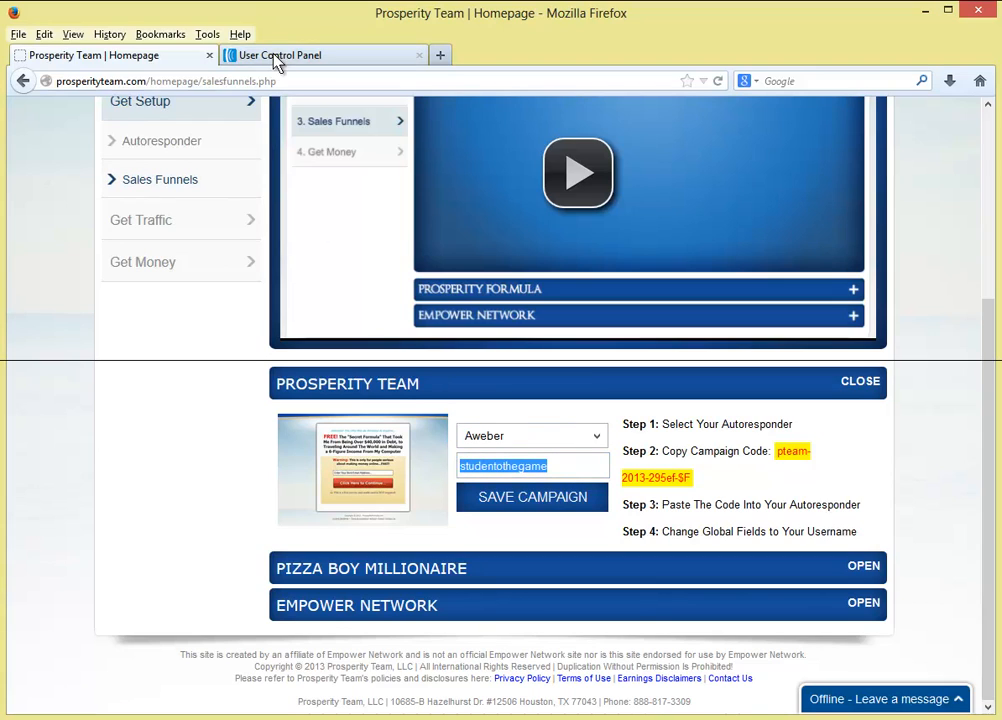
{"action": "left_click", "coordinate": [230, 52]}
{"action": "scroll", "coordinate": [365, 428], "scroll_direction": "down", "scroll_amount": 5}
- Set testtraining24 as the current list and go back to the Prosperity Team sales funnels page
{"action": "scroll", "coordinate": [365, 428], "scroll_direction": "up", "scroll_amount": 5}
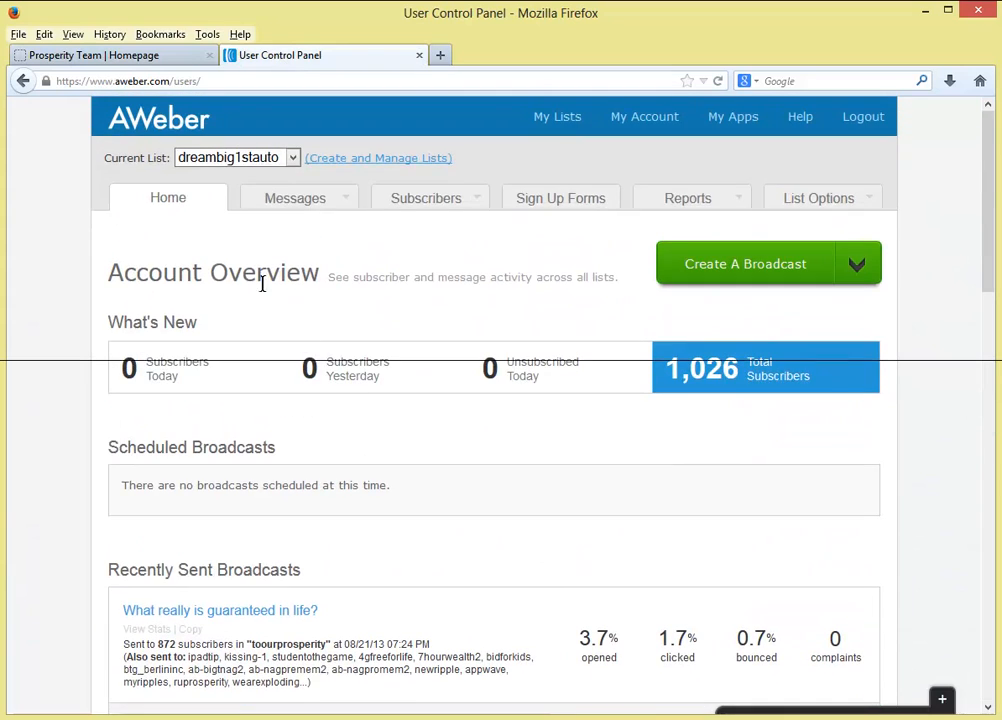
{"action": "left_click", "coordinate": [233, 157]}
{"action": "scroll", "coordinate": [237, 405], "scroll_direction": "down", "scroll_amount": 3}
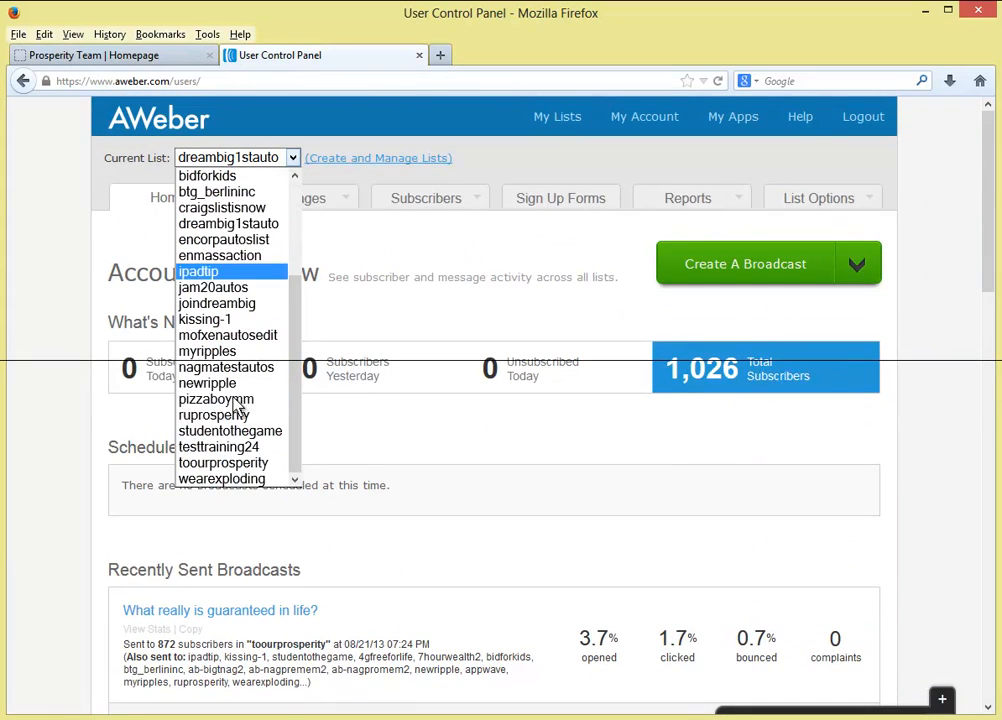
{"action": "left_click", "coordinate": [233, 453]}
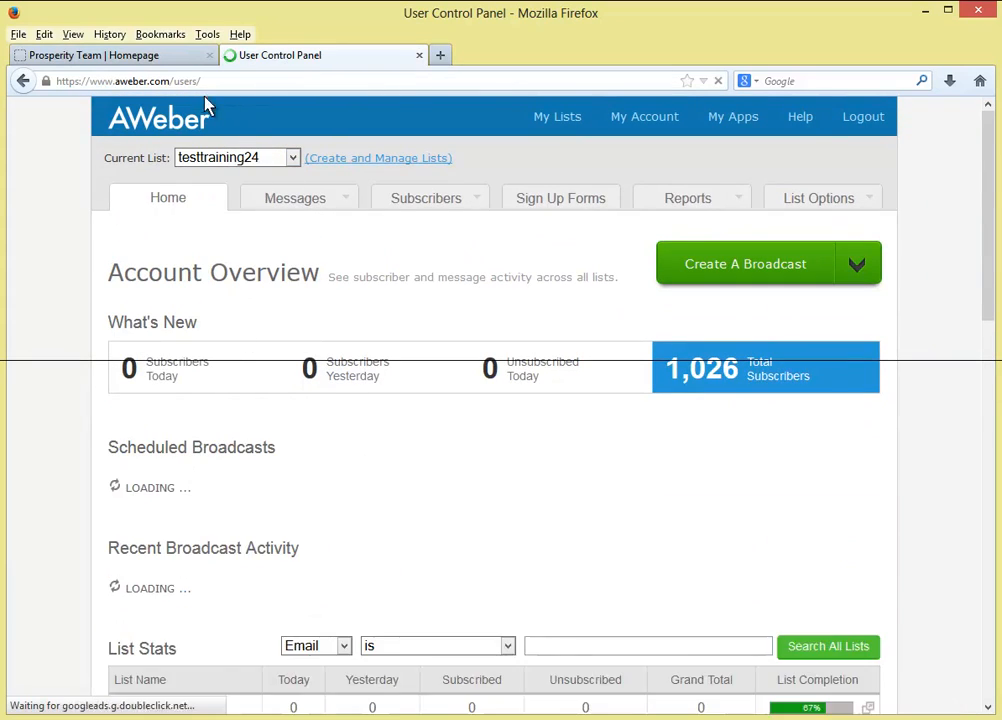
{"action": "left_click", "coordinate": [176, 58]}
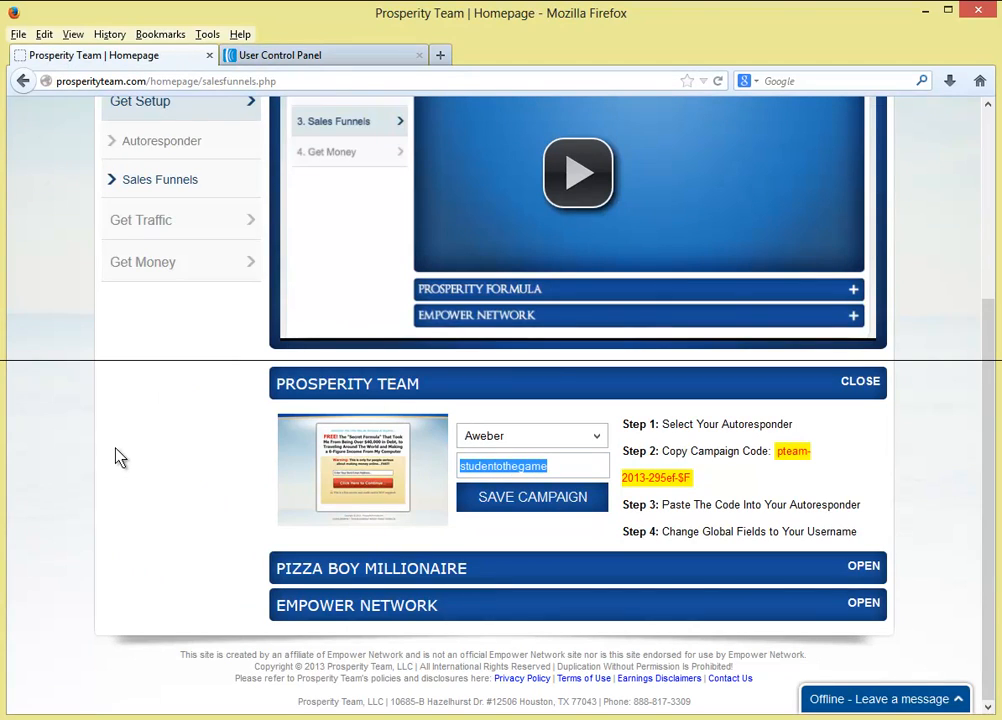
- Enter testtraining24 as the Aweber campaign list, save the campaign, and dismiss the confirmation
{"action": "type", "text": "testtraining24"}
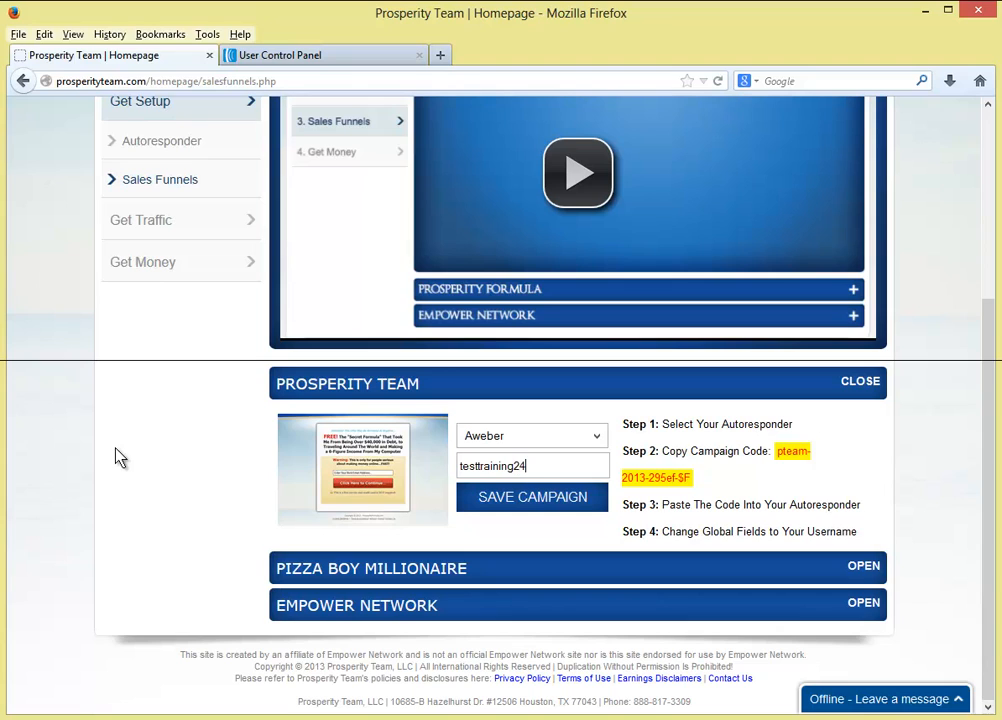
{"action": "left_click", "coordinate": [530, 508]}
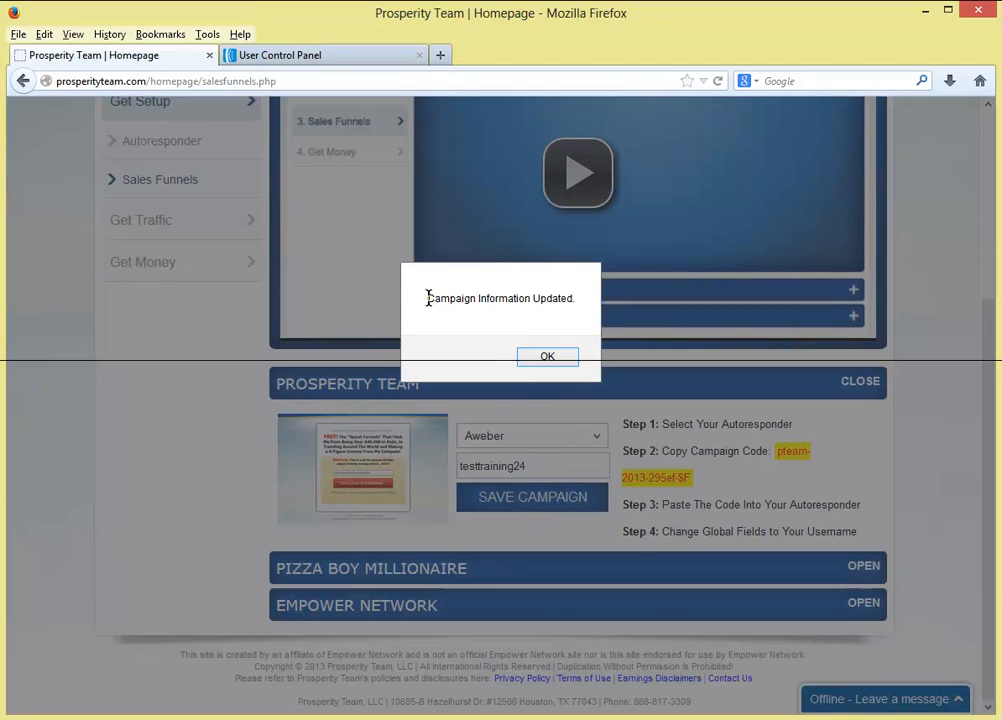
{"action": "left_click_drag", "start_coordinate": [428, 298], "coordinate": [582, 306]}
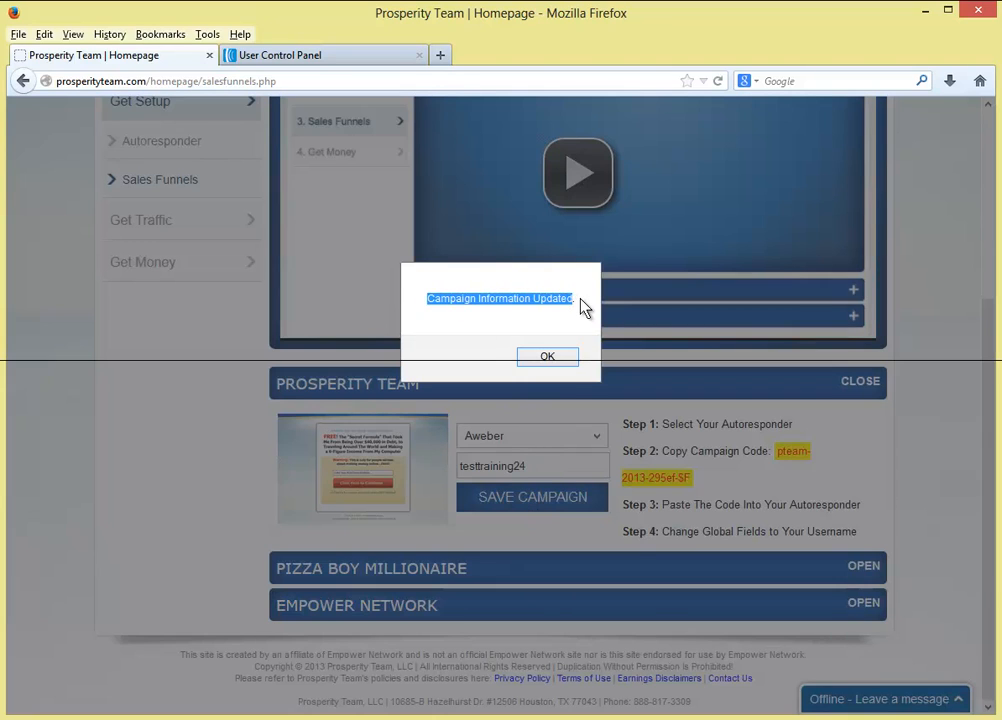
{"action": "left_click", "coordinate": [548, 357]}
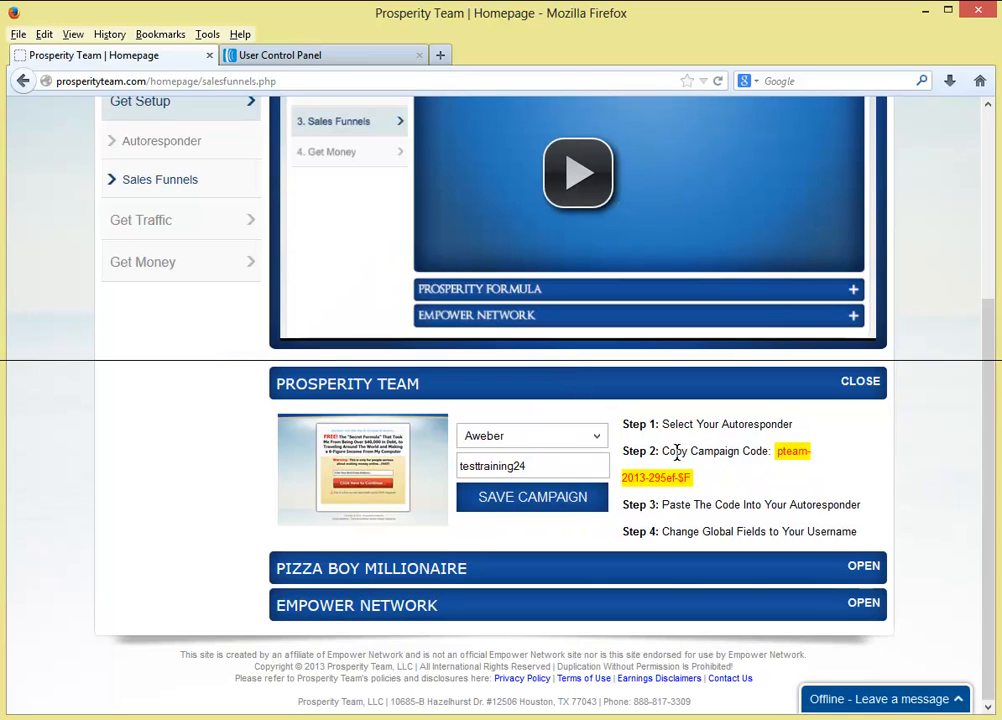
- Copy the Prosperity Team campaign code
{"action": "left_click_drag", "start_coordinate": [685, 450], "coordinate": [687, 479]}
{"action": "left_click", "coordinate": [768, 458]}
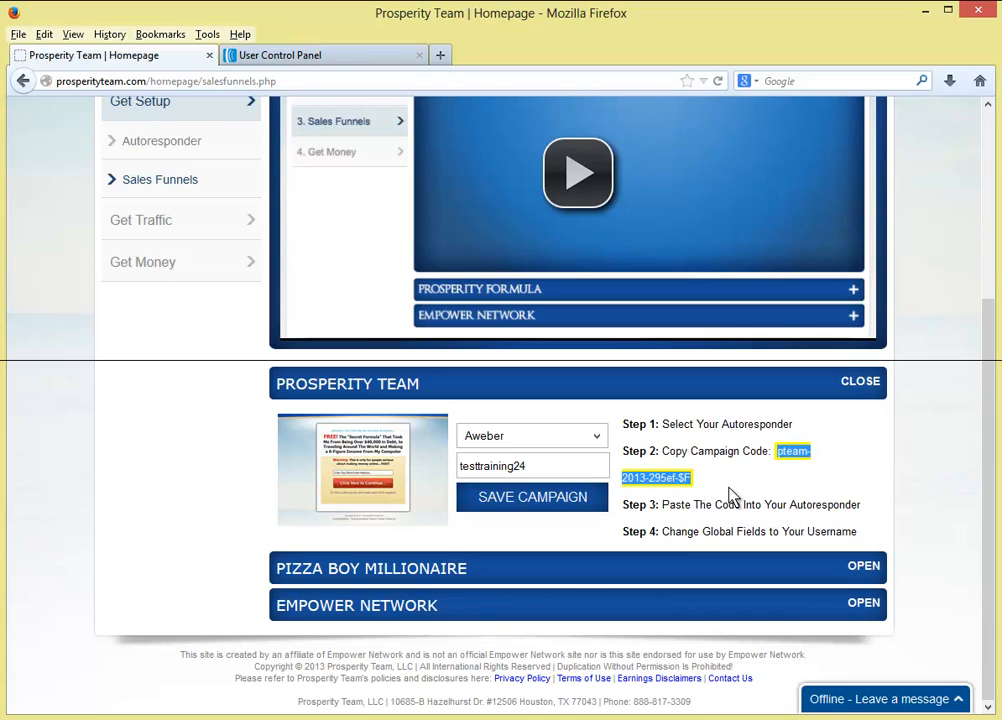
{"action": "right_click", "coordinate": [733, 489]}
{"action": "left_click", "coordinate": [765, 499]}
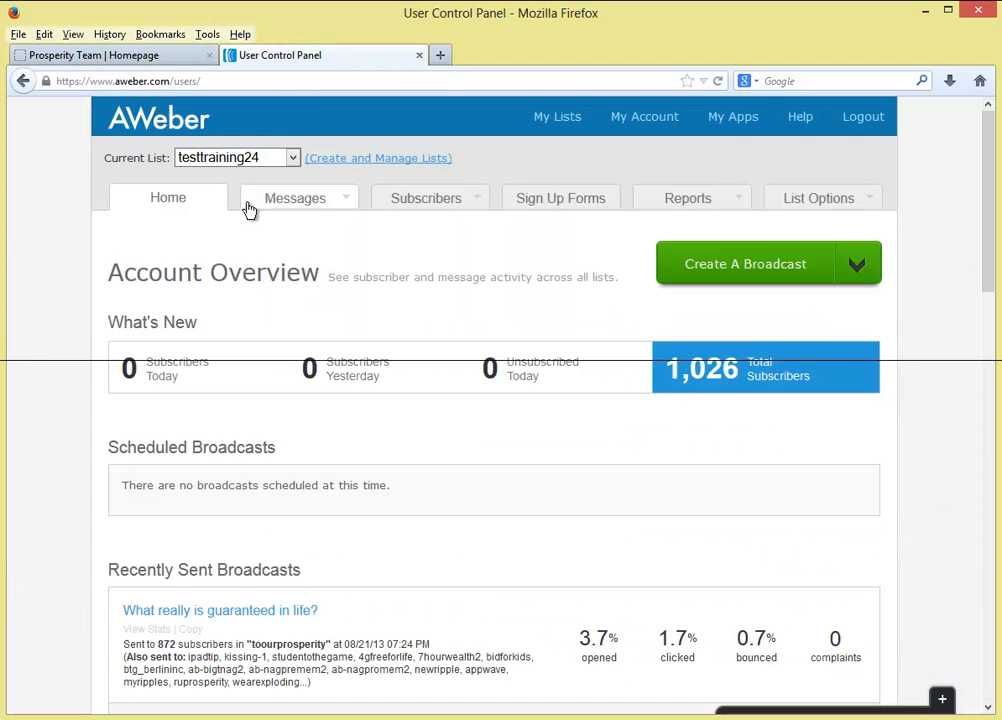
- Keep testtraining24 as the current list and open its Follow Up Series messages
{"action": "left_click", "coordinate": [254, 160]}
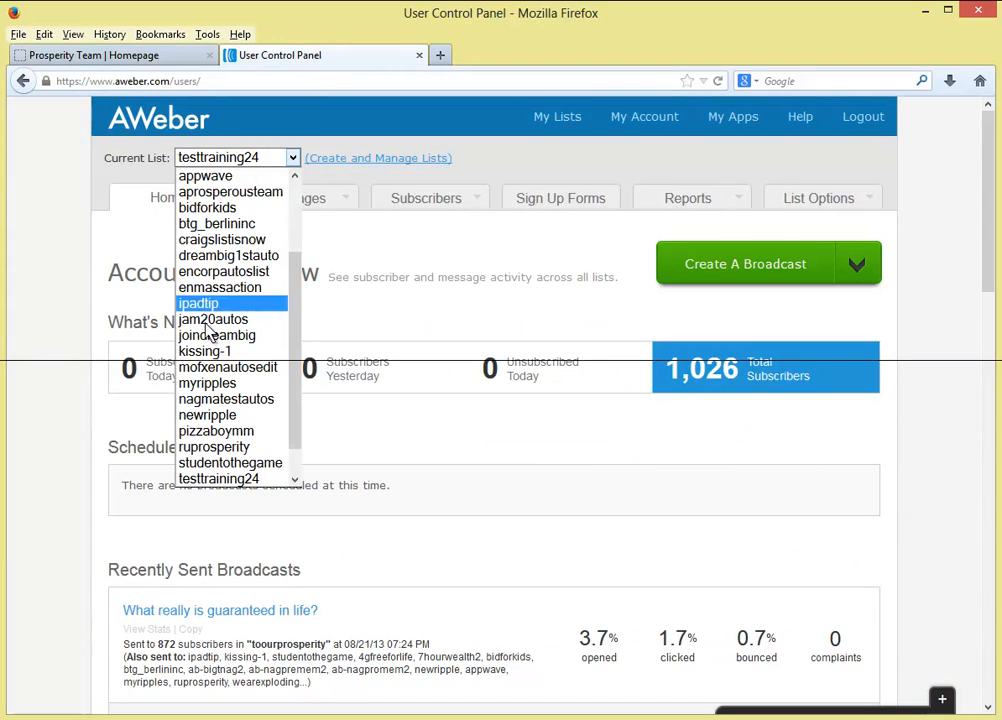
{"action": "left_click", "coordinate": [202, 478]}
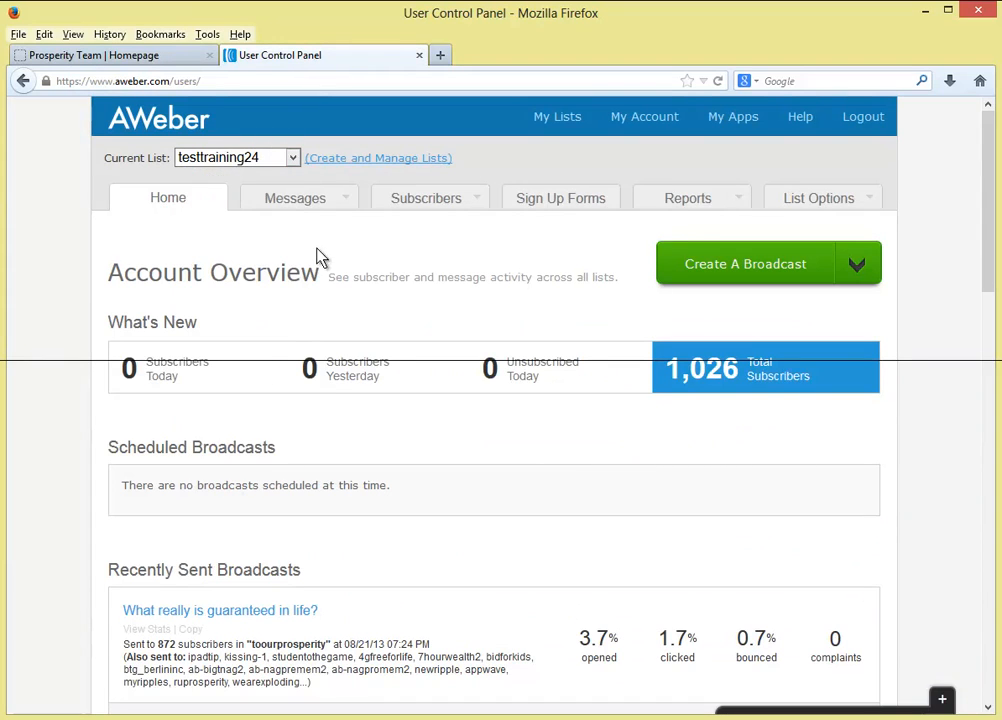
{"action": "mouse_move", "coordinate": [287, 208]}
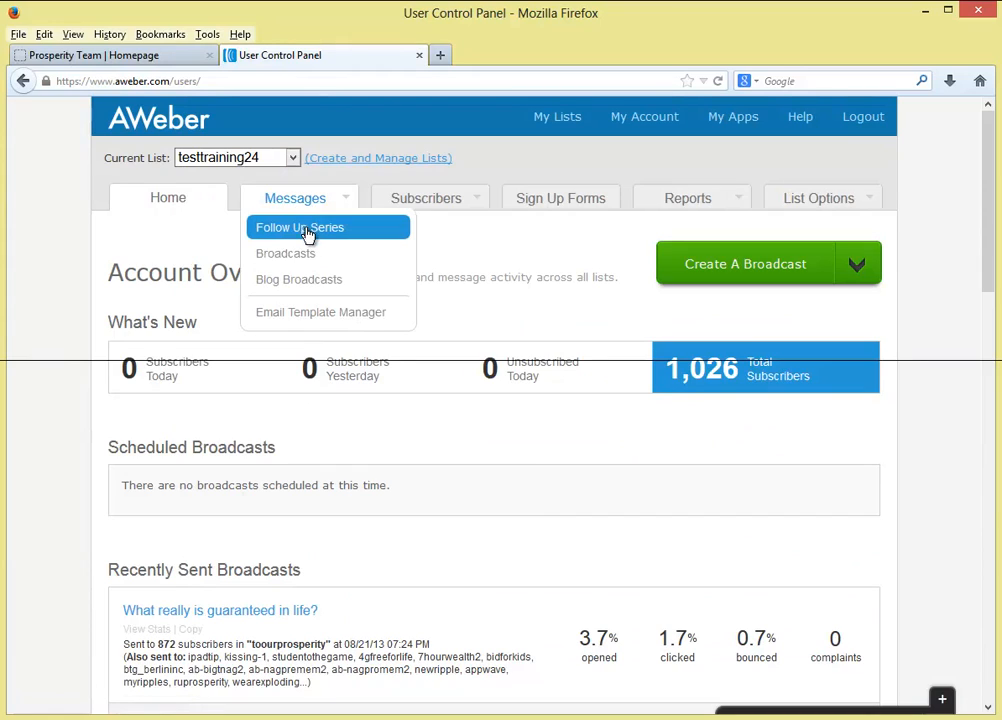
{"action": "left_click", "coordinate": [318, 232]}
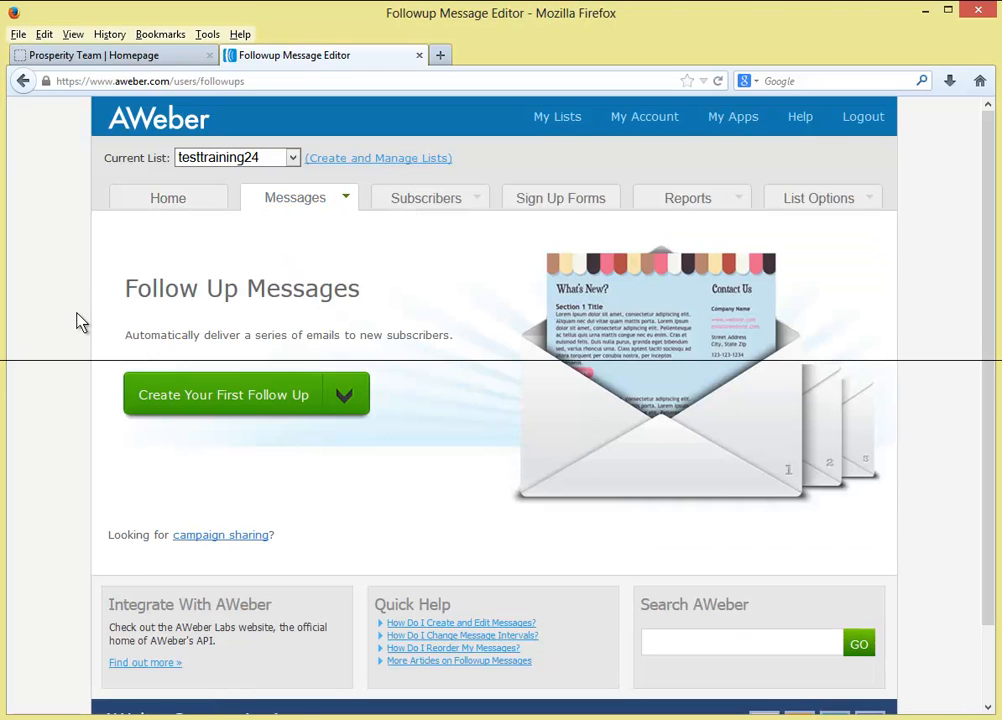
- Go to the Campaign Sharing page for loading a shared campaign code
{"action": "scroll", "coordinate": [78, 322], "scroll_direction": "down", "scroll_amount": 2}
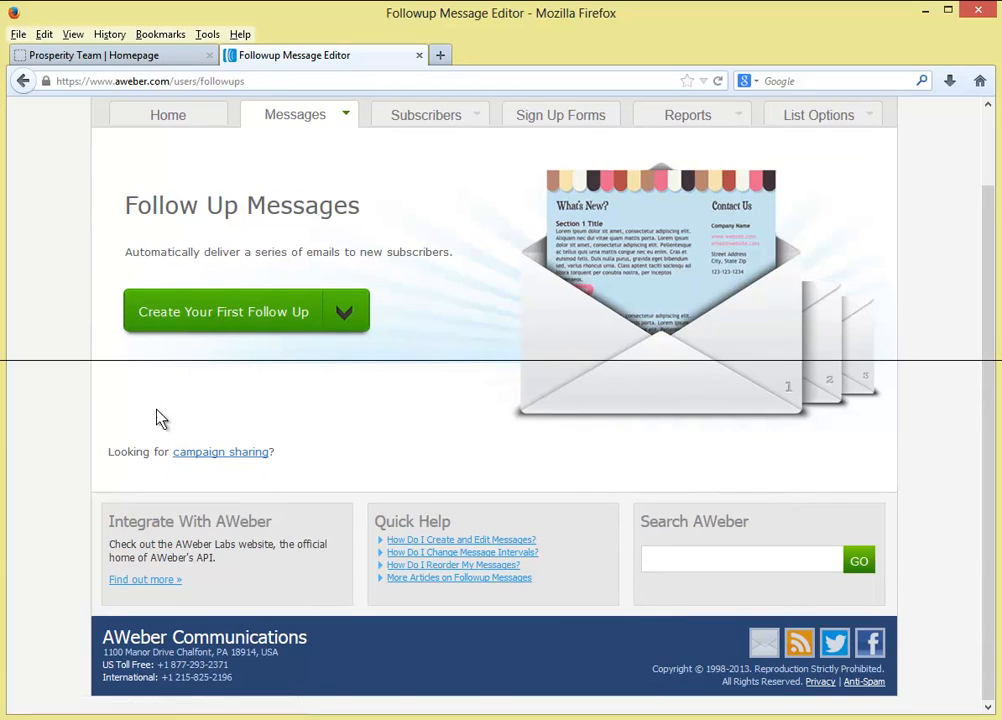
{"action": "left_click_drag", "start_coordinate": [107, 452], "coordinate": [290, 461]}
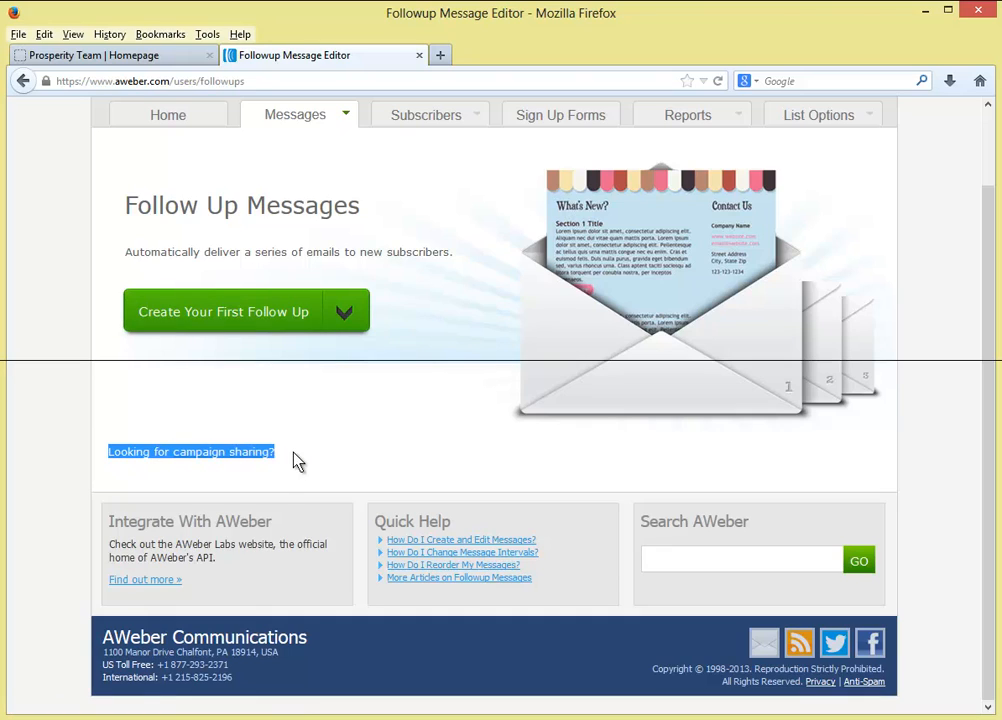
{"action": "left_click", "coordinate": [294, 461]}
{"action": "left_click", "coordinate": [245, 461]}
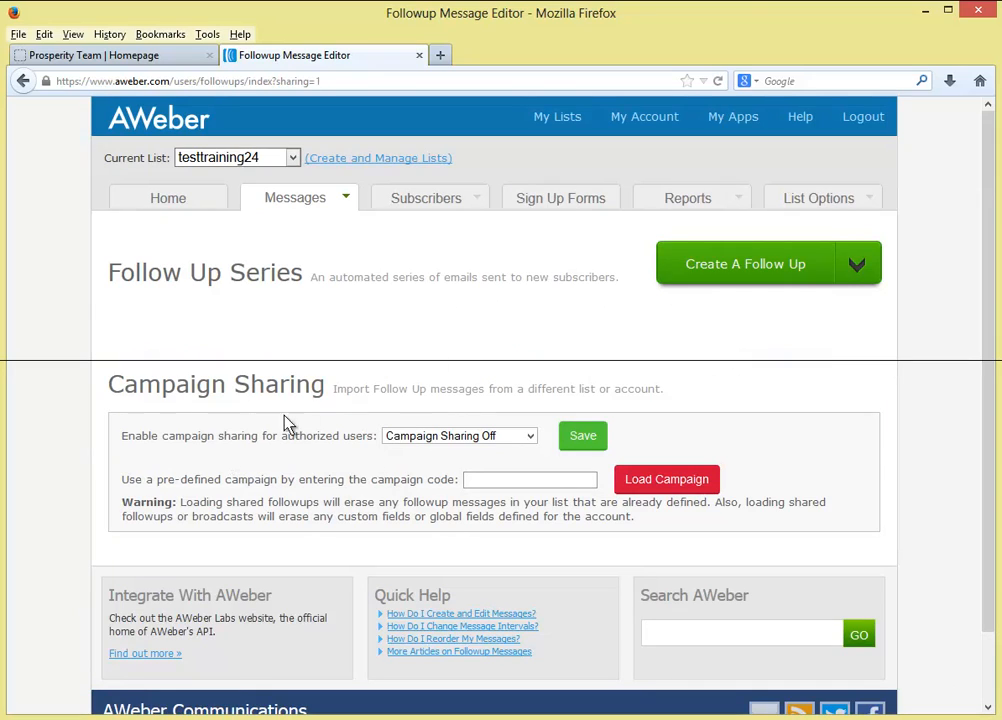
- Paste the copied Prosperity Team campaign code into the code field and load the shared campaign
{"action": "left_click", "coordinate": [498, 480]}
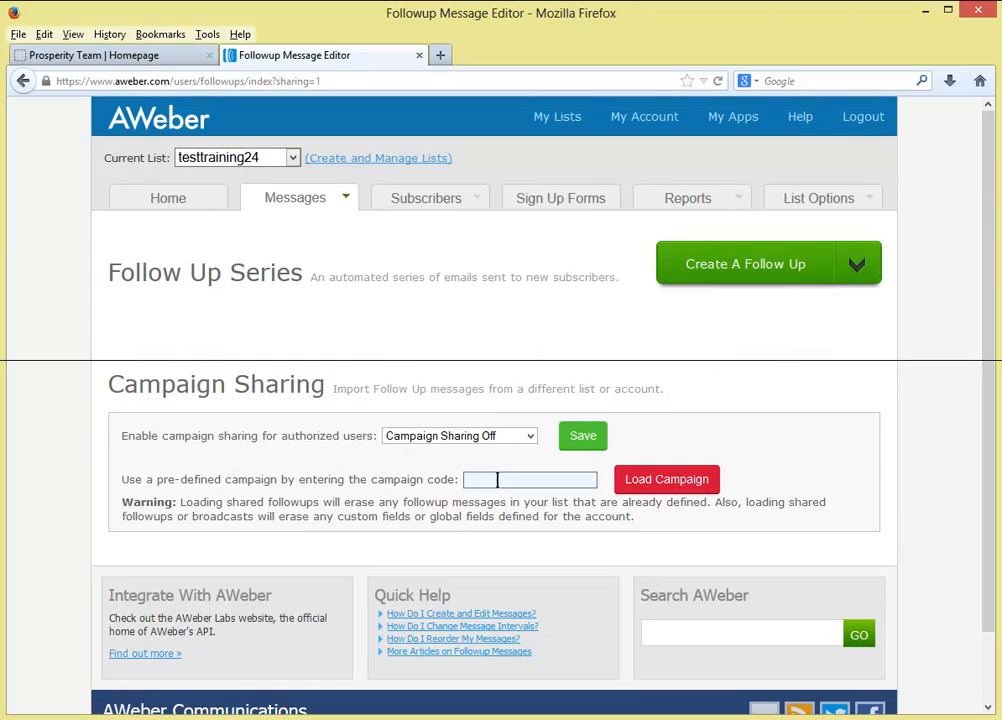
{"action": "left_click_drag", "start_coordinate": [113, 490], "coordinate": [461, 478]}
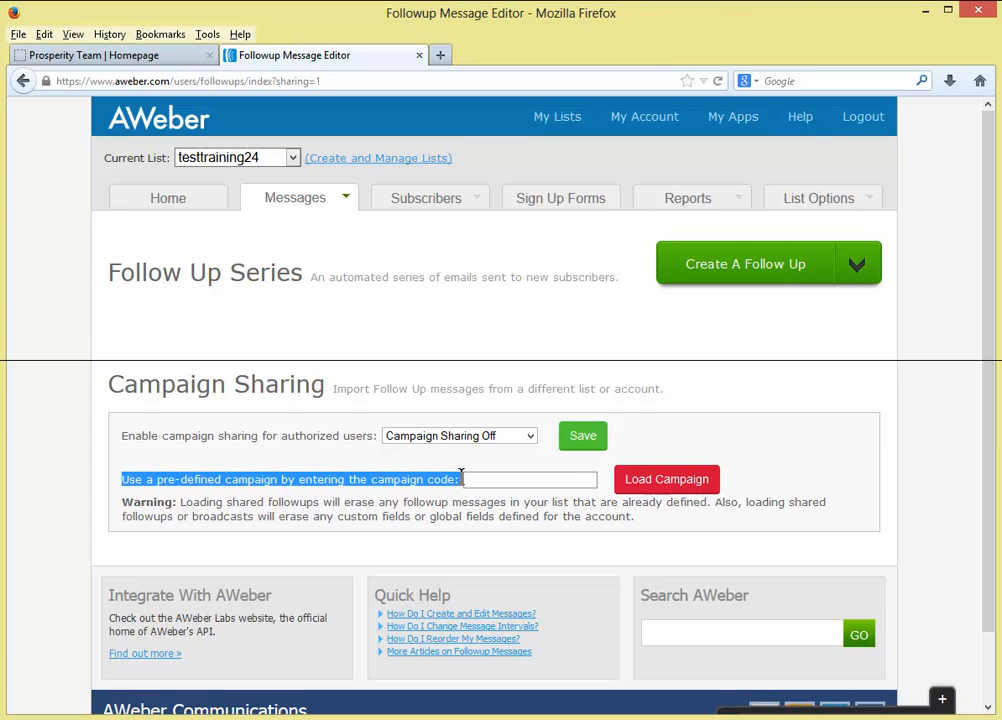
{"action": "left_click", "coordinate": [469, 480]}
{"action": "right_click", "coordinate": [484, 482]}
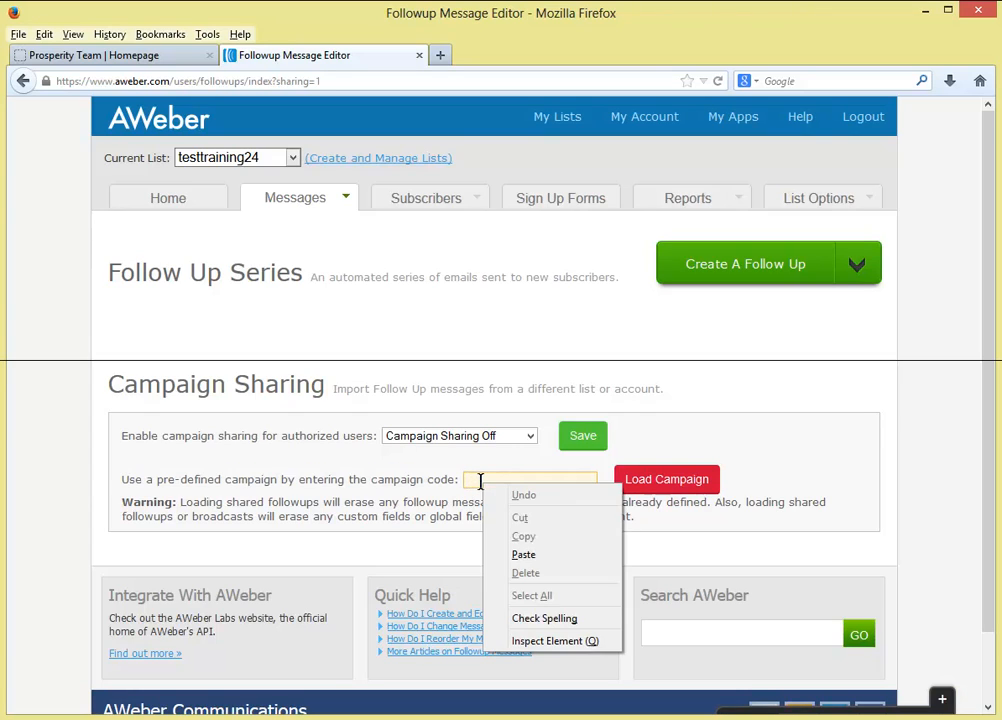
{"action": "left_click", "coordinate": [537, 556]}
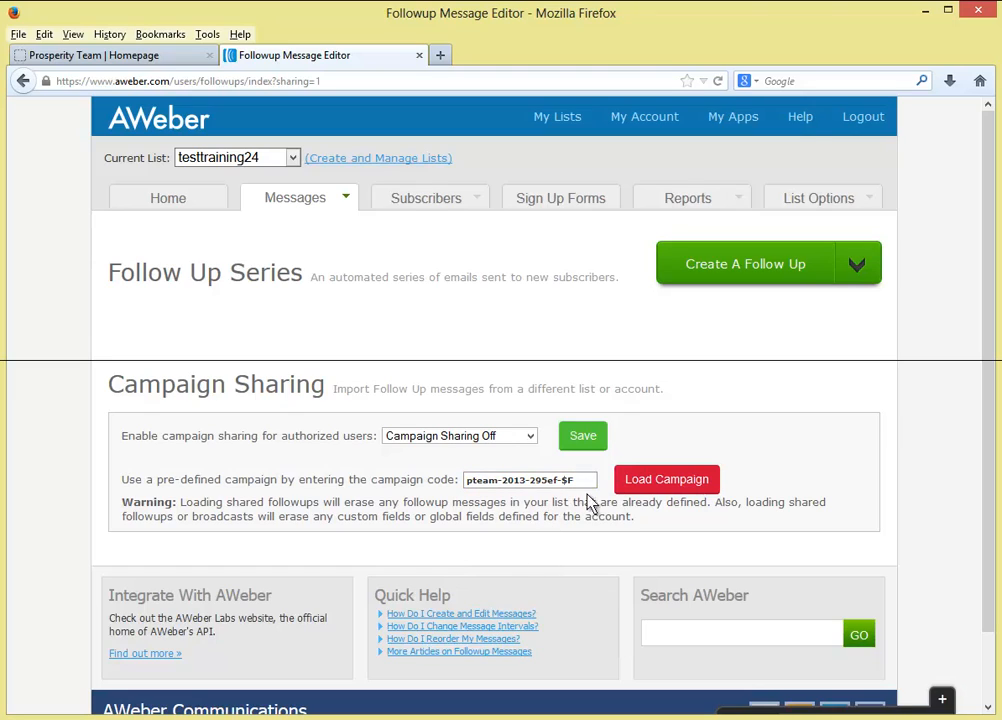
{"action": "left_click", "coordinate": [660, 482]}
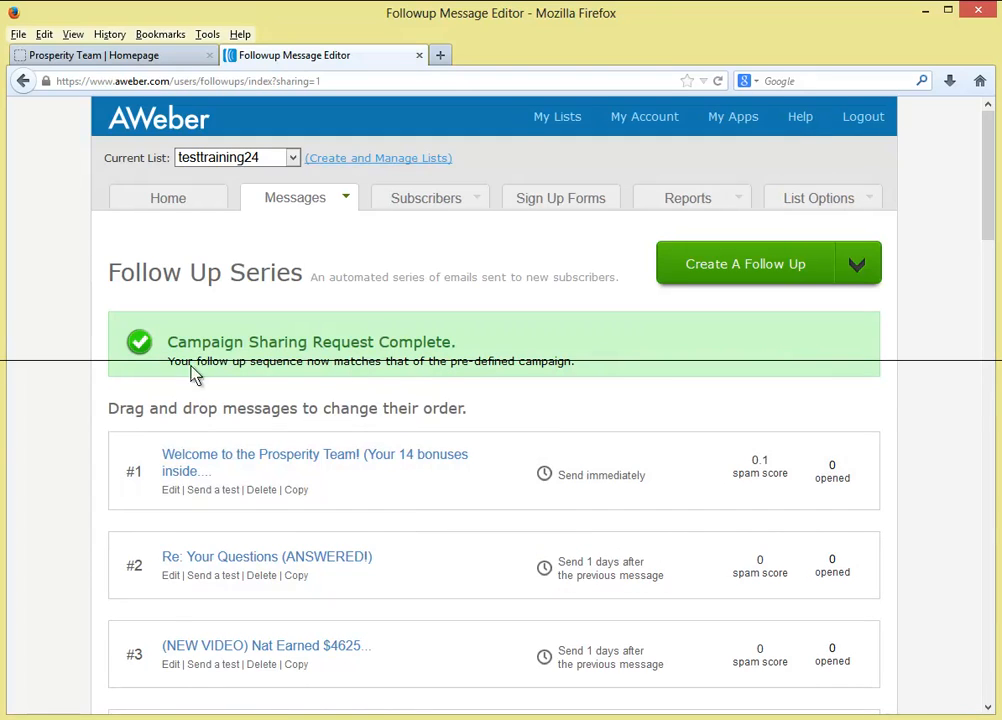
- Review the imported follow-ups #1–#20 in testtraining24 and return to the top of the list
{"action": "scroll", "coordinate": [128, 432], "scroll_direction": "down", "scroll_amount": 2}
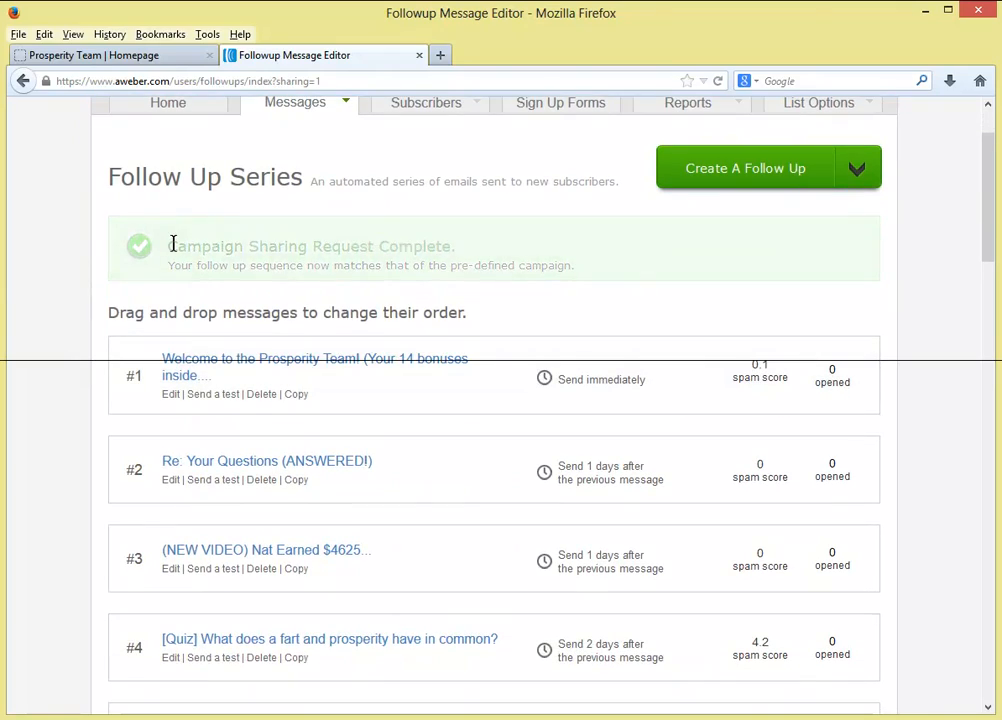
{"action": "scroll", "coordinate": [311, 432], "scroll_direction": "down", "scroll_amount": 10}
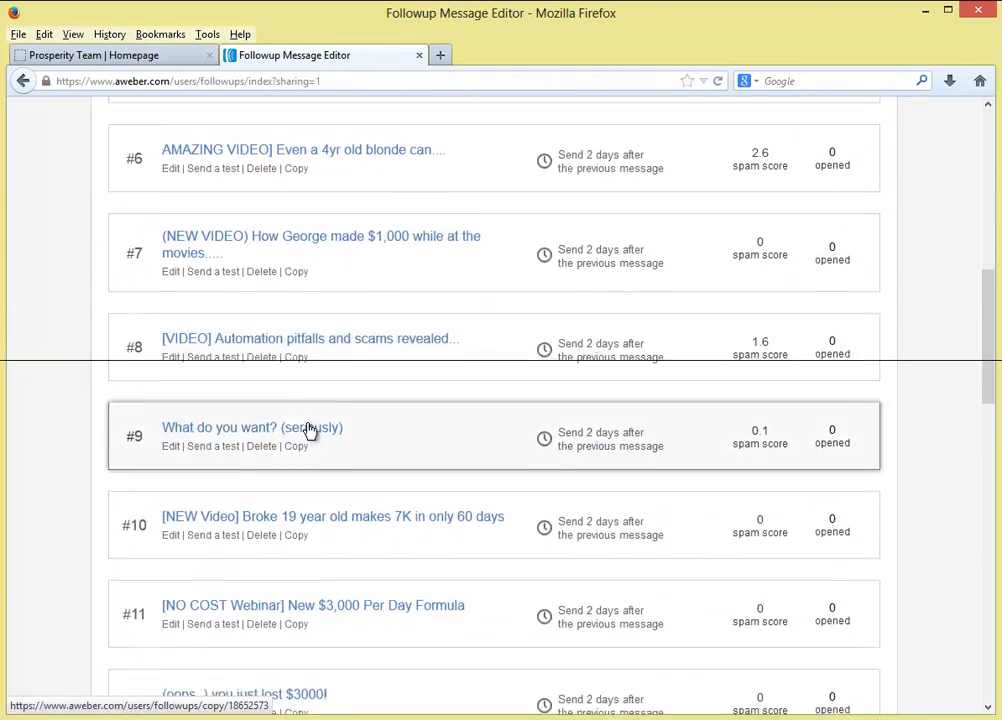
{"action": "scroll", "coordinate": [309, 430], "scroll_direction": "down", "scroll_amount": 9}
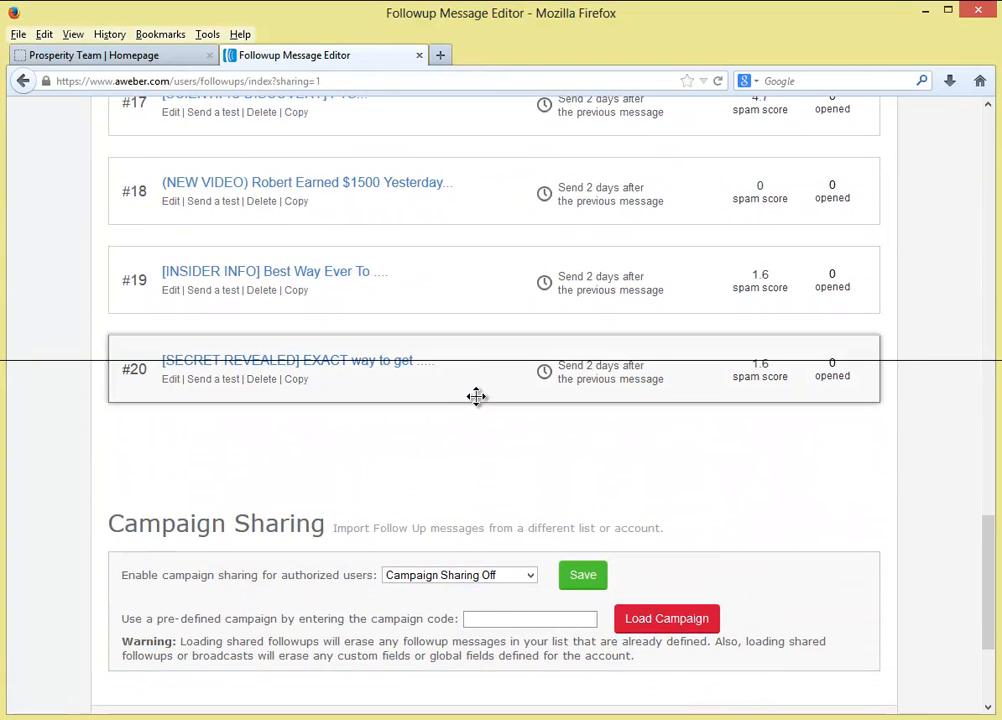
{"action": "scroll", "coordinate": [476, 396], "scroll_direction": "up", "scroll_amount": 14}
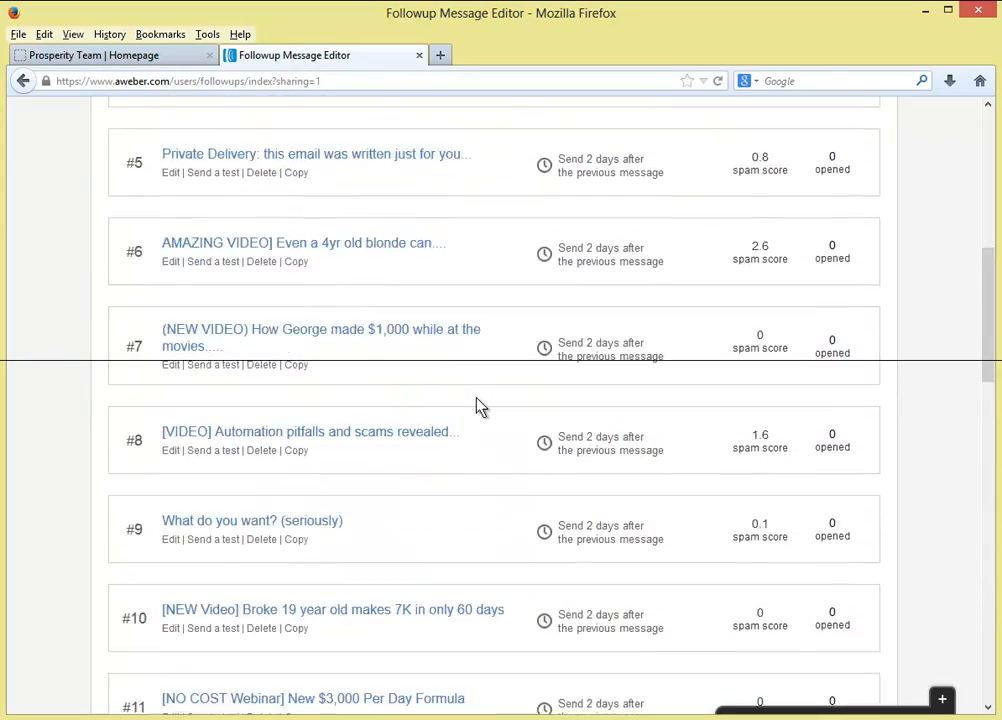
{"action": "scroll", "coordinate": [476, 404], "scroll_direction": "up", "scroll_amount": 5}
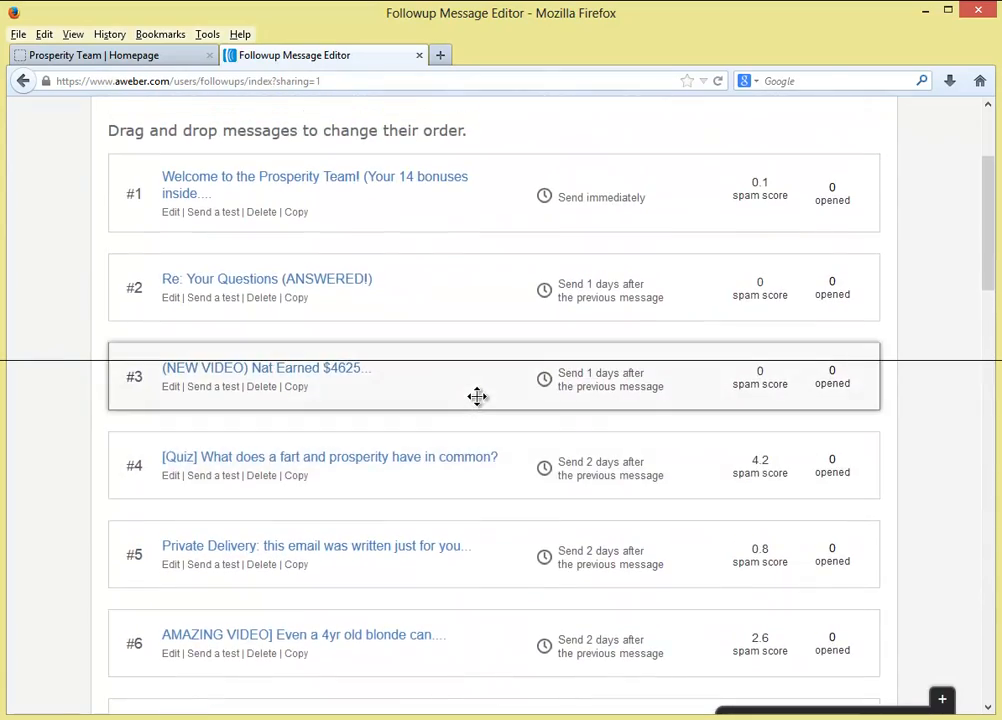
{"action": "scroll", "coordinate": [476, 396], "scroll_direction": "up", "scroll_amount": 3}
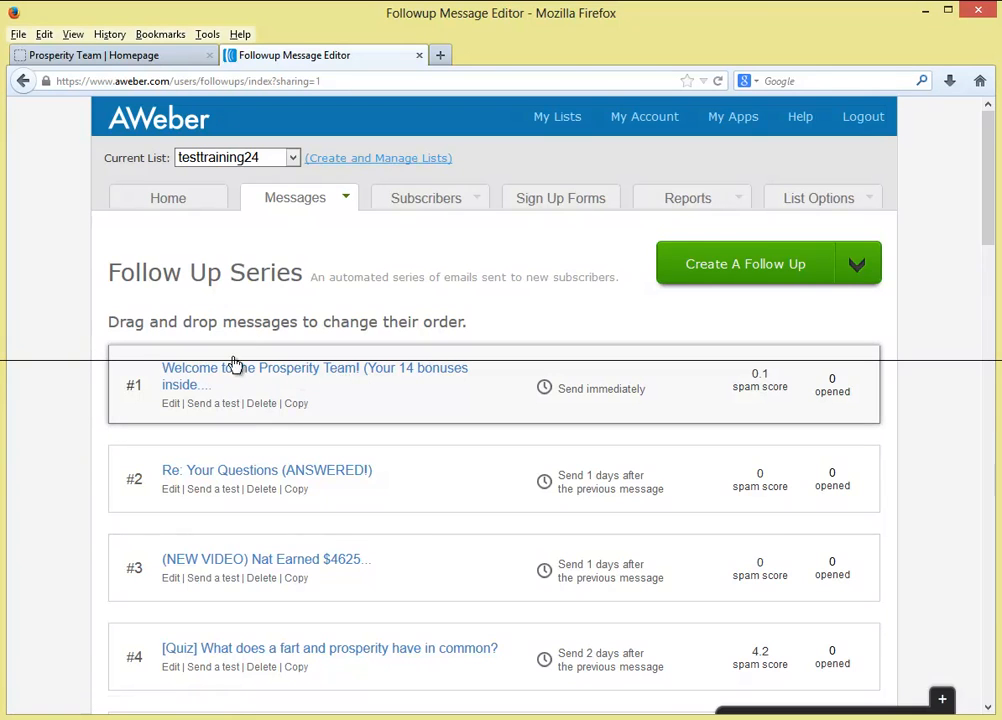
{"action": "scroll", "coordinate": [406, 403], "scroll_direction": "down", "scroll_amount": 3}
{"action": "scroll", "coordinate": [406, 403], "scroll_direction": "down", "scroll_amount": 3}
{"action": "scroll", "coordinate": [406, 403], "scroll_direction": "up", "scroll_amount": 5}
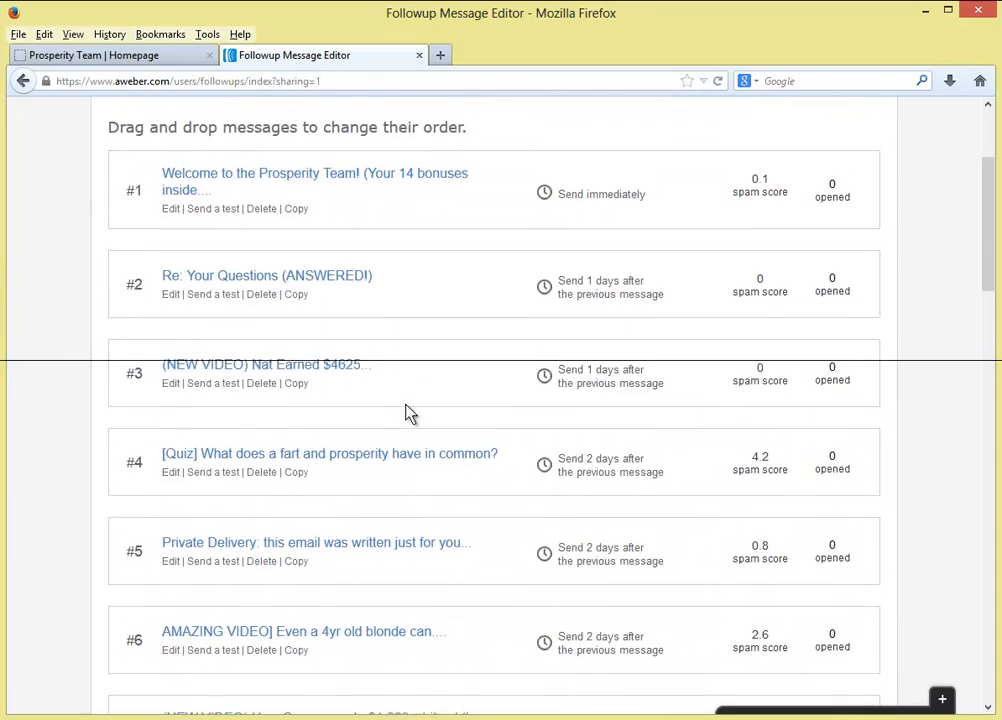
{"action": "scroll", "coordinate": [406, 403], "scroll_direction": "up", "scroll_amount": 2}
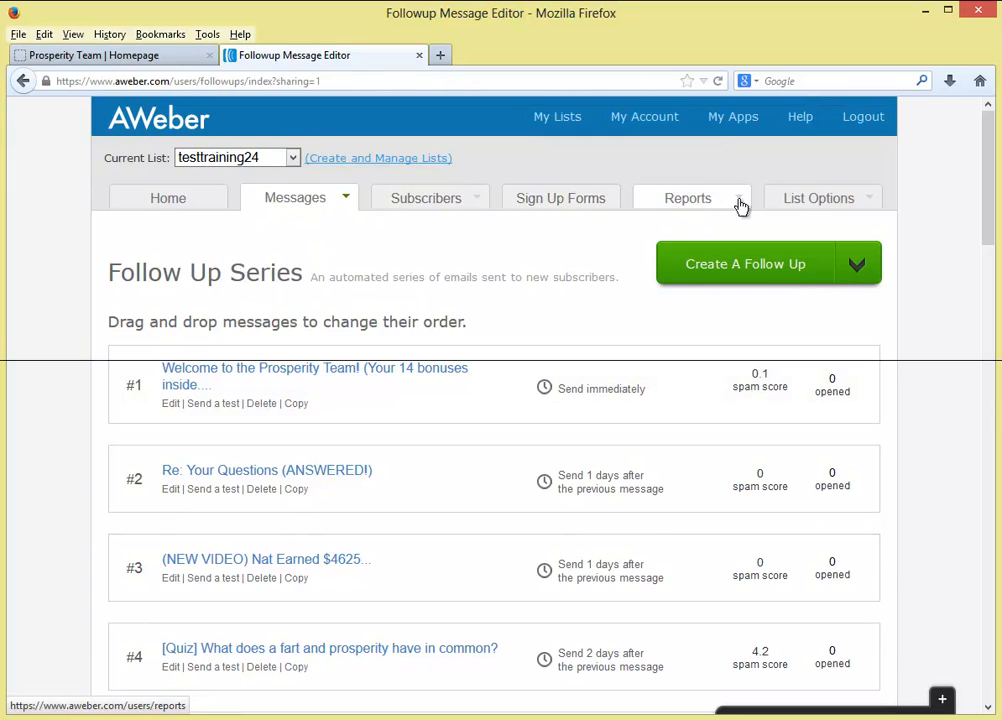
{"action": "mouse_move", "coordinate": [783, 204]}
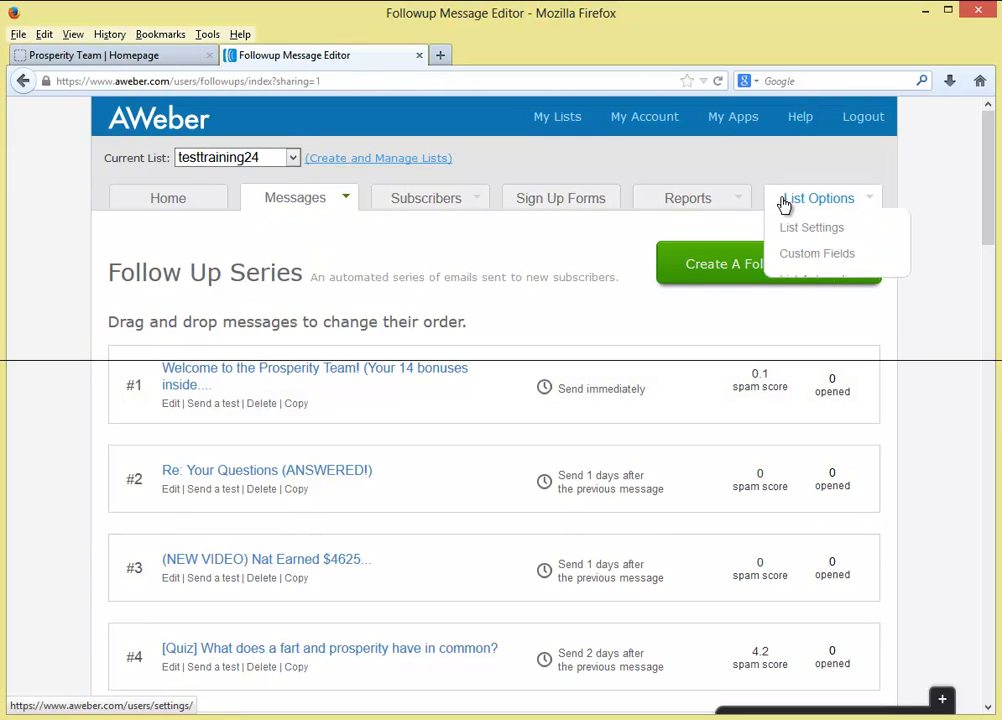
- Open testtraining24's Personalize Your List settings and scroll to the Empower Network global snippet
{"action": "left_click", "coordinate": [841, 235]}
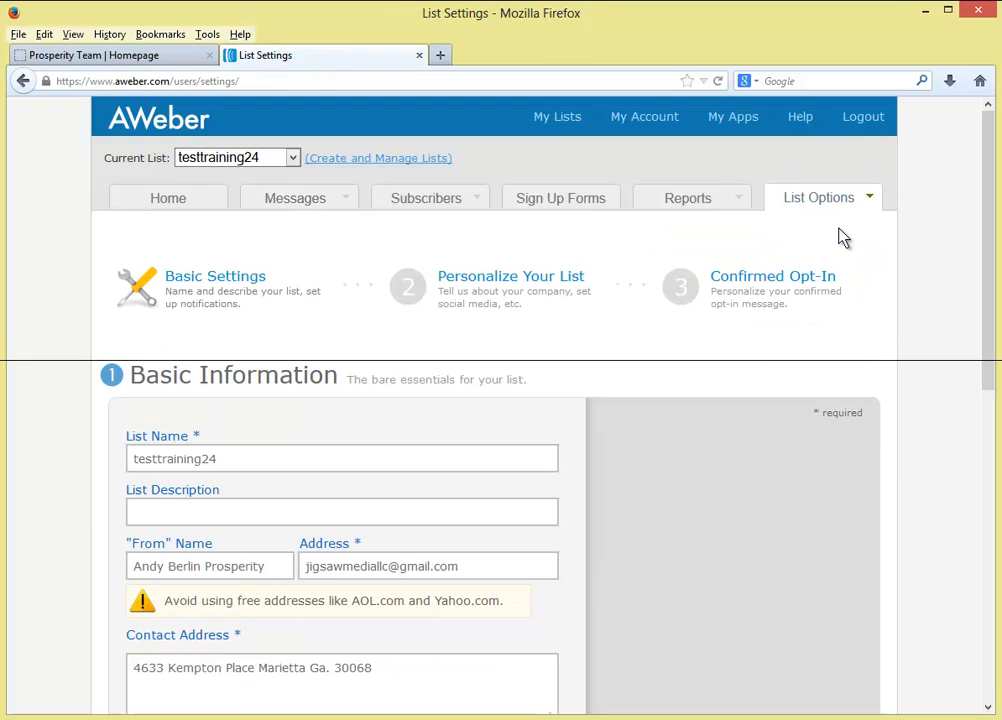
{"action": "left_click", "coordinate": [507, 296]}
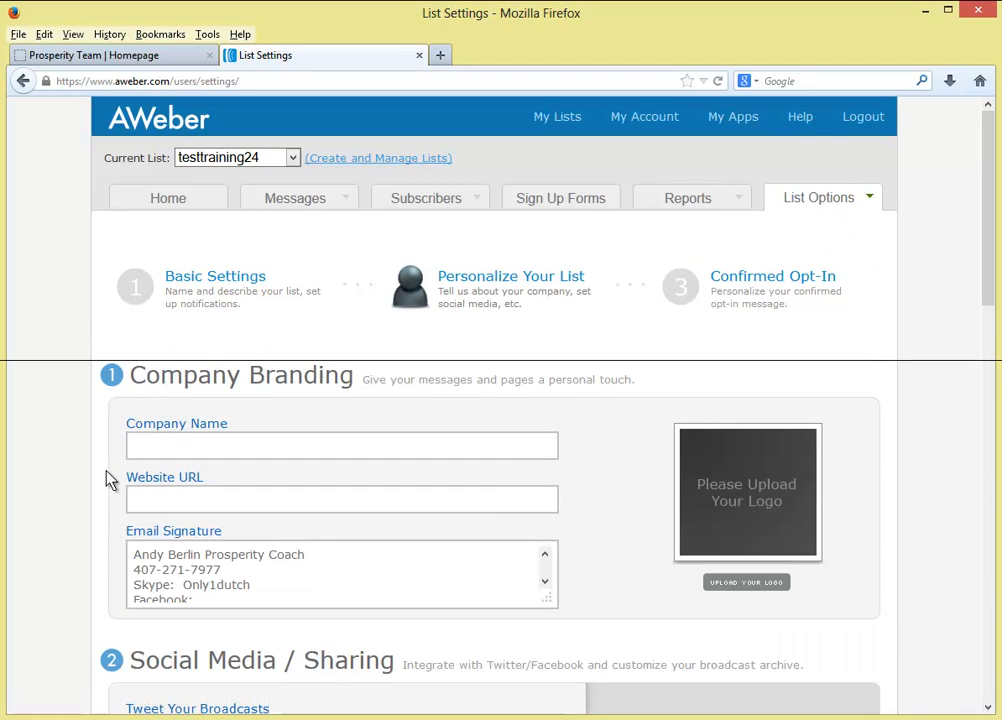
{"action": "scroll", "coordinate": [105, 478], "scroll_direction": "down", "scroll_amount": 6}
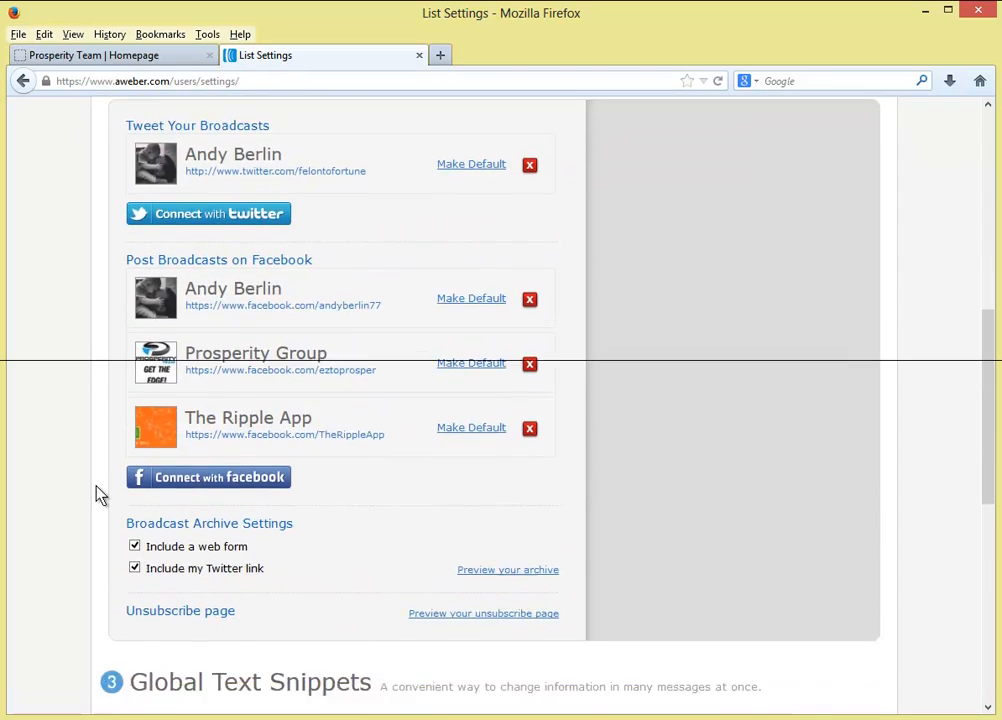
{"action": "scroll", "coordinate": [98, 492], "scroll_direction": "down", "scroll_amount": 5}
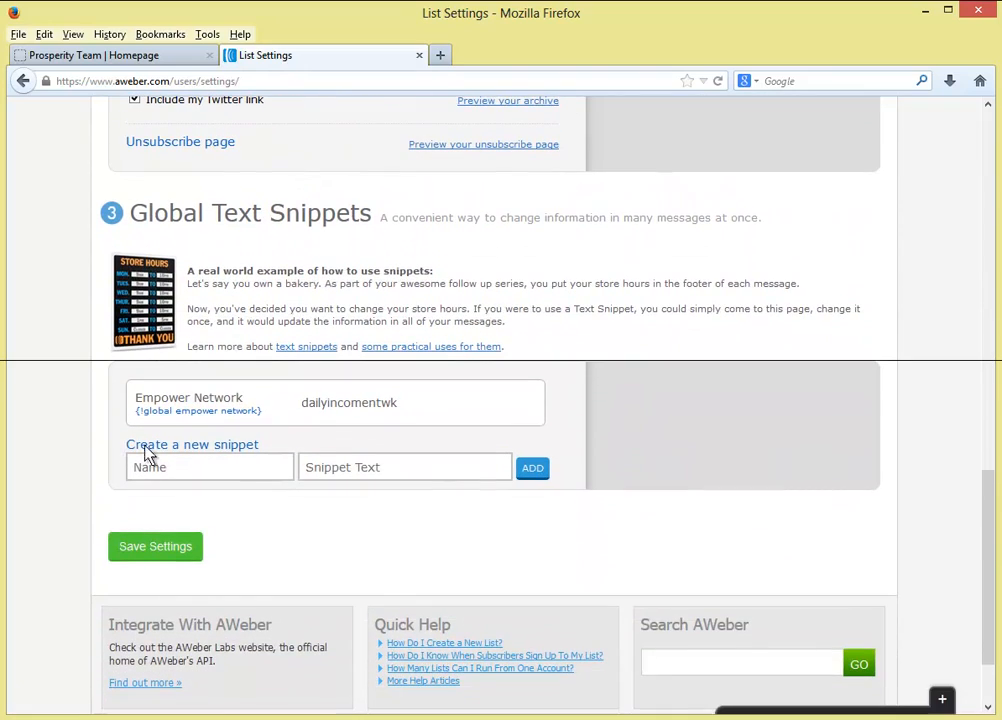
{"action": "mouse_move", "coordinate": [175, 400]}
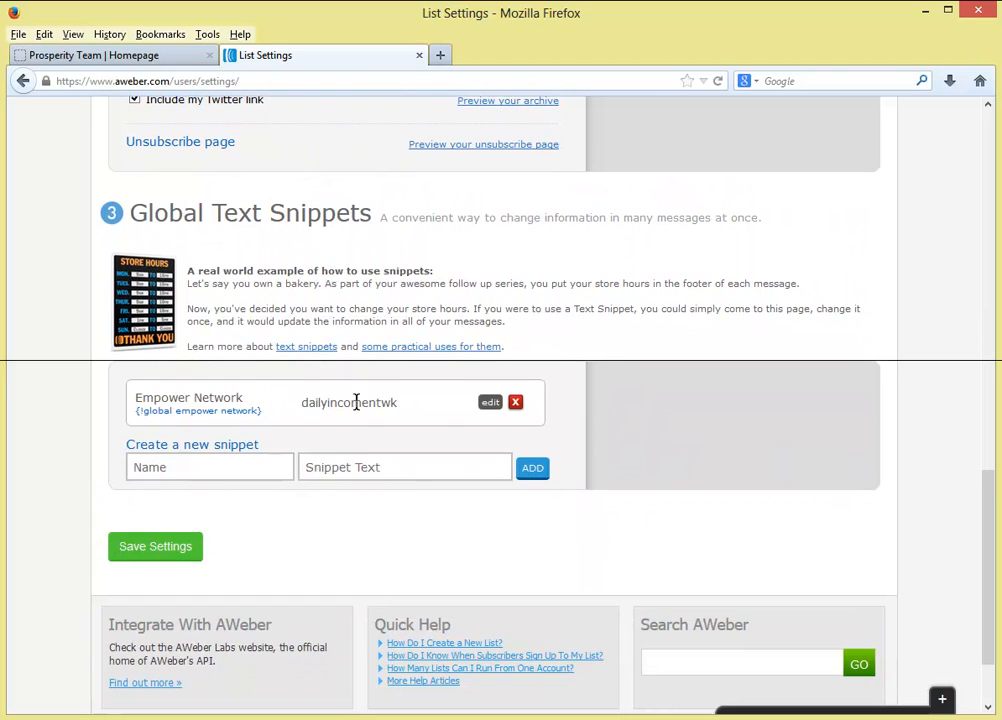
- Replace the Empower Network snippet text with studentofthegame, update it, and save the list settings
{"action": "left_click_drag", "start_coordinate": [305, 414], "coordinate": [408, 416]}
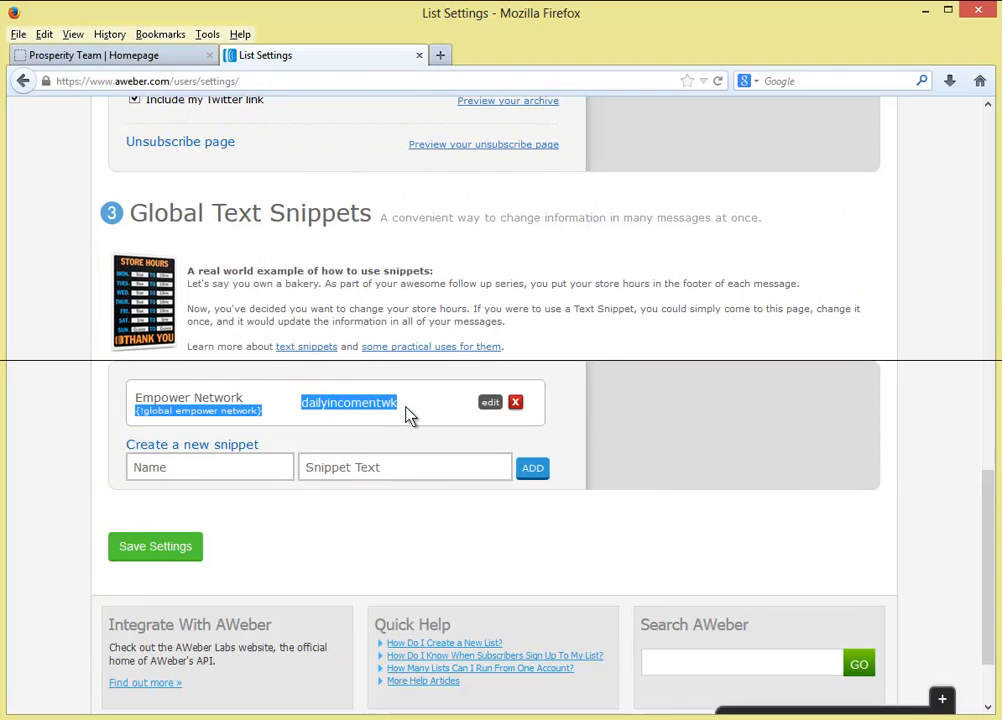
{"action": "left_click", "coordinate": [424, 407]}
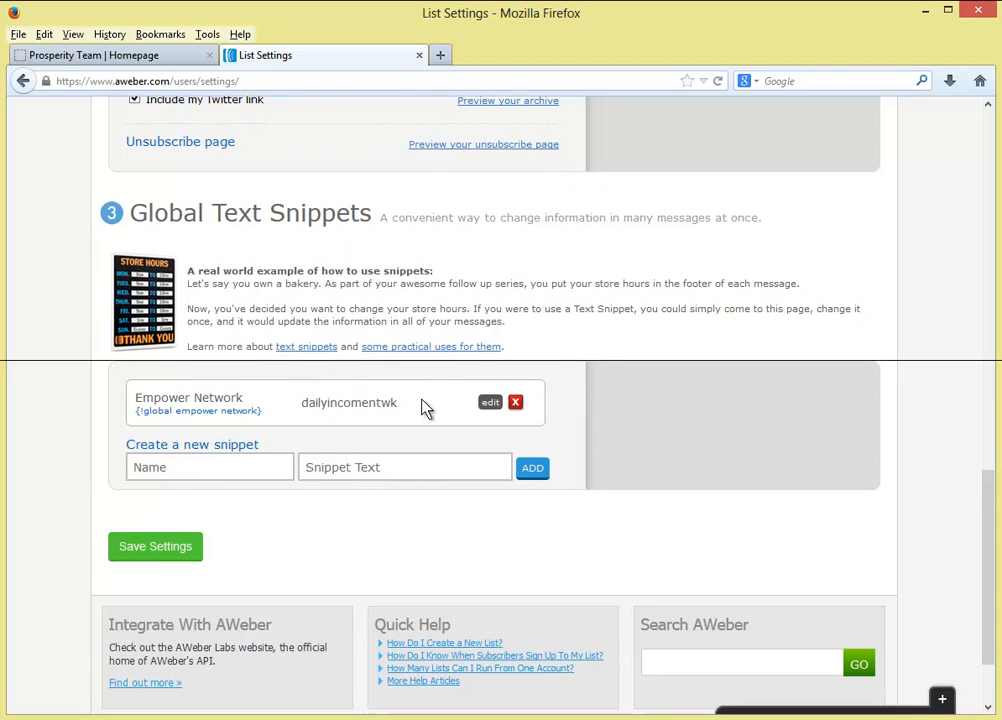
{"action": "left_click", "coordinate": [487, 404]}
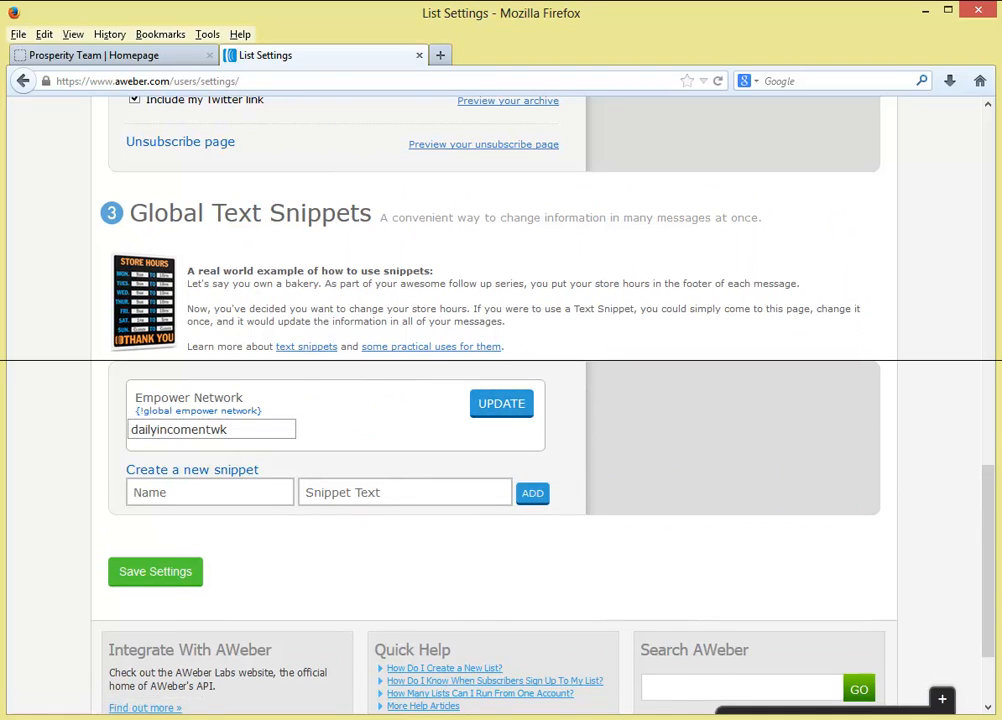
{"action": "left_click_drag", "start_coordinate": [227, 429], "coordinate": [117, 433]}
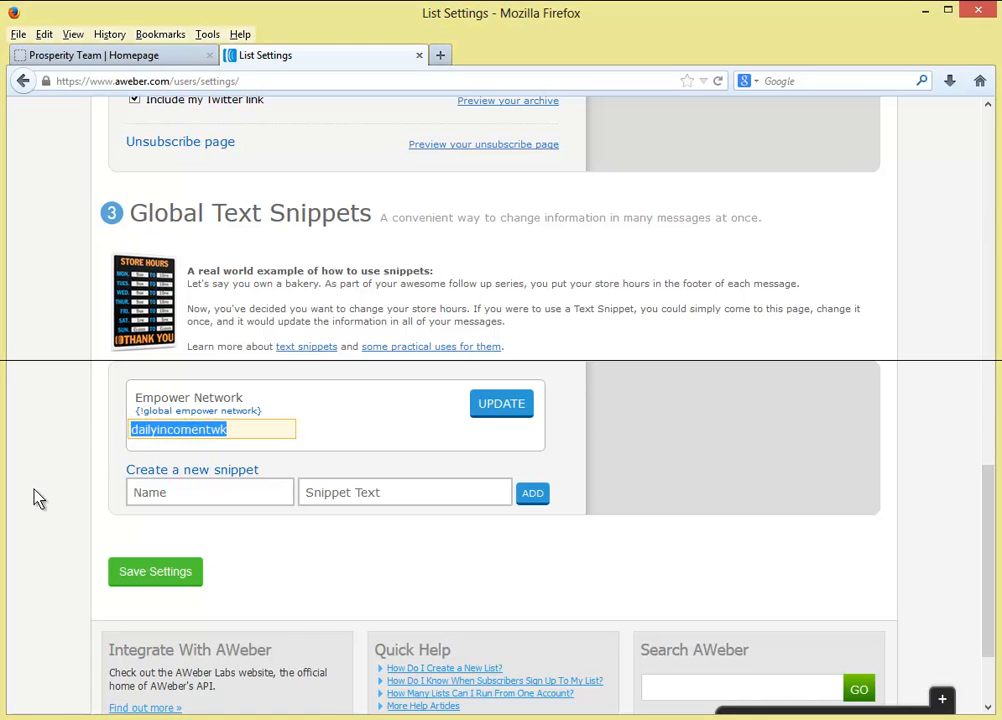
{"action": "type", "text": "studentofthegame"}
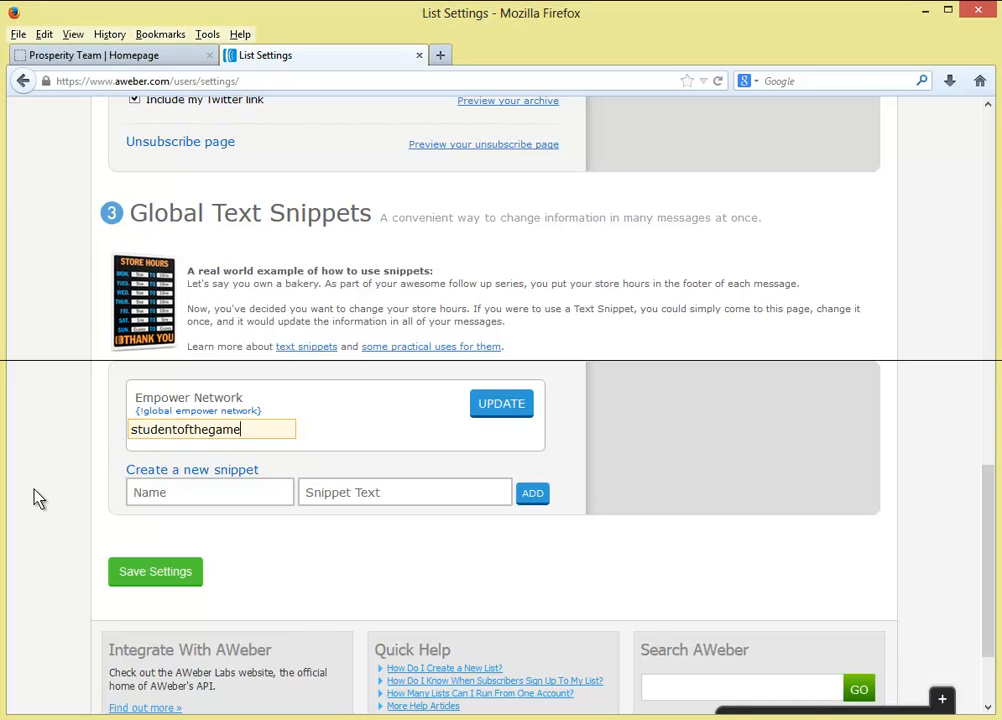
{"action": "left_click", "coordinate": [490, 404]}
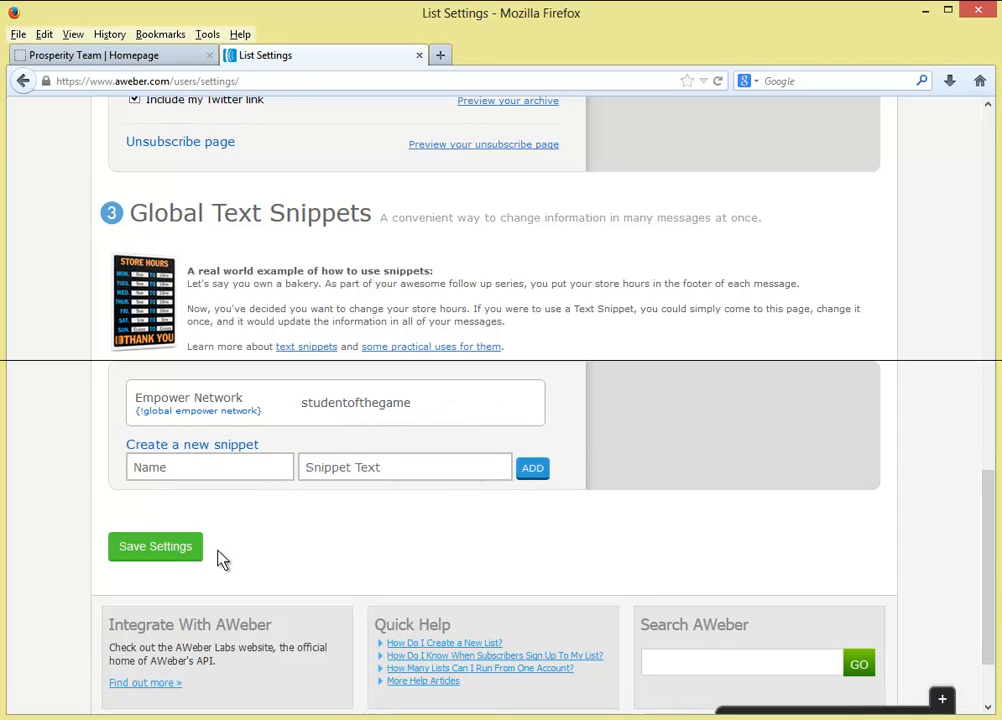
{"action": "left_click", "coordinate": [155, 547]}
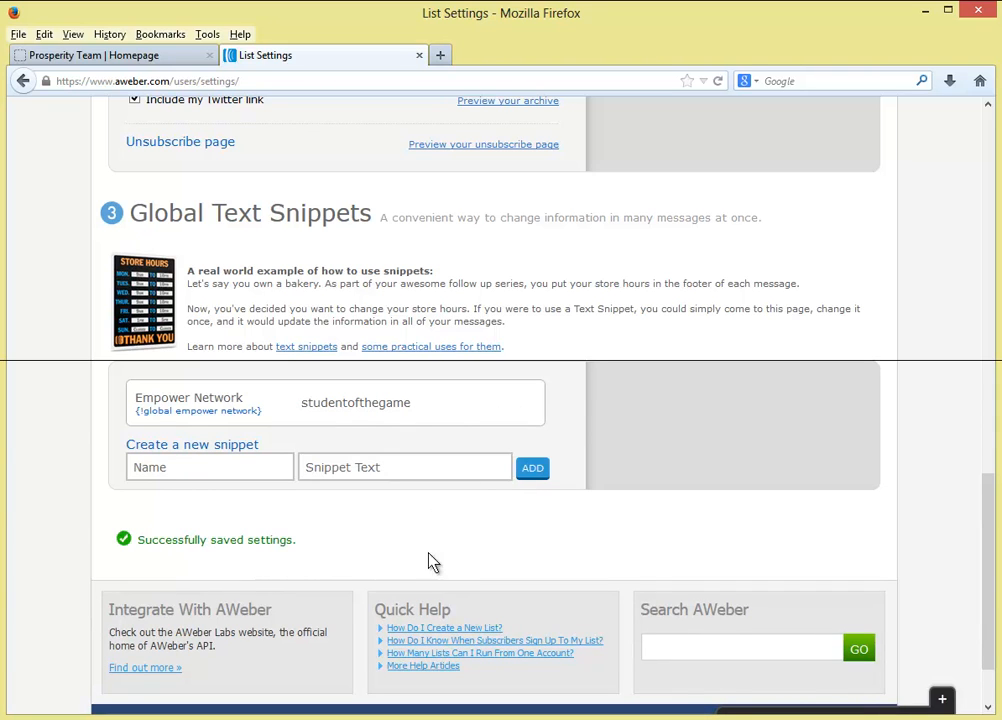
{"action": "scroll", "coordinate": [400, 345], "scroll_direction": "up", "scroll_amount": 12}
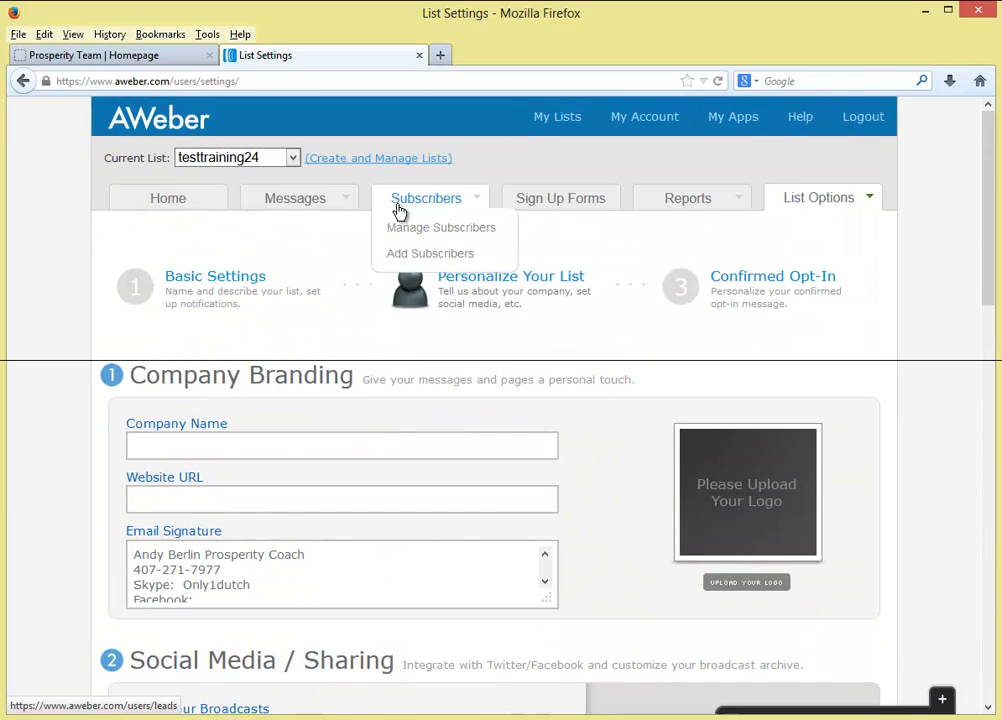
- Go to the Follow Up Series and edit message #1, 'Welcome to the Prosperity Team!'
{"action": "mouse_move", "coordinate": [315, 207]}
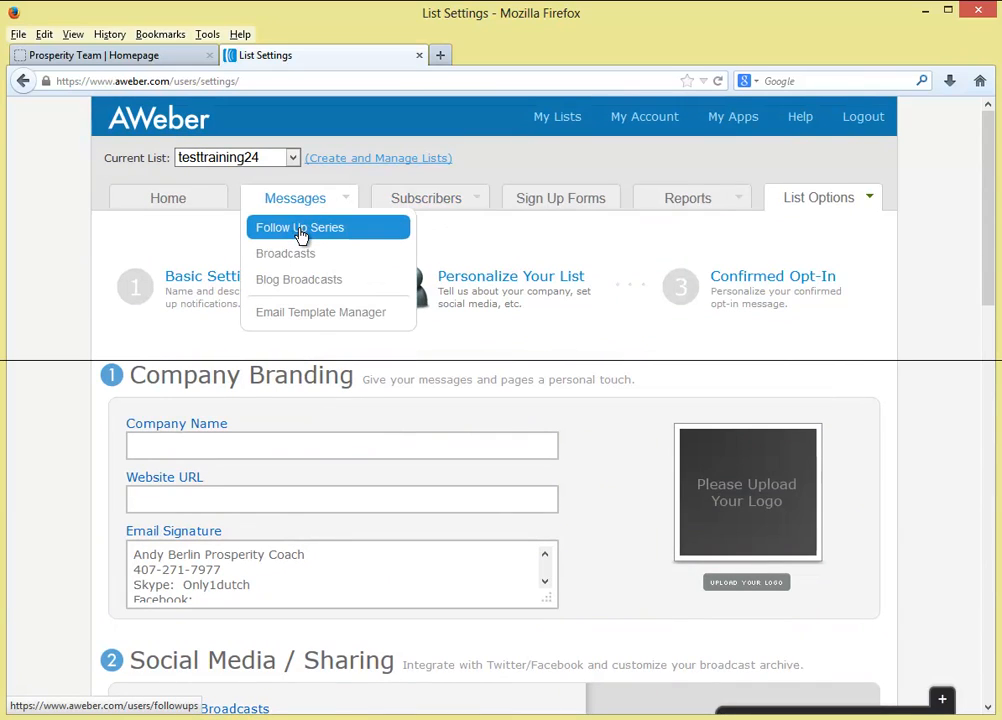
{"action": "left_click", "coordinate": [300, 229]}
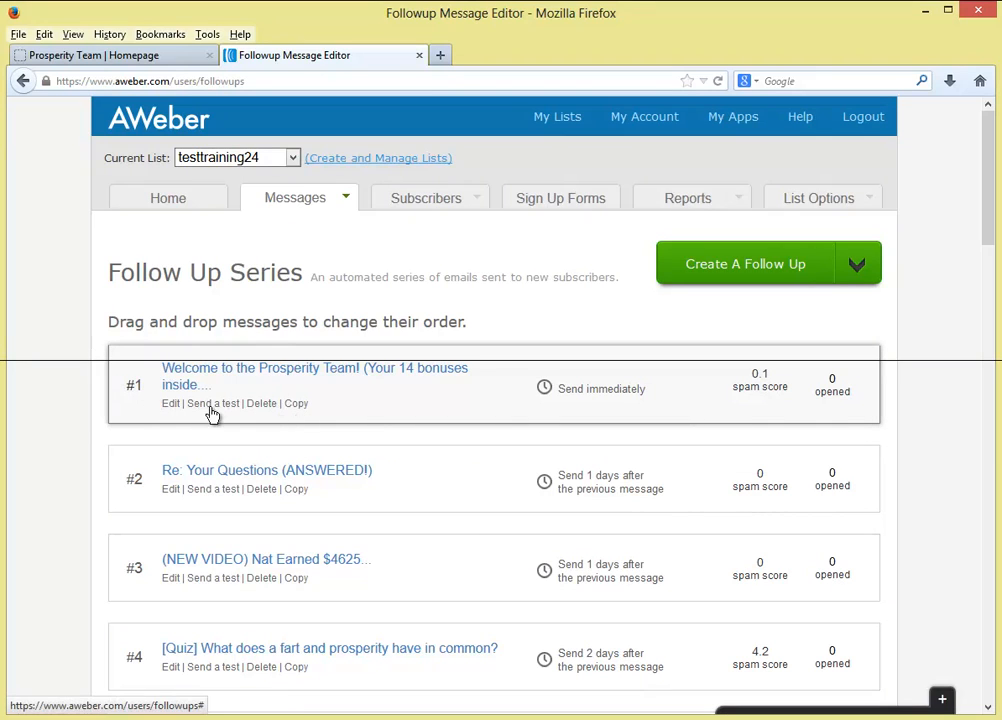
{"action": "left_click", "coordinate": [171, 404]}
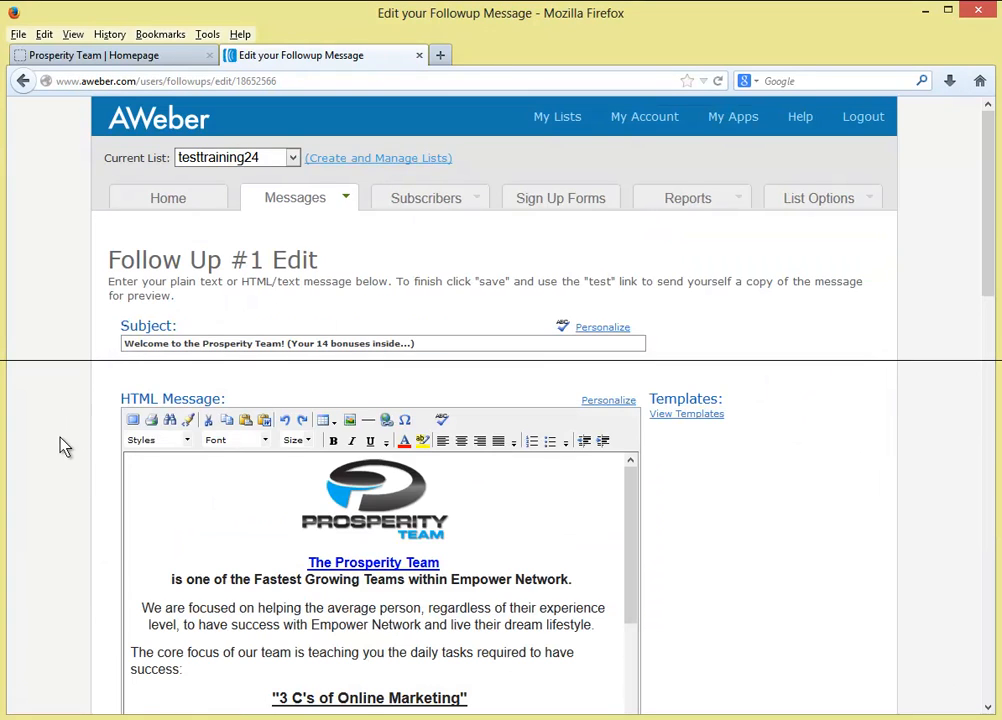
{"action": "scroll", "coordinate": [63, 445], "scroll_direction": "down", "scroll_amount": 5}
{"action": "left_click_drag", "start_coordinate": [297, 340], "coordinate": [297, 362]}
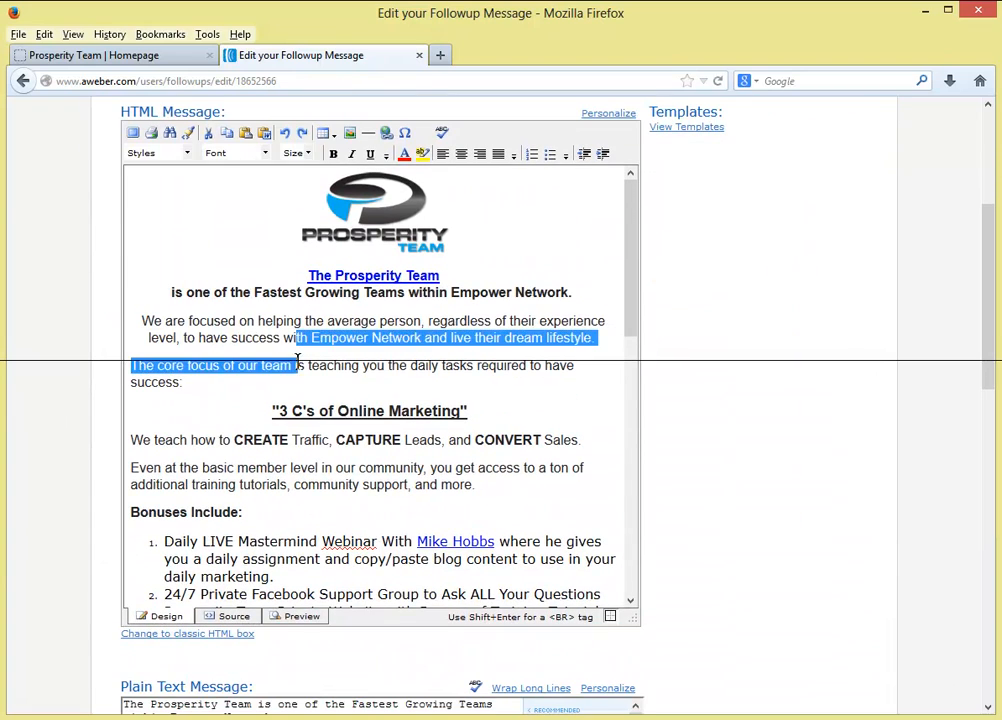
{"action": "left_click", "coordinate": [239, 380]}
{"action": "left_click_drag", "start_coordinate": [248, 333], "coordinate": [412, 337]}
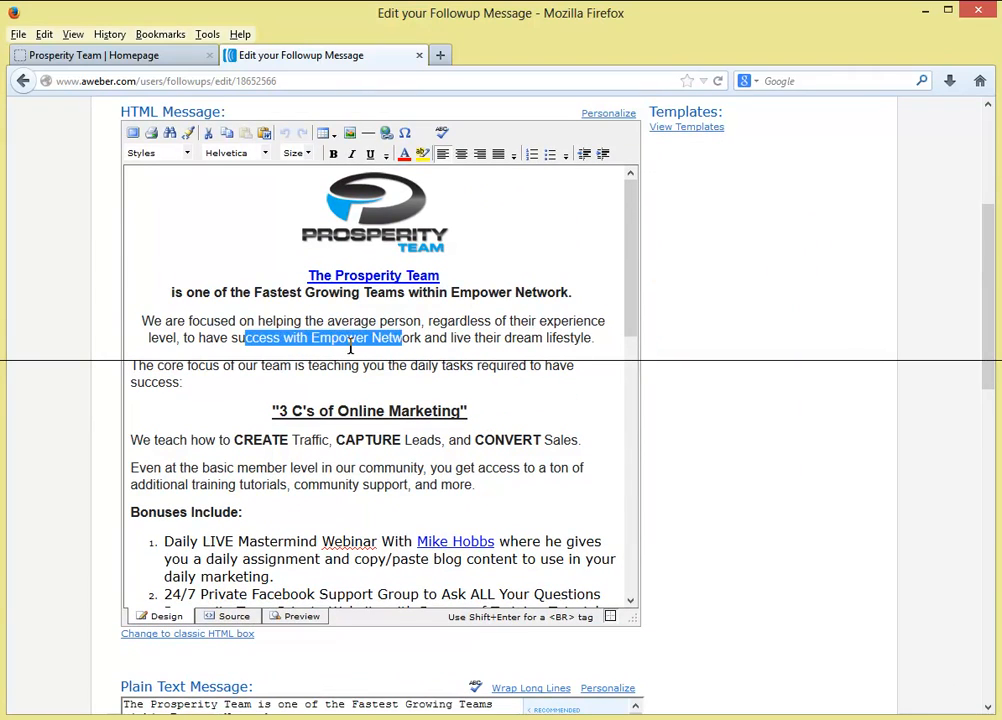
{"action": "left_click", "coordinate": [266, 409]}
{"action": "scroll", "coordinate": [265, 409], "scroll_direction": "down", "scroll_amount": 2}
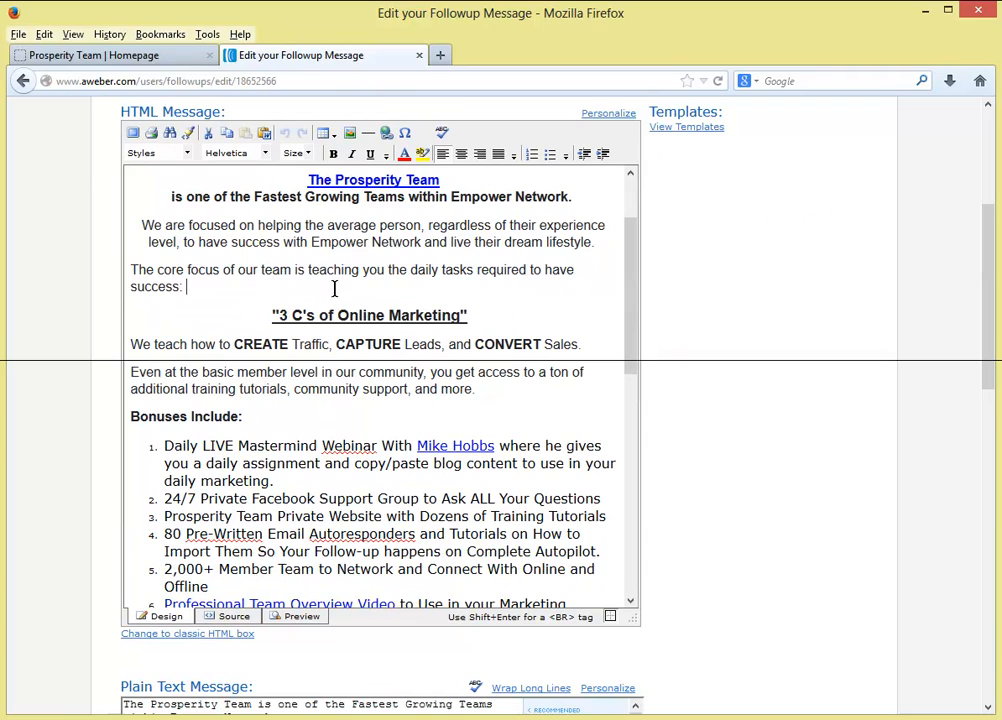
{"action": "left_click_drag", "start_coordinate": [334, 288], "coordinate": [324, 304]}
{"action": "left_click_drag", "start_coordinate": [214, 270], "coordinate": [322, 304]}
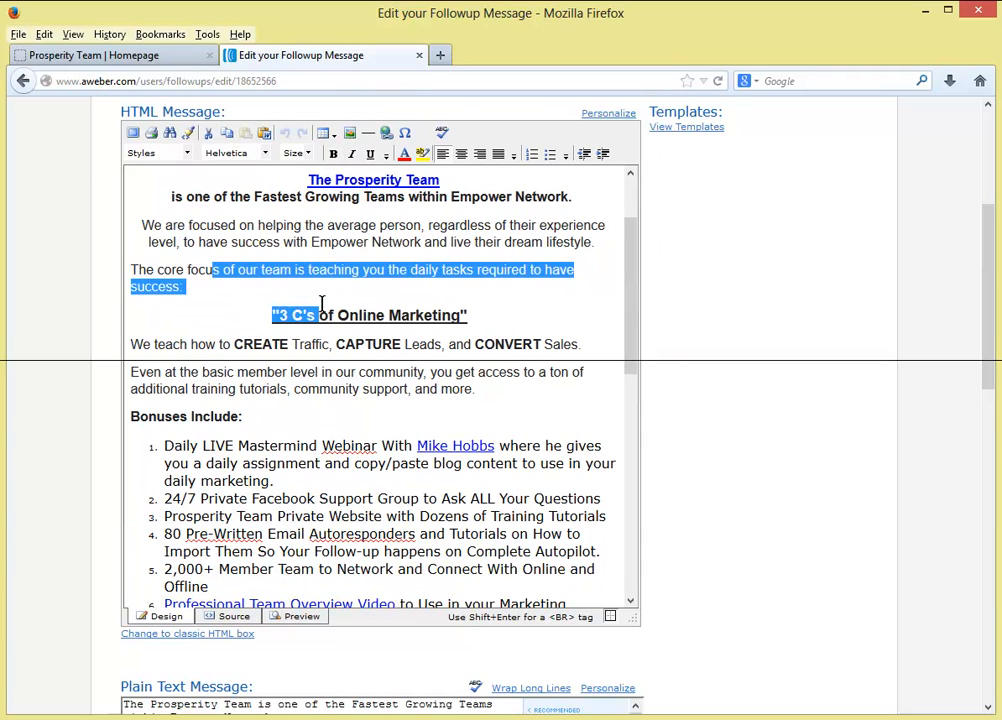
{"action": "left_click", "coordinate": [303, 316]}
{"action": "scroll", "coordinate": [253, 394], "scroll_direction": "down", "scroll_amount": 13}
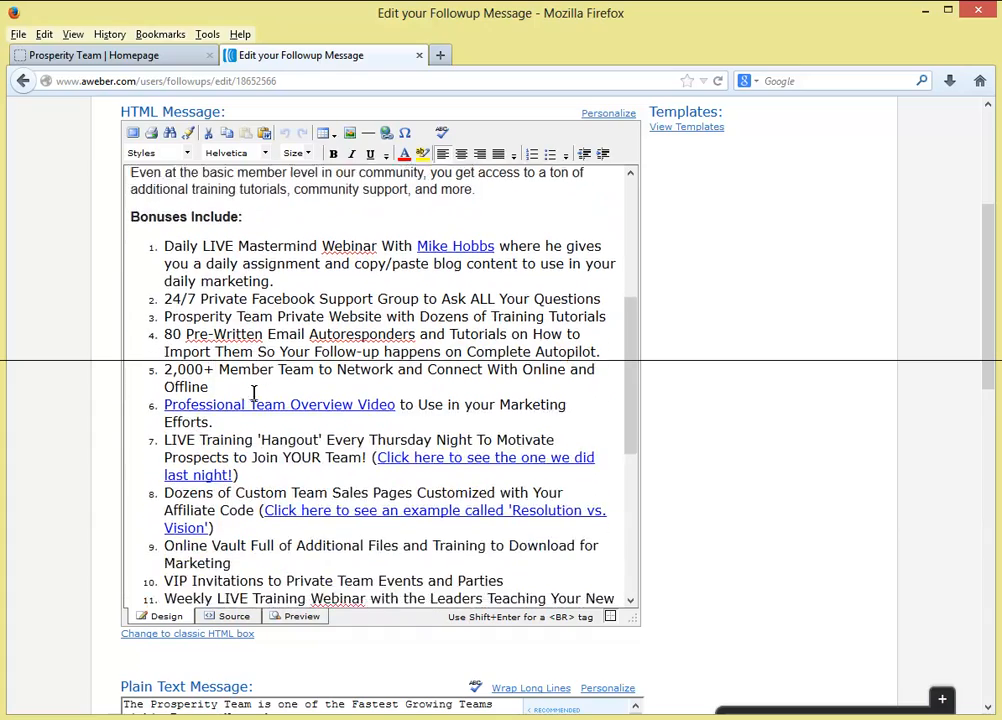
{"action": "scroll", "coordinate": [253, 394], "scroll_direction": "down", "scroll_amount": 1}
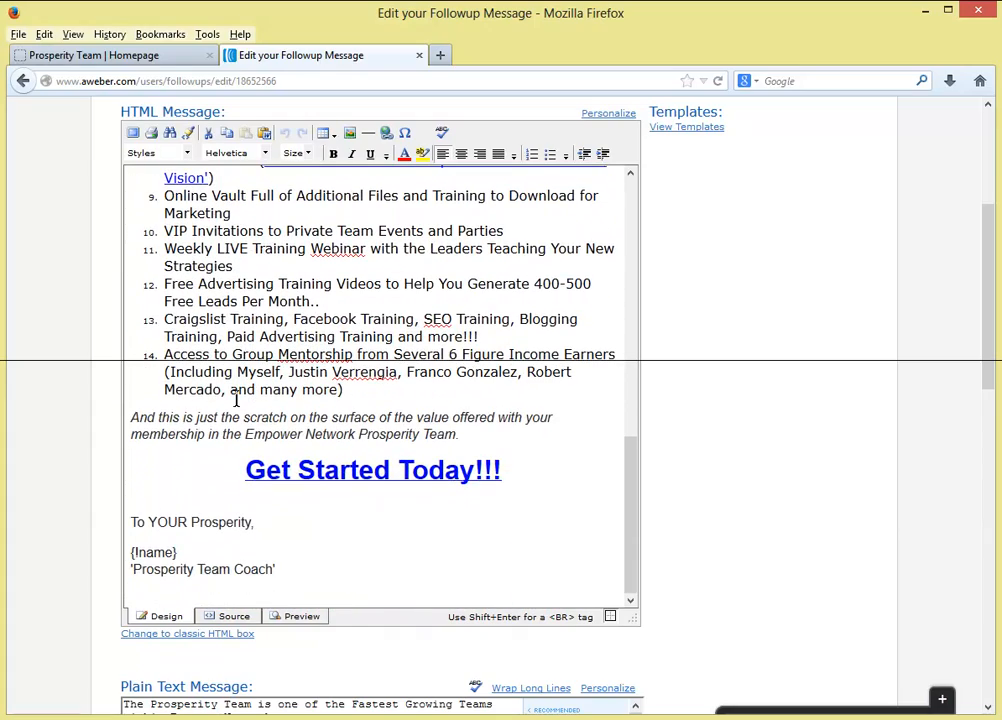
{"action": "scroll", "coordinate": [236, 400], "scroll_direction": "down", "scroll_amount": 4}
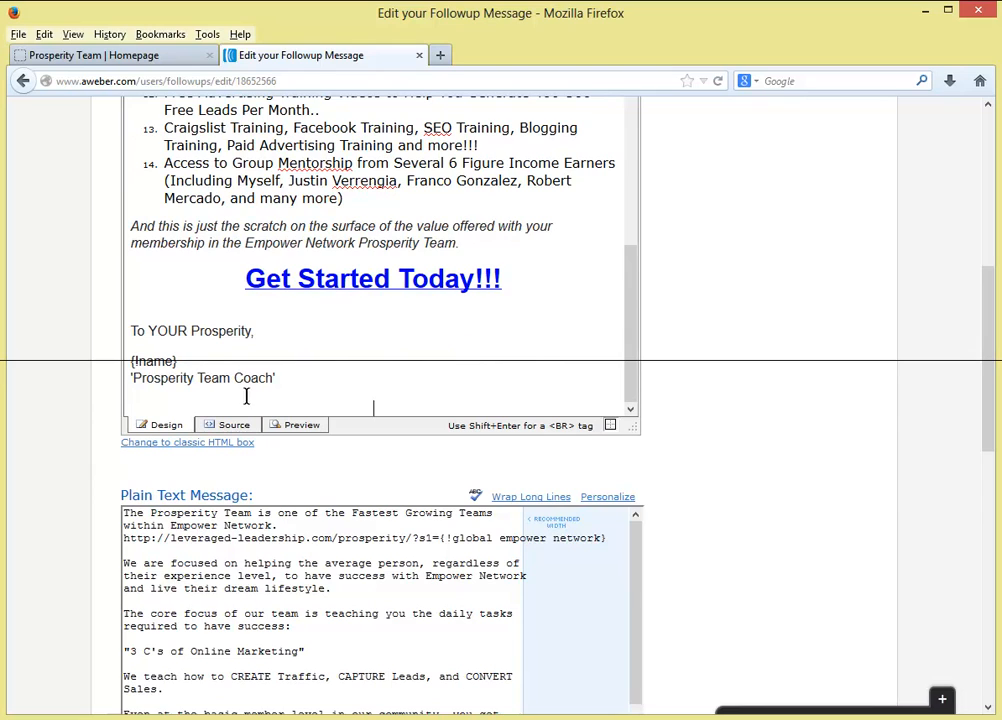
{"action": "mouse_move", "coordinate": [295, 361]}
{"action": "left_mouse_down"}
{"action": "mouse_move", "coordinate": [291, 371]}
{"action": "mouse_move", "coordinate": [243, 371]}
{"action": "mouse_move", "coordinate": [430, 348]}
{"action": "left_mouse_up"}
{"action": "scroll", "coordinate": [796, 310], "scroll_direction": "up", "scroll_amount": 5}
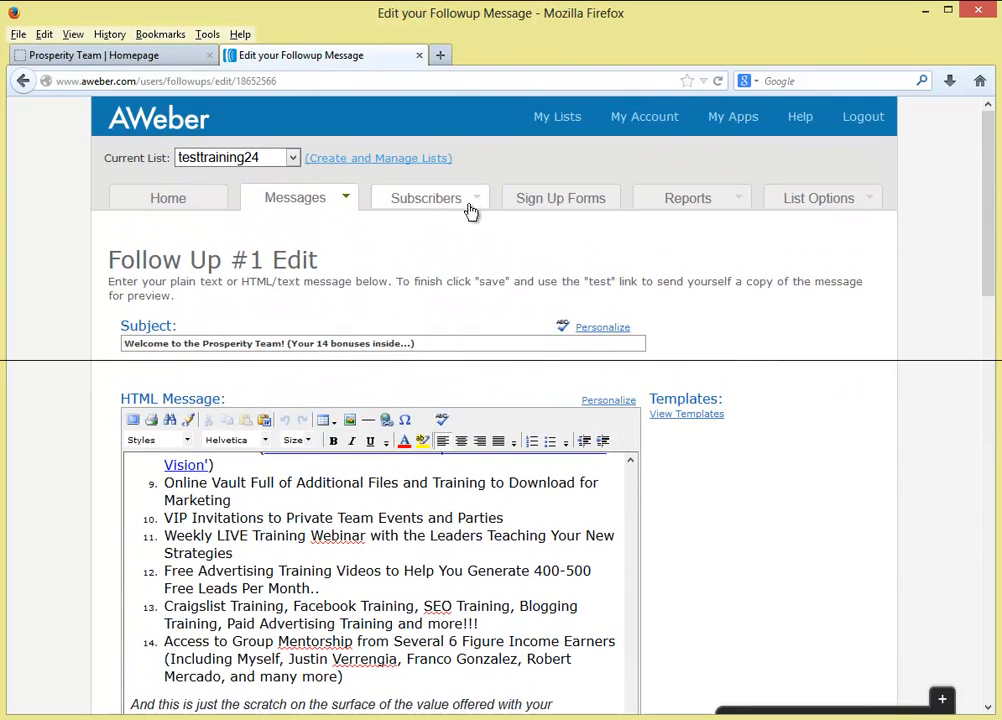
{"action": "scroll", "coordinate": [716, 349], "scroll_direction": "down", "scroll_amount": 5}
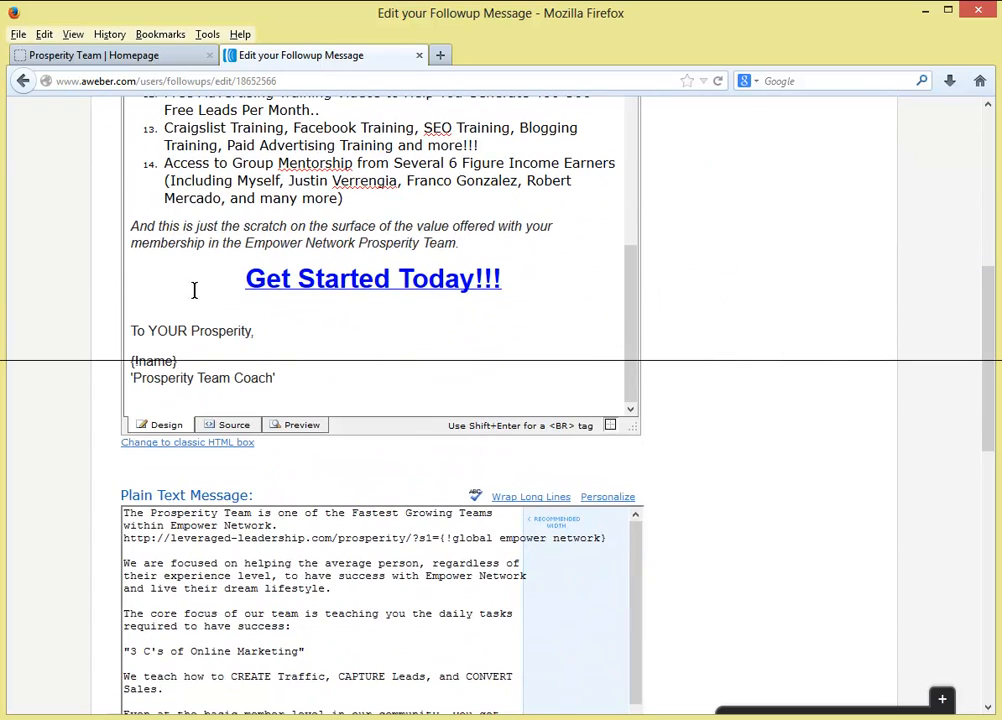
{"action": "left_click_drag", "start_coordinate": [180, 360], "coordinate": [153, 359]}
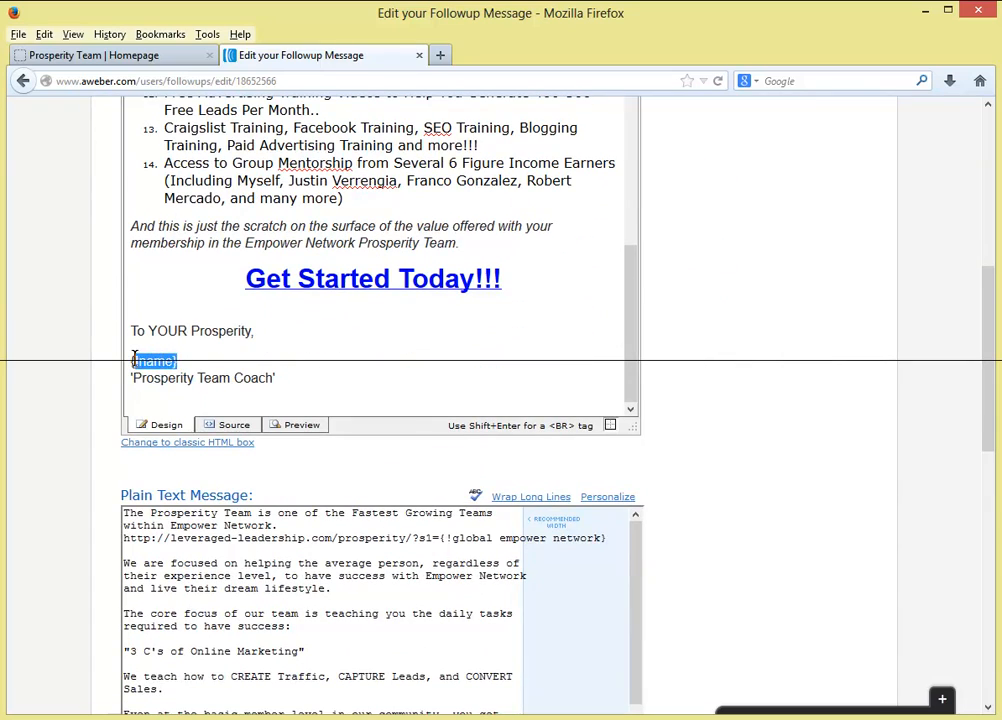
{"action": "left_click", "coordinate": [184, 360]}
{"action": "triple_click", "coordinate": [180, 360]}
{"action": "left_click", "coordinate": [151, 360]}
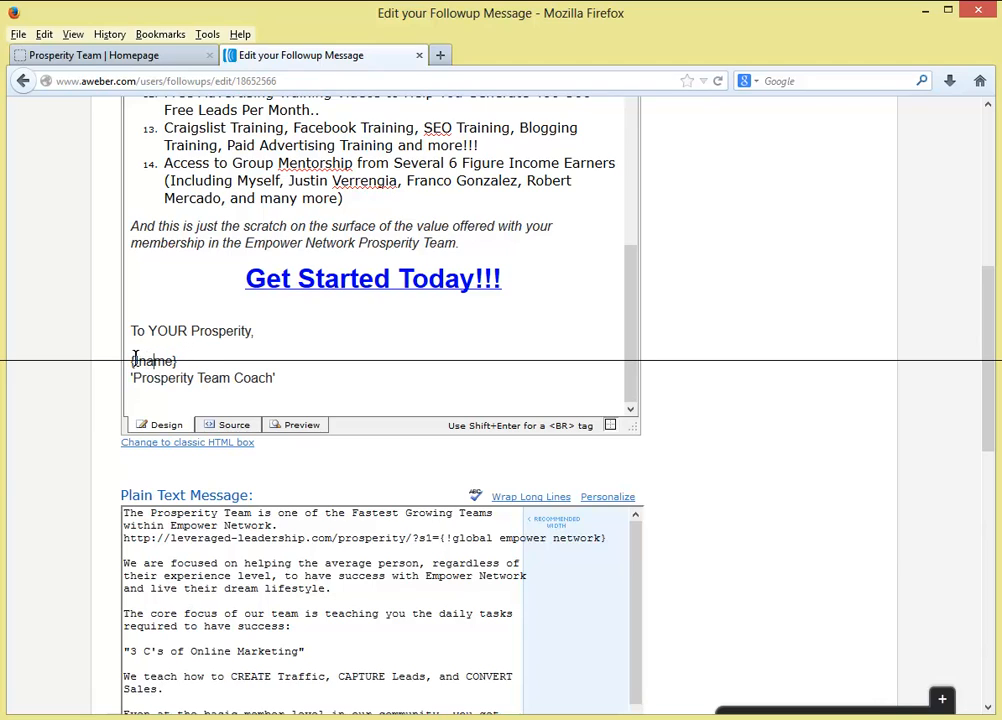
{"action": "mouse_move", "coordinate": [135, 358]}
{"action": "left_mouse_down"}
{"action": "mouse_move", "coordinate": [186, 358]}
{"action": "mouse_move", "coordinate": [126, 368]}
{"action": "left_mouse_up"}
{"action": "left_click", "coordinate": [186, 358]}
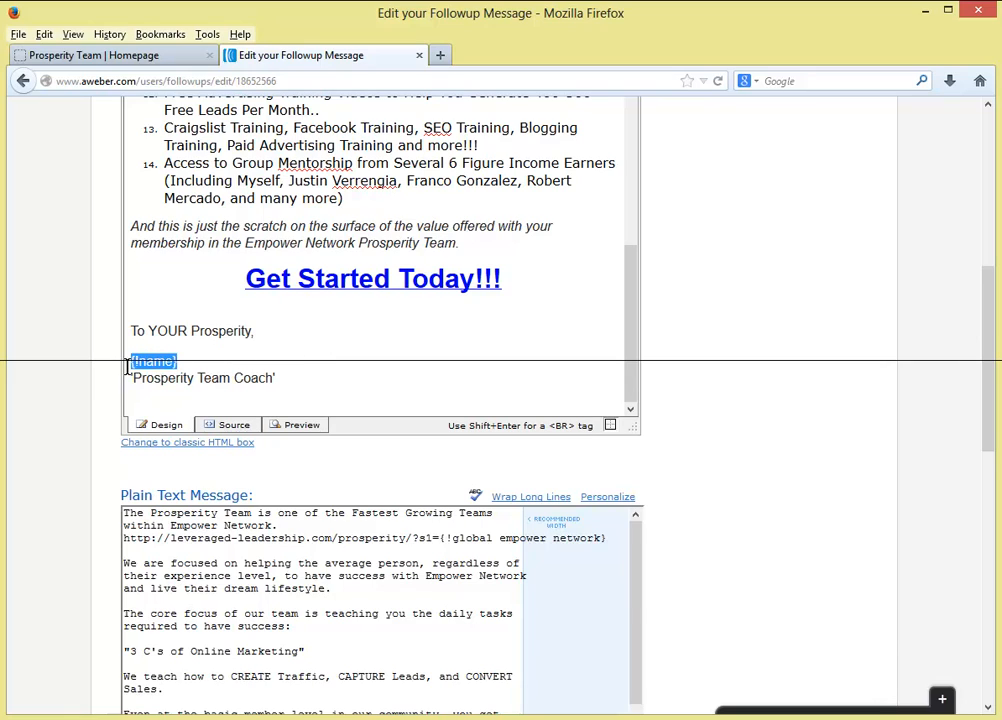
{"action": "left_click", "coordinate": [352, 402]}
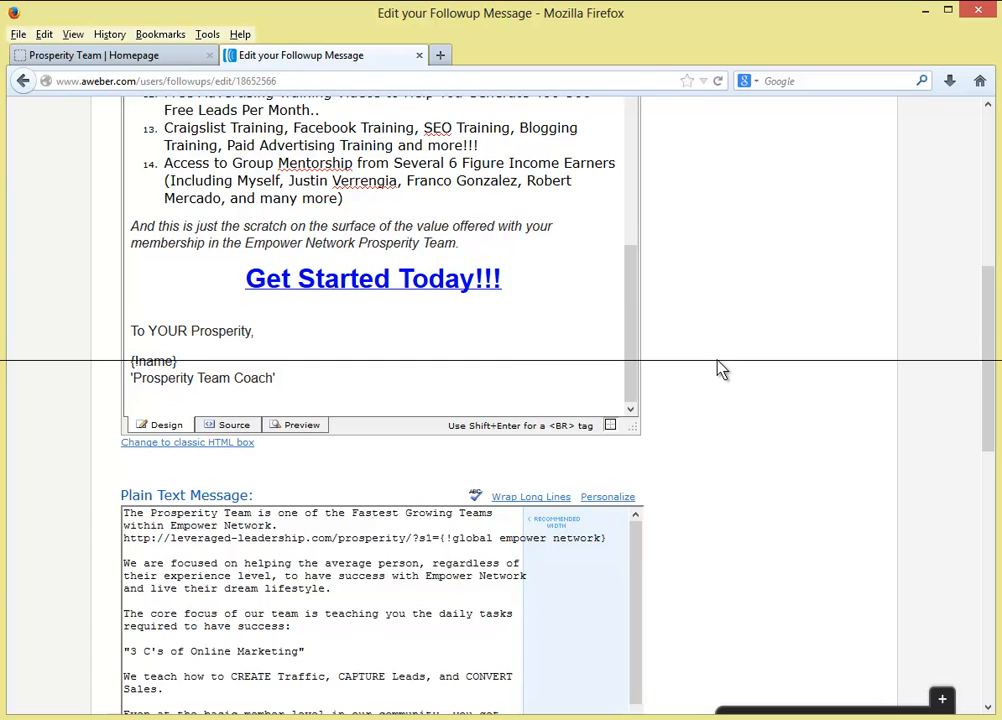
- Save follow-up message #1 with its content left unchanged
{"action": "scroll", "coordinate": [718, 369], "scroll_direction": "down", "scroll_amount": 7}
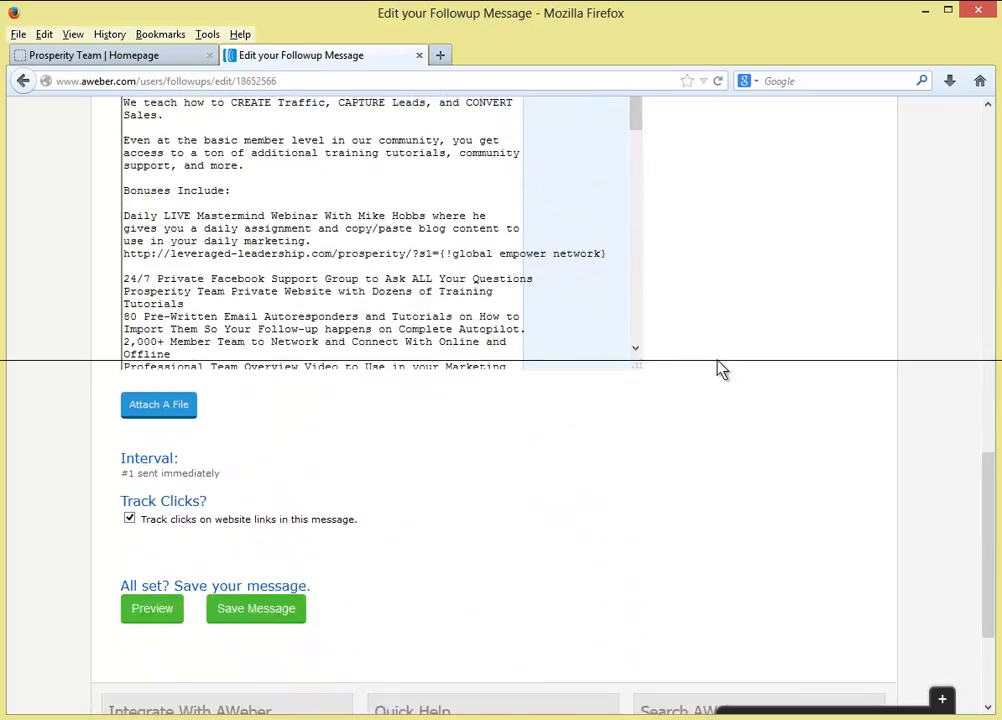
{"action": "scroll", "coordinate": [485, 280], "scroll_direction": "down", "scroll_amount": 1}
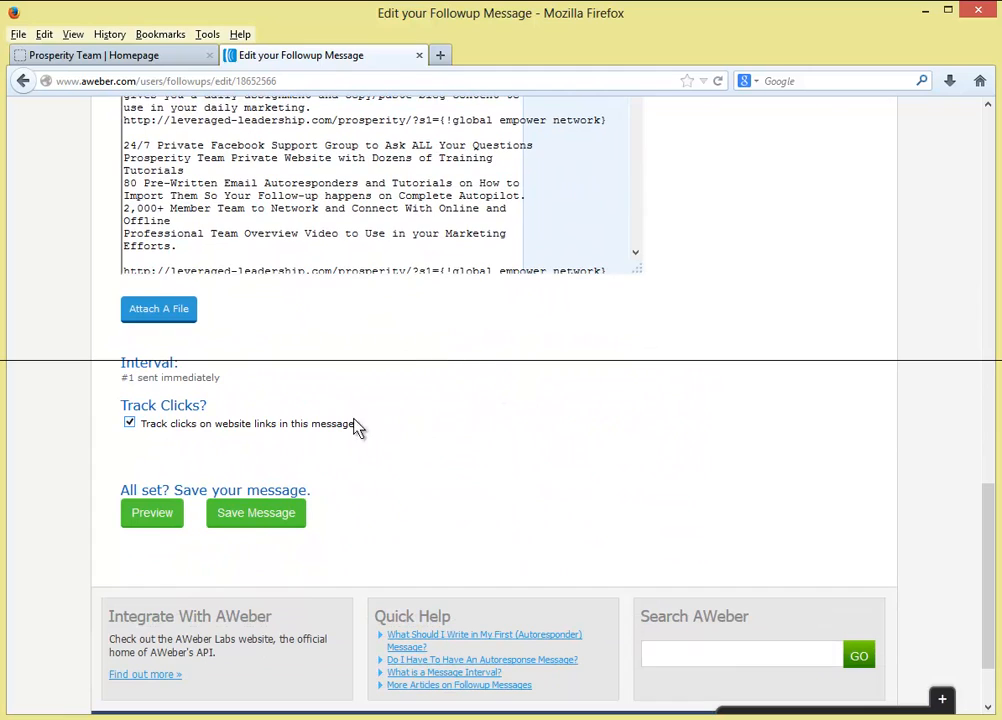
{"action": "left_click", "coordinate": [236, 514]}
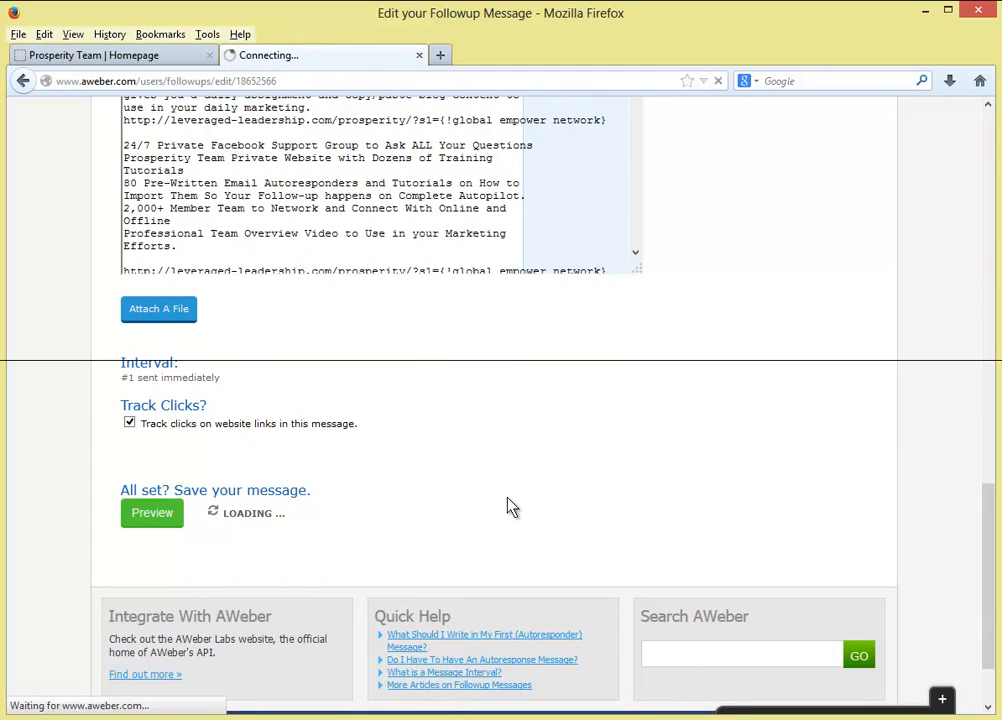
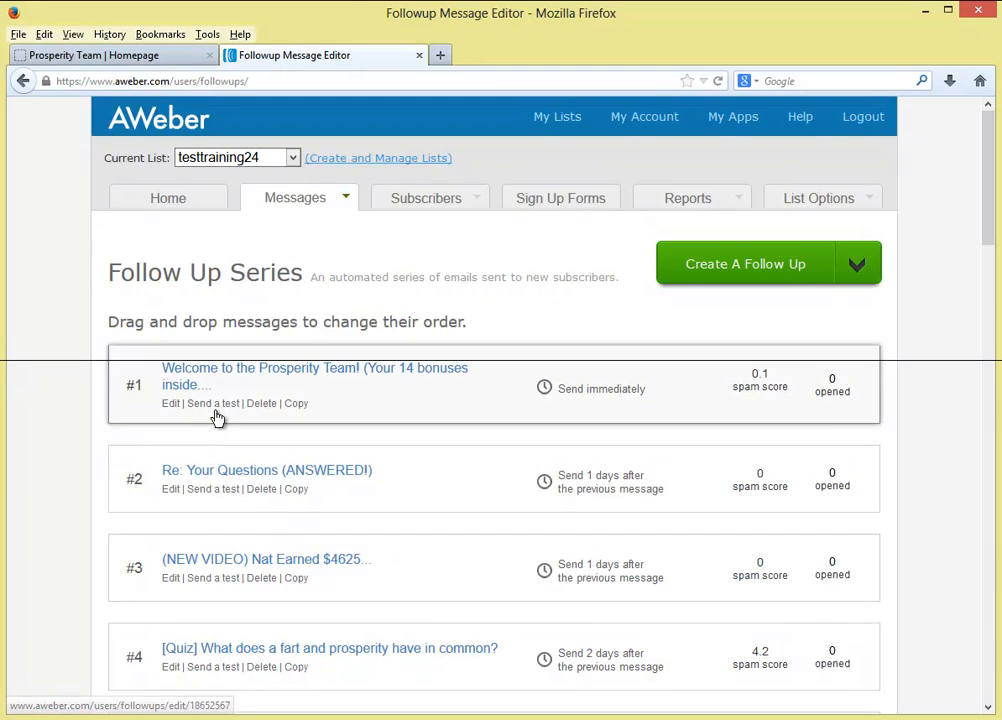
- Send a test of message #1 to a Gmail address, with Send left at 1 and a first name filled in
{"action": "left_click", "coordinate": [217, 406]}
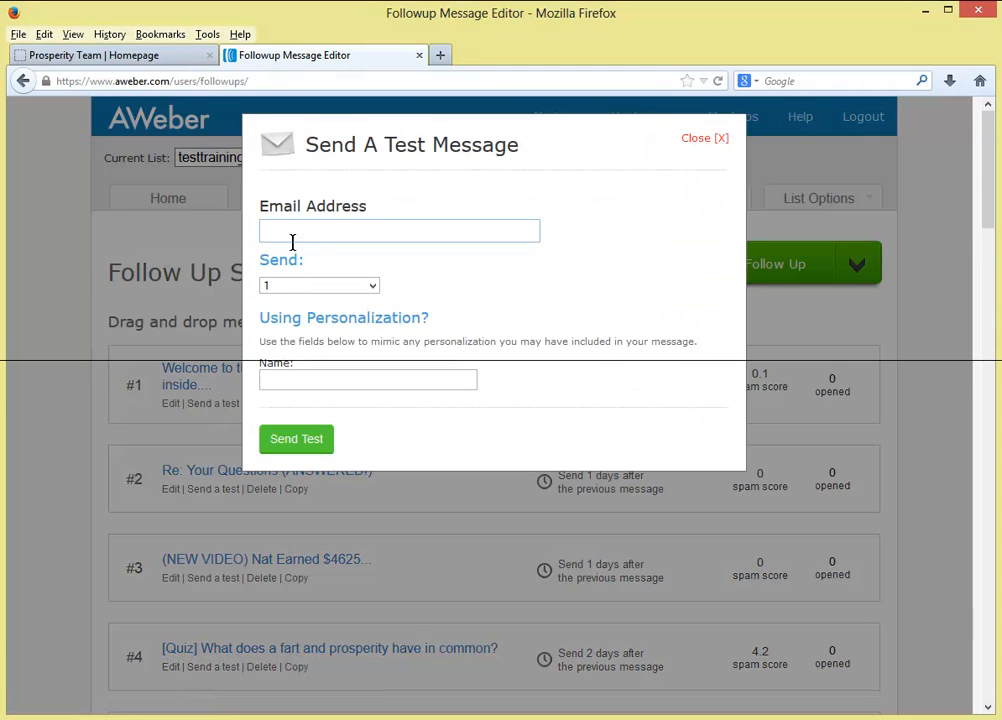
{"action": "left_click", "coordinate": [293, 230]}
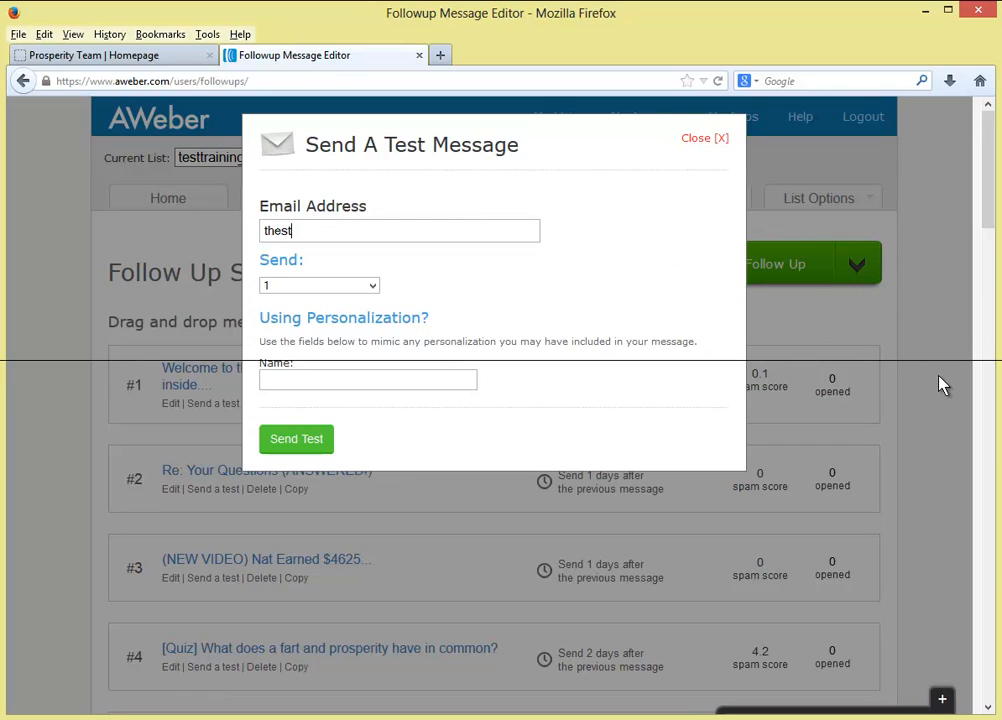
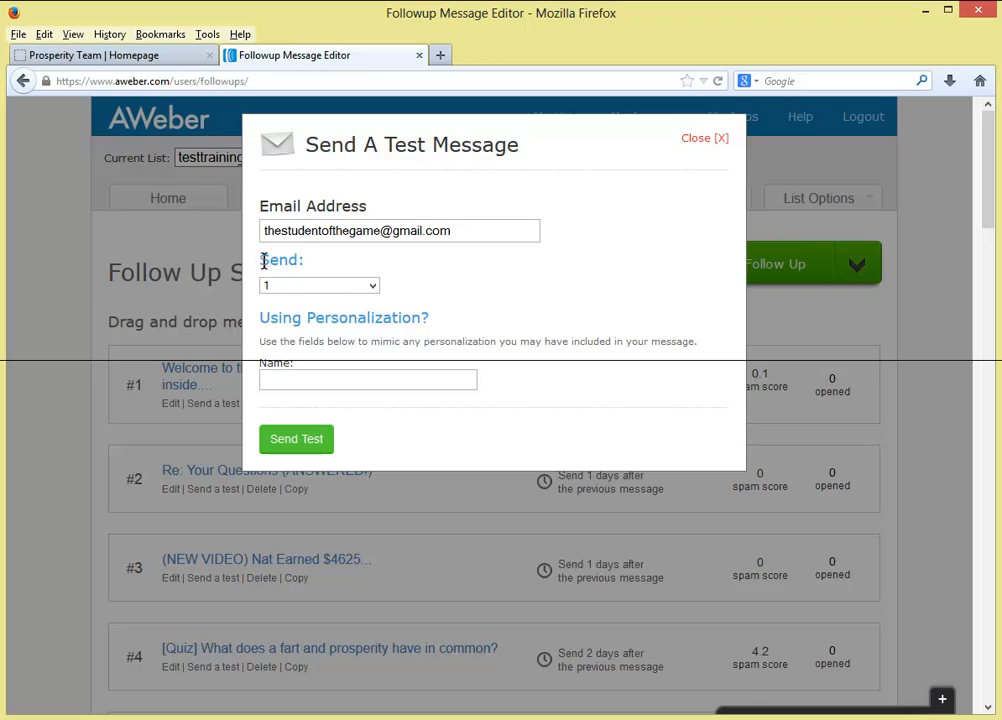
{"action": "left_click_drag", "start_coordinate": [263, 261], "coordinate": [318, 261]}
{"action": "left_click", "coordinate": [331, 261]}
{"action": "left_click", "coordinate": [372, 290]}
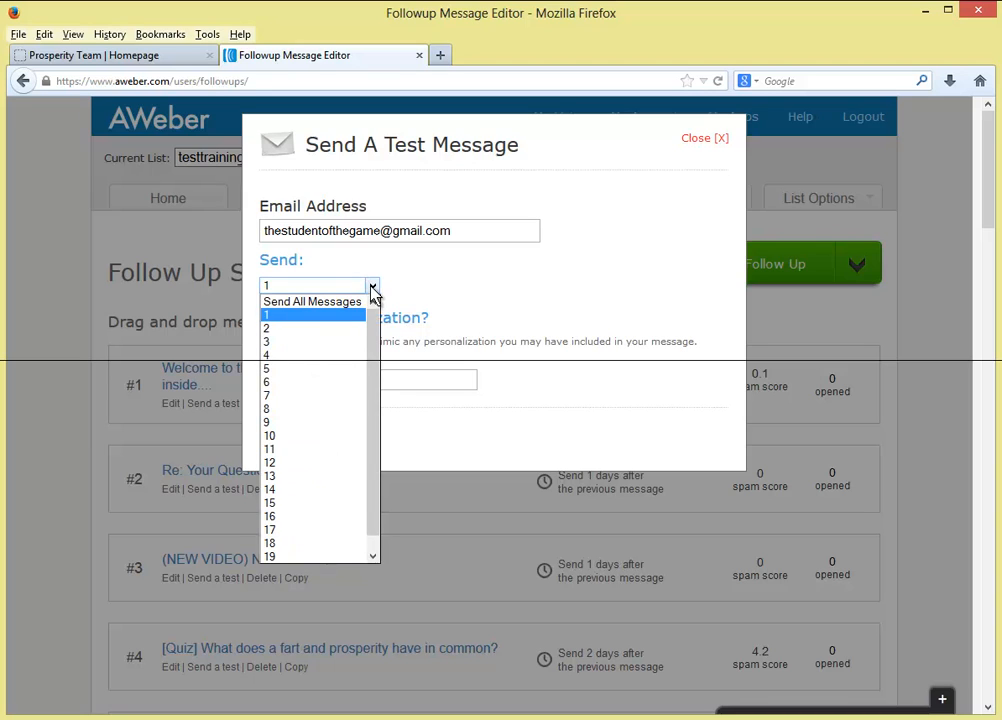
{"action": "scroll", "coordinate": [337, 420], "scroll_direction": "down", "scroll_amount": 1}
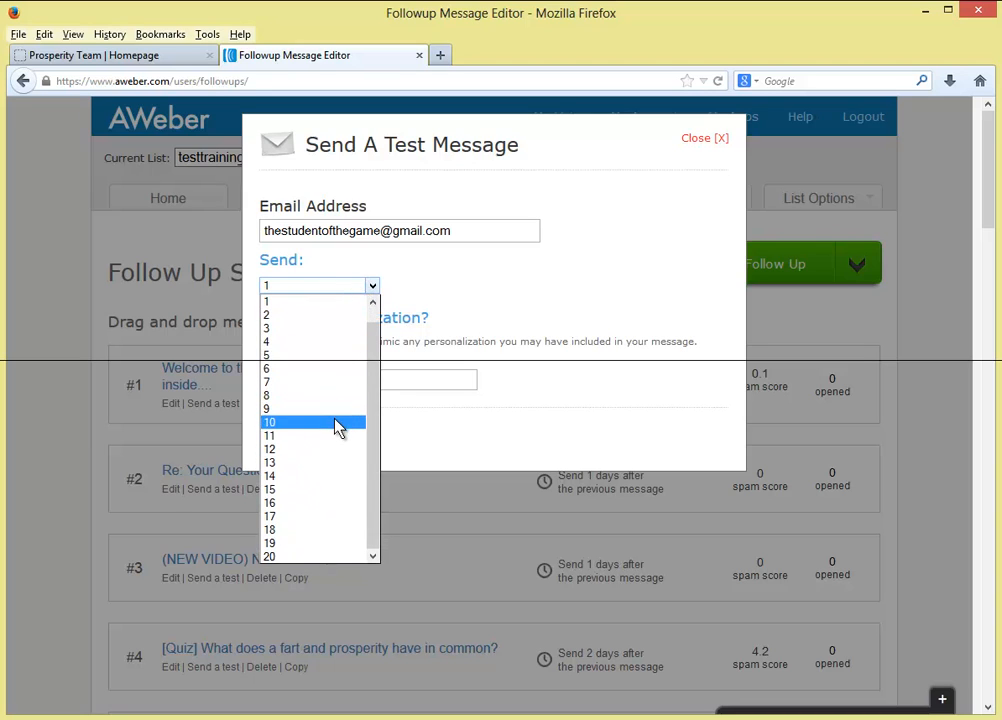
{"action": "scroll", "coordinate": [333, 430], "scroll_direction": "up", "scroll_amount": 1}
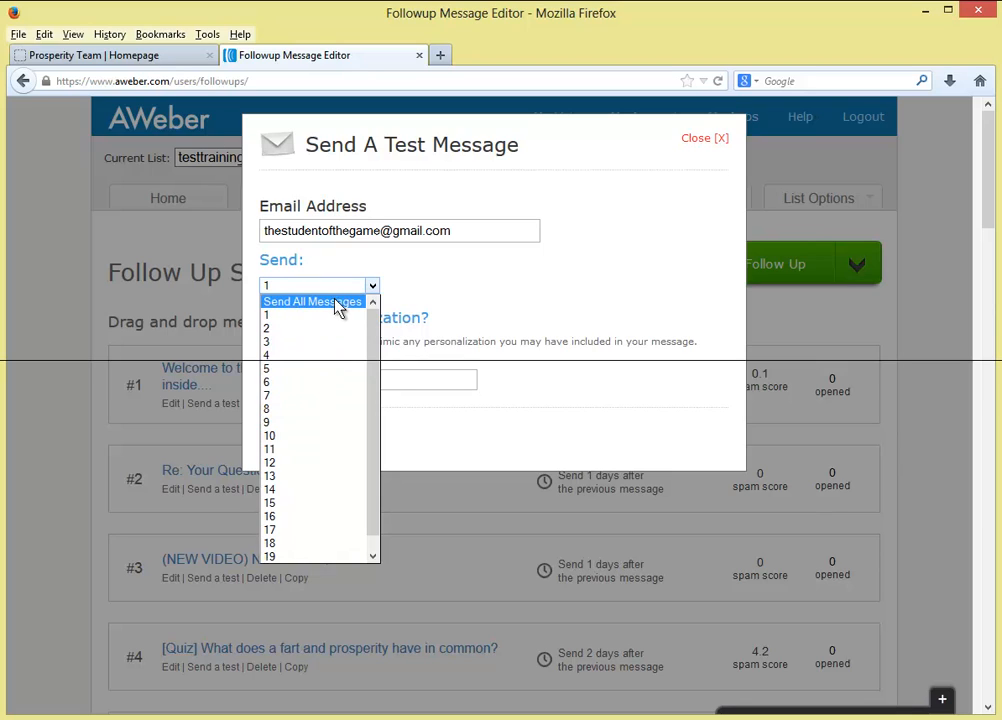
{"action": "left_click", "coordinate": [318, 320]}
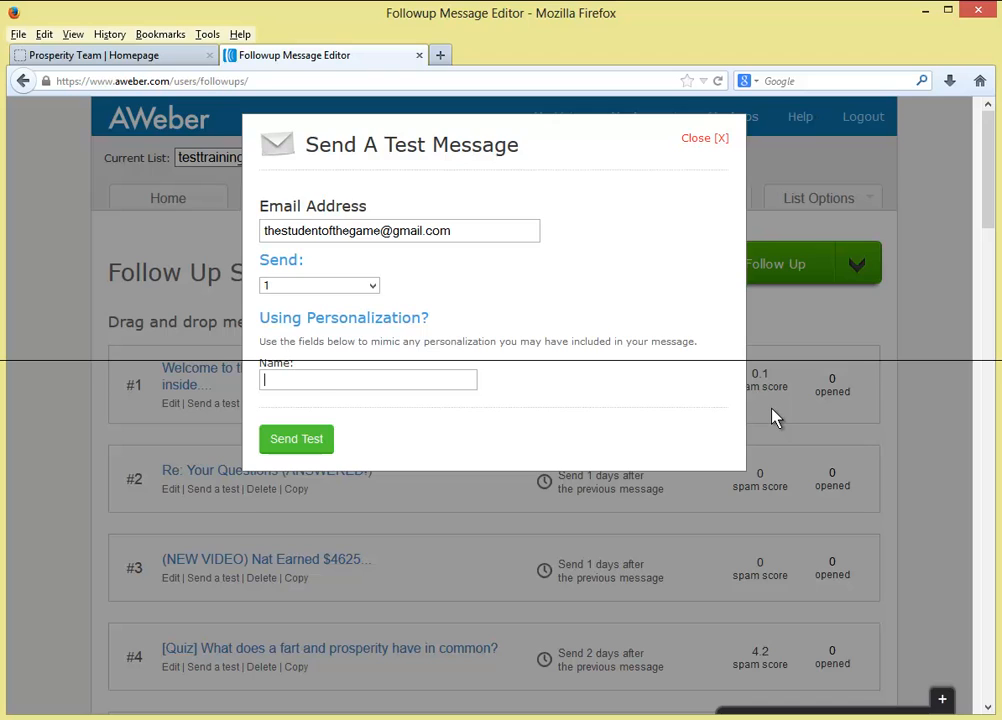
{"action": "type", "text": "Andy"}
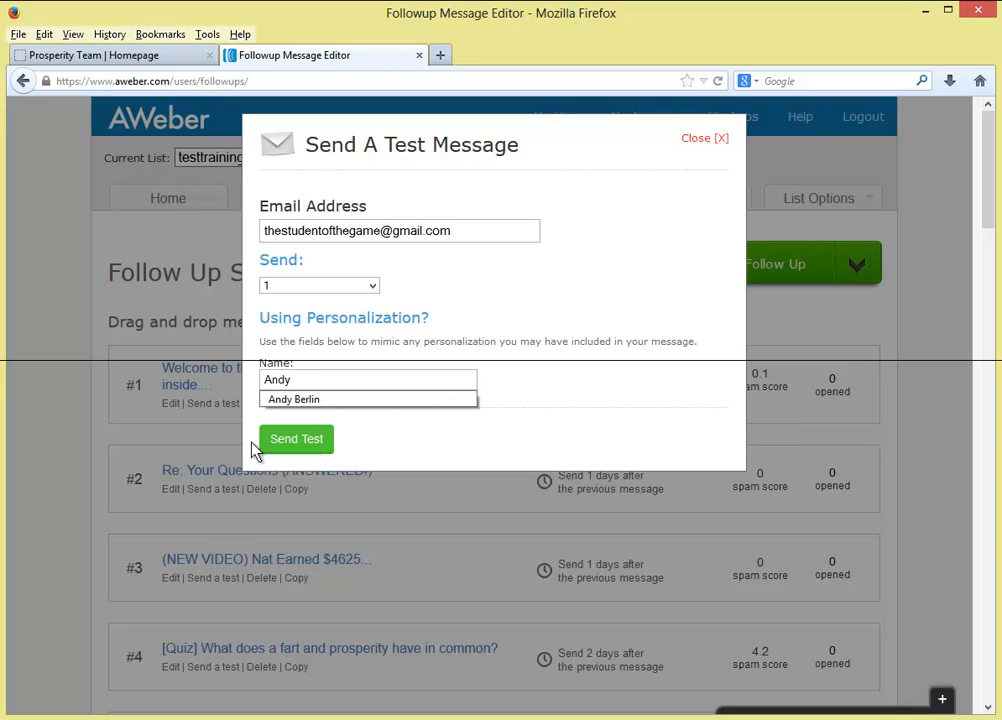
{"action": "left_click", "coordinate": [305, 440]}
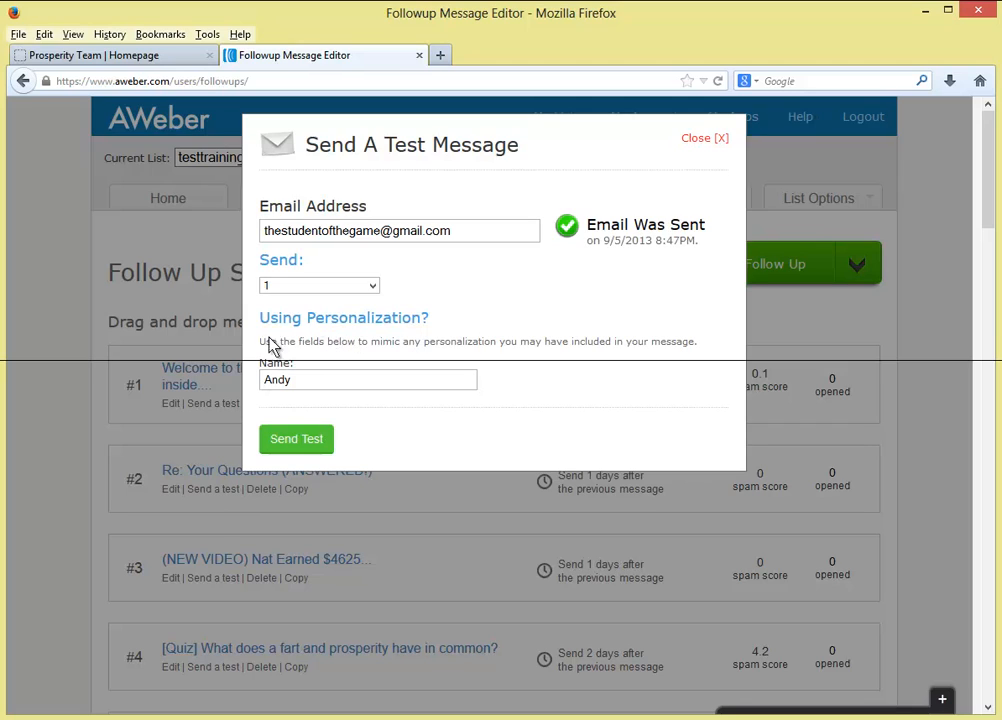
{"action": "left_click", "coordinate": [716, 140]}
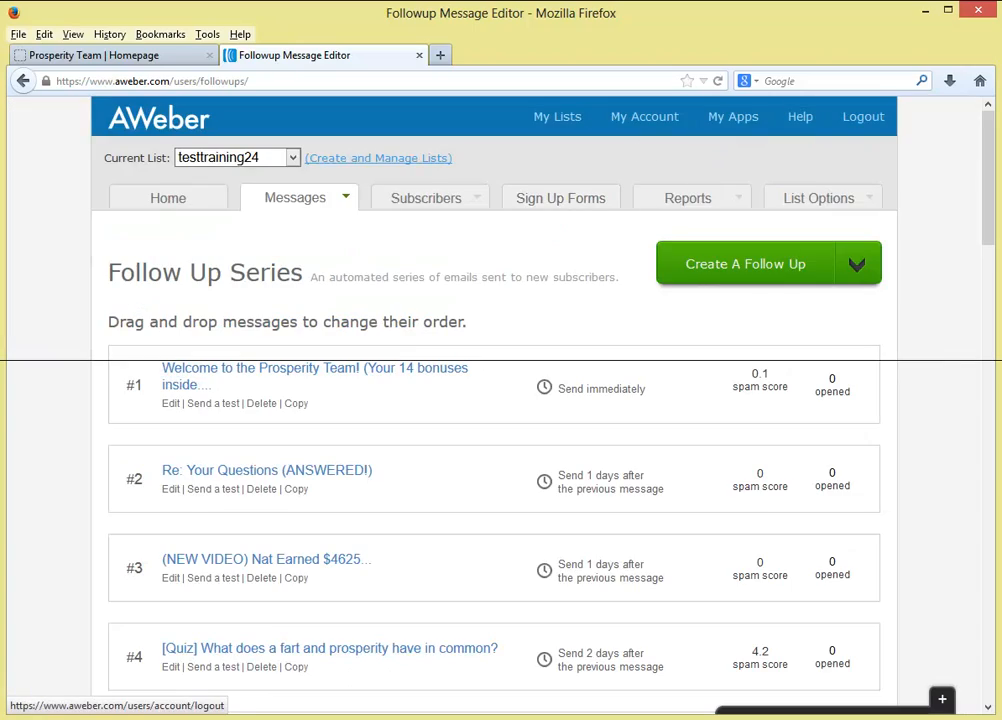
- Open the 'Welcome to the Prosperity Team!' test email and follow its link to the Prosperity Team Overview page
{"action": "left_click_drag", "start_coordinate": [1001, 62], "coordinate": [660, 70]}
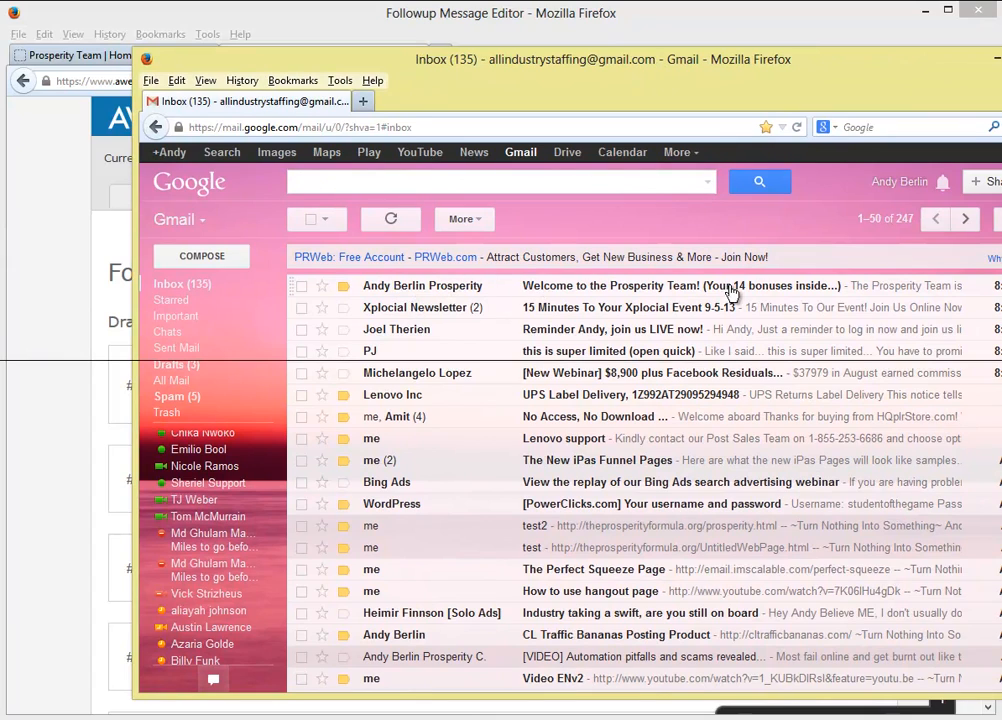
{"action": "left_click", "coordinate": [503, 293]}
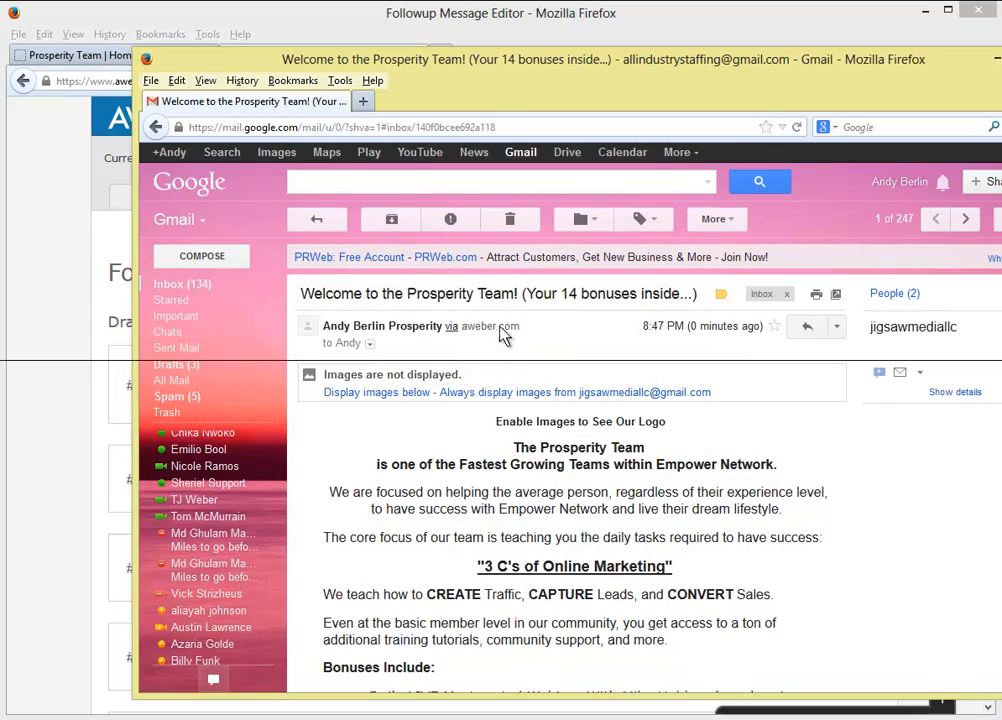
{"action": "scroll", "coordinate": [505, 440], "scroll_direction": "down", "scroll_amount": 4}
{"action": "scroll", "coordinate": [503, 447], "scroll_direction": "down", "scroll_amount": 5}
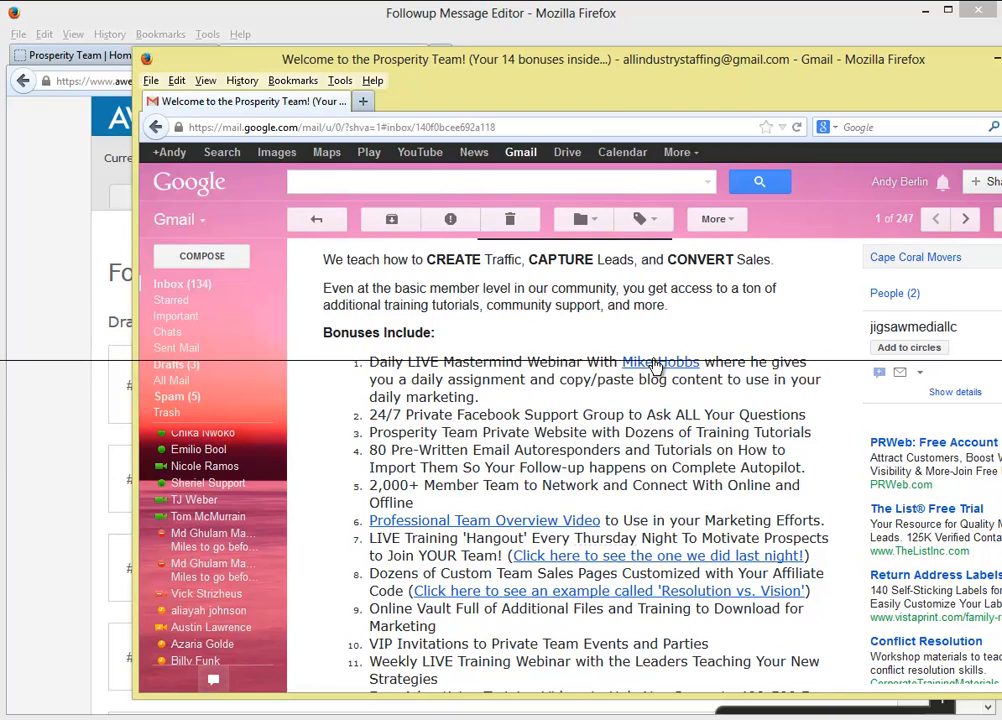
{"action": "left_click", "coordinate": [627, 372]}
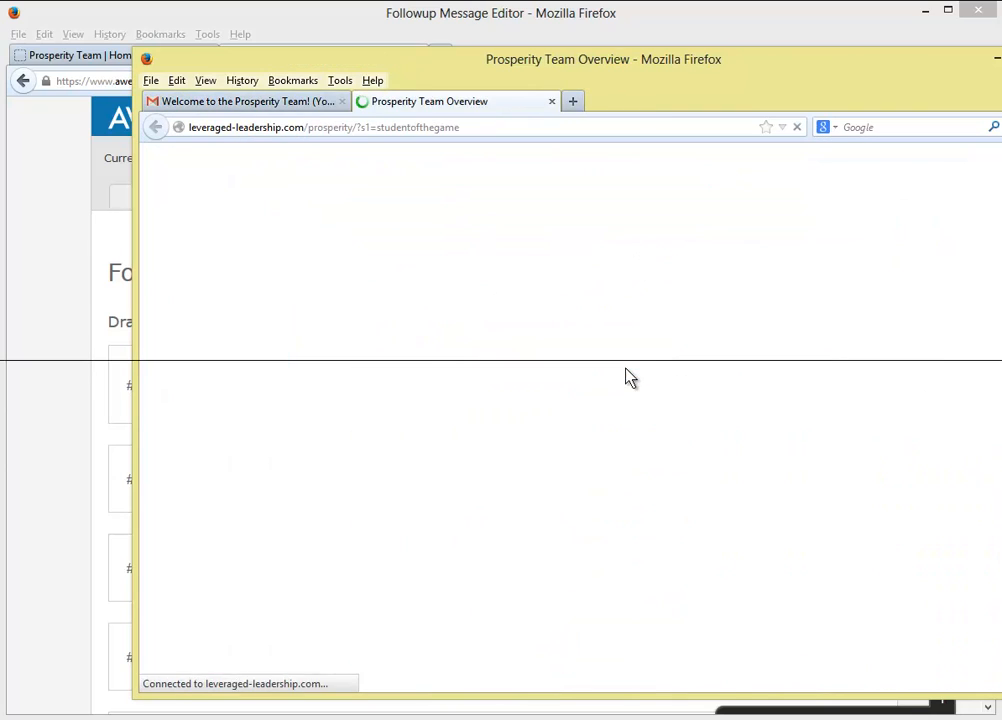
{"action": "left_click_drag", "start_coordinate": [469, 127], "coordinate": [379, 129]}
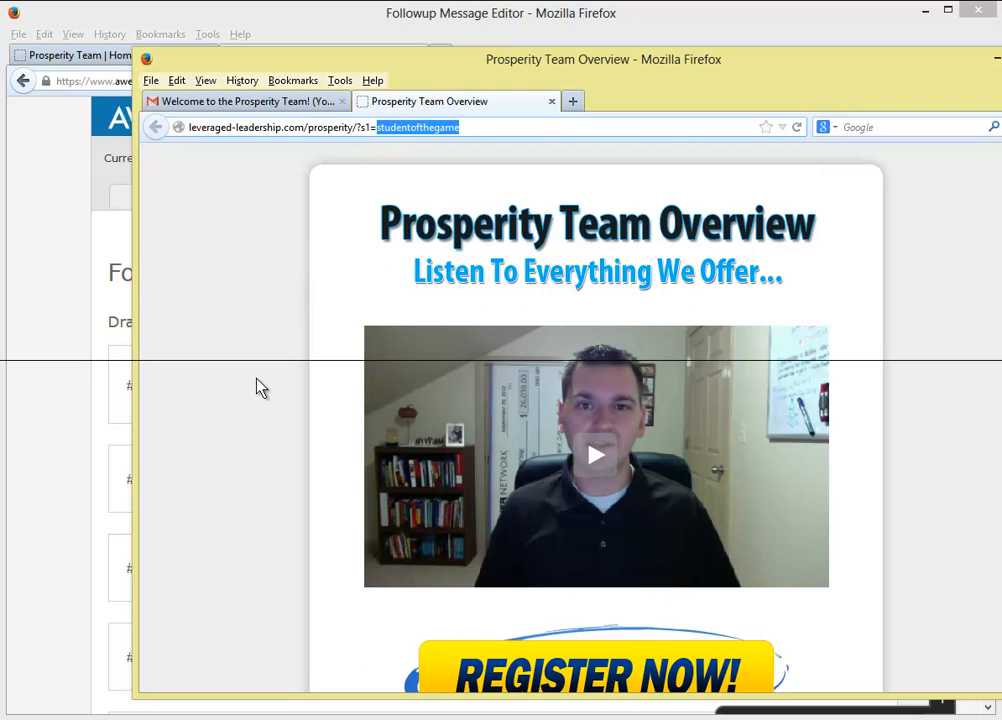
{"action": "left_click_drag", "start_coordinate": [594, 66], "coordinate": [1001, 60]}
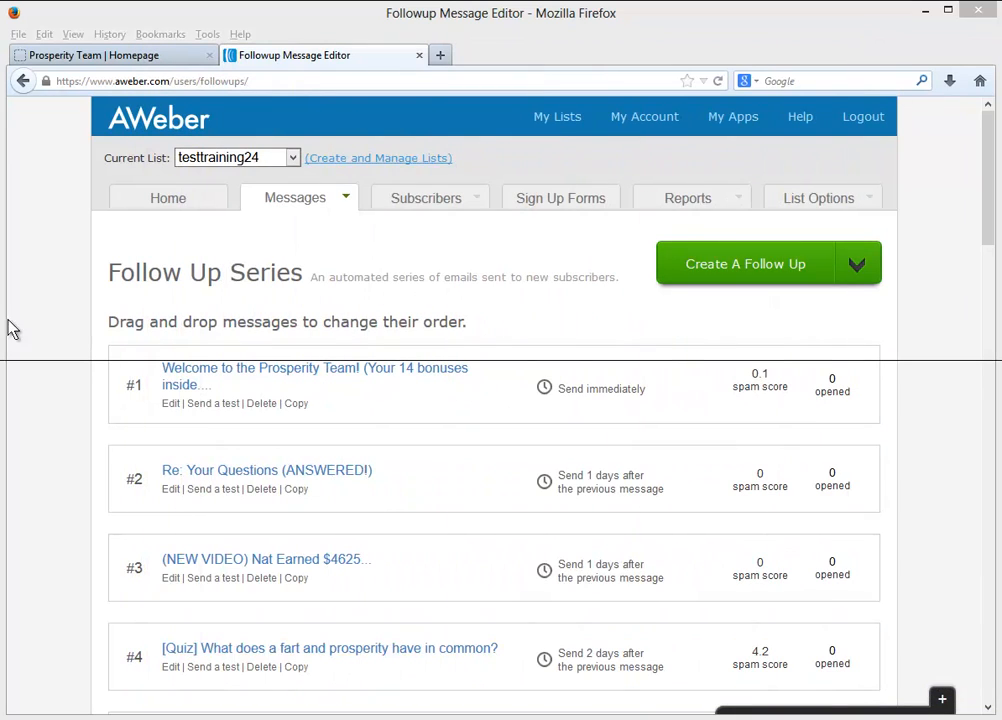
- Return to the AWeber account overview, keeping testtraining24 as the current list
{"action": "left_click", "coordinate": [40, 329]}
{"action": "scroll", "coordinate": [57, 333], "scroll_direction": "down", "scroll_amount": 3}
{"action": "scroll", "coordinate": [57, 333], "scroll_direction": "up", "scroll_amount": 3}
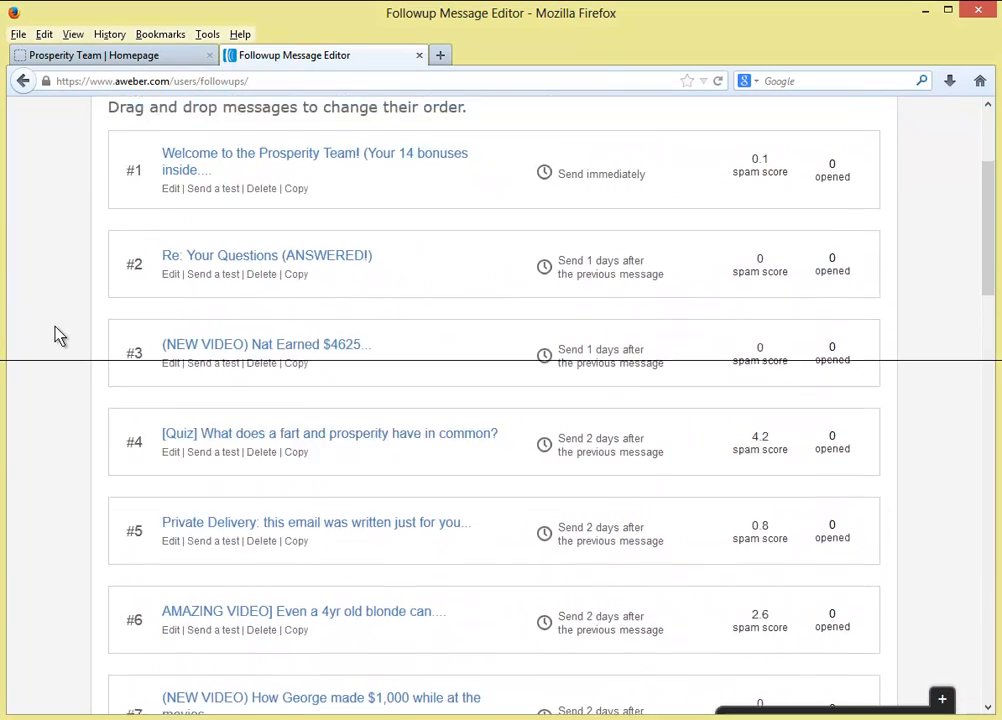
{"action": "left_click", "coordinate": [158, 204]}
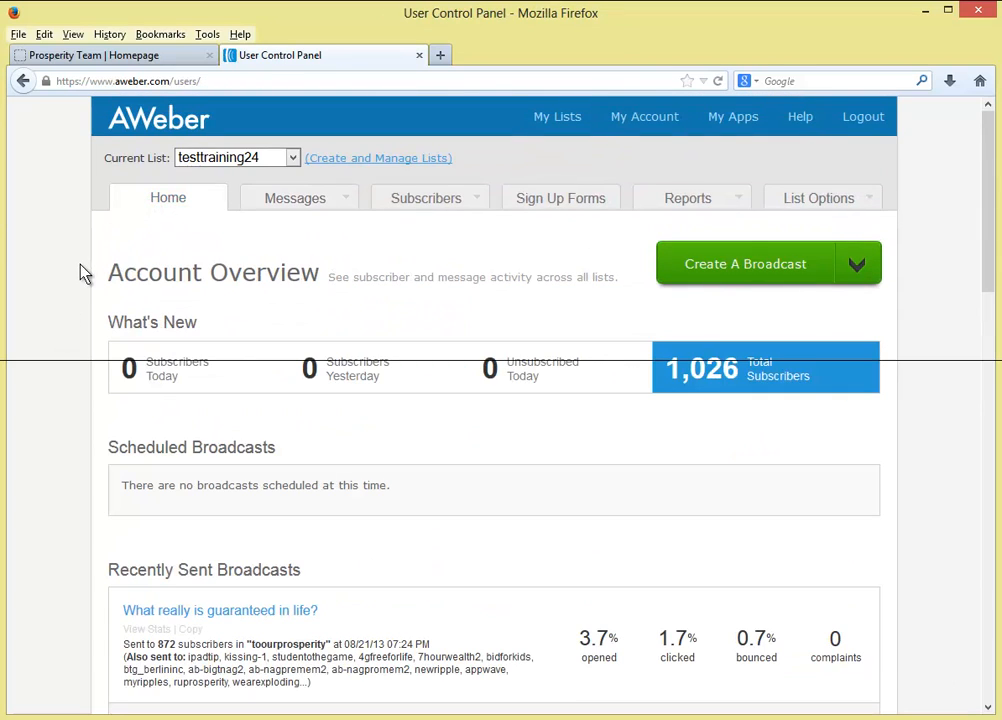
{"action": "left_click", "coordinate": [220, 158]}
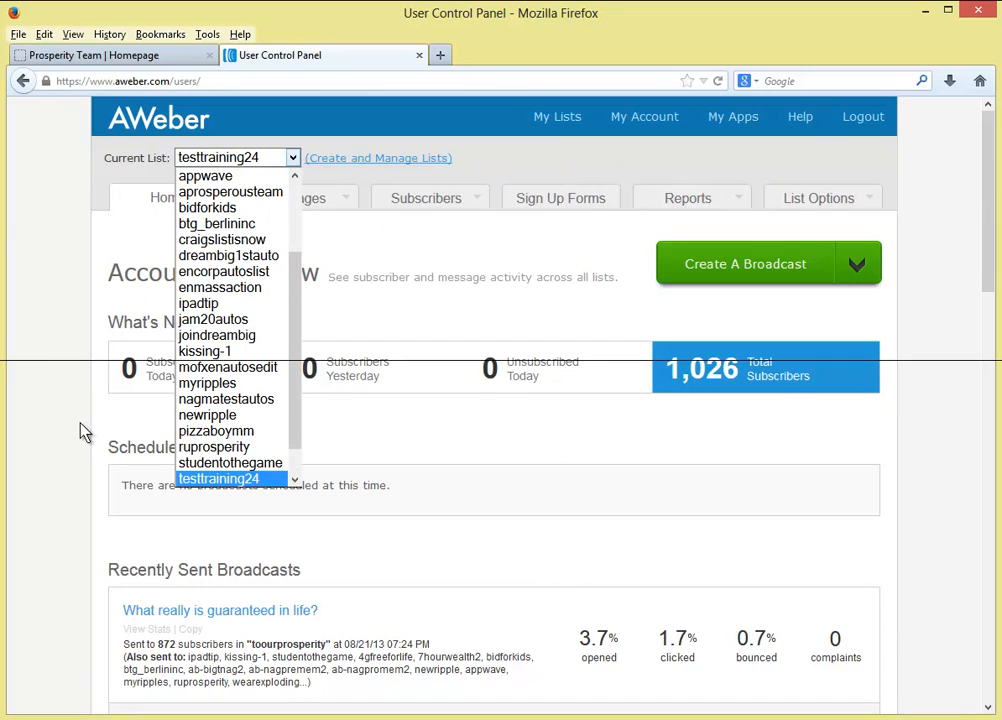
{"action": "left_click", "coordinate": [63, 333]}
{"action": "left_click", "coordinate": [145, 60]}
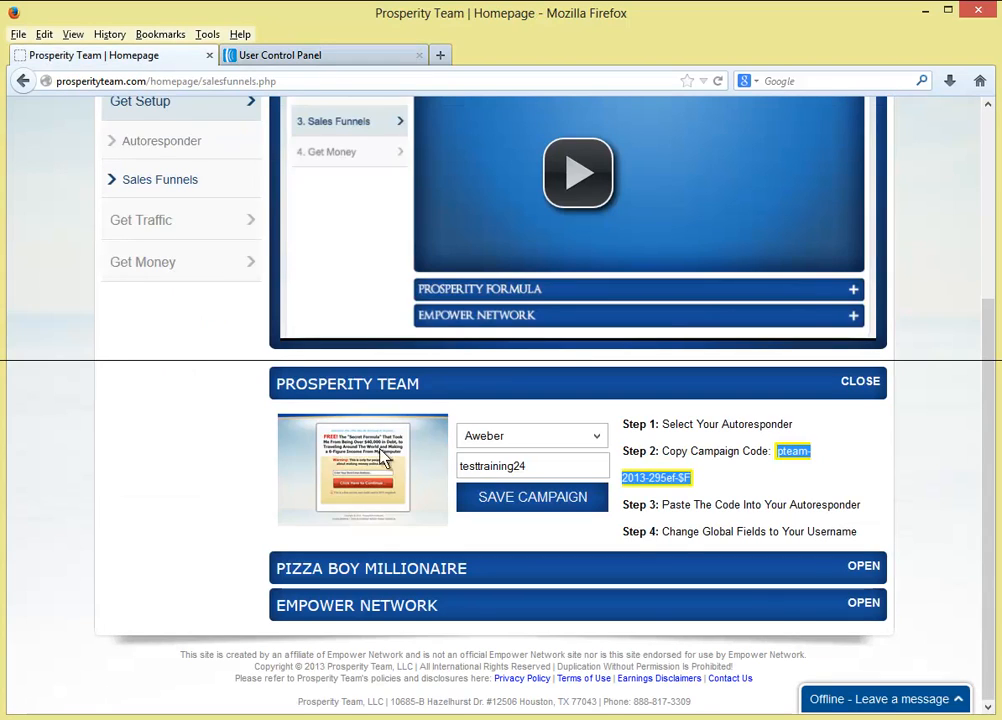
- Open the Marketing Center's sales funnel links and launch the Adam Whiting Capture (High Converting) page in a new tab
{"action": "left_click", "coordinate": [252, 484]}
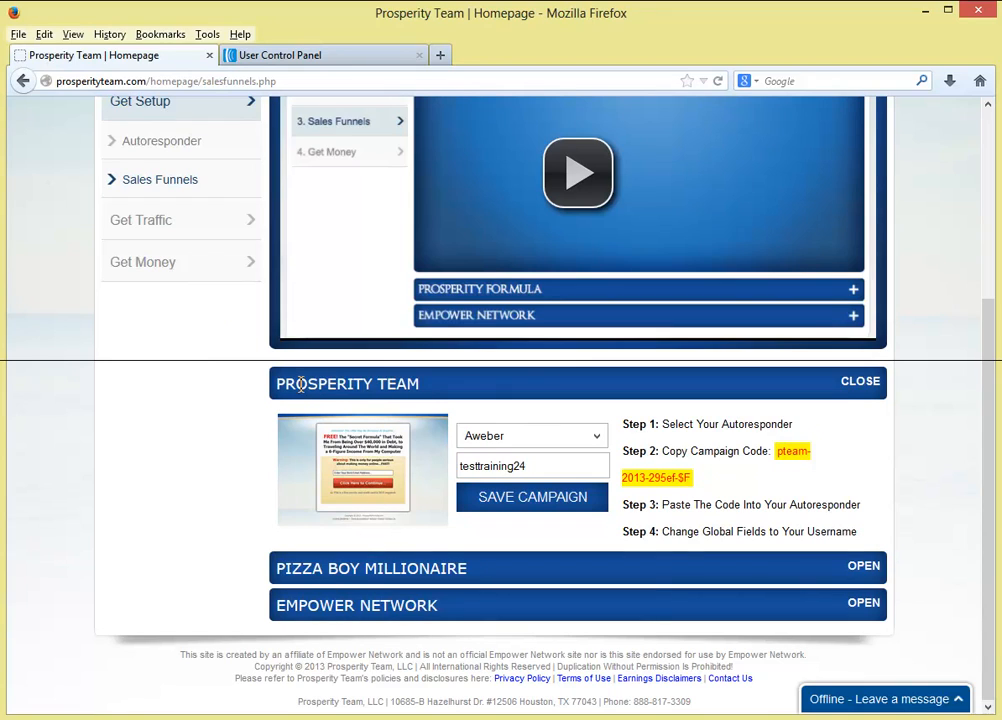
{"action": "scroll", "coordinate": [195, 440], "scroll_direction": "up", "scroll_amount": 1}
{"action": "scroll", "coordinate": [195, 440], "scroll_direction": "up", "scroll_amount": 3}
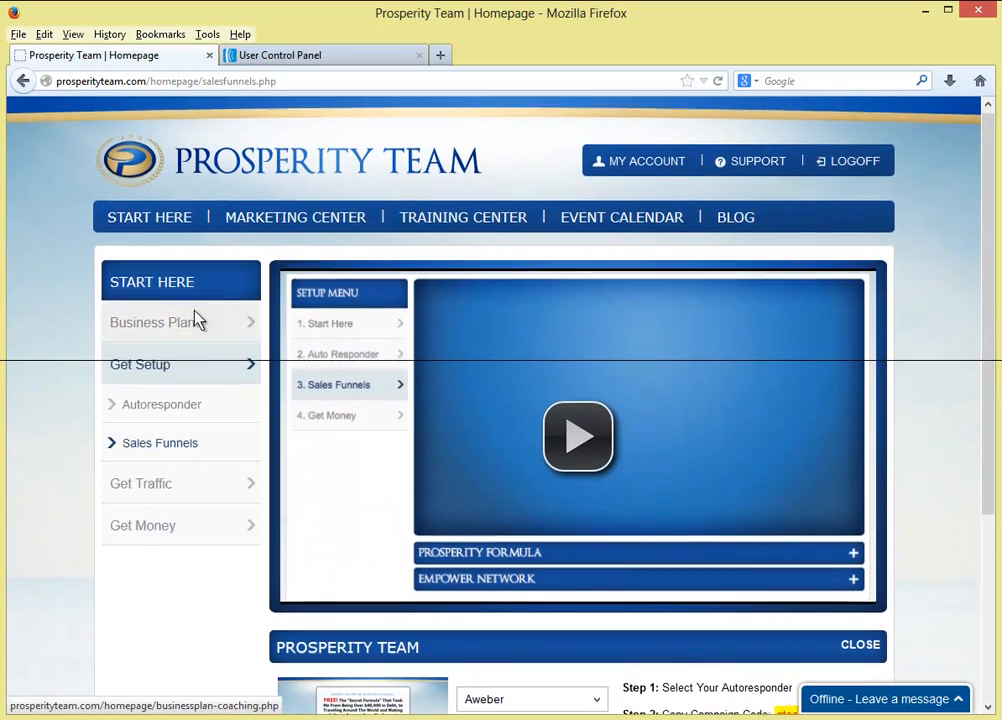
{"action": "left_click", "coordinate": [316, 229]}
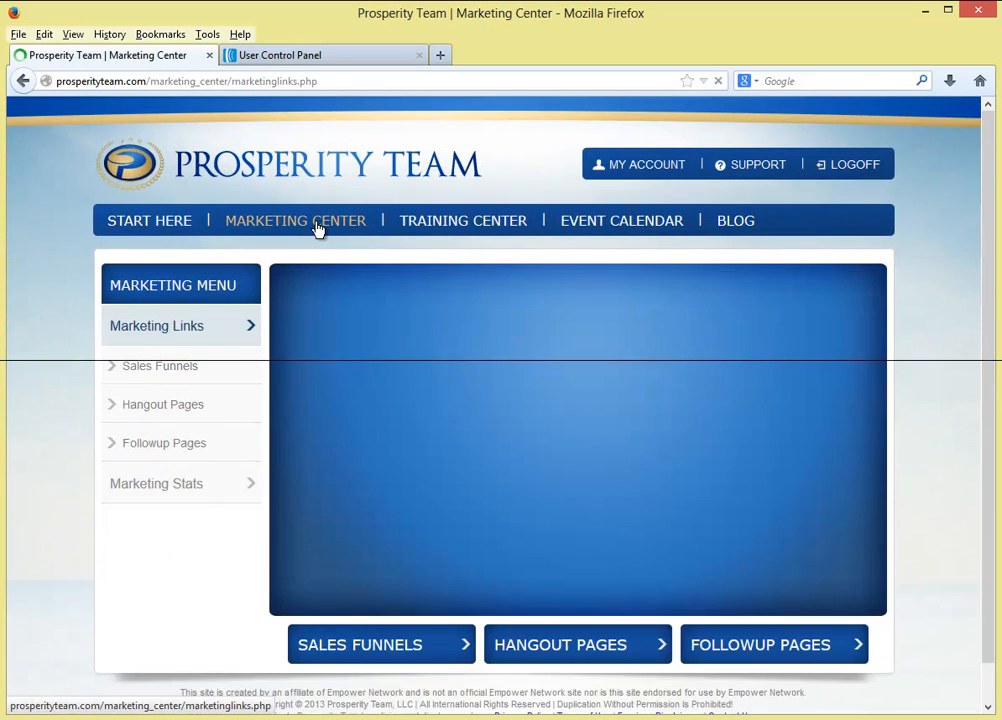
{"action": "scroll", "coordinate": [316, 229], "scroll_direction": "down", "scroll_amount": 1}
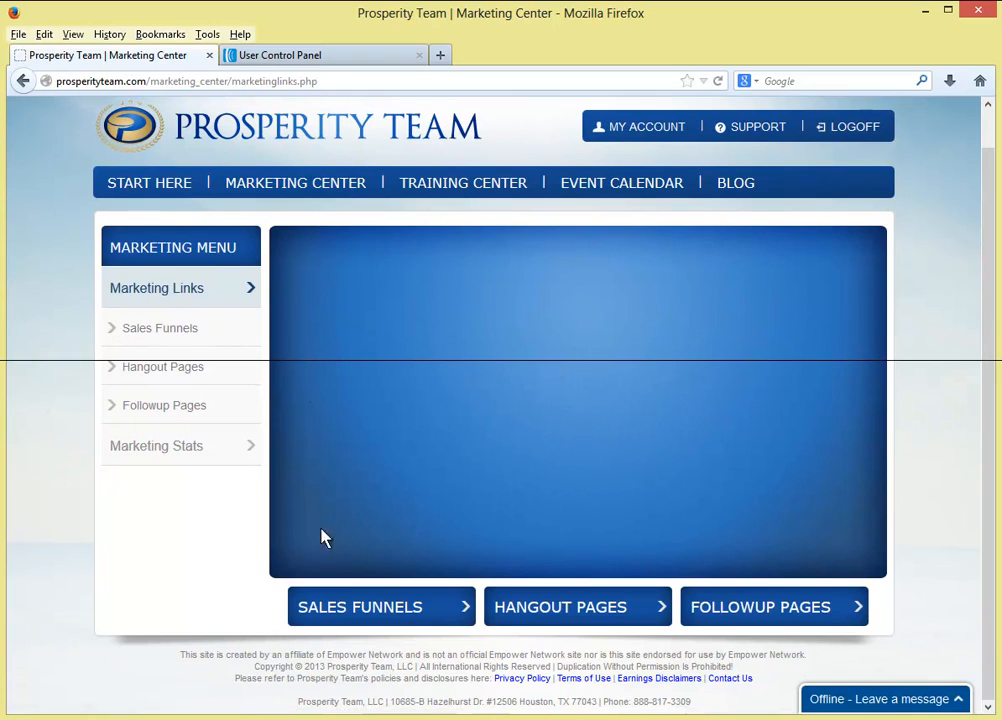
{"action": "left_click", "coordinate": [369, 617]}
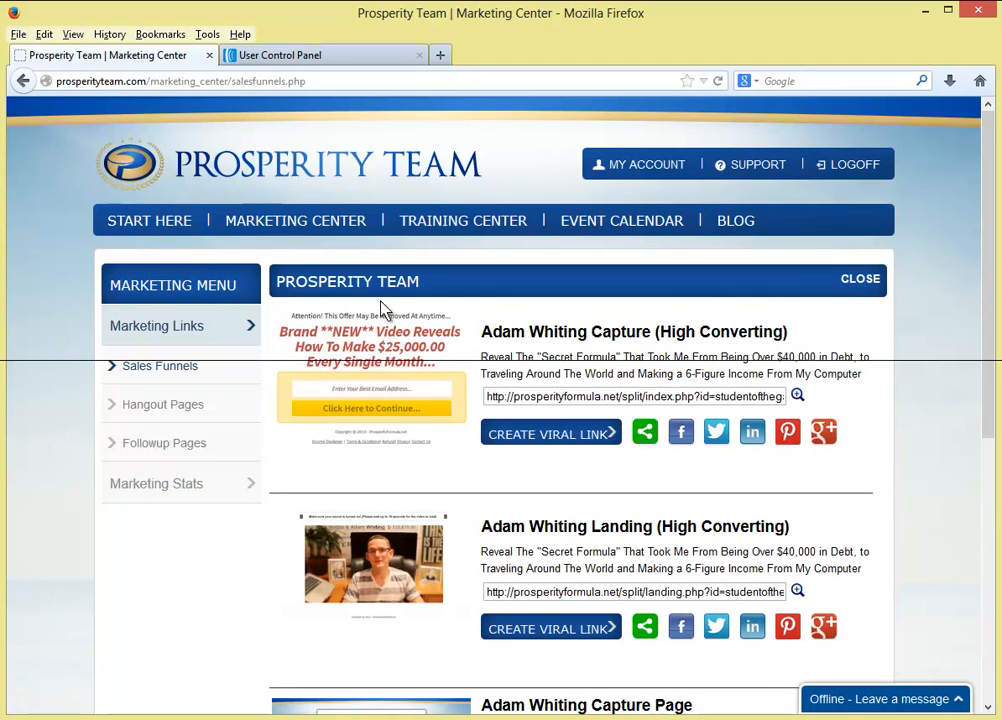
{"action": "left_click", "coordinate": [397, 358]}
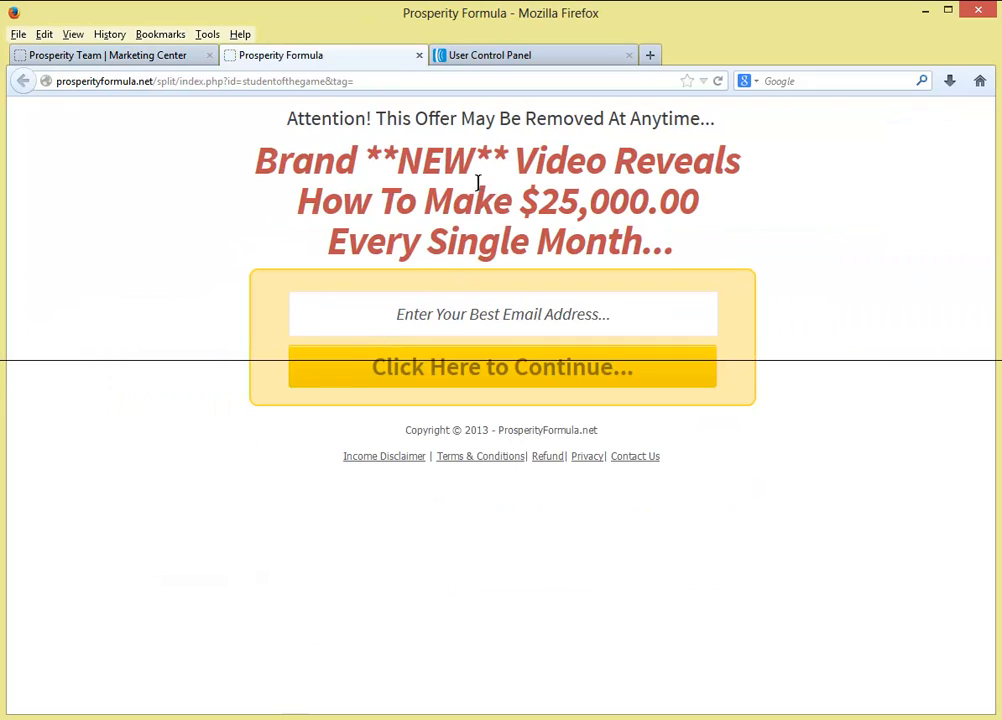
- Enter a test e-mail address in the capture page's opt-in field, correct a typo, and submit it
{"action": "left_click", "coordinate": [473, 317]}
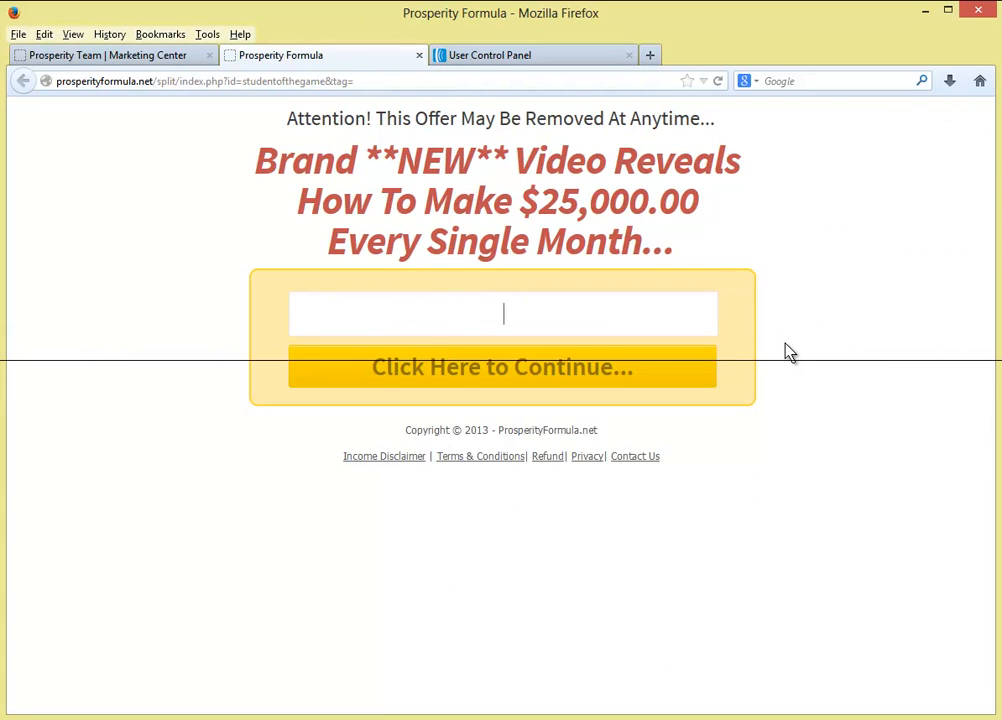
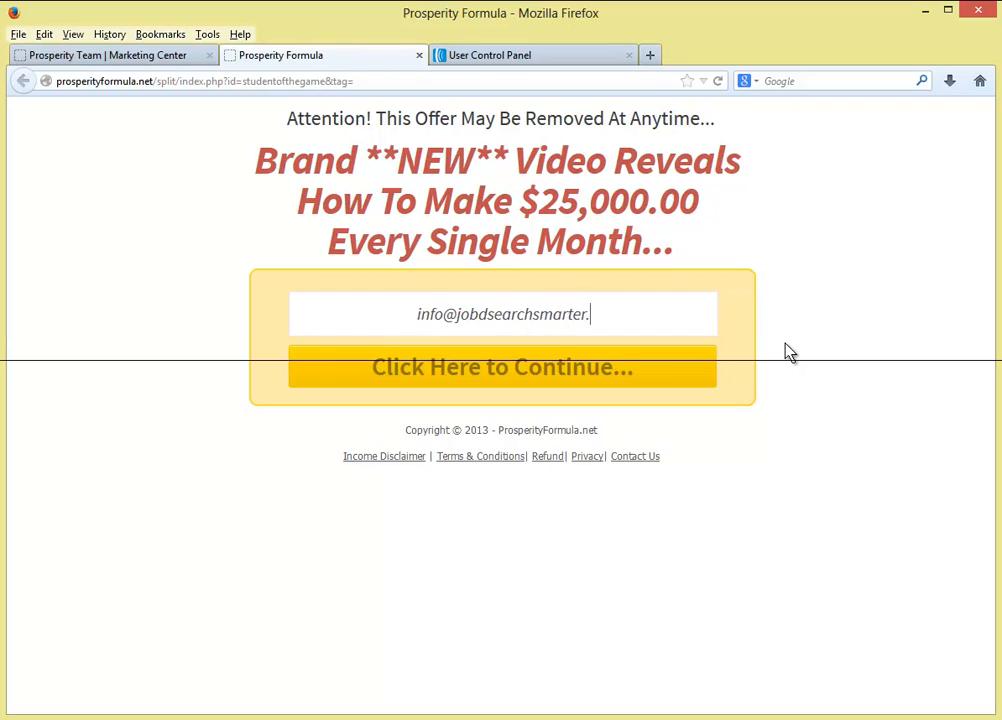
{"action": "left_click", "coordinate": [480, 316]}
{"action": "key", "text": "BackSpace"}
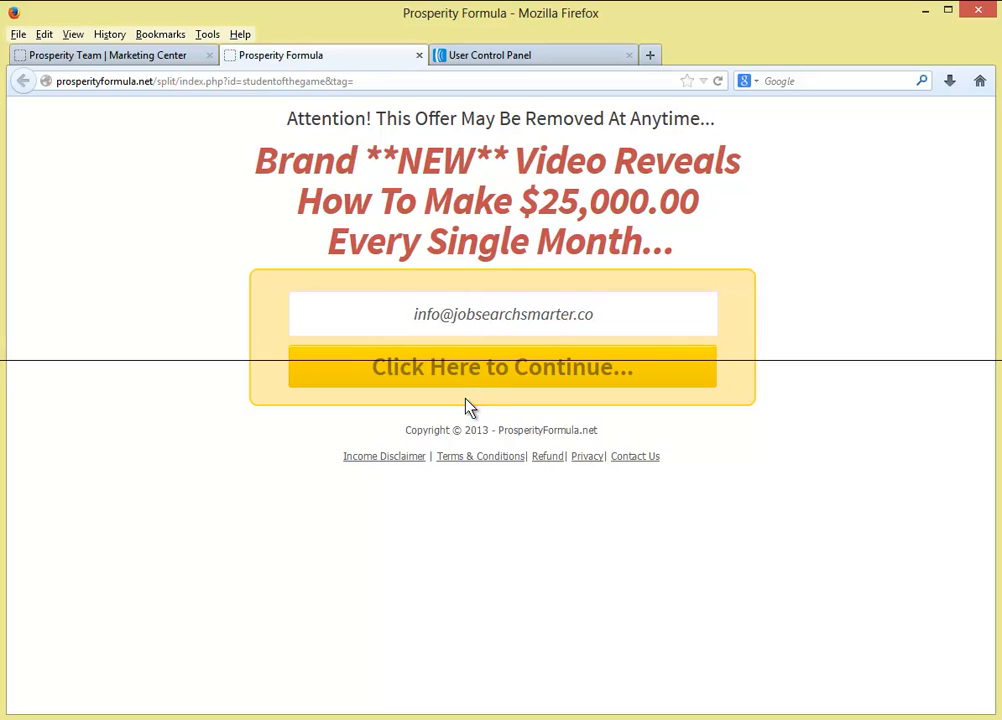
{"action": "left_click", "coordinate": [532, 376]}
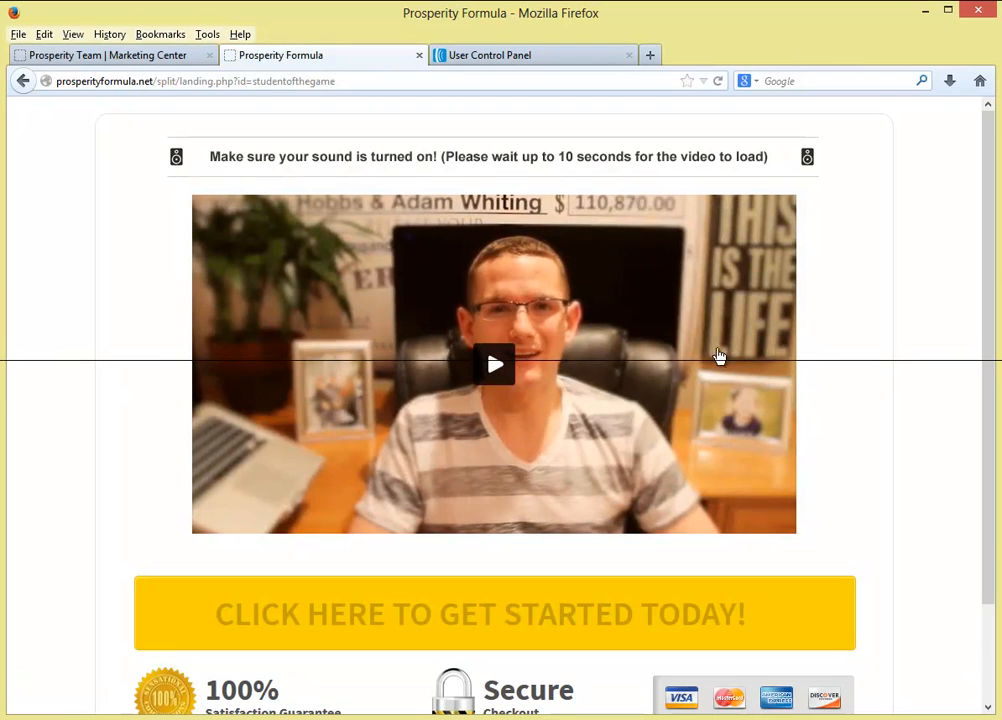
- Point out the studentofthegame ID in the landing page URL, then bring Gmail over the page
{"action": "left_click_drag", "start_coordinate": [352, 80], "coordinate": [255, 83]}
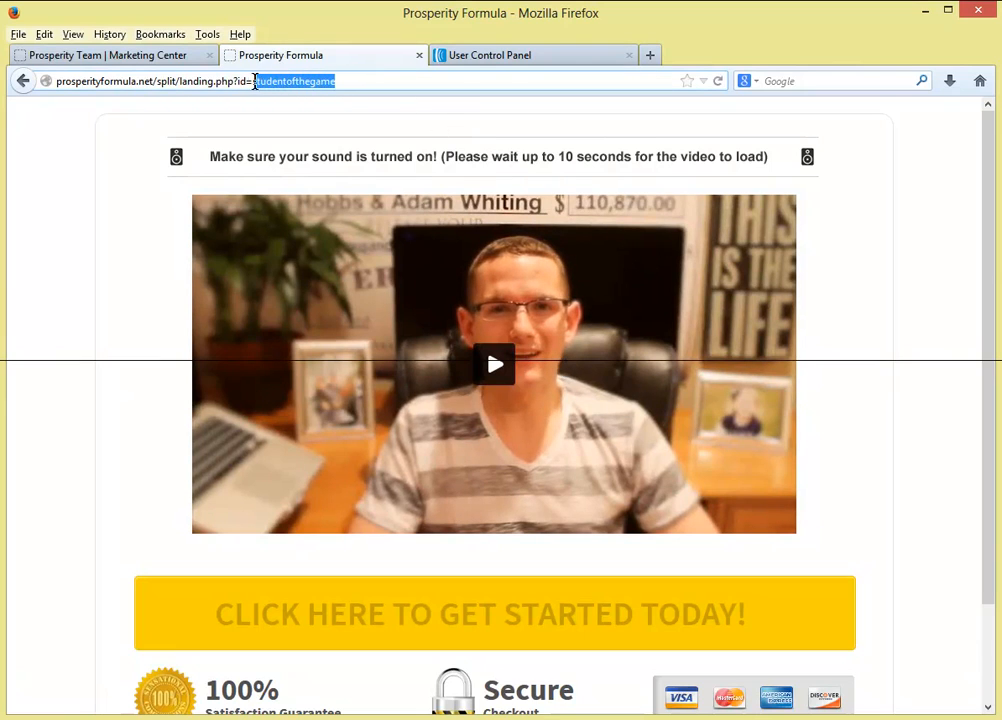
{"action": "left_click", "coordinate": [336, 80]}
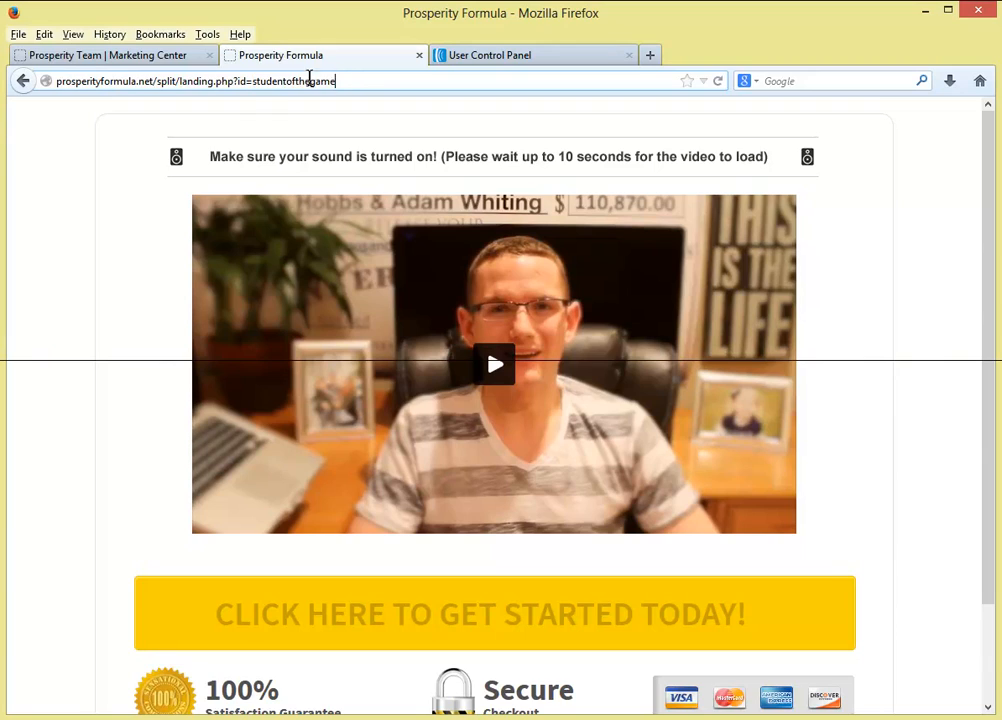
{"action": "left_click_drag", "start_coordinate": [254, 81], "coordinate": [327, 83]}
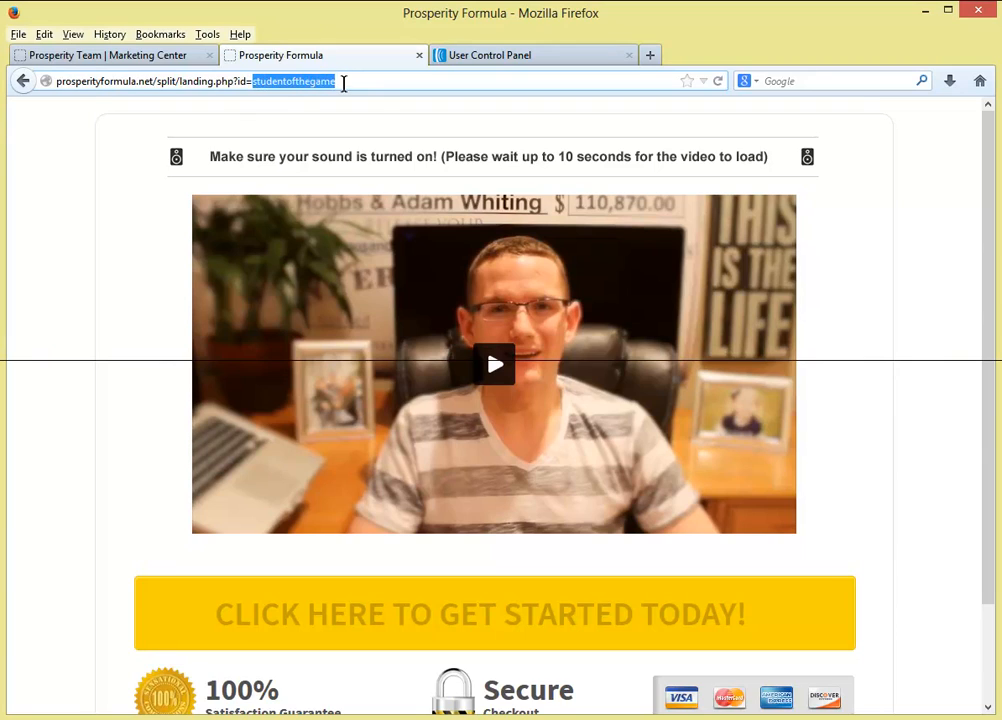
{"action": "left_click", "coordinate": [342, 83]}
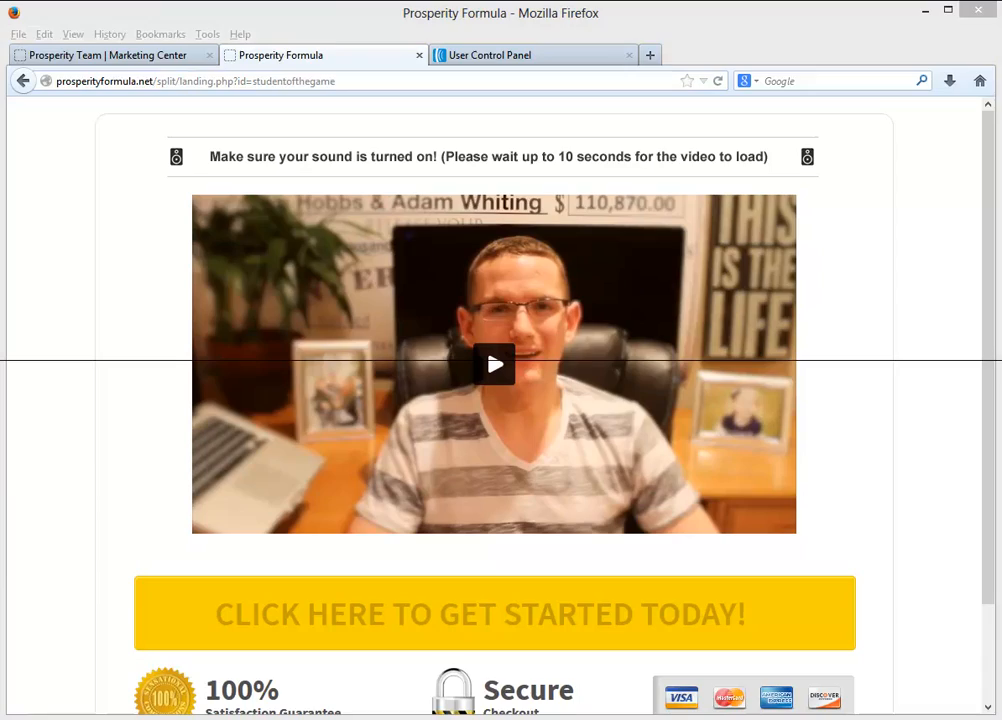
{"action": "left_click_drag", "start_coordinate": [1001, 68], "coordinate": [790, 70]}
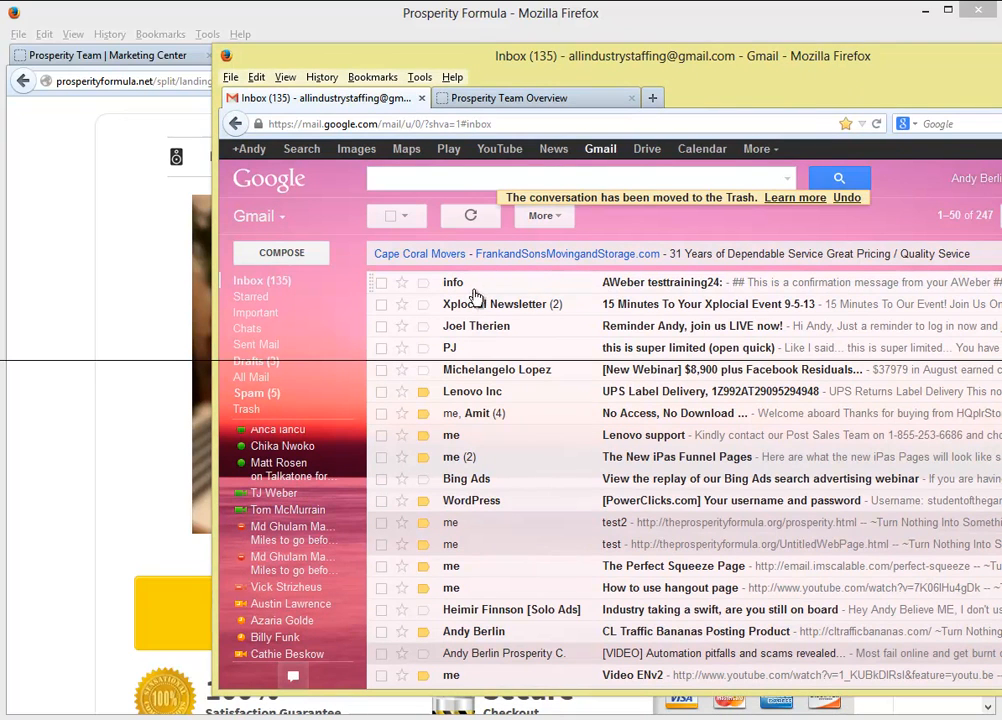
- Read the testtraining24 confirmation email showing the studentofthegame subscribe location, then return to AWeber
{"action": "left_click", "coordinate": [536, 286]}
{"action": "scroll", "coordinate": [561, 485], "scroll_direction": "down", "scroll_amount": 2}
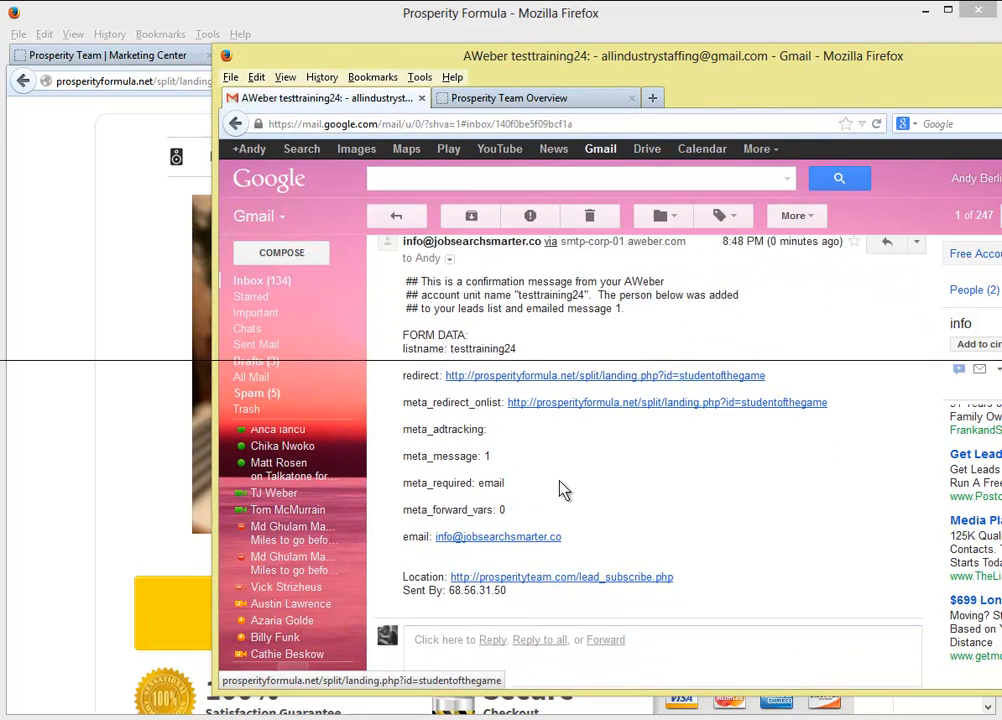
{"action": "left_click_drag", "start_coordinate": [675, 565], "coordinate": [414, 568]}
{"action": "left_click", "coordinate": [706, 508]}
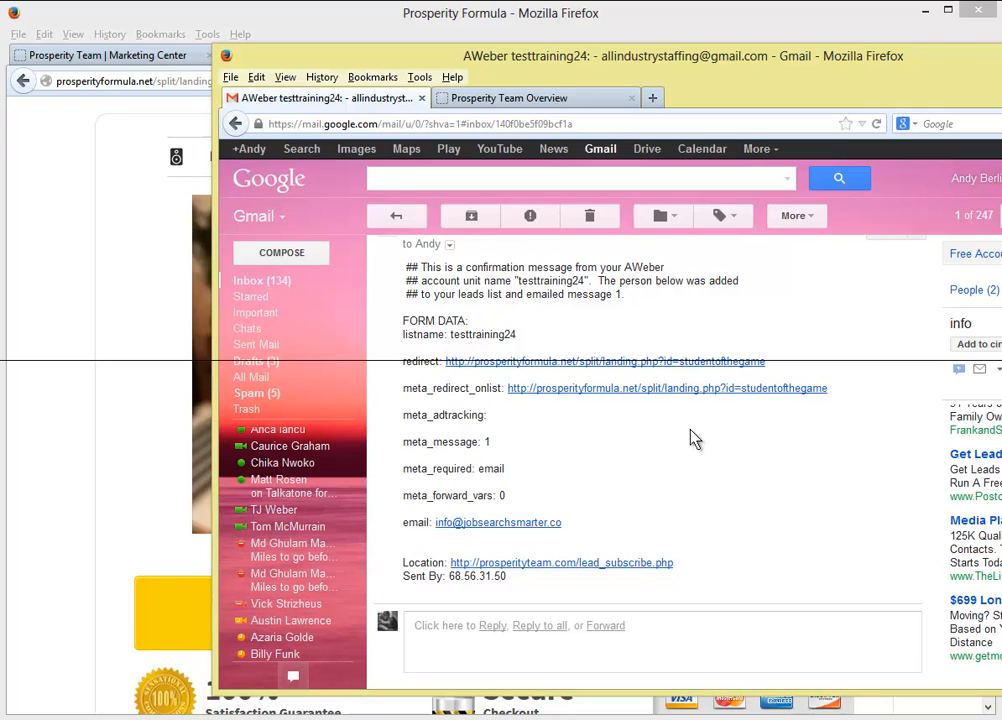
{"action": "left_click", "coordinate": [397, 217]}
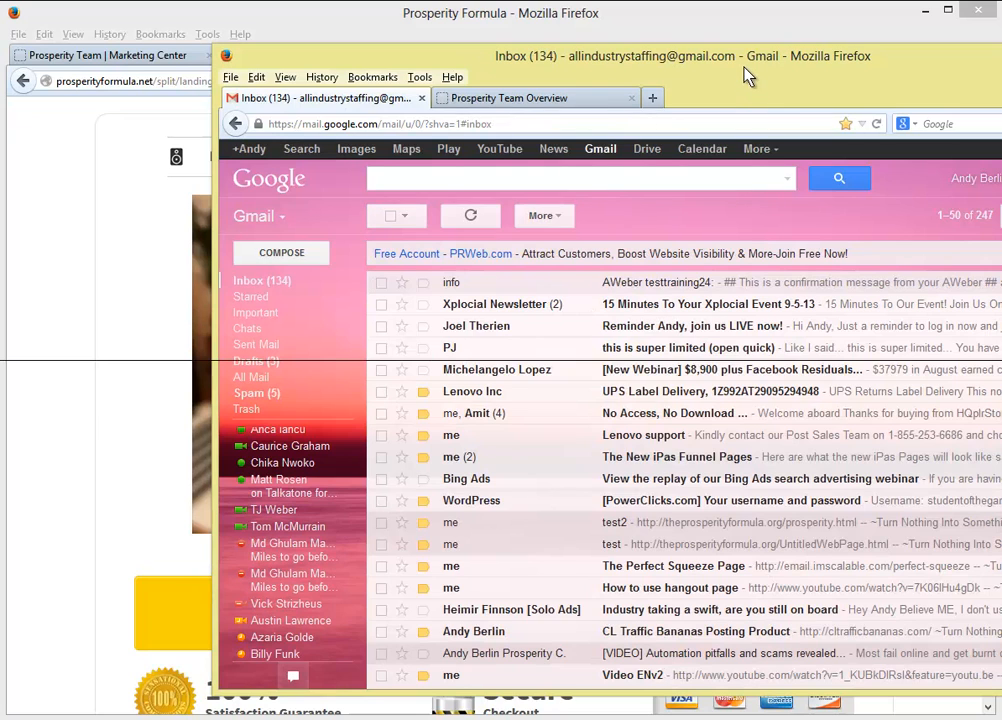
{"action": "left_click_drag", "start_coordinate": [750, 77], "coordinate": [1001, 88]}
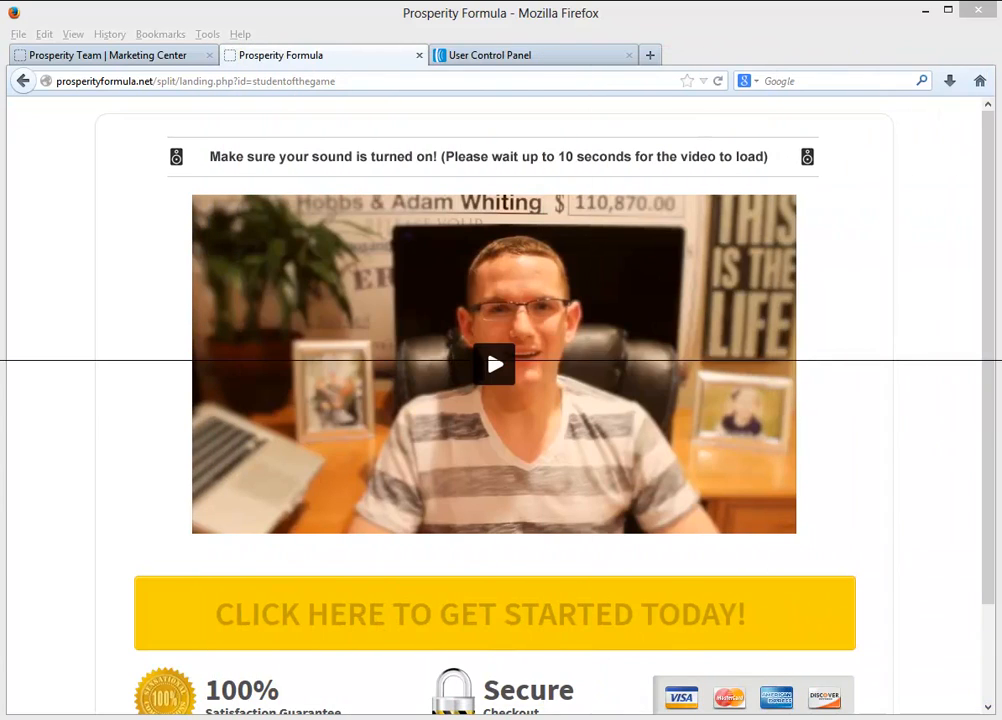
{"action": "left_click", "coordinate": [525, 53]}
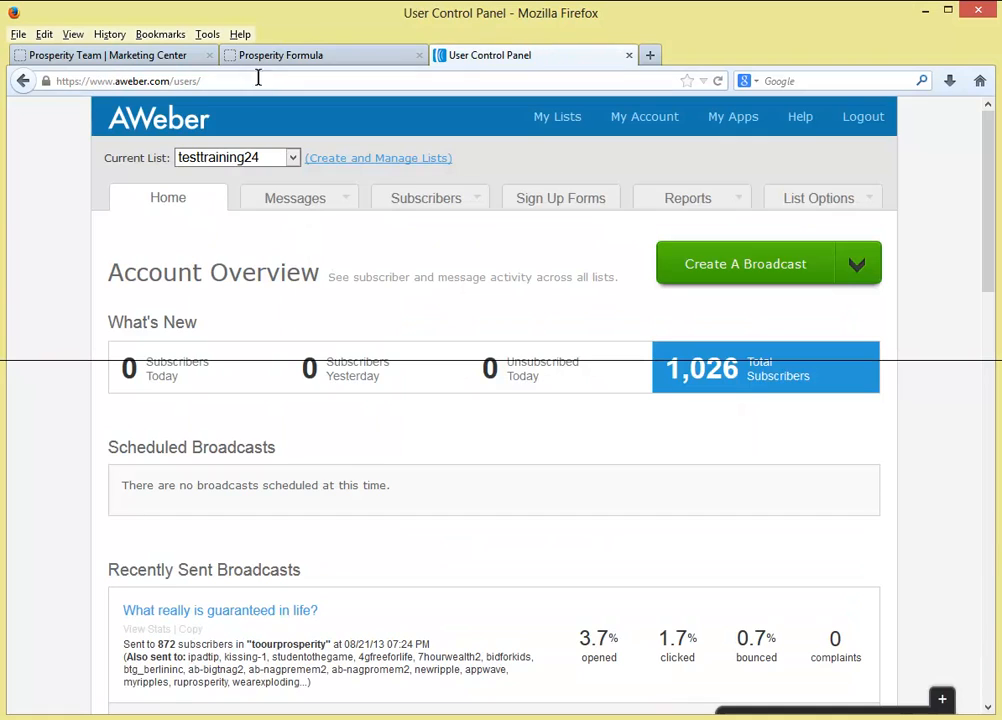
- Refresh the account overview and confirm 1,027 total subscribers, with testtraining24 showing 1 new subscriber
{"action": "left_click", "coordinate": [635, 118]}
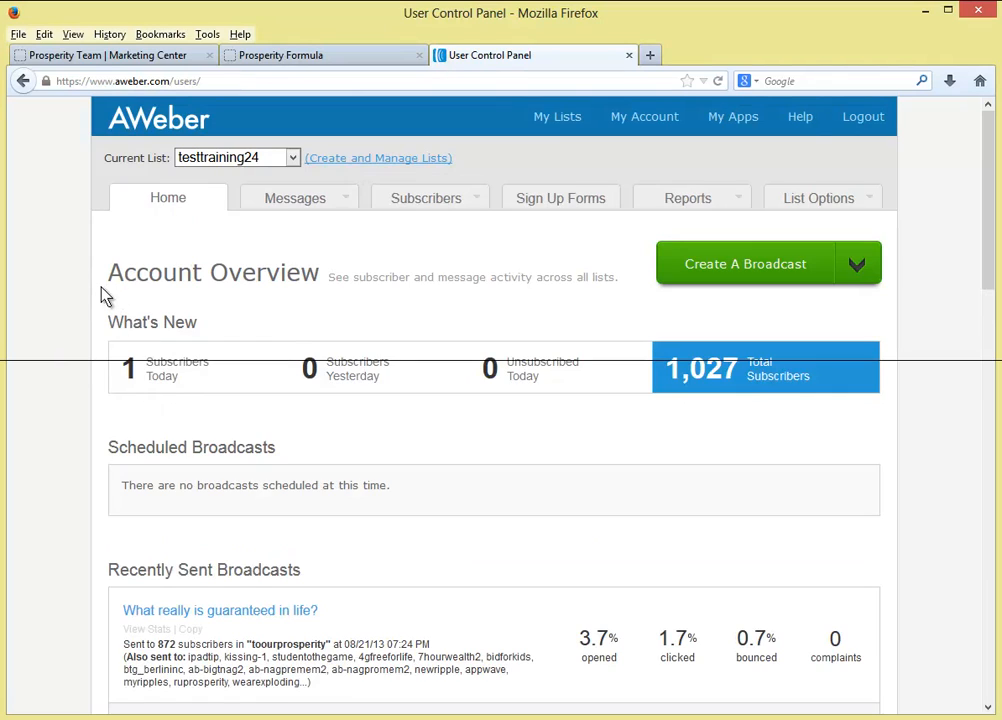
{"action": "left_click_drag", "start_coordinate": [105, 295], "coordinate": [257, 297]}
{"action": "left_click_drag", "start_coordinate": [104, 322], "coordinate": [205, 377]}
{"action": "left_click", "coordinate": [250, 407]}
{"action": "scroll", "coordinate": [245, 408], "scroll_direction": "down", "scroll_amount": 10}
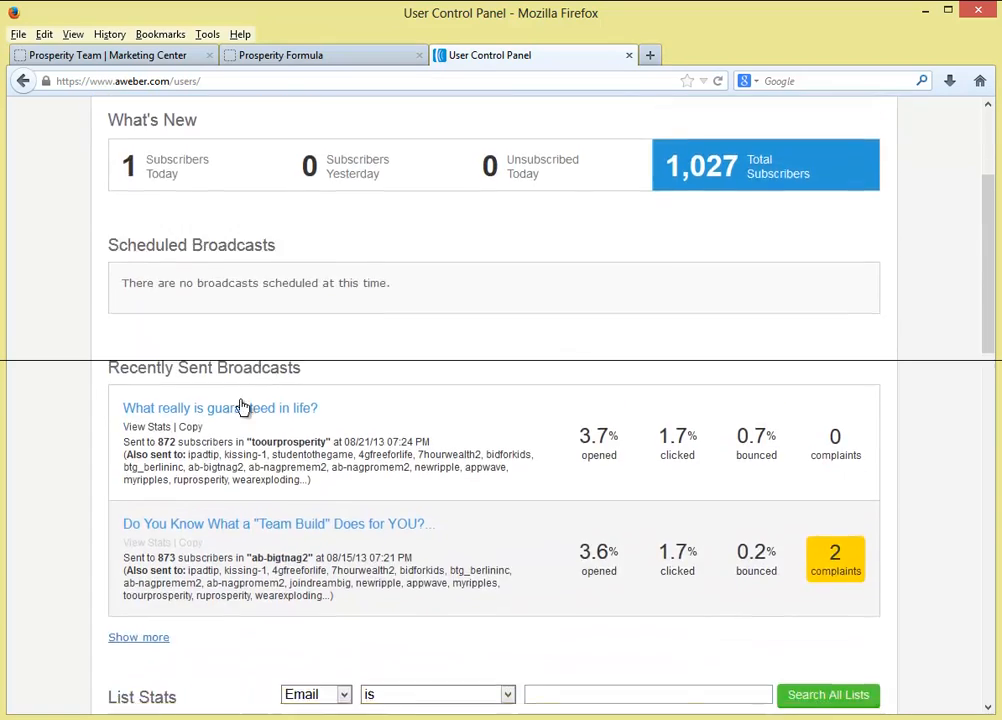
{"action": "scroll", "coordinate": [72, 447], "scroll_direction": "down", "scroll_amount": 5}
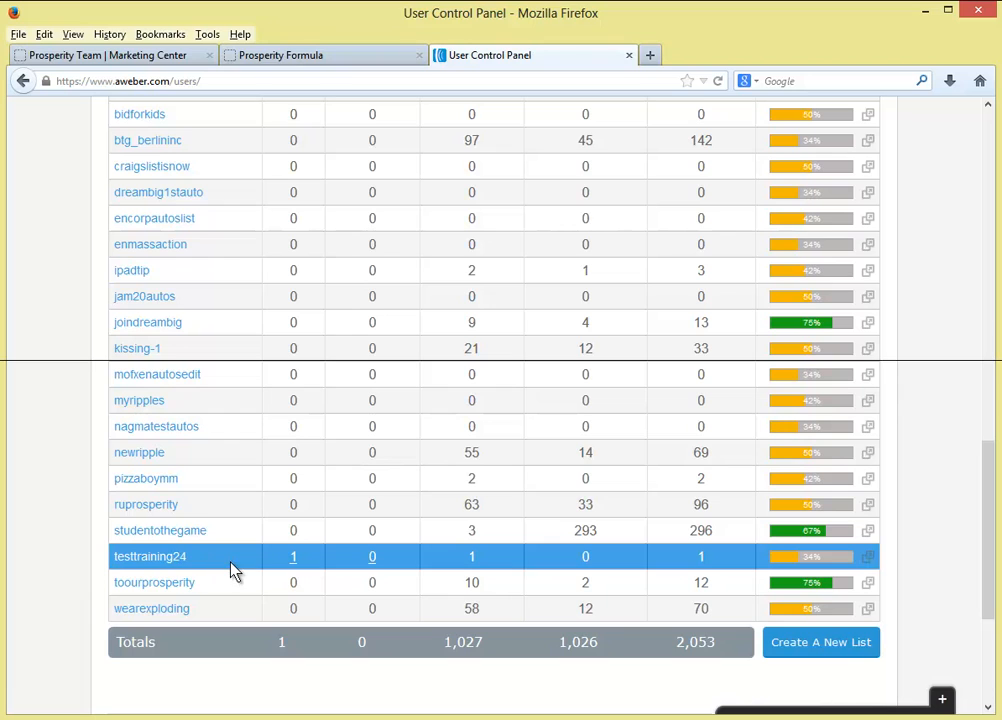
{"action": "left_click", "coordinate": [123, 55]}
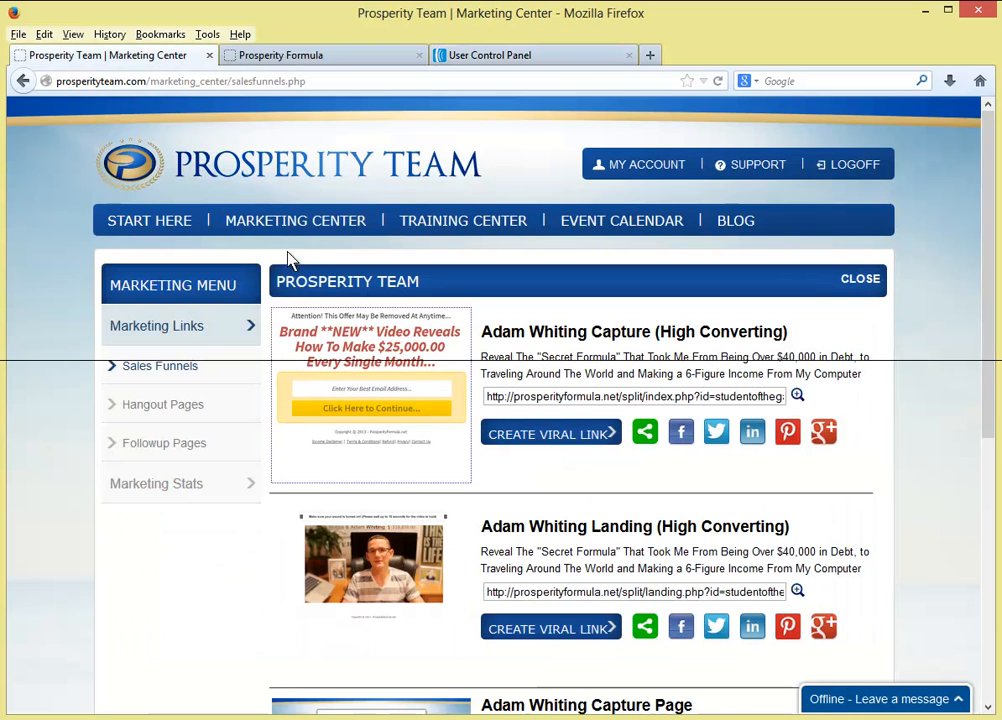
- Save the Pizza Boy Millionaire campaign with Aweber as the autoresponder and code pizzaboymm
{"action": "left_click", "coordinate": [143, 229]}
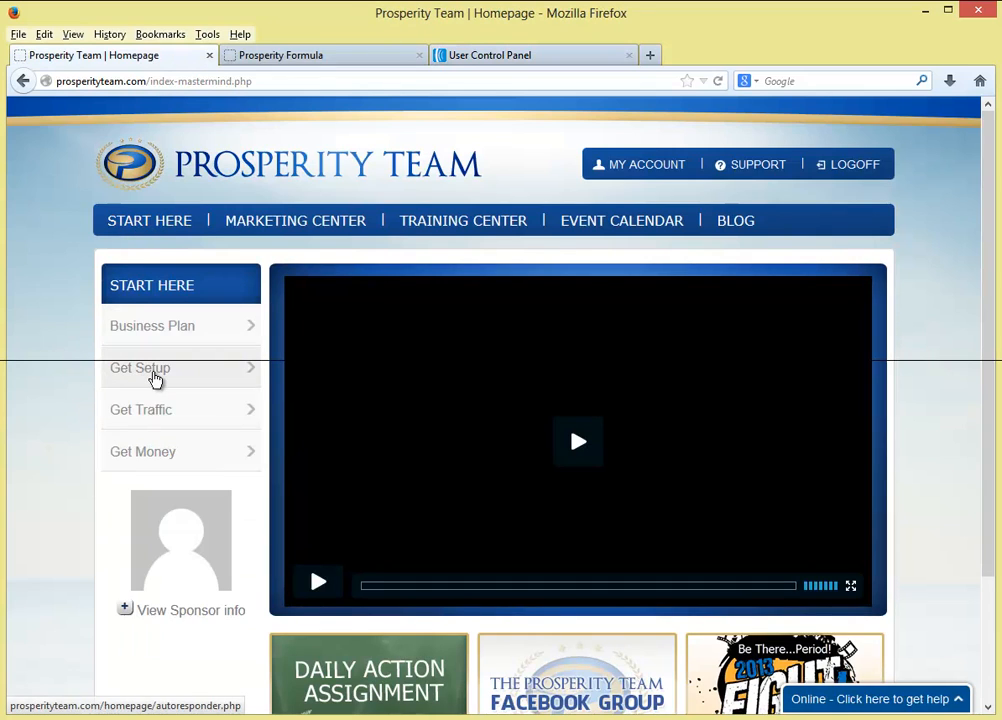
{"action": "left_click", "coordinate": [153, 374]}
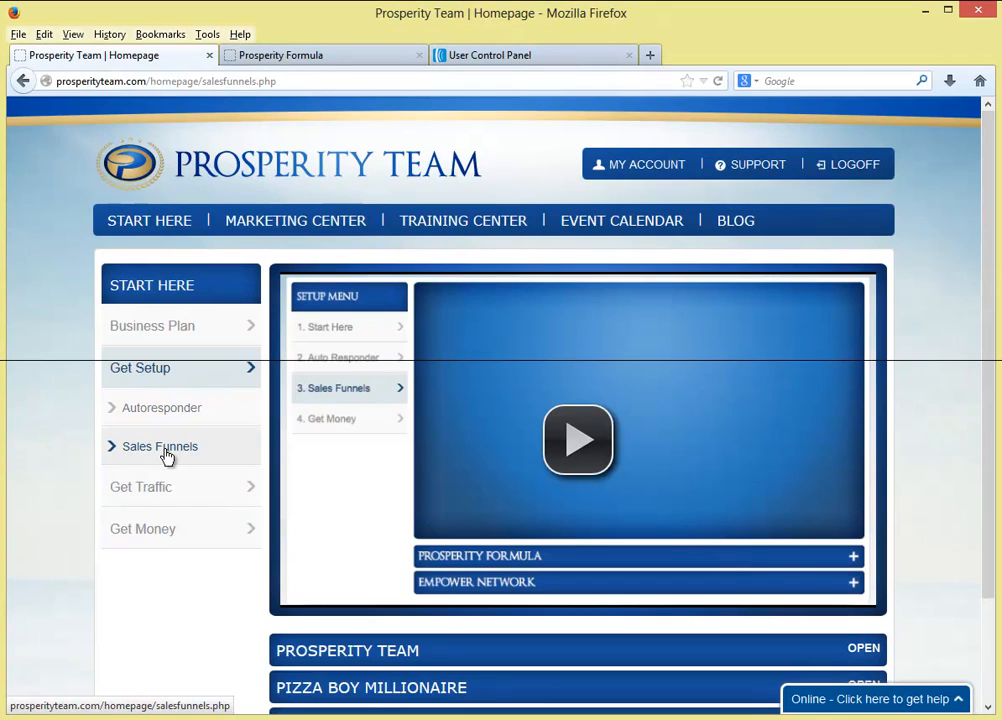
{"action": "scroll", "coordinate": [170, 458], "scroll_direction": "down", "scroll_amount": 2}
{"action": "left_click", "coordinate": [864, 567]}
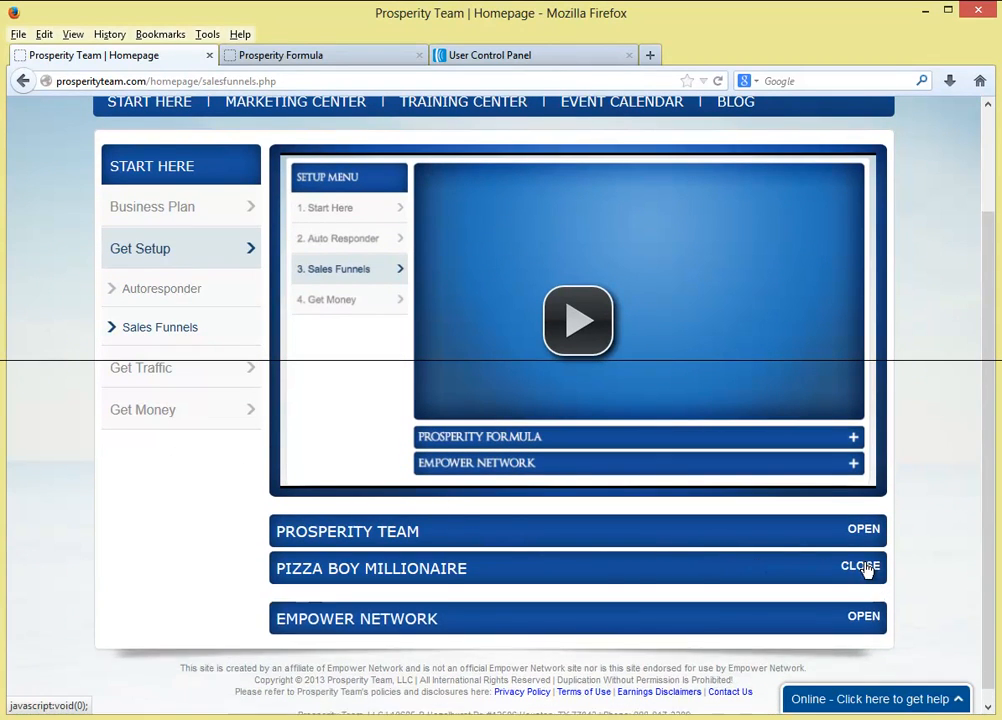
{"action": "scroll", "coordinate": [860, 560], "scroll_direction": "down", "scroll_amount": 2}
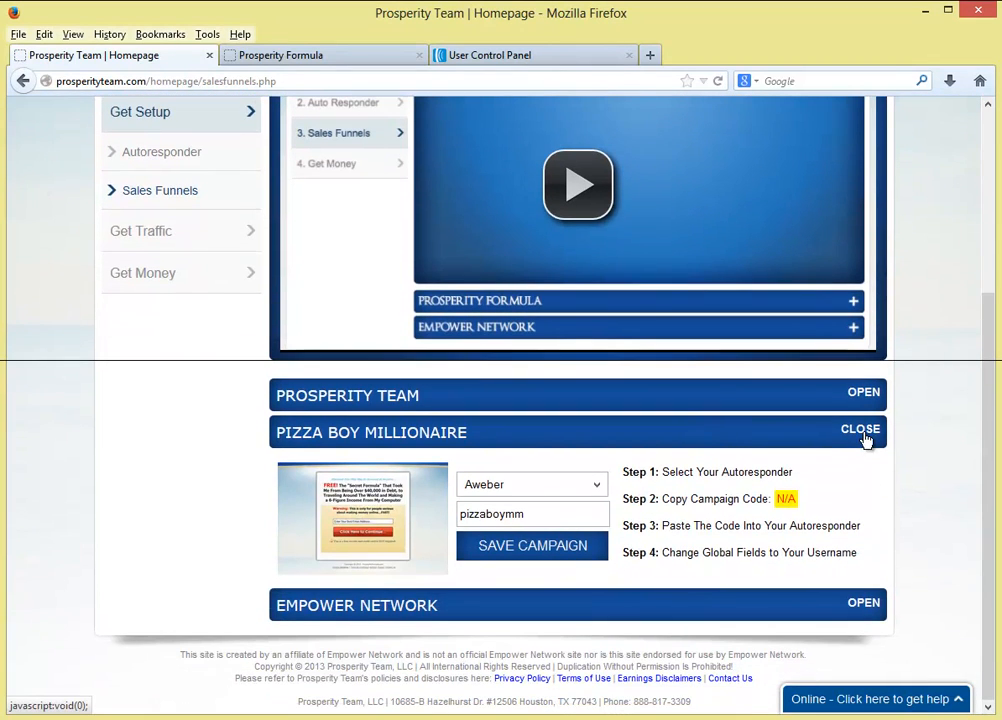
{"action": "left_click", "coordinate": [555, 487]}
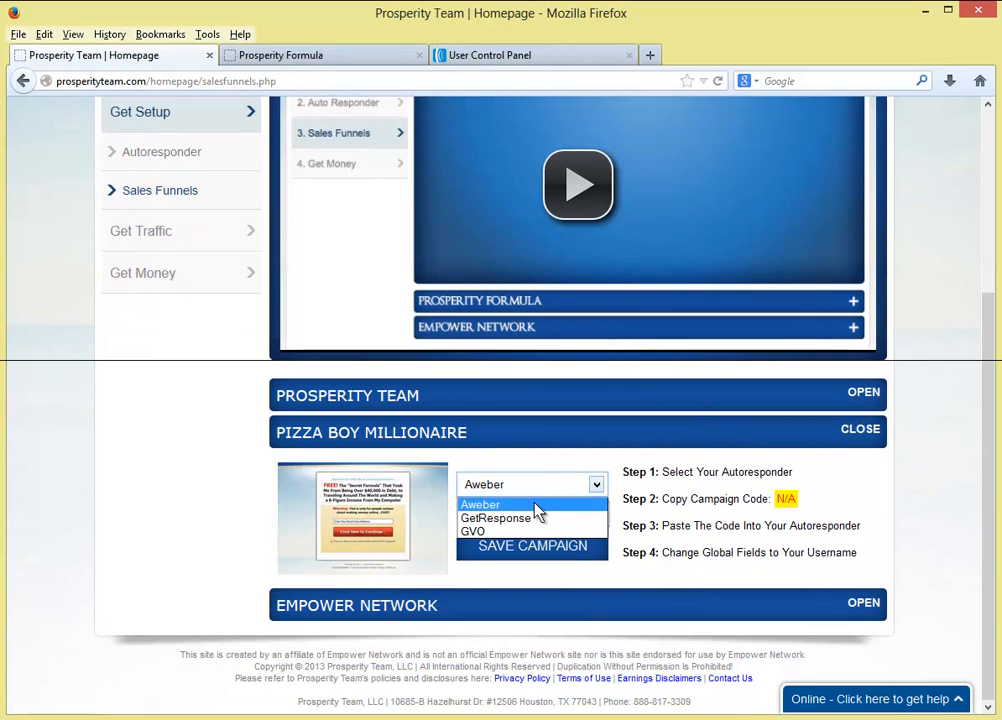
{"action": "left_click", "coordinate": [537, 505]}
{"action": "left_click", "coordinate": [563, 541]}
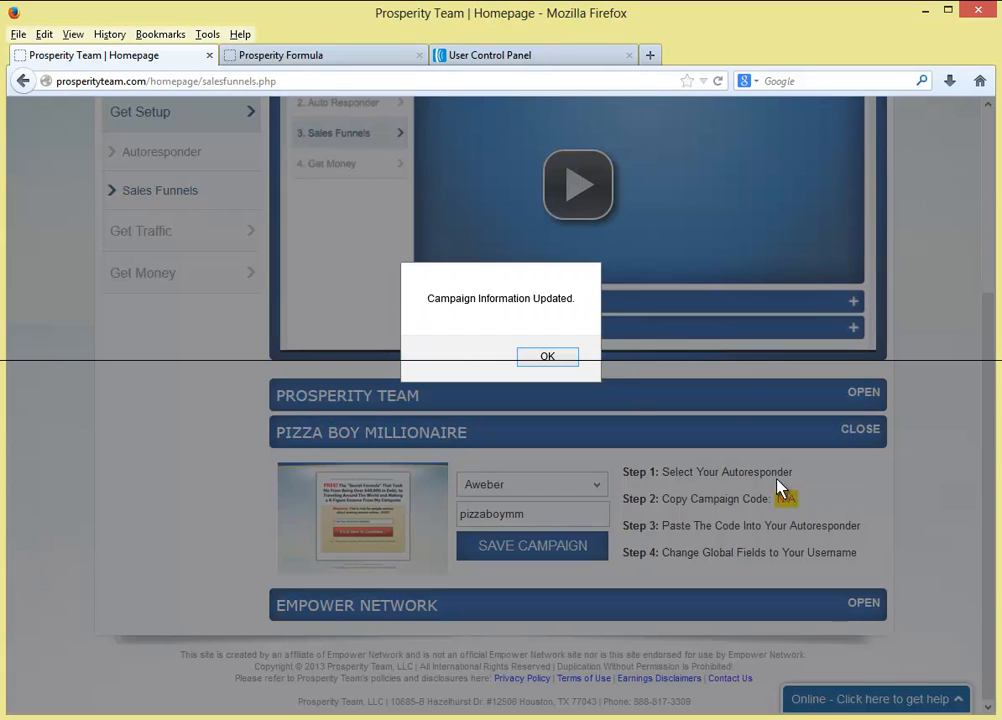
{"action": "left_click", "coordinate": [546, 358]}
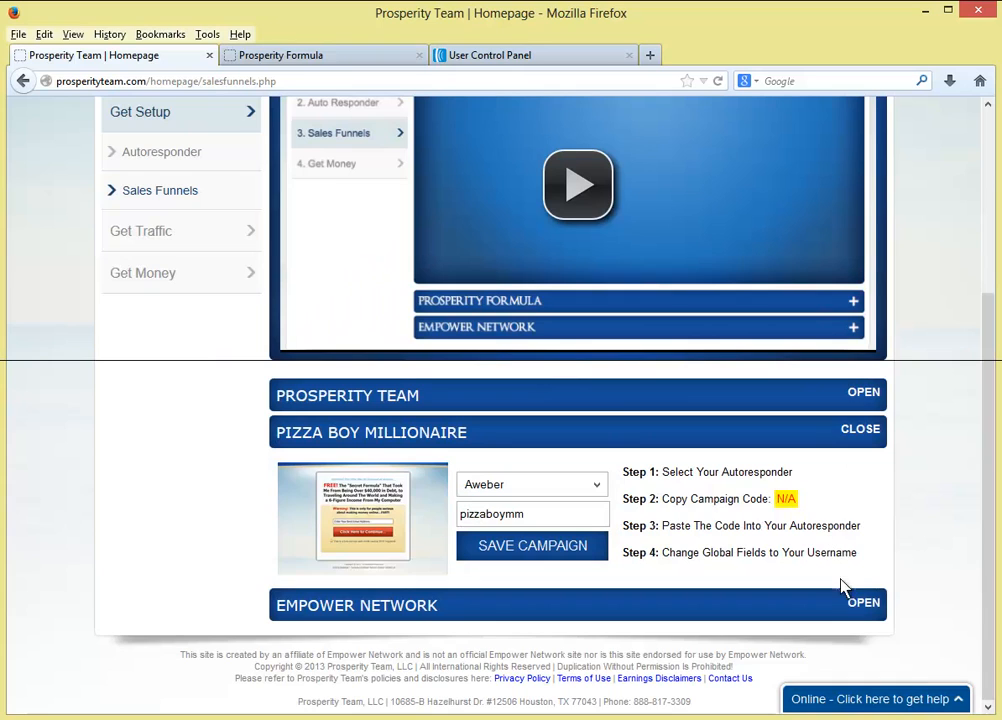
- Expand the Empower Network funnel section and review its AWeber list toourprosperity
{"action": "left_click", "coordinate": [862, 608]}
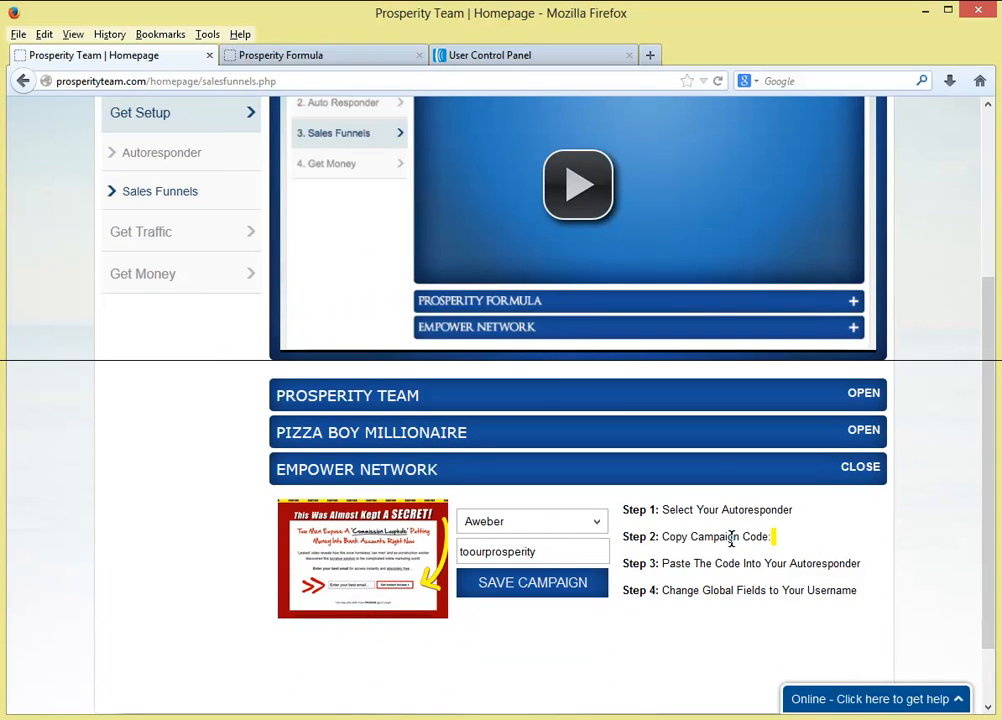
{"action": "left_click_drag", "start_coordinate": [771, 510], "coordinate": [805, 546]}
{"action": "left_click", "coordinate": [801, 541]}
{"action": "scroll", "coordinate": [752, 546], "scroll_direction": "up", "scroll_amount": 3}
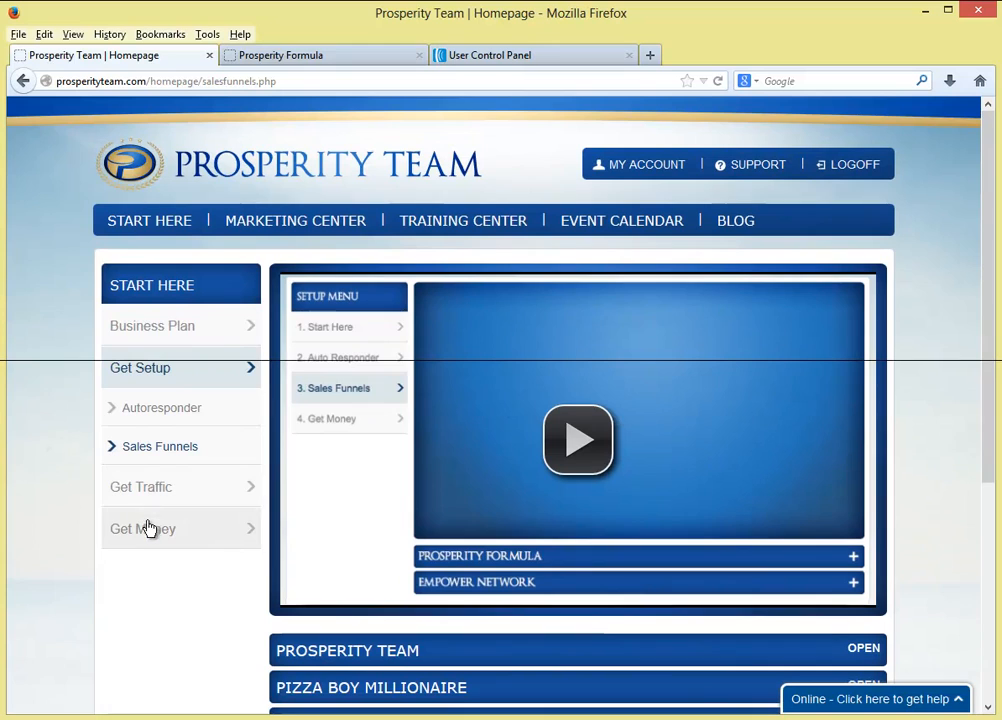
{"action": "scroll", "coordinate": [968, 507], "scroll_direction": "down", "scroll_amount": 3}
{"action": "scroll", "coordinate": [968, 507], "scroll_direction": "up", "scroll_amount": 3}
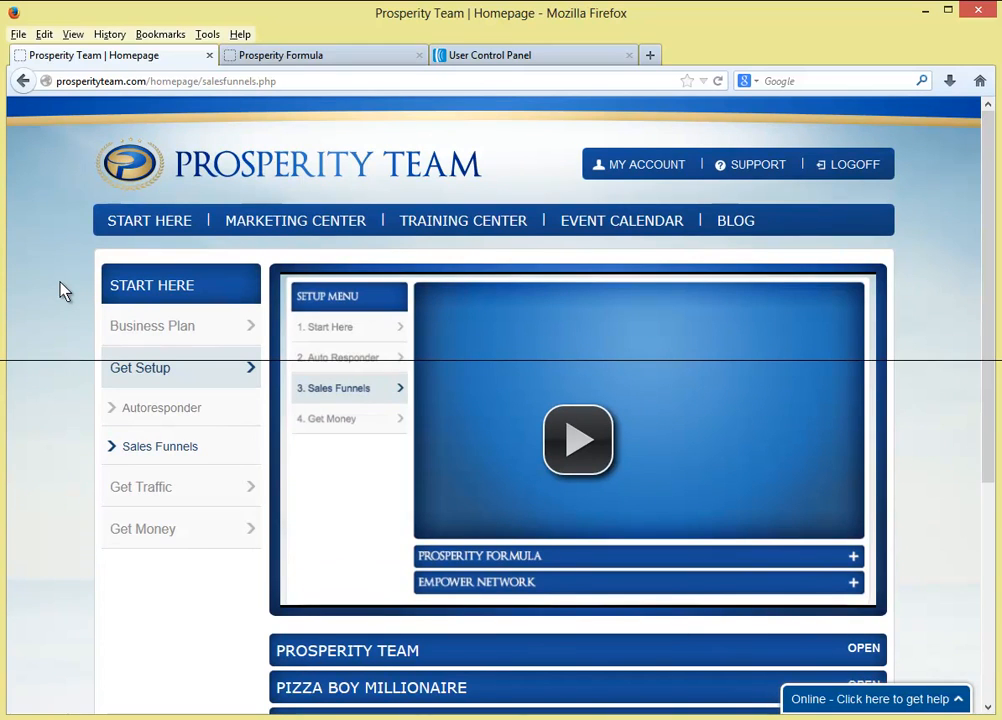
- Recheck the testtraining24 new subscriber in AWeber's account overview and open the Help page
{"action": "left_click", "coordinate": [505, 56]}
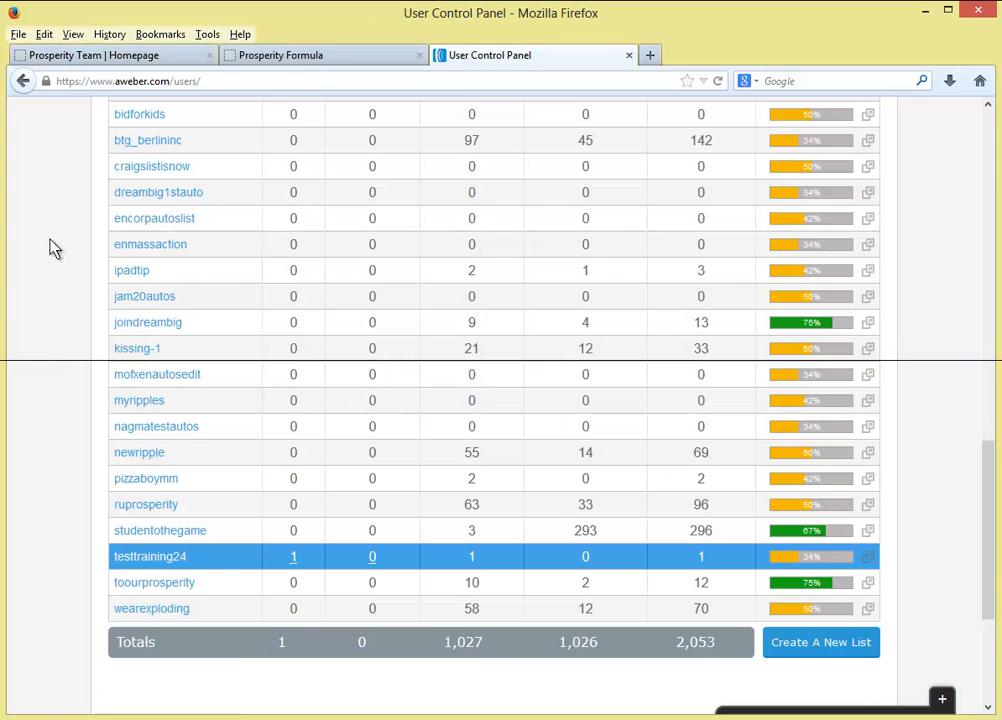
{"action": "scroll", "coordinate": [556, 404], "scroll_direction": "up", "scroll_amount": 6}
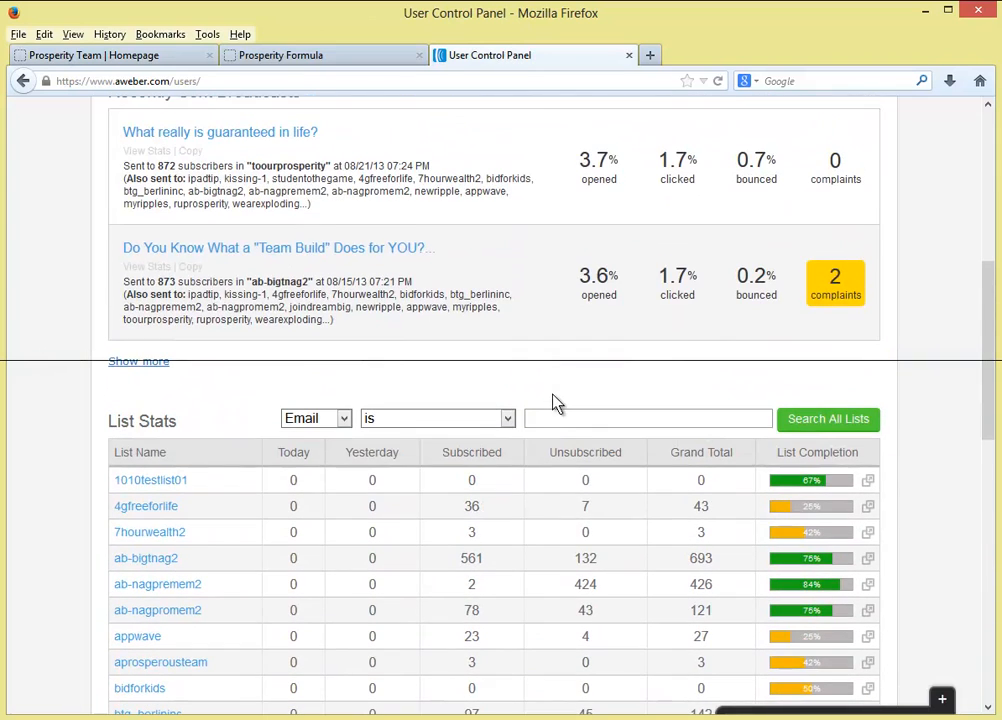
{"action": "scroll", "coordinate": [556, 398], "scroll_direction": "up", "scroll_amount": 5}
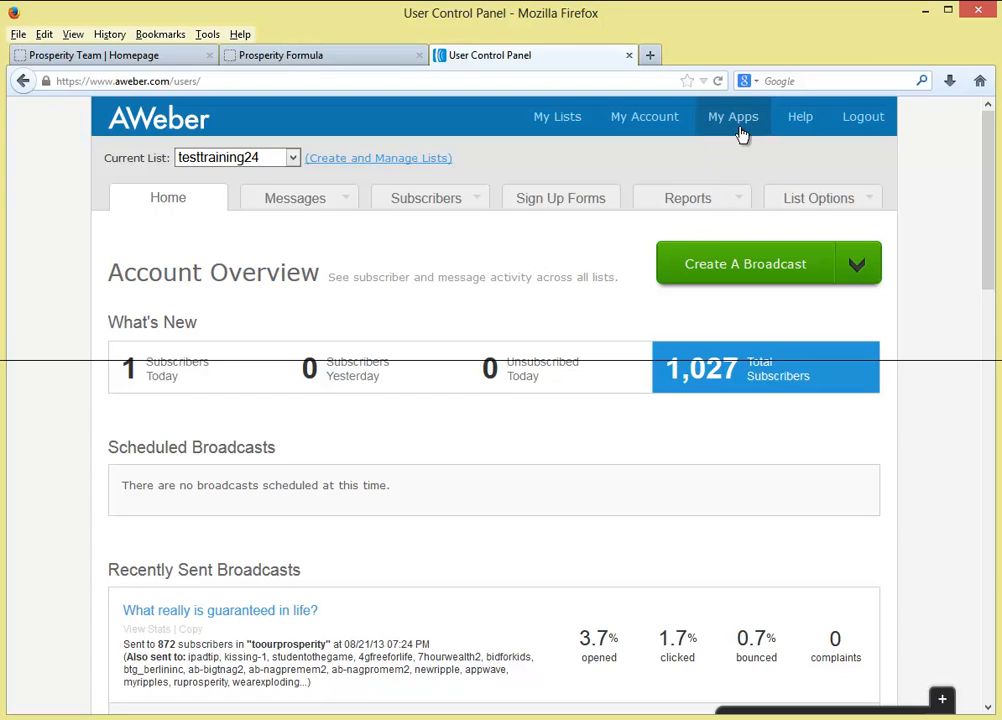
{"action": "left_click", "coordinate": [801, 120]}
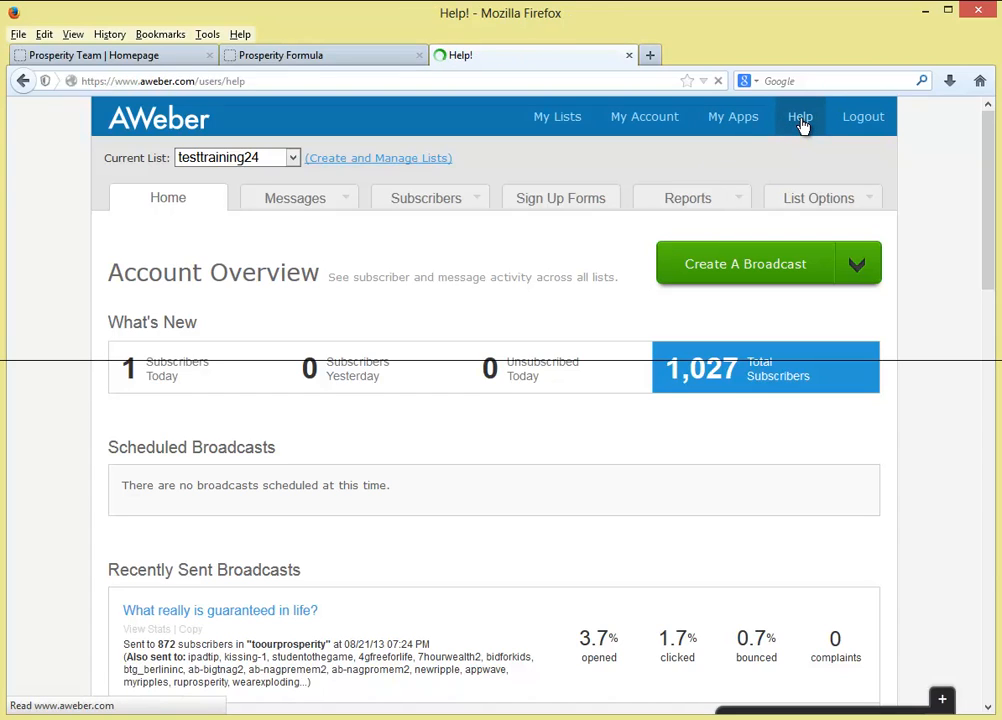
- Search the AWeber help site for 'affiliate'
{"action": "left_click", "coordinate": [252, 328]}
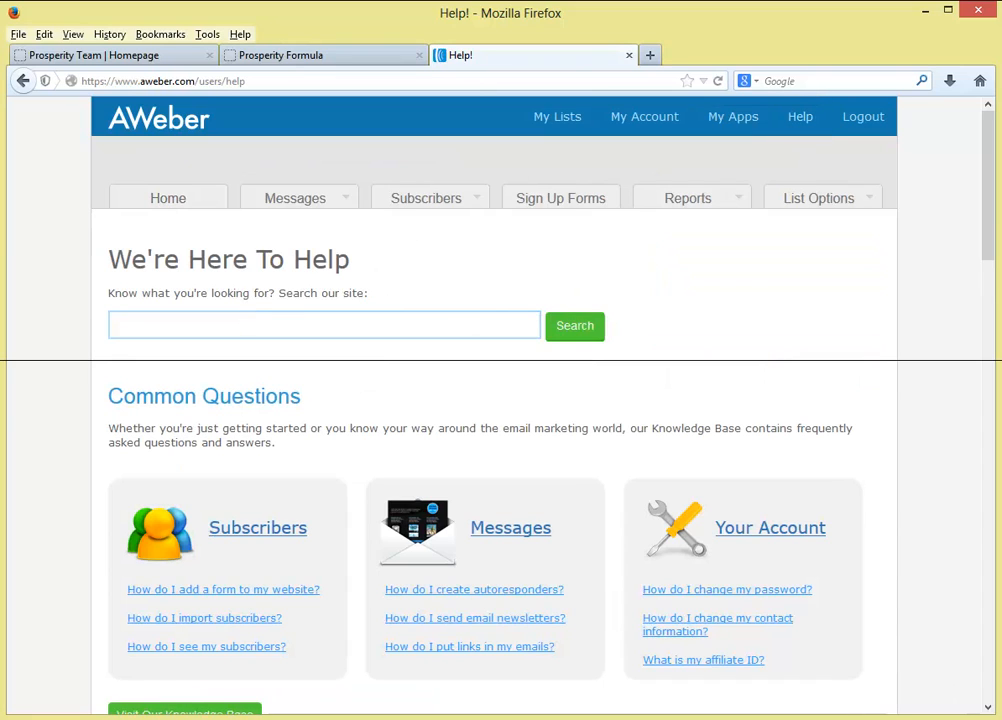
{"action": "type", "text": "affiliate"}
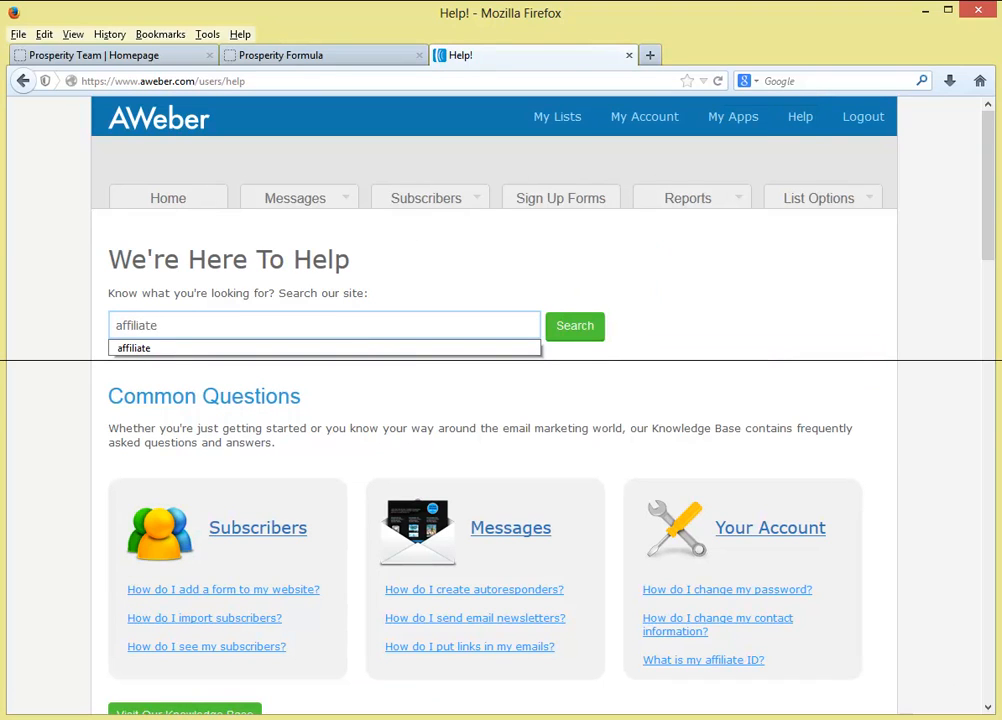
{"action": "left_click", "coordinate": [583, 330]}
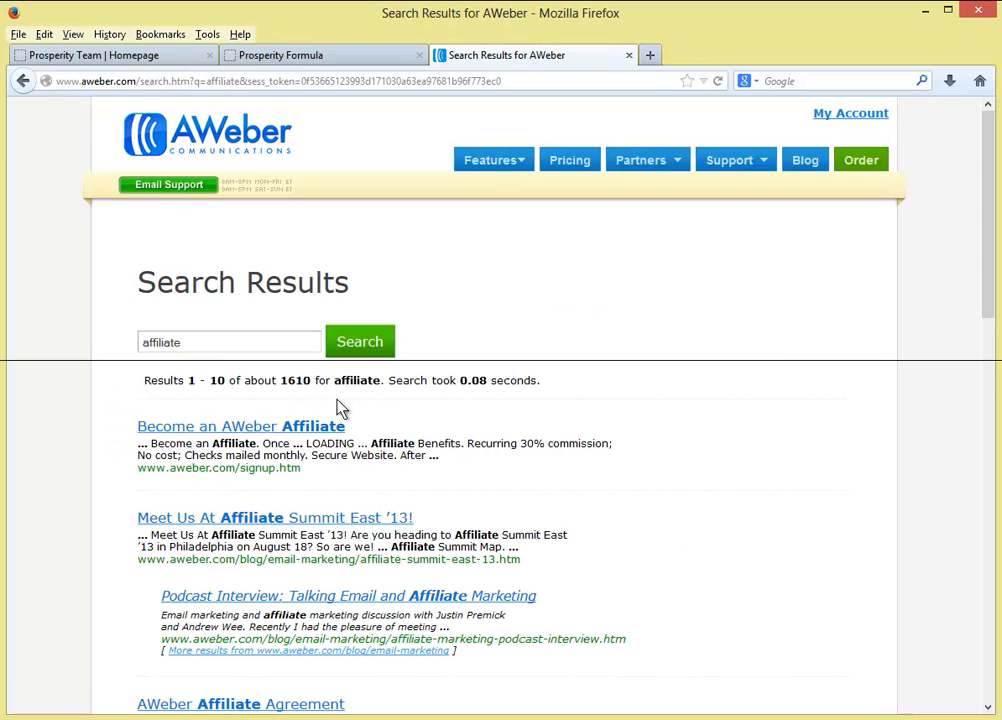
- Open the Become an AWeber Affiliate result from the roughly 1610 search results
{"action": "left_click_drag", "start_coordinate": [130, 432], "coordinate": [375, 435]}
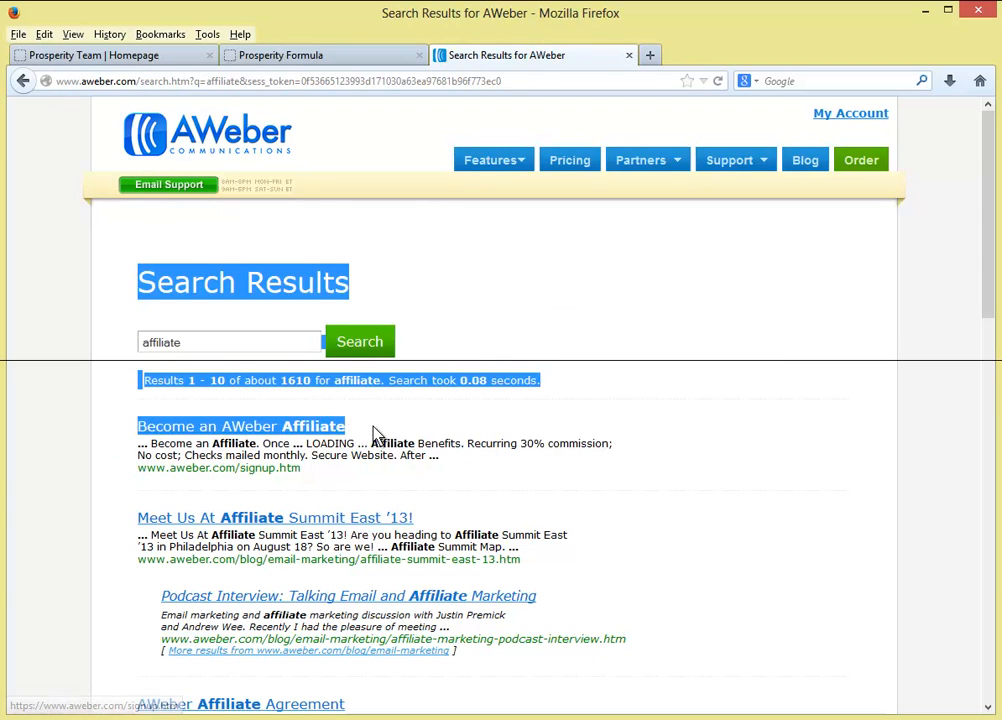
{"action": "left_click", "coordinate": [362, 429]}
{"action": "left_click", "coordinate": [313, 436]}
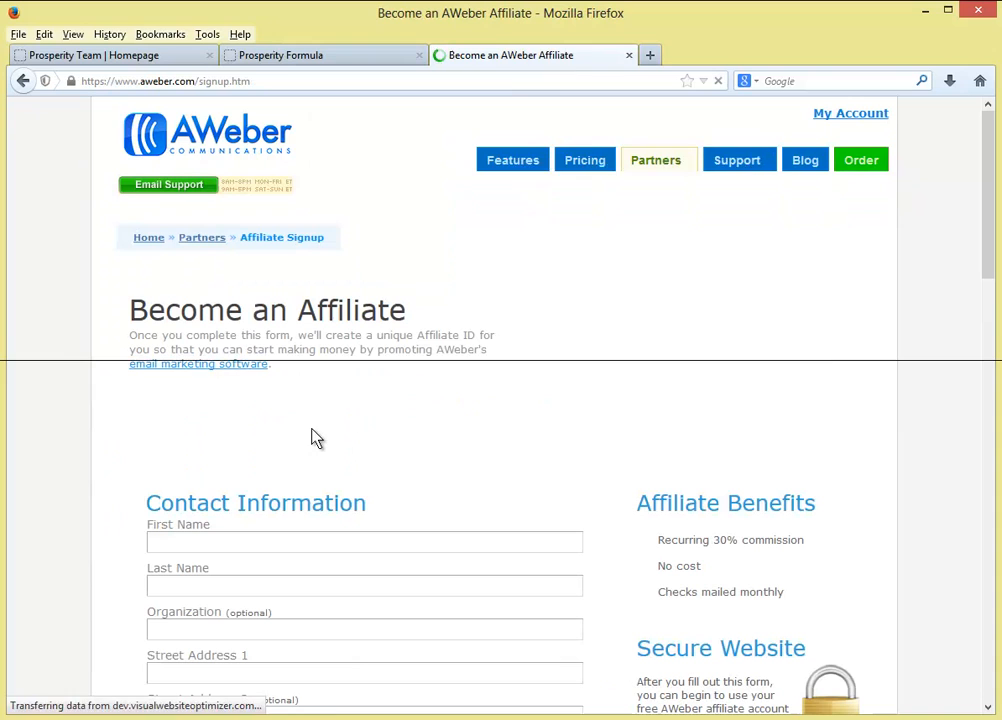
- Review the Become an Affiliate form and highlight its Affiliate Benefits list, including the 30% recurring commission
{"action": "scroll", "coordinate": [427, 340], "scroll_direction": "down", "scroll_amount": 5}
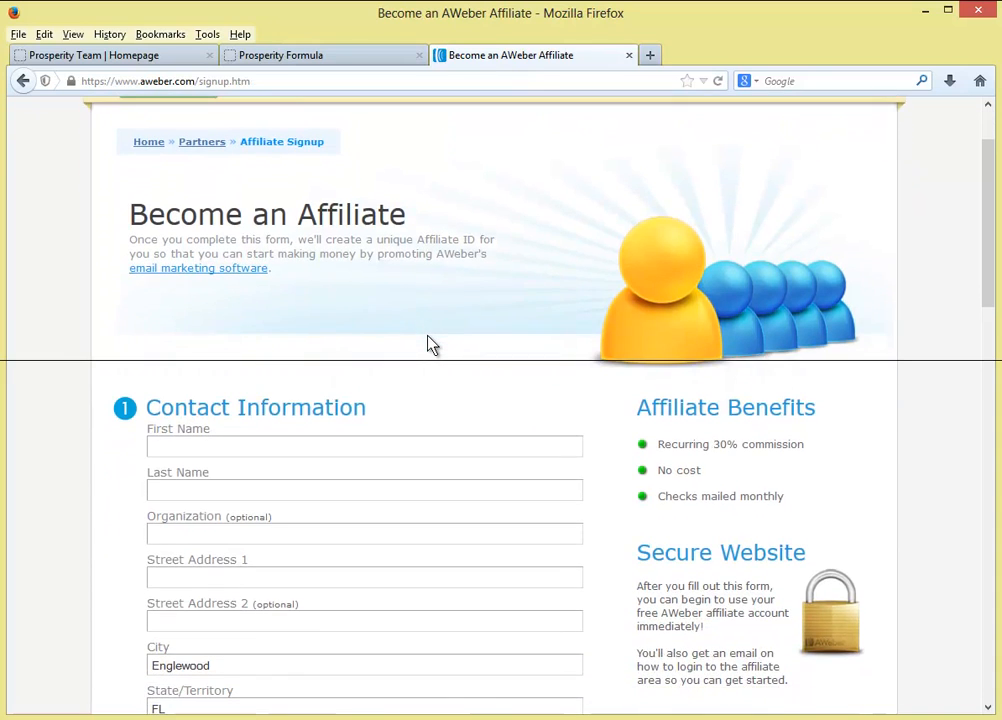
{"action": "scroll", "coordinate": [427, 340], "scroll_direction": "down", "scroll_amount": 2}
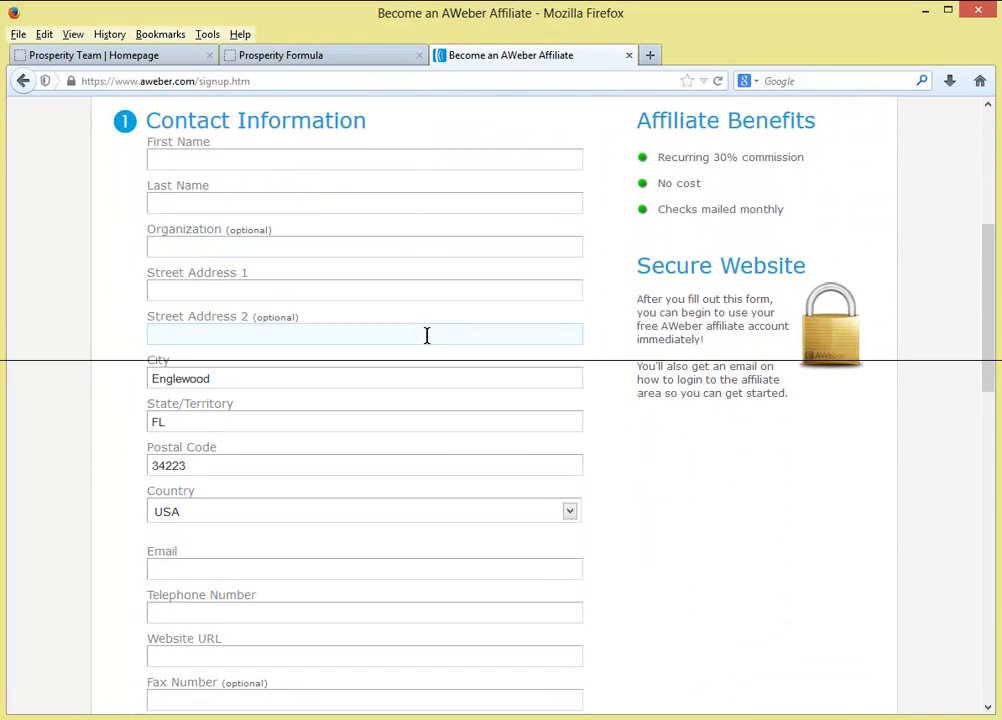
{"action": "left_click_drag", "start_coordinate": [659, 158], "coordinate": [808, 207]}
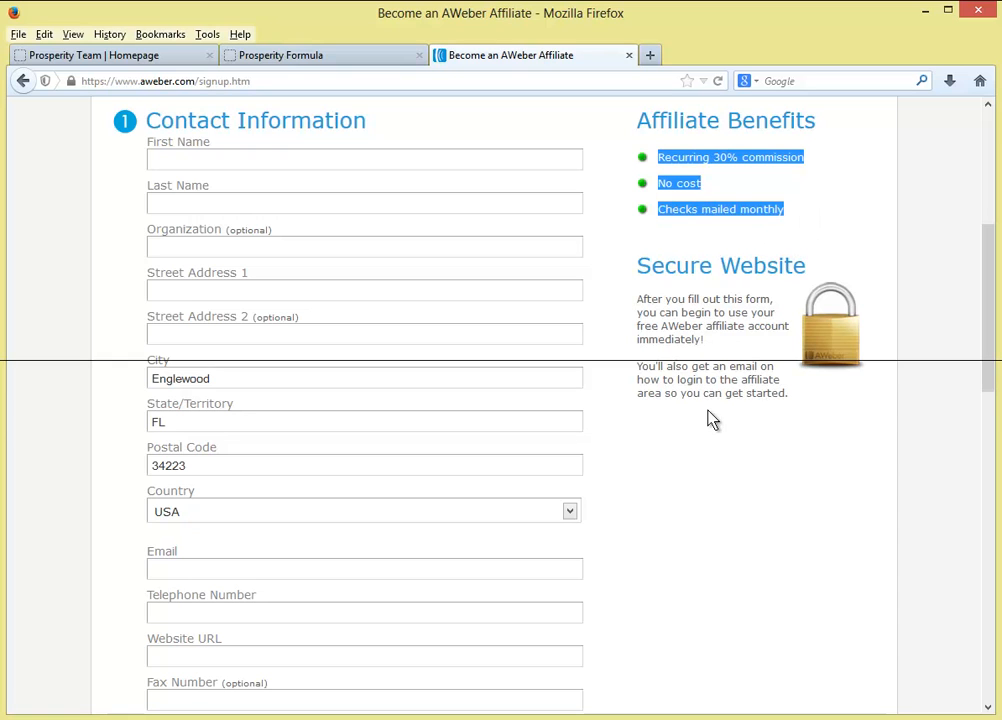
{"action": "scroll", "coordinate": [711, 418], "scroll_direction": "up", "scroll_amount": 3}
{"action": "scroll", "coordinate": [423, 391], "scroll_direction": "down", "scroll_amount": 4}
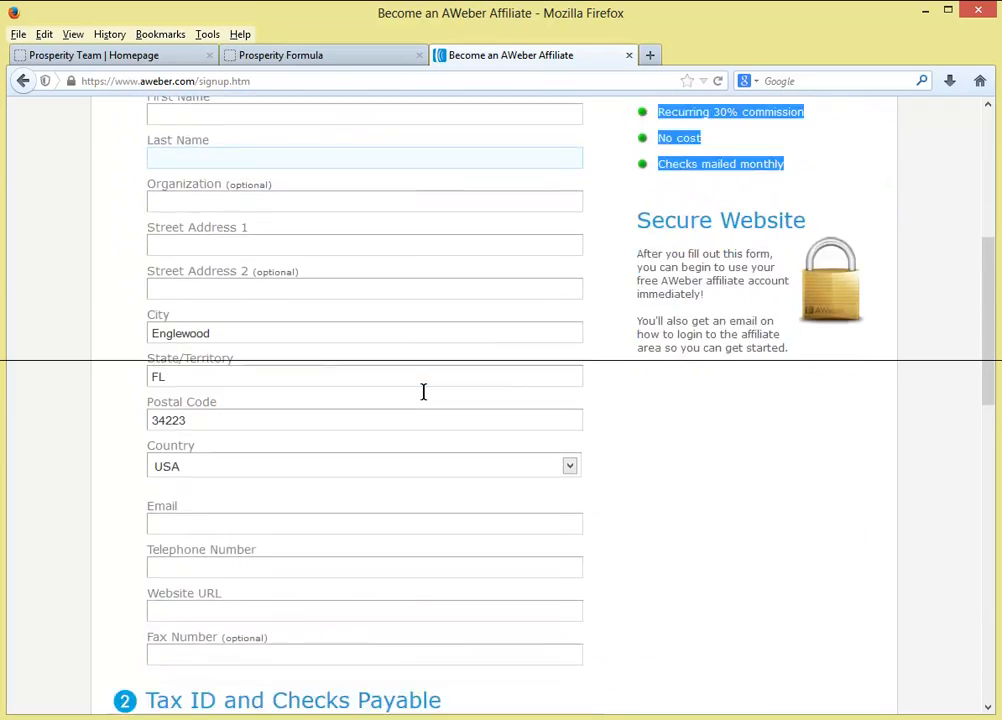
{"action": "scroll", "coordinate": [425, 395], "scroll_direction": "down", "scroll_amount": 3}
{"action": "scroll", "coordinate": [425, 400], "scroll_direction": "down", "scroll_amount": 3}
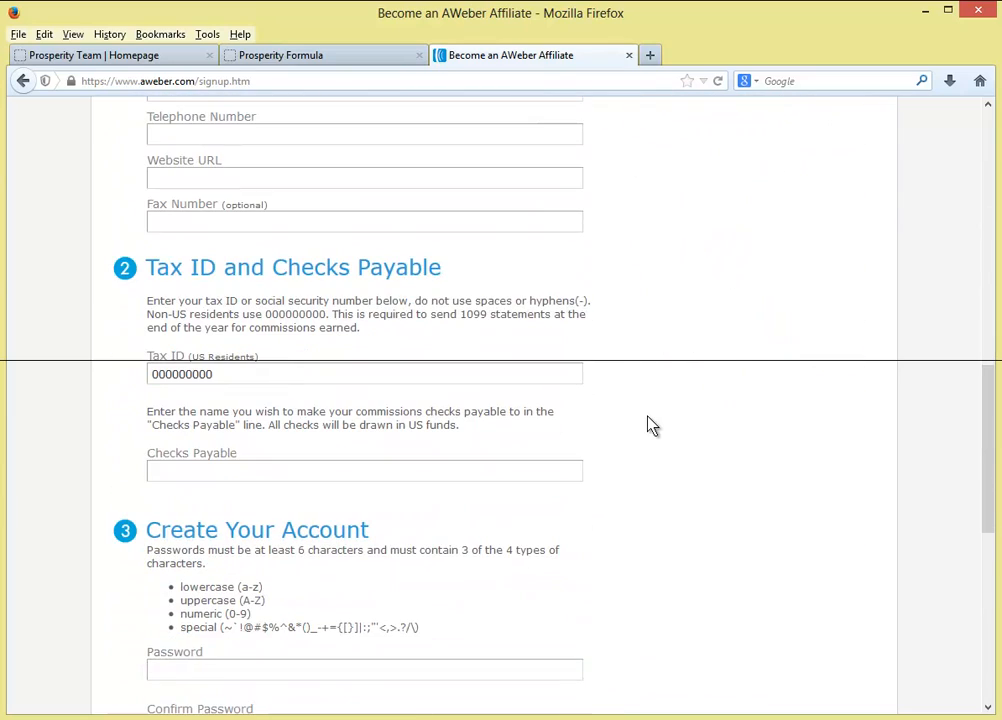
{"action": "scroll", "coordinate": [651, 425], "scroll_direction": "up", "scroll_amount": 10}
- Finish reviewing the form and return to the Prosperity Team Sales Funnels page
{"action": "left_click", "coordinate": [490, 436]}
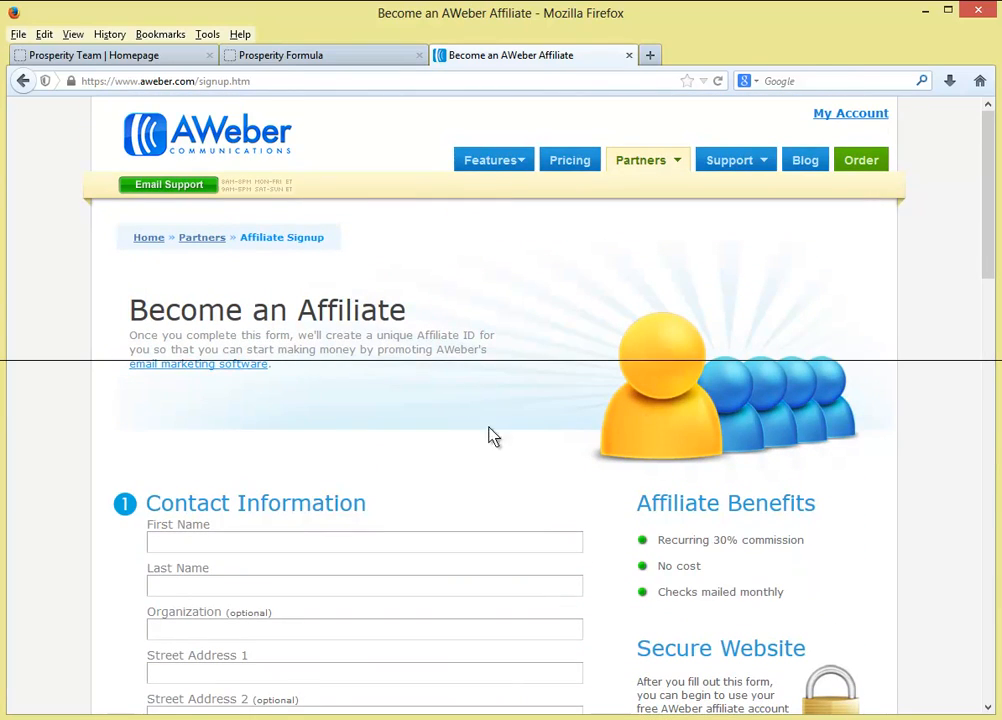
{"action": "scroll", "coordinate": [483, 443], "scroll_direction": "down", "scroll_amount": 1}
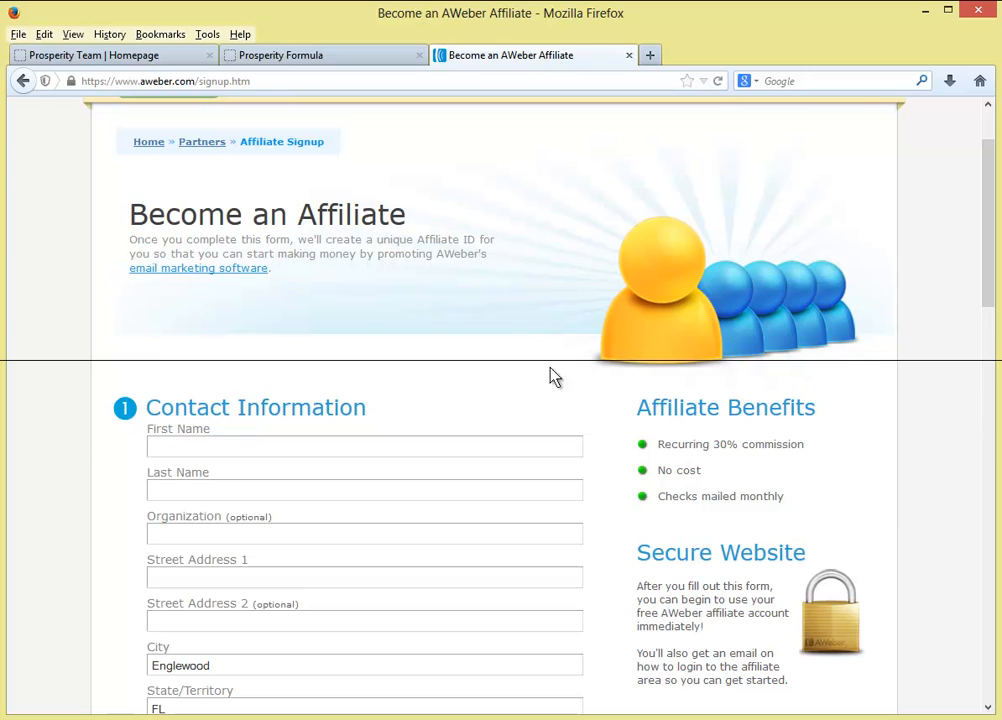
{"action": "scroll", "coordinate": [139, 369], "scroll_direction": "up", "scroll_amount": 1}
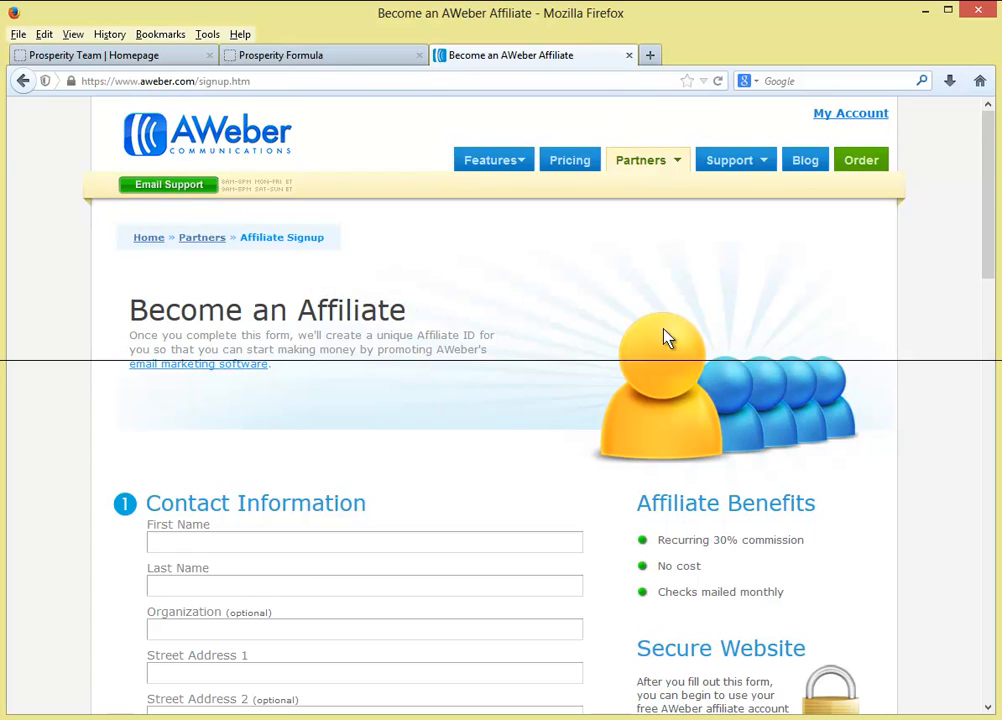
{"action": "left_click", "coordinate": [75, 56]}
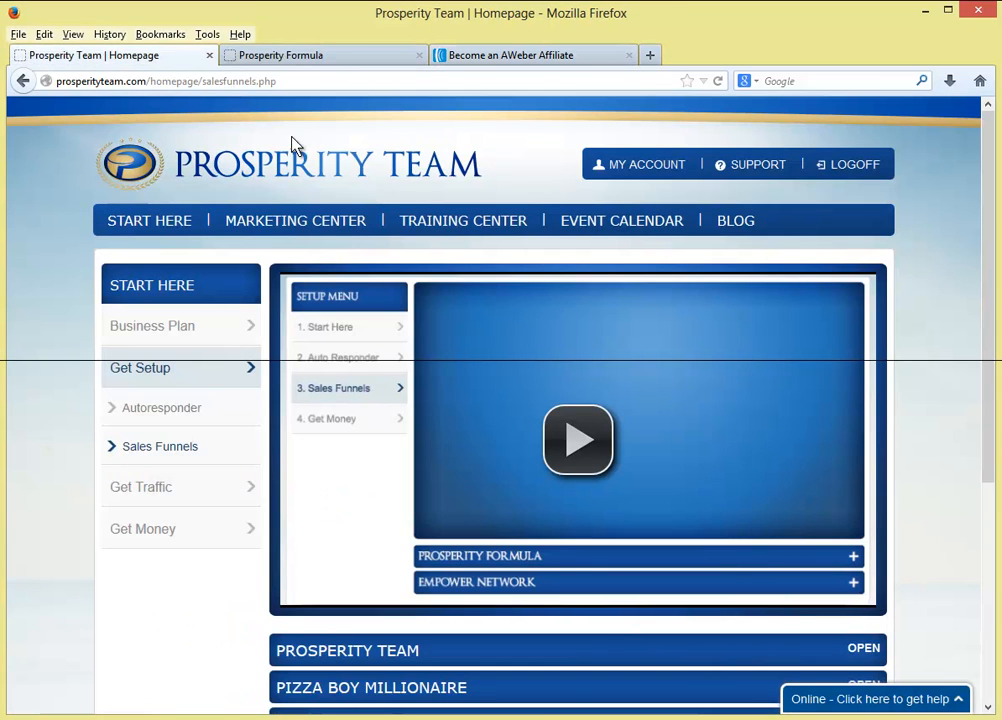